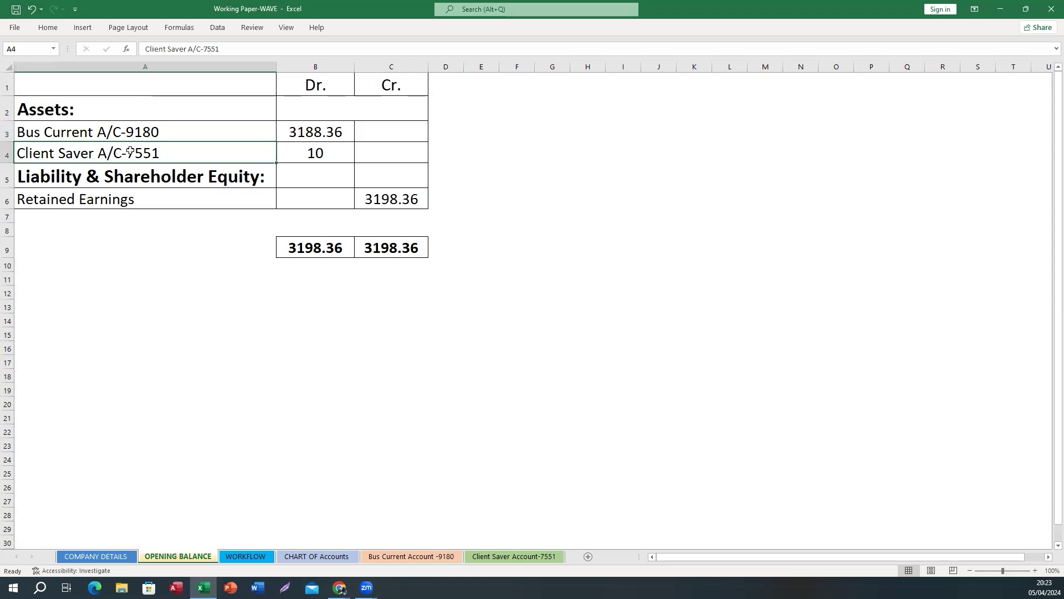
Show the WORKFLOW sheet and point to the chart's Company Setup step
left_click(259, 555)
left_click(235, 479)
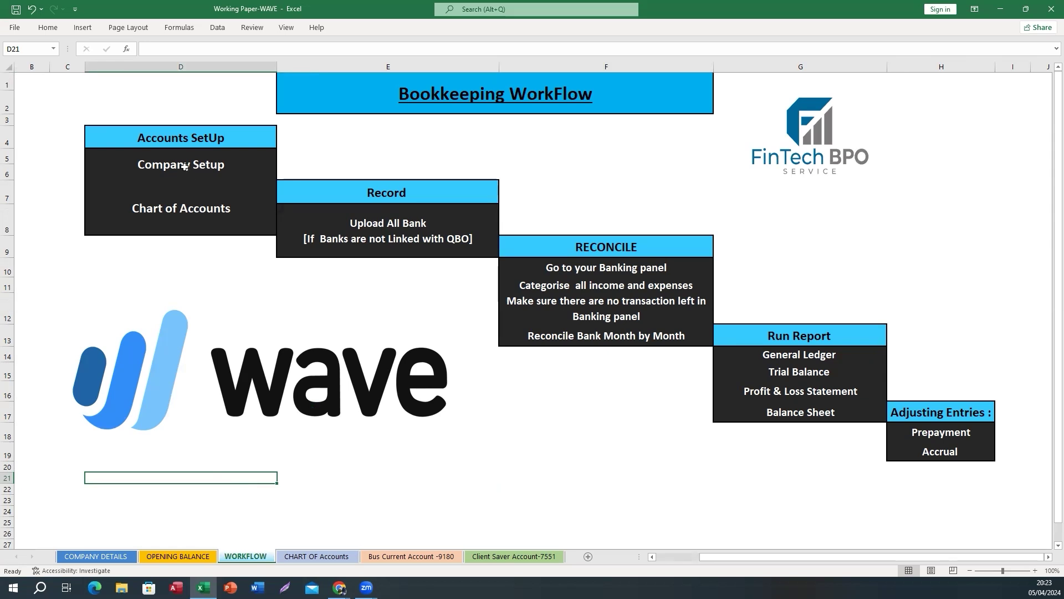
left_click(163, 165)
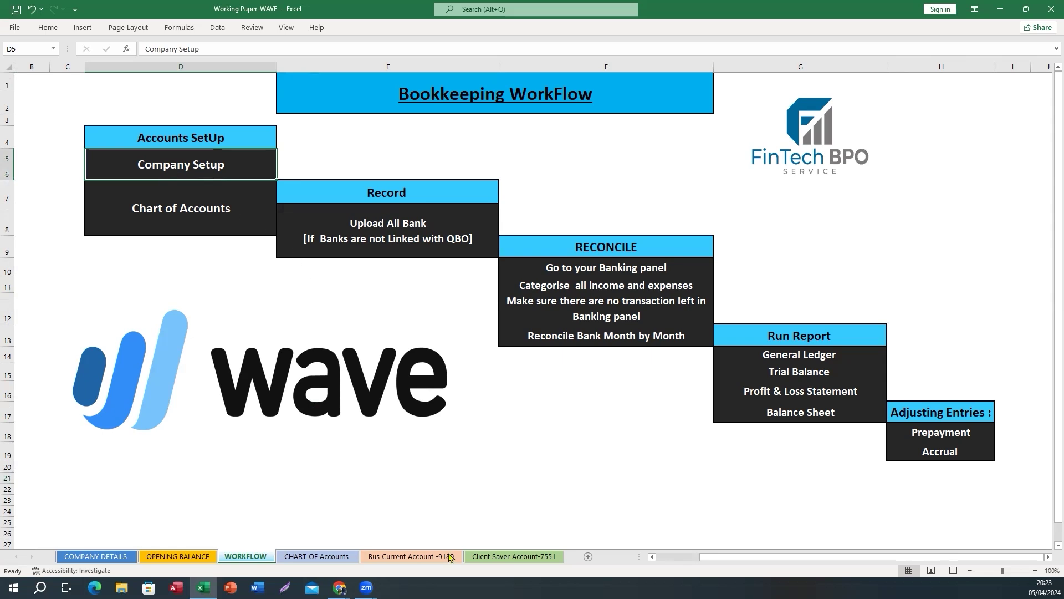
Bring the Domicile Property Limited Wave dashboard forward and open business settings from the account menu
mouse_move(341, 588)
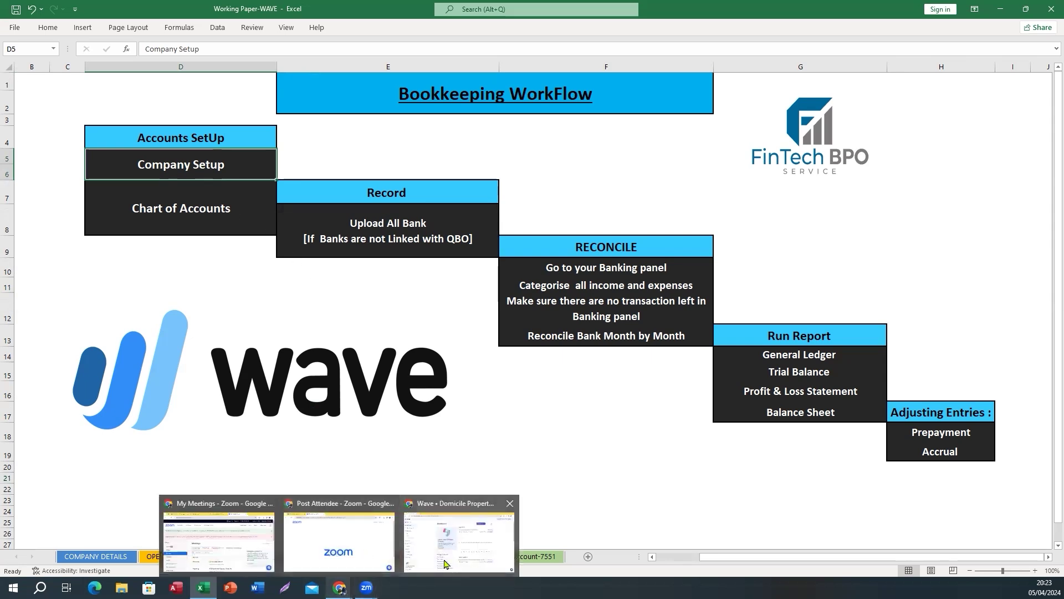
left_click(459, 533)
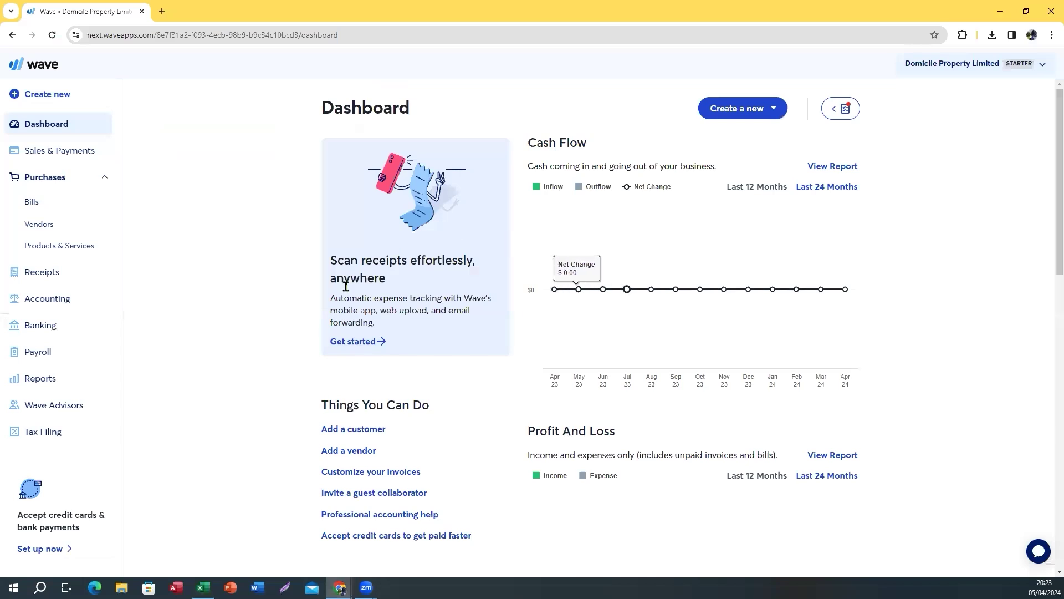
left_click(935, 64)
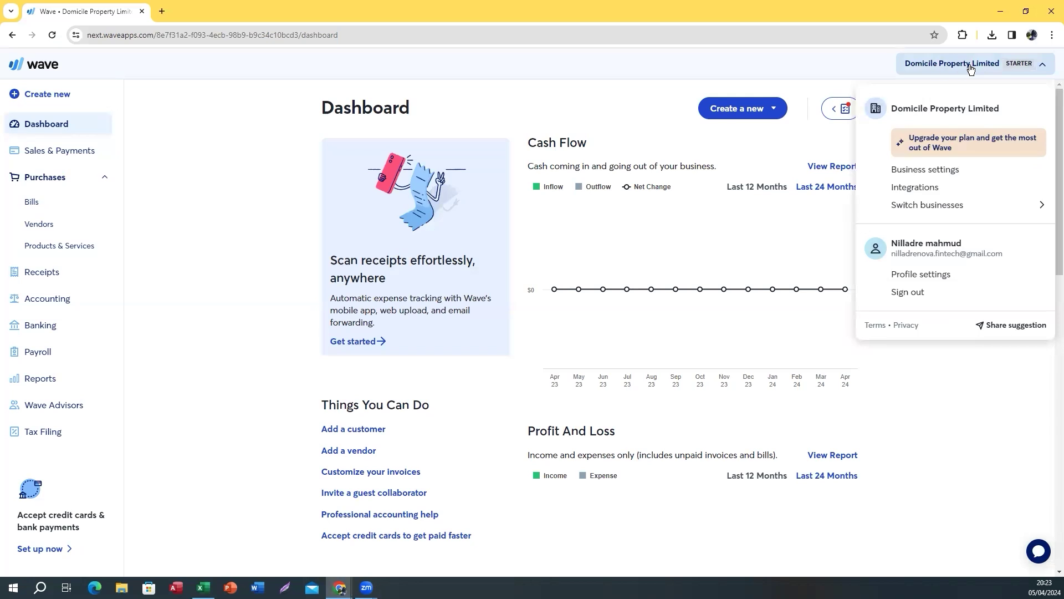
left_click(915, 172)
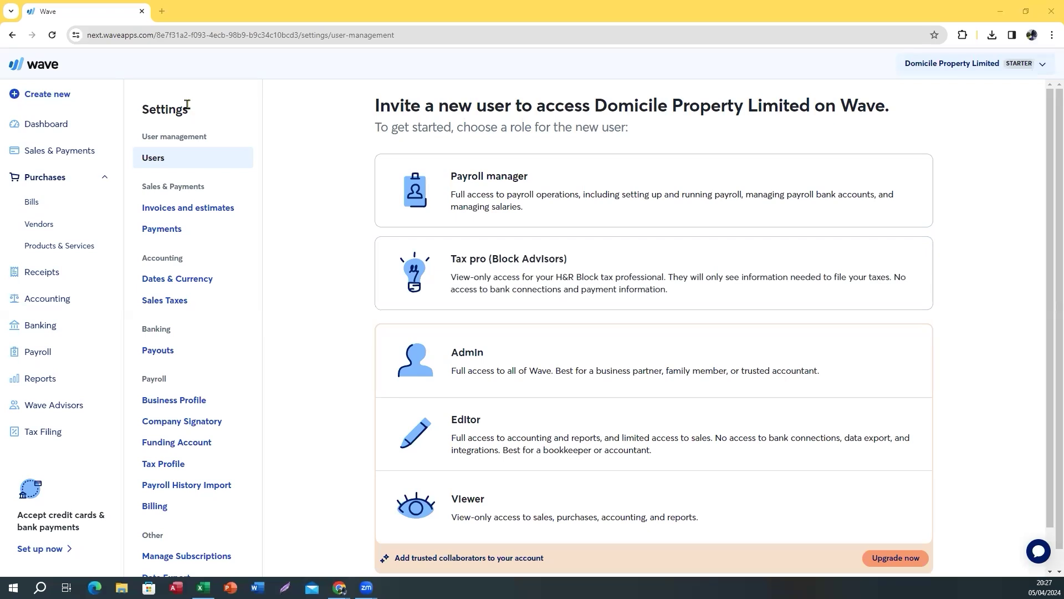
Open Wave's Dates & Currency settings to confirm the December 31 year end
scroll(195, 517, "down", 1)
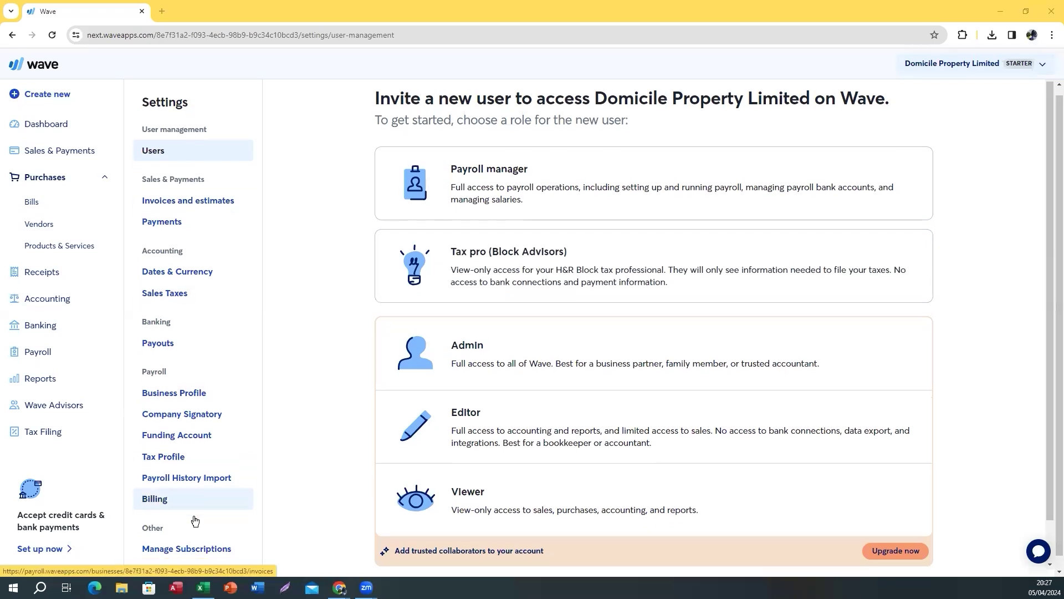
scroll(200, 510, "up", 1)
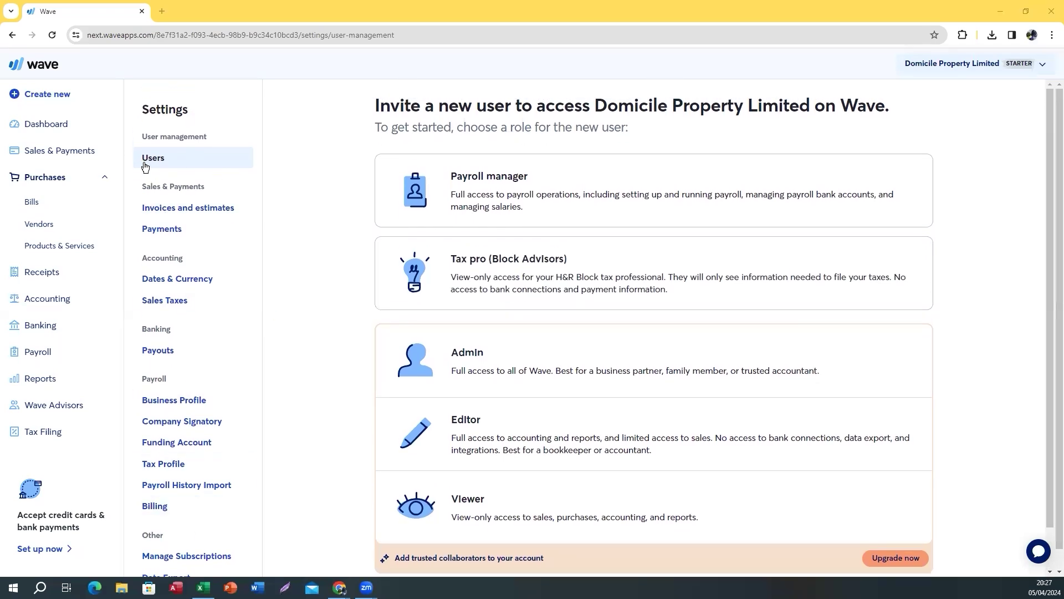
left_click(203, 225)
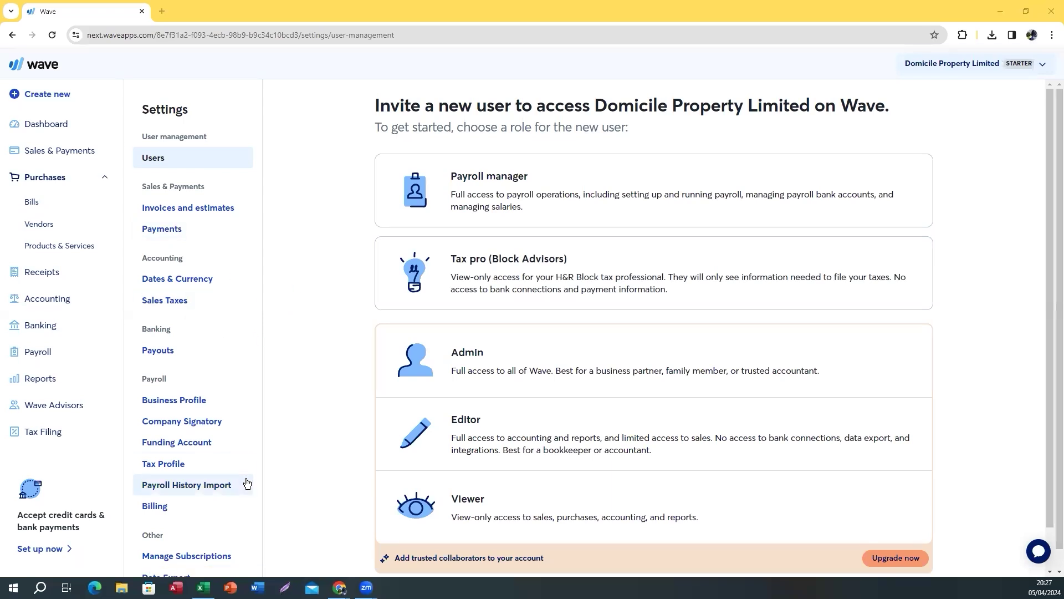
scroll(247, 484, "down", 1)
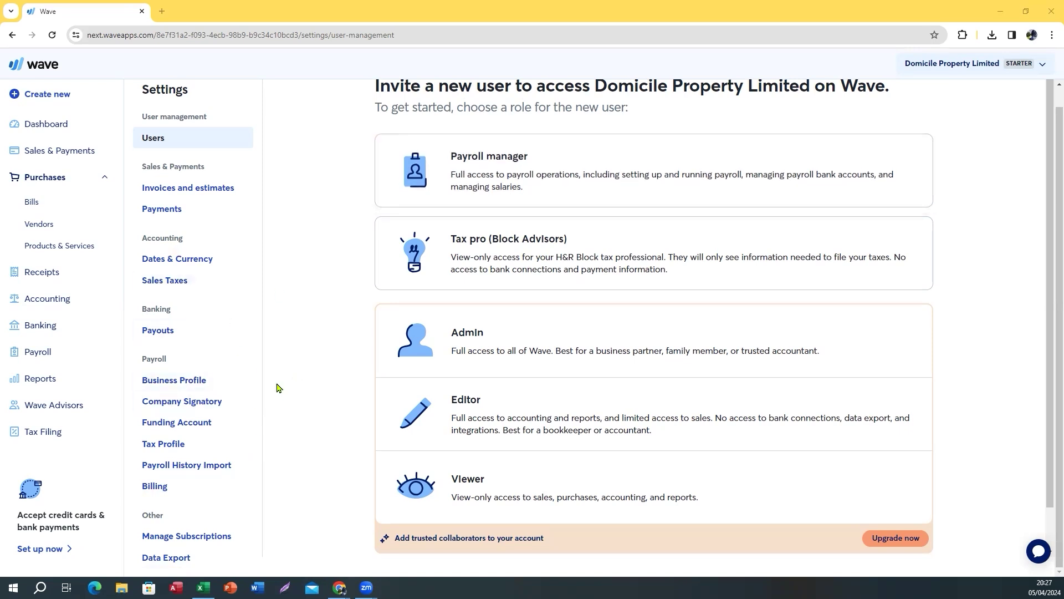
scroll(270, 370, "up", 1)
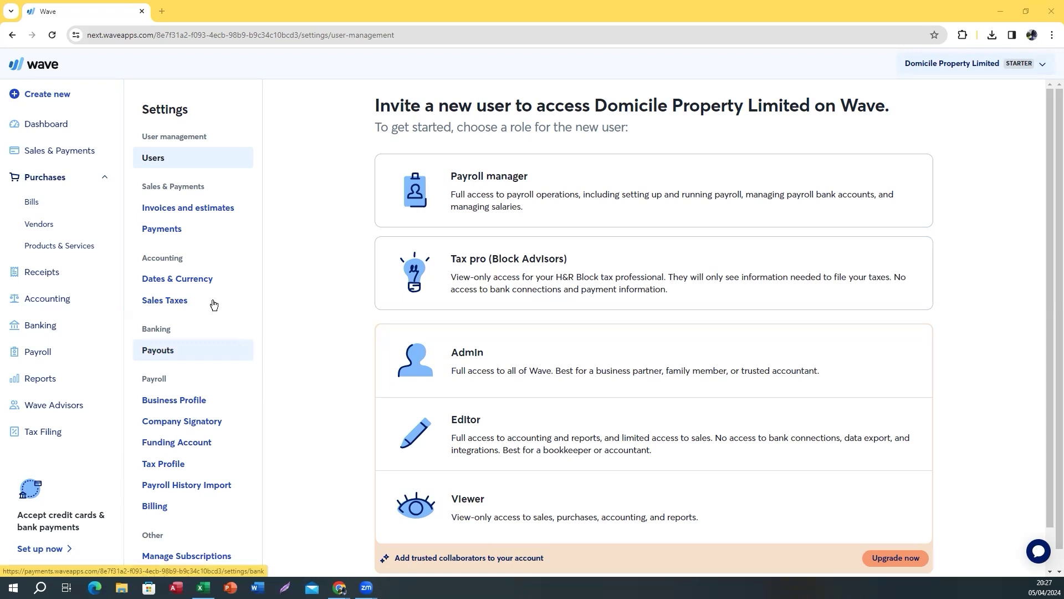
scroll(230, 435, "down", 1)
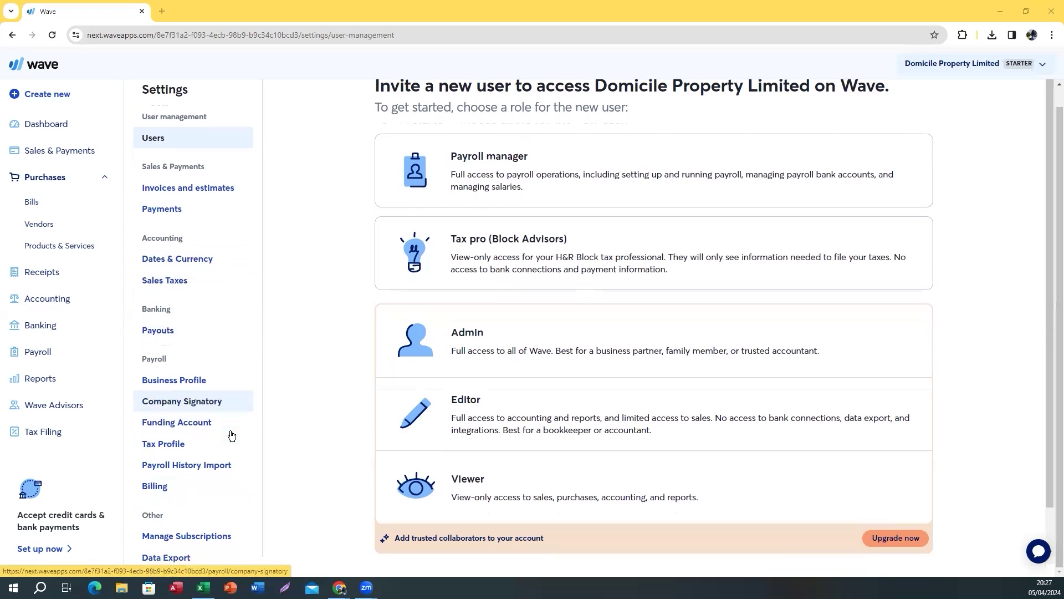
left_click(209, 258)
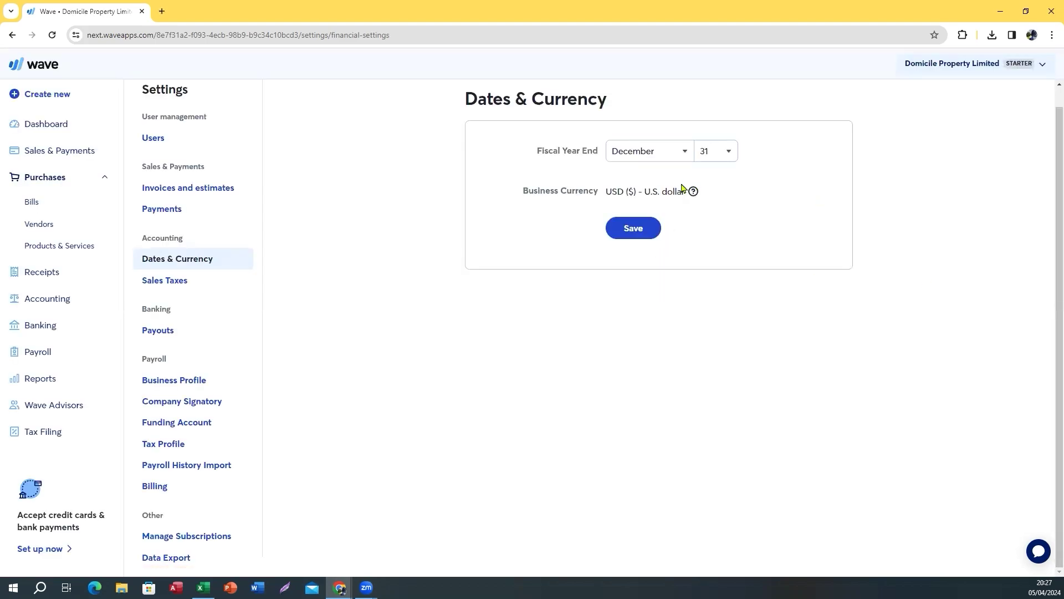
Highlight the U.S. dollar business currency, then return to the Excel workbook
left_click_drag(607, 193, 698, 199)
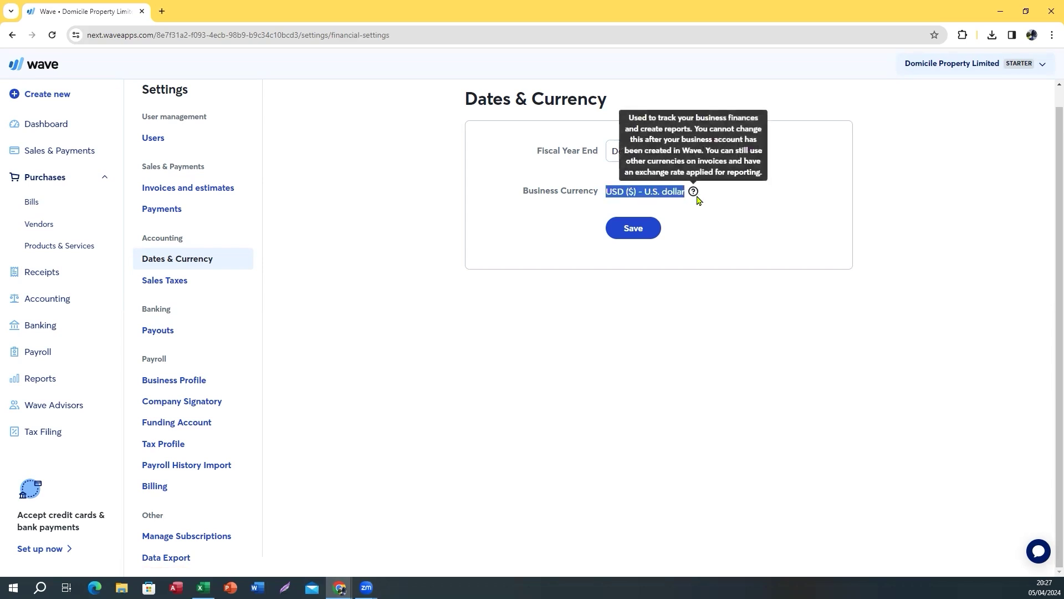
left_click(608, 192)
left_click_drag(606, 192, 693, 192)
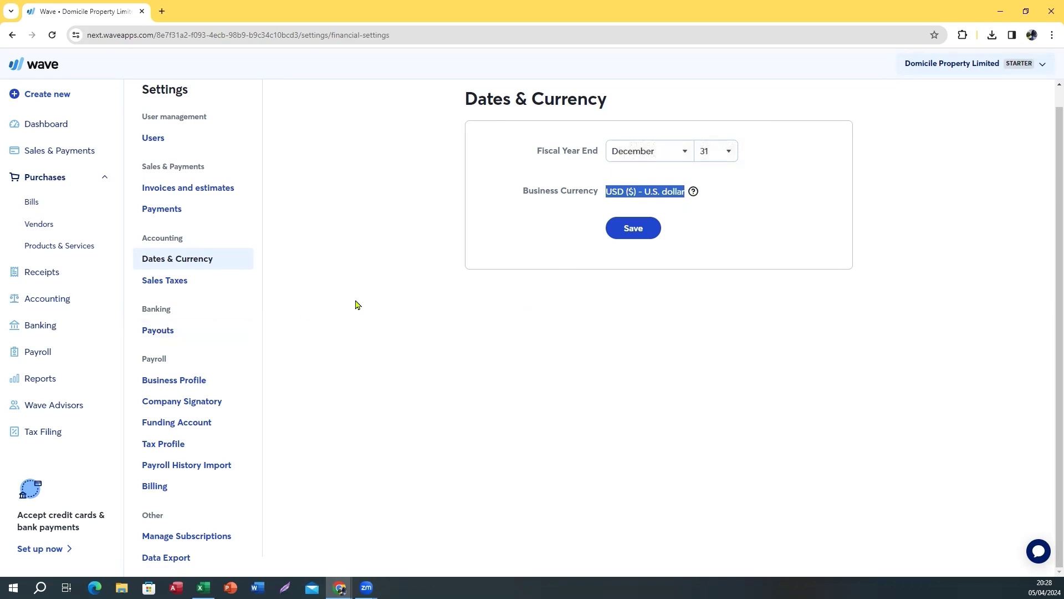
mouse_move(203, 588)
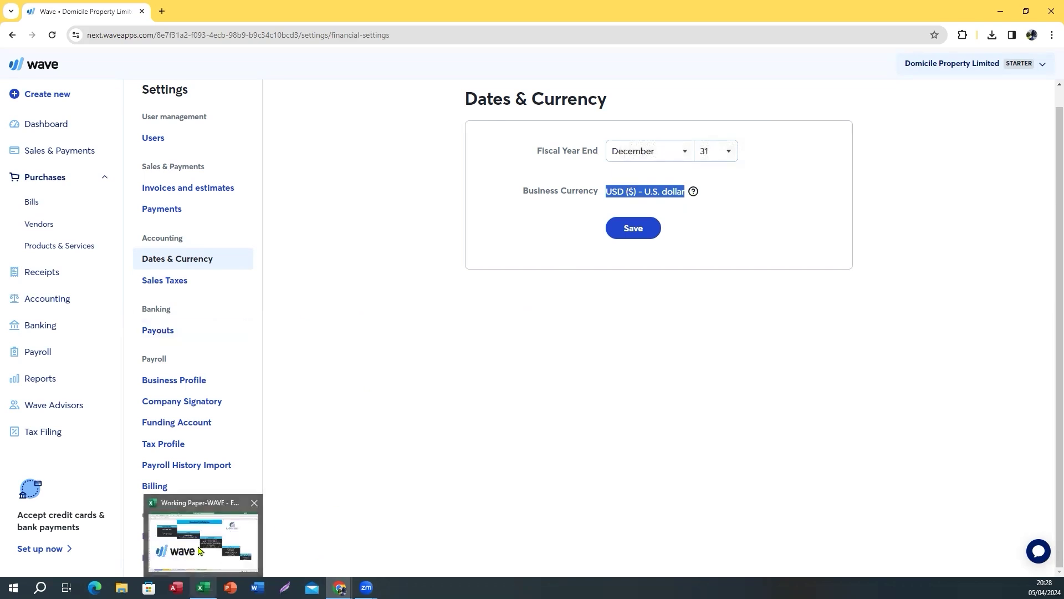
left_click(204, 546)
Point out the Chart of Accounts and Upload All Bank workflow steps, then show the CHART OF Accounts sheet
left_click(183, 209)
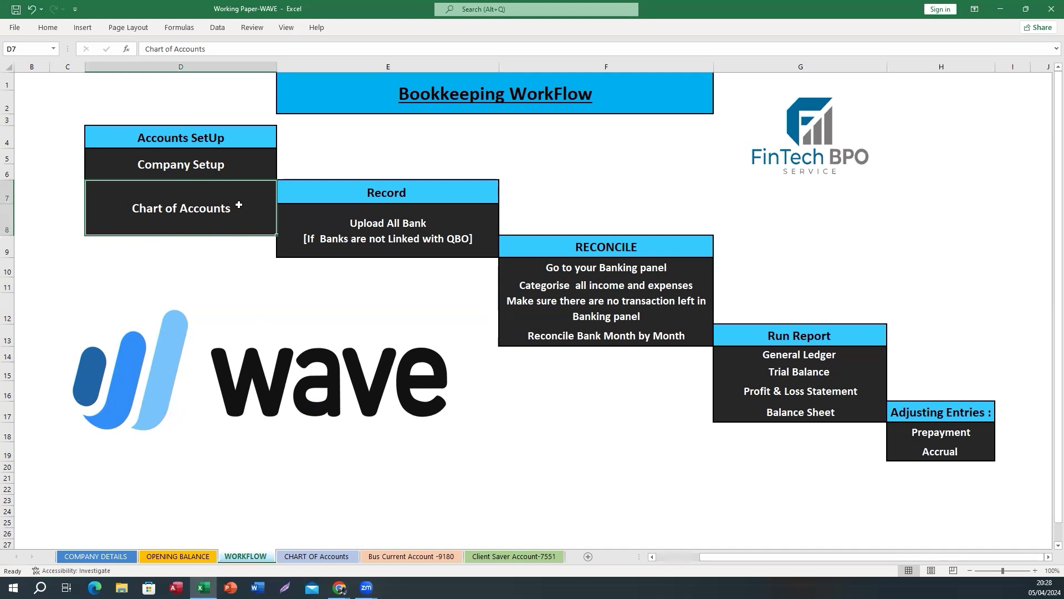
left_click(355, 219)
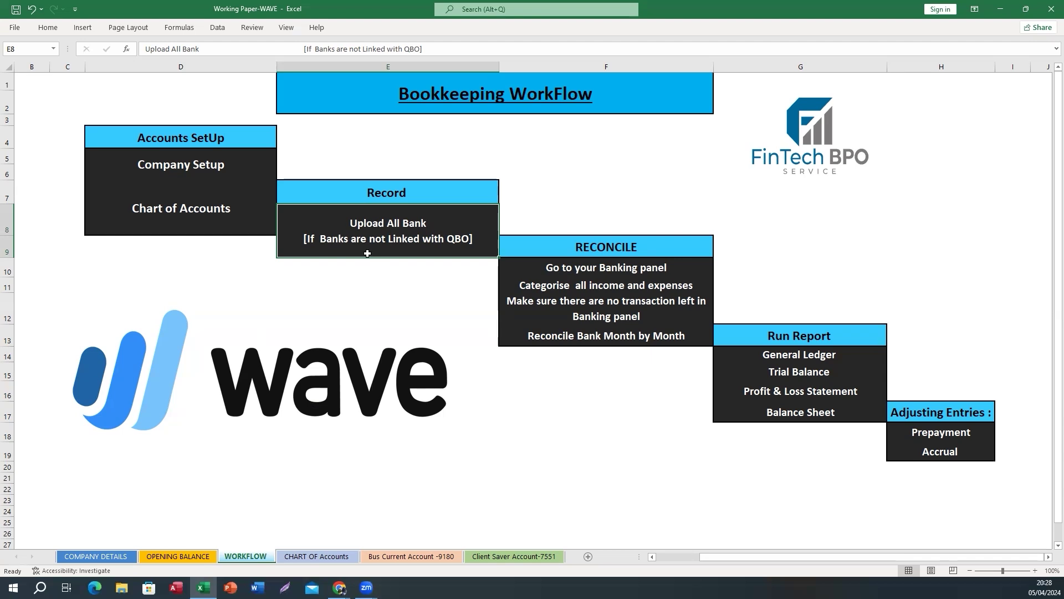
left_click(202, 210)
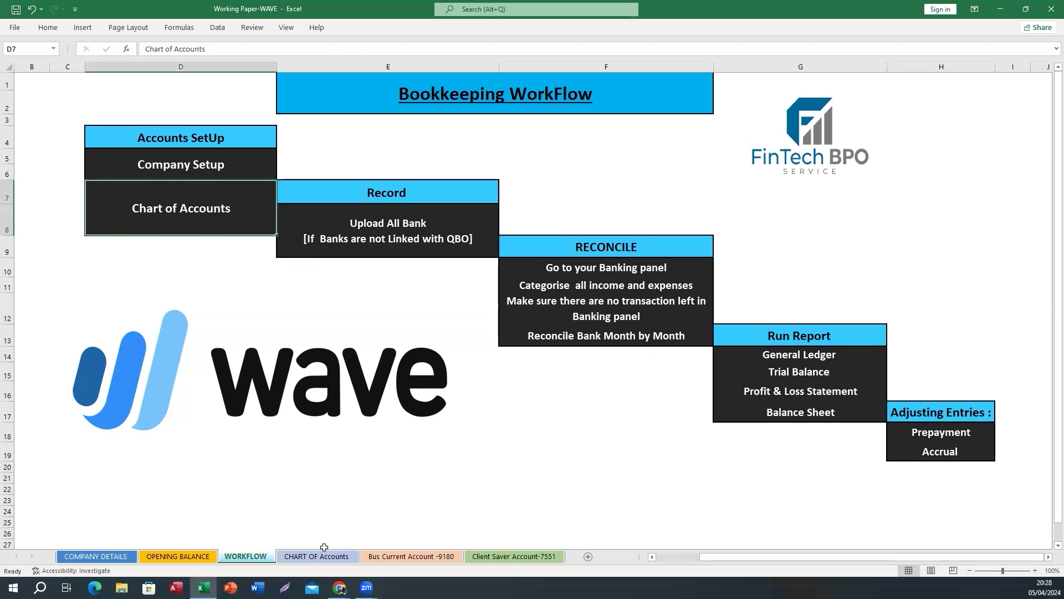
left_click(309, 556)
Review expense accounts: Dues & Subscription, Bank Fees, Legal & Professional, Commission, Utility, Repairs & Maintenance
scroll(343, 344, "down", 20)
scroll(344, 344, "up", 20)
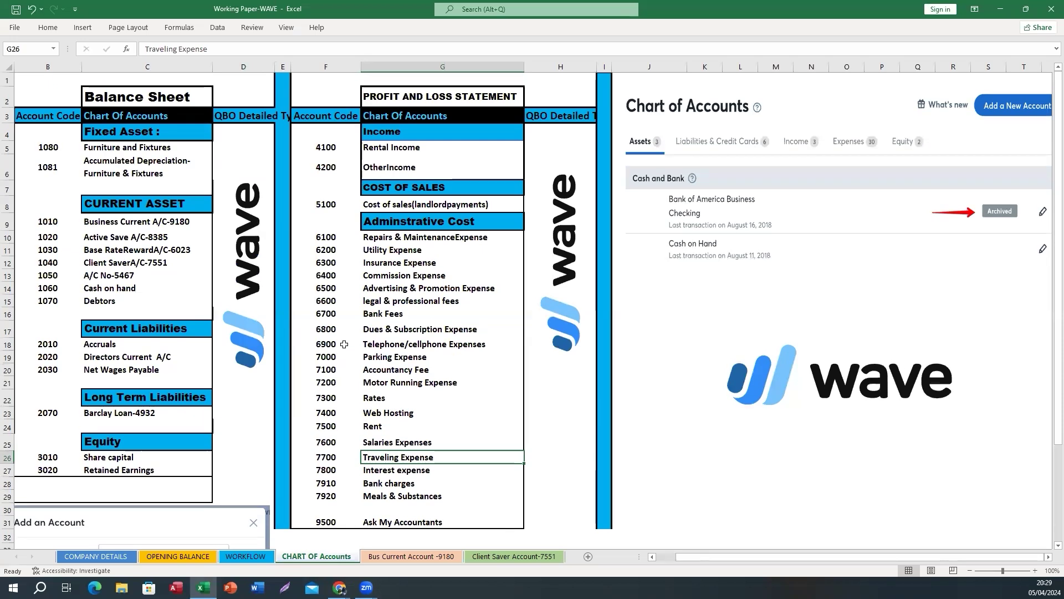
left_click(370, 330)
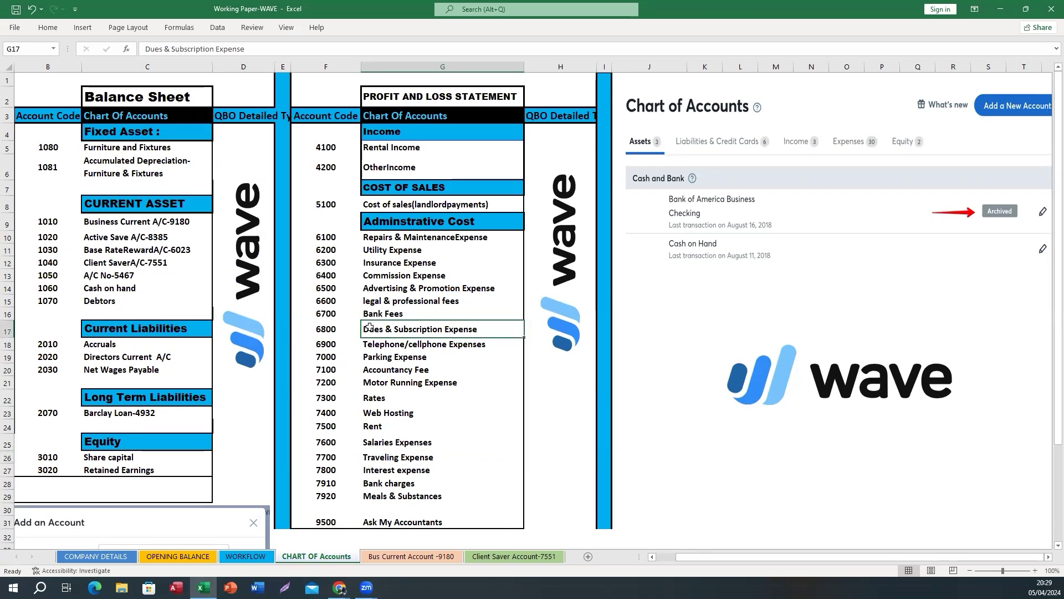
left_click(365, 312)
left_click(366, 302)
left_click(368, 275)
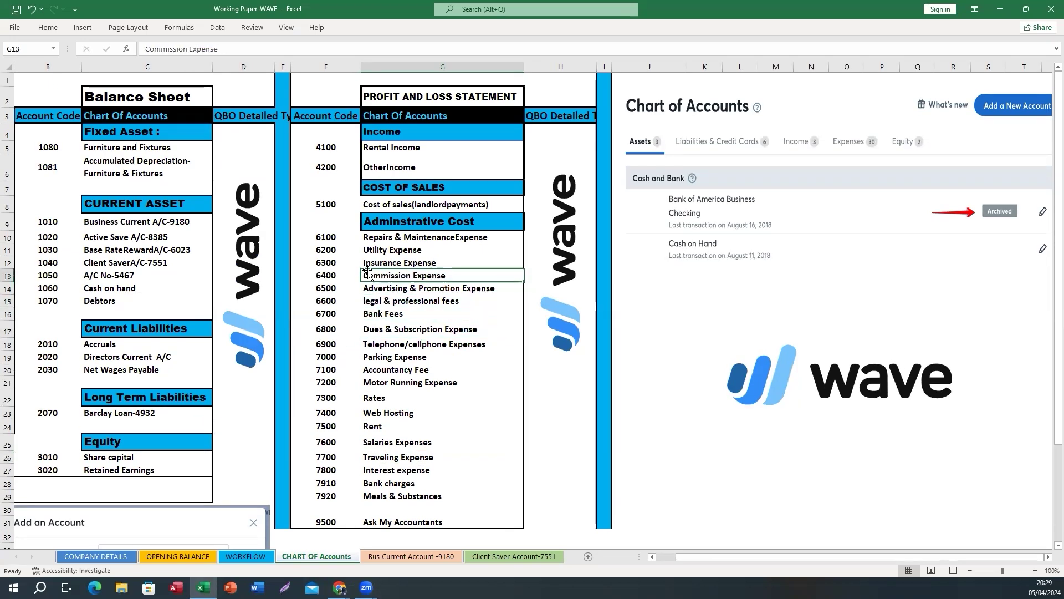
left_click(368, 250)
left_click(369, 237)
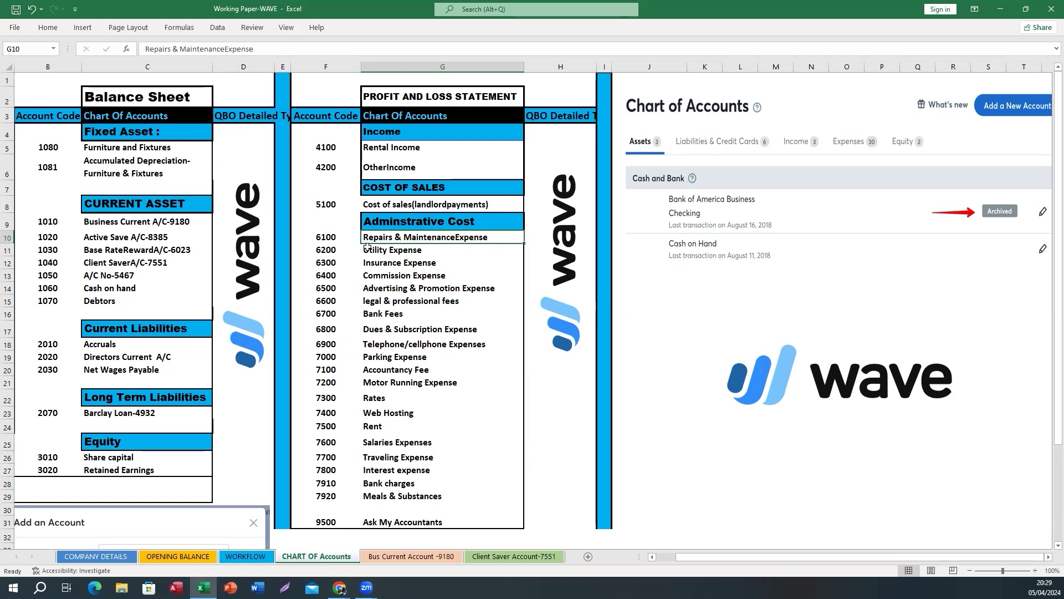
Check the Business Current, Base Rate Reward, A/C-5467 and Debtors accounts, then revisit Upload All Bank
left_click(104, 224)
left_click(98, 250)
left_click(94, 276)
left_click(93, 299)
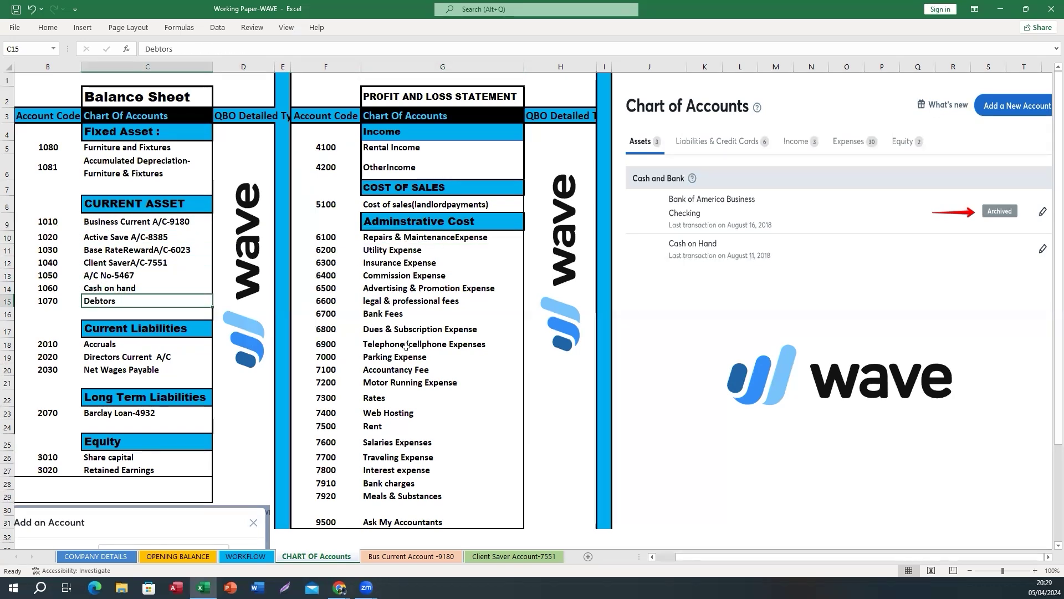
left_click(373, 346)
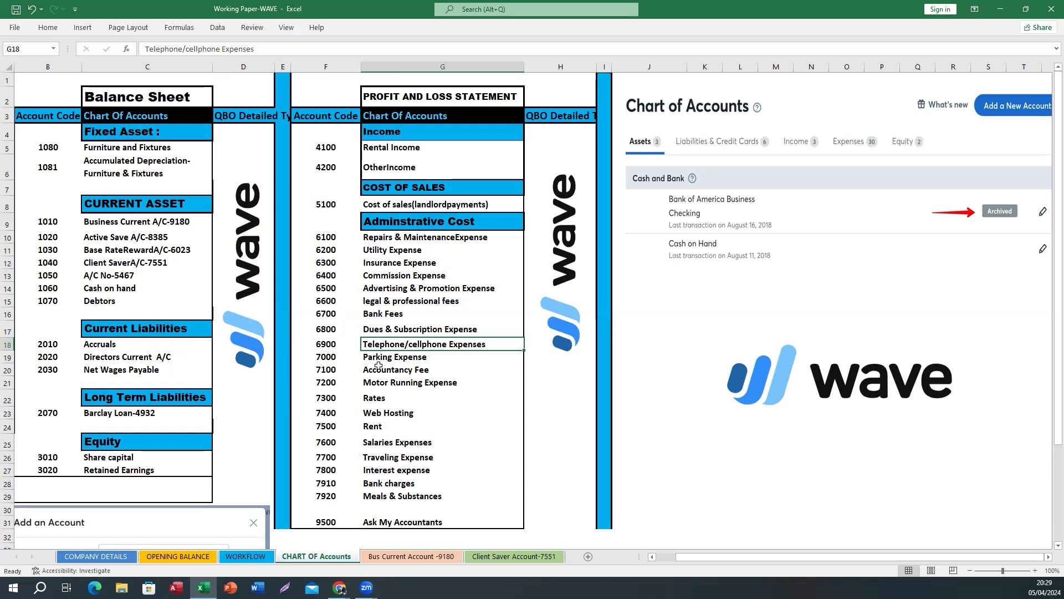
left_click(246, 557)
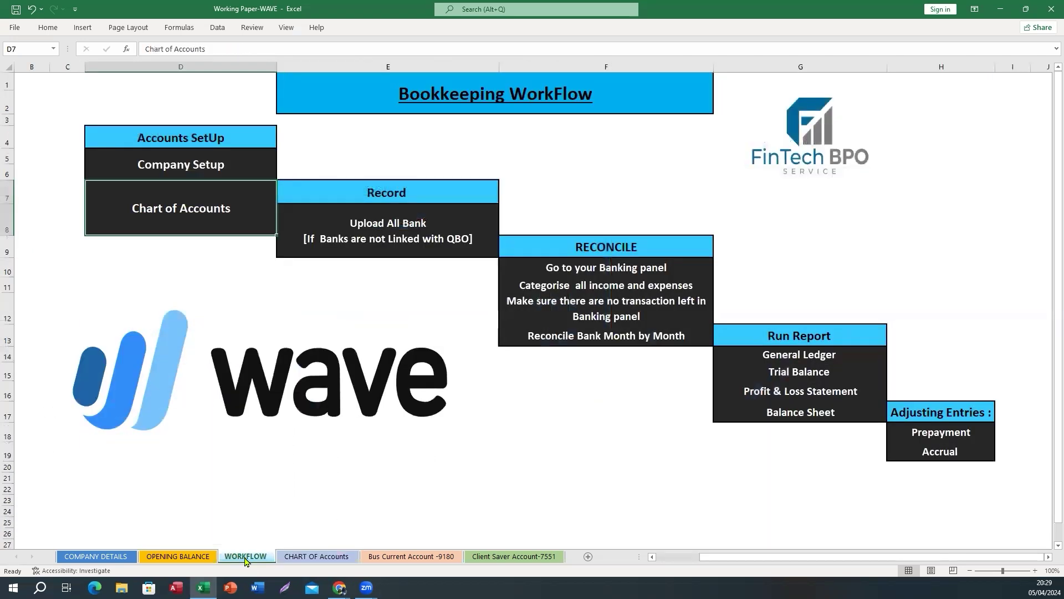
left_click(383, 239)
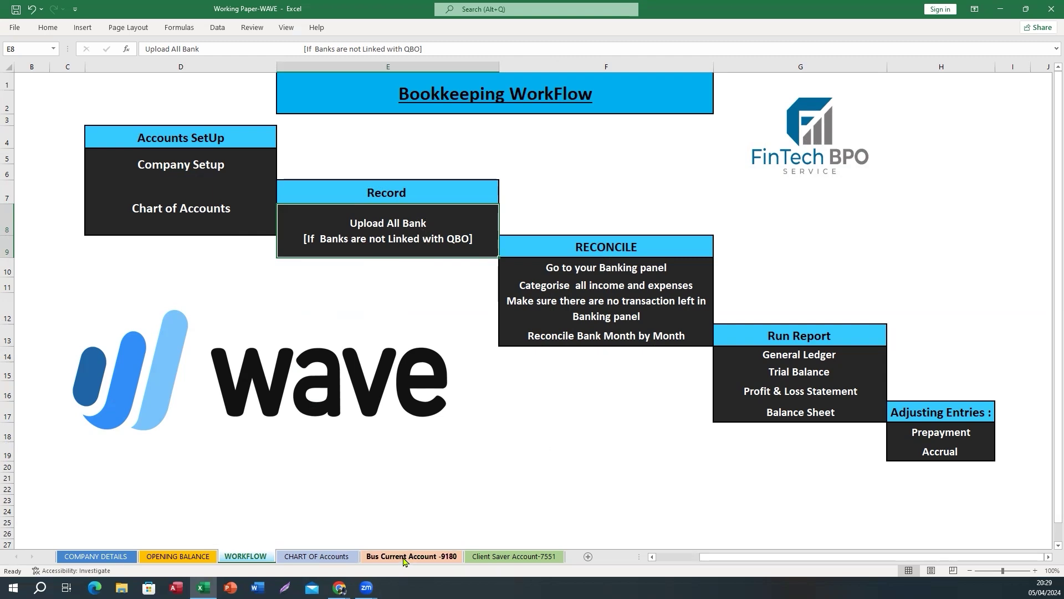
Compare the Bus Current Account -9180 and Client Saver Account-7551 transaction sheets
left_click(499, 559)
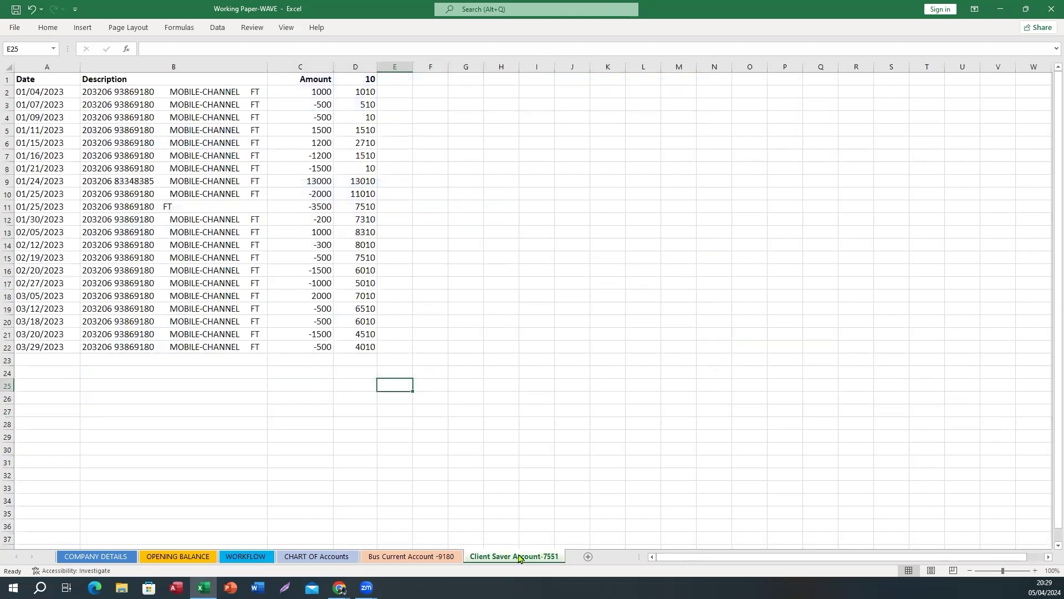
left_click(410, 558)
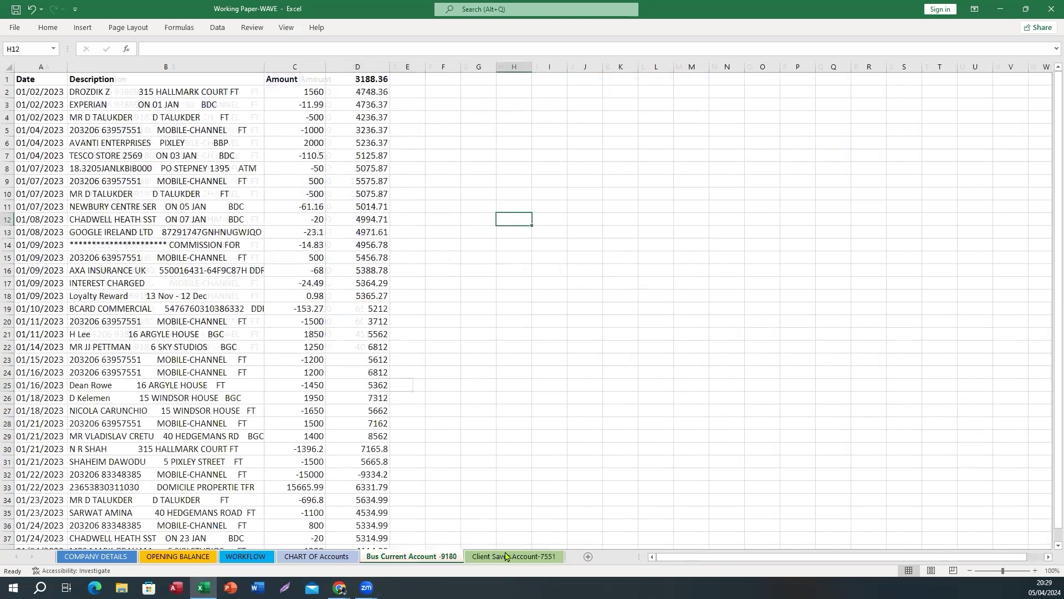
left_click(471, 557)
left_click(438, 557)
left_click(498, 559)
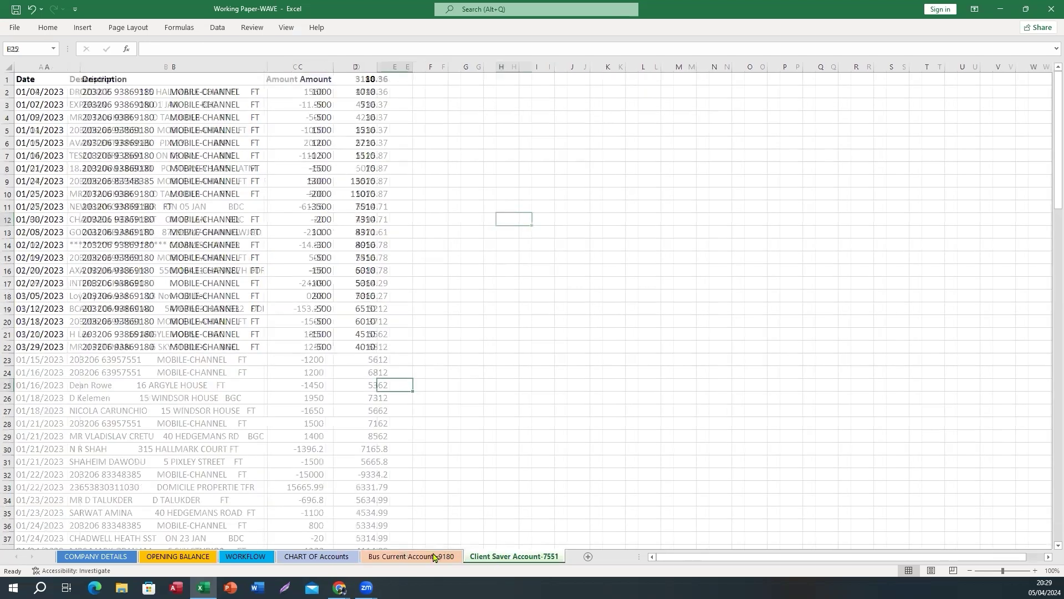
left_click(411, 560)
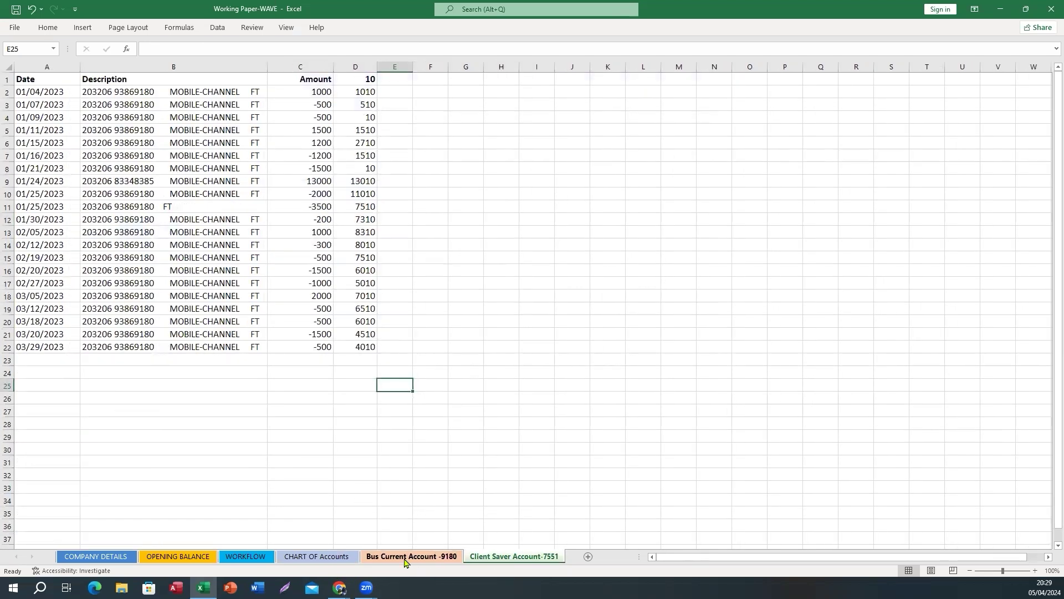
left_click(493, 561)
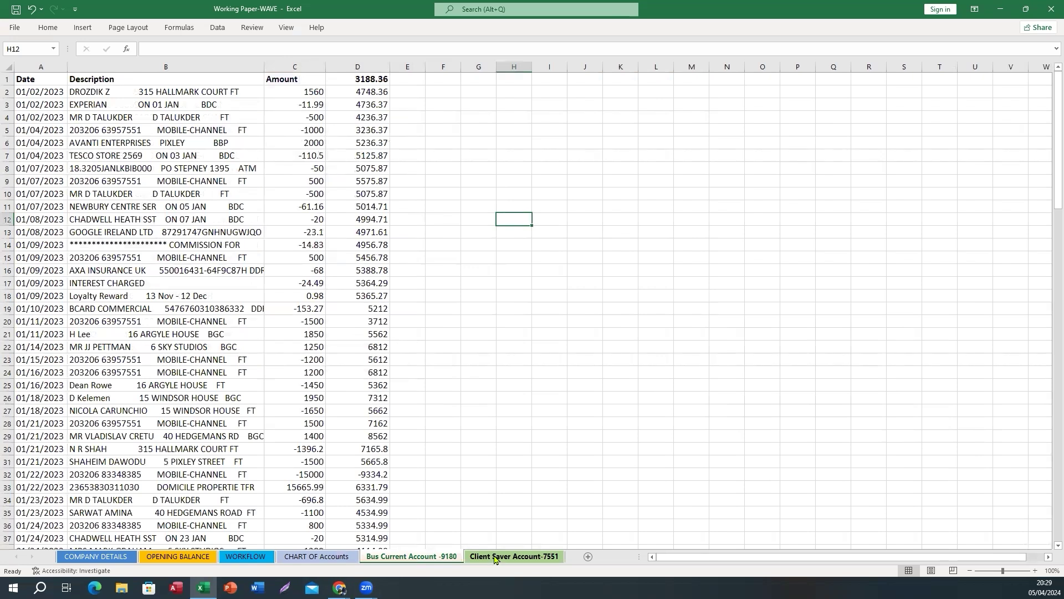
left_click(247, 555)
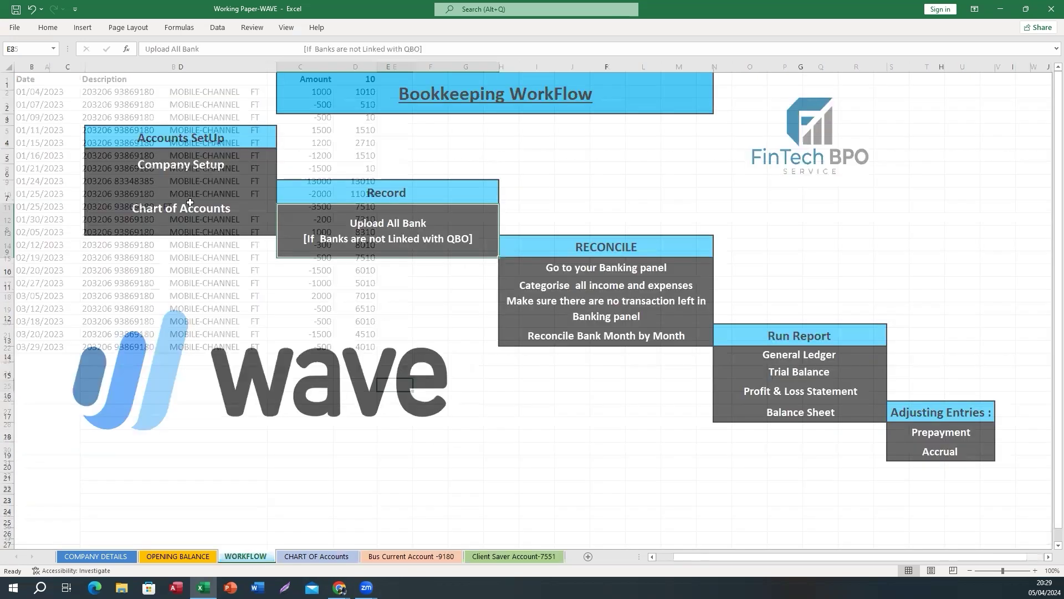
left_click(418, 558)
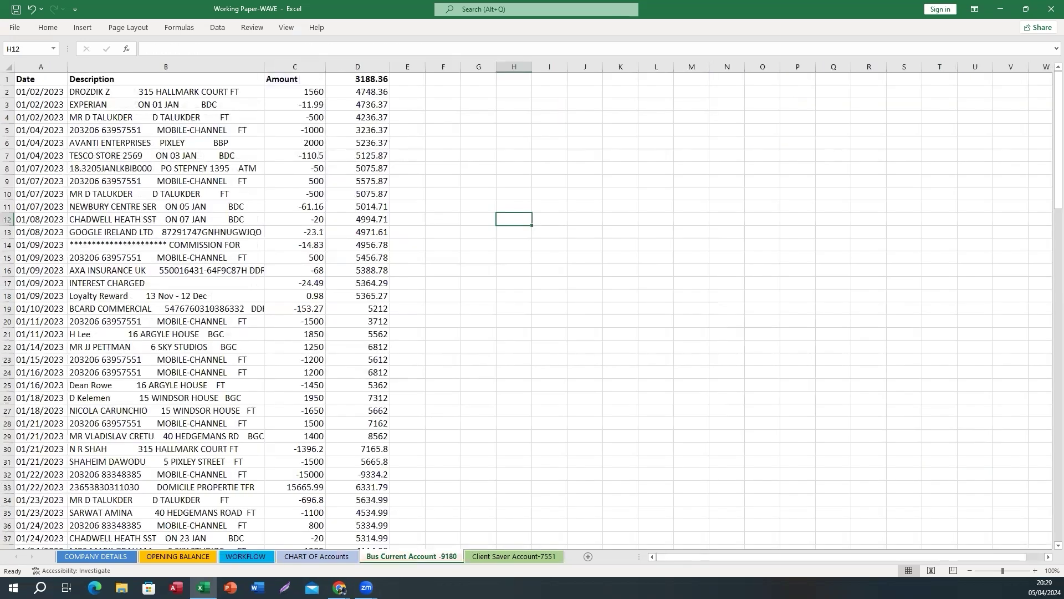
left_click(502, 557)
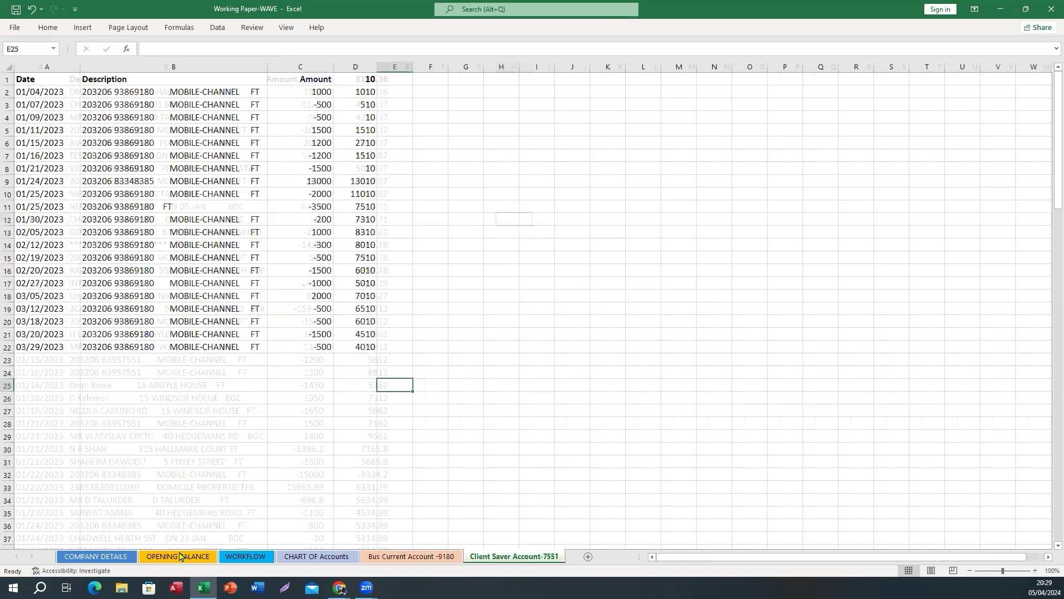
left_click(417, 561)
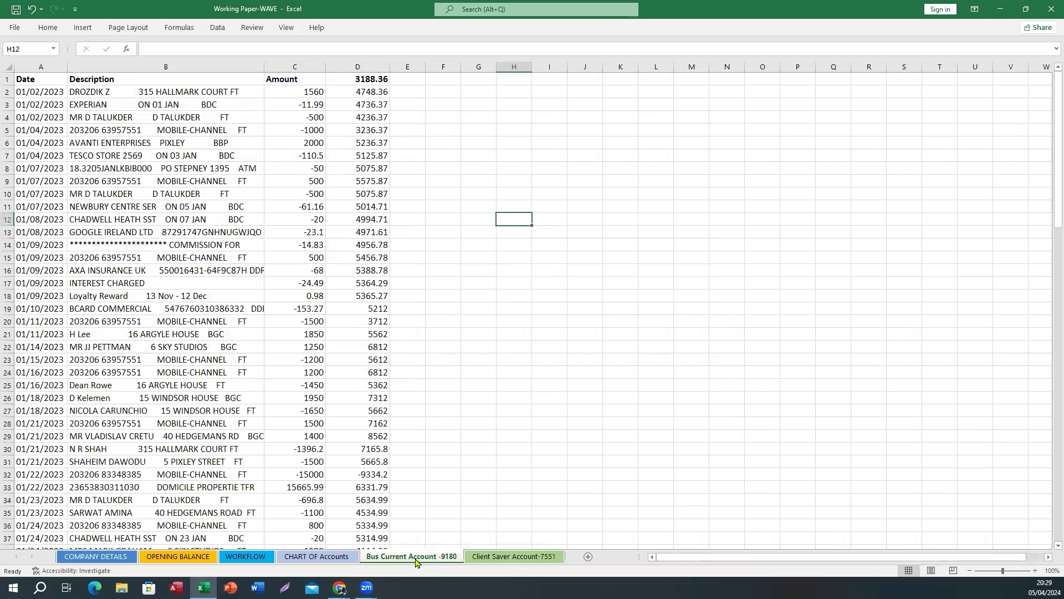
Copy the Business Current A/C-9180 account name from cell C9 of CHART OF Accounts
left_click(182, 557)
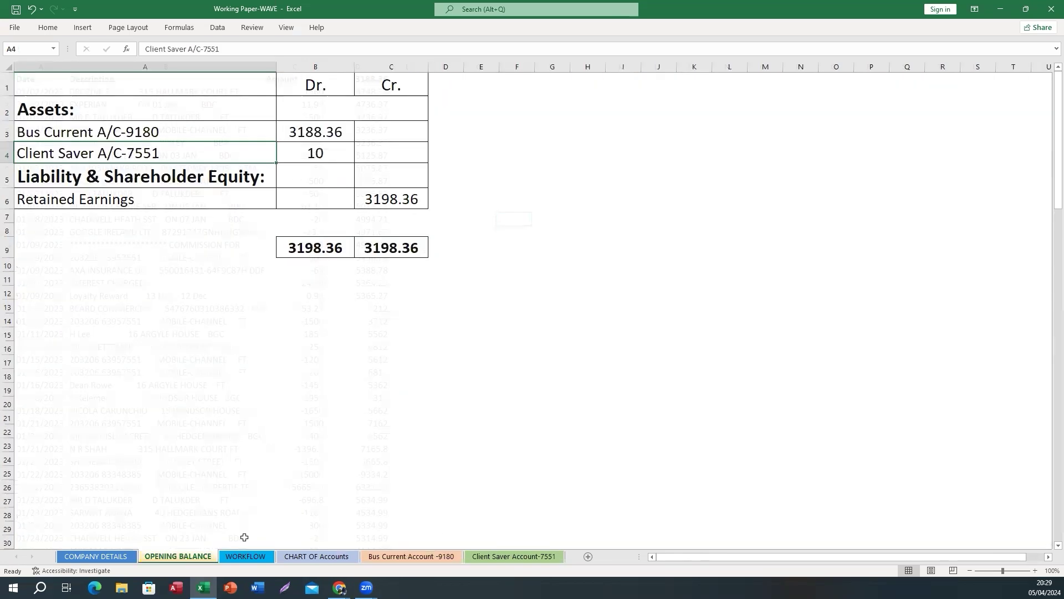
left_click(297, 558)
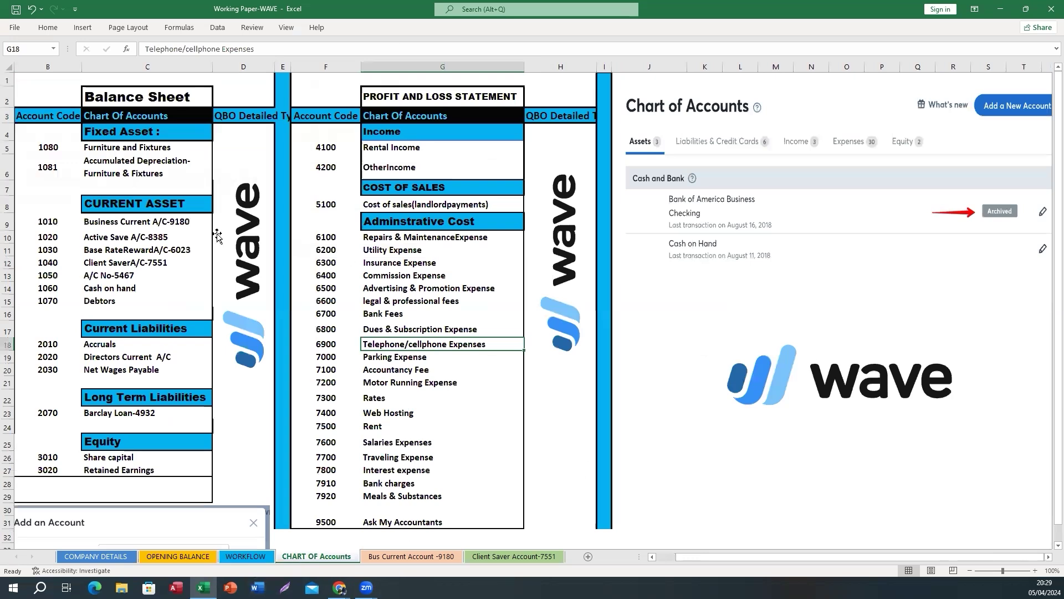
left_click(134, 221)
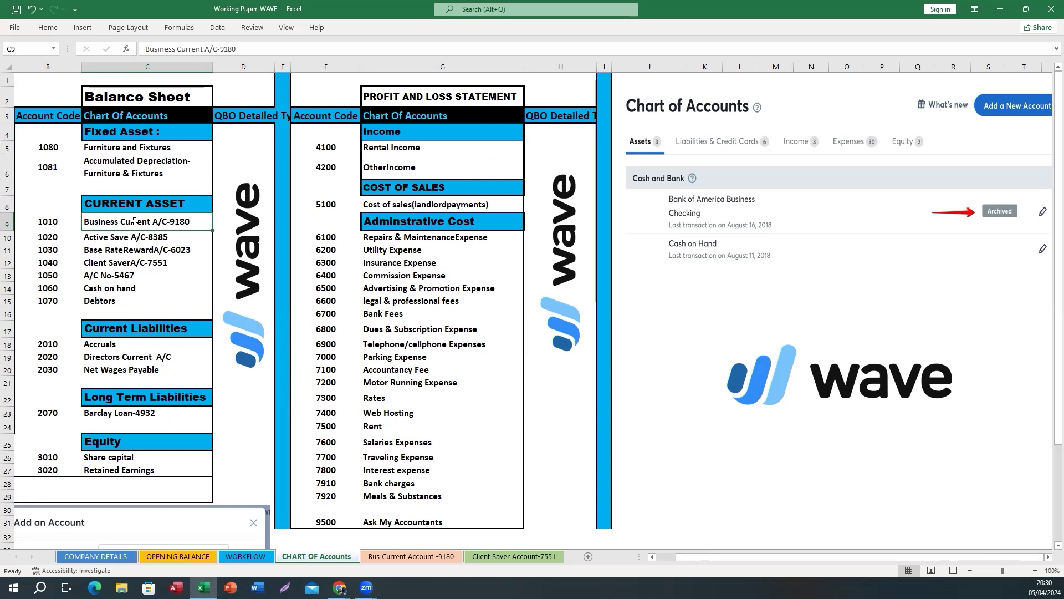
key("ctrl+c")
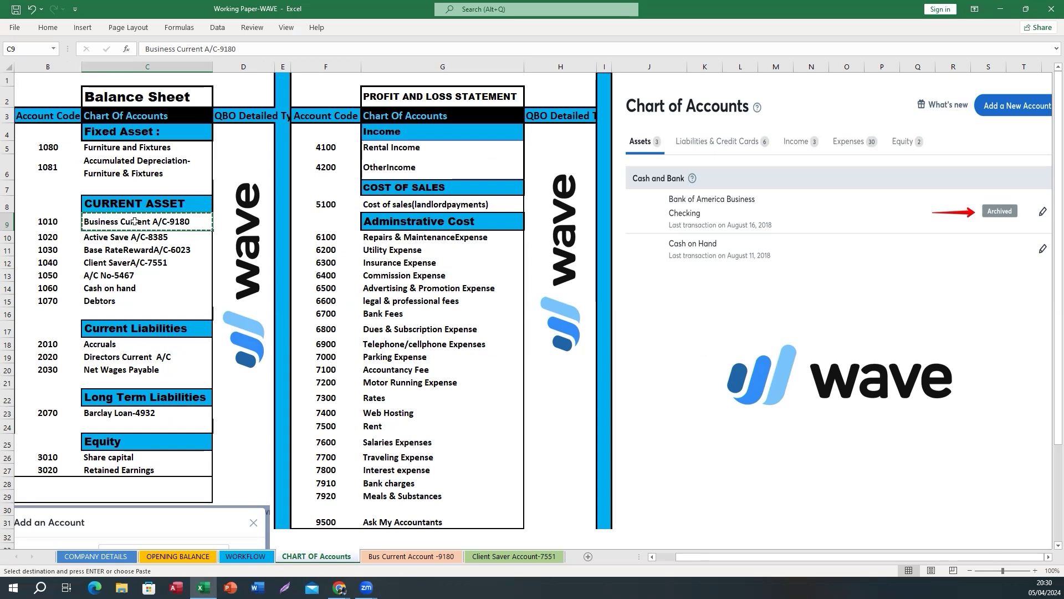
Bring Wave forward and open the Chart of Accounts page under Accounting
mouse_move(339, 587)
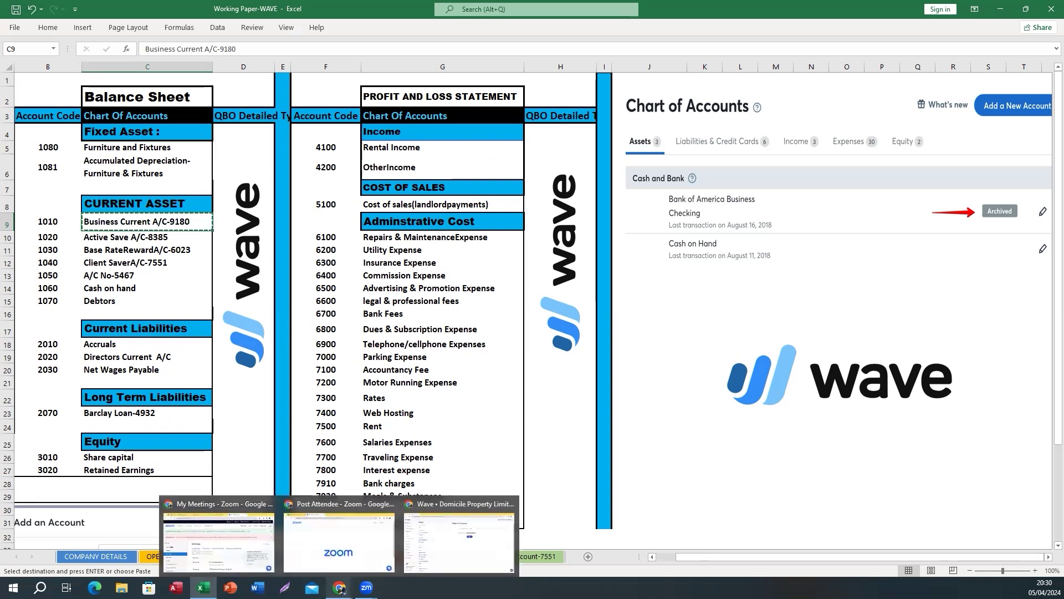
left_click(428, 549)
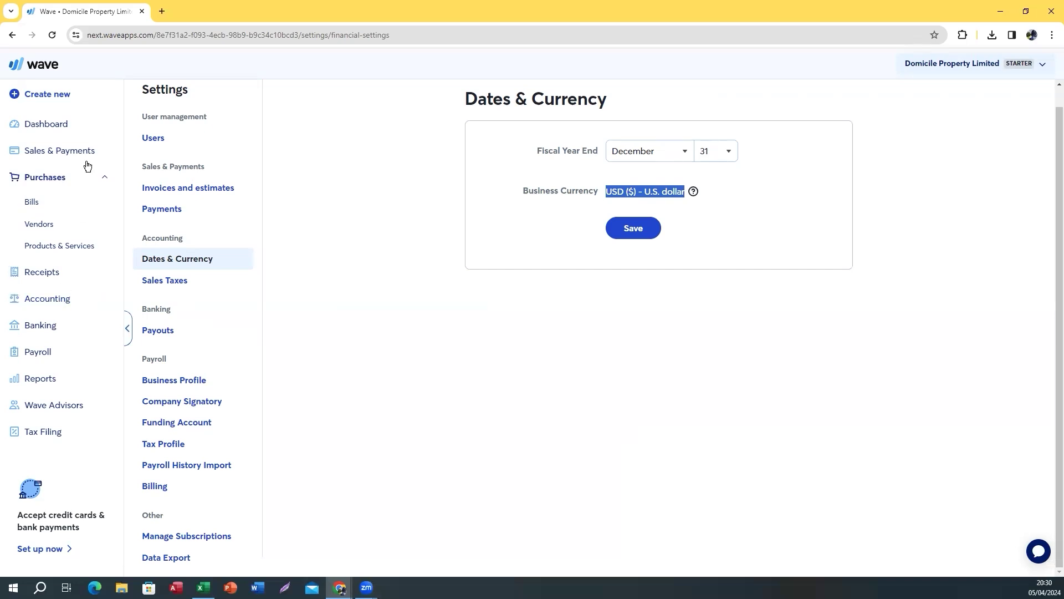
left_click(56, 304)
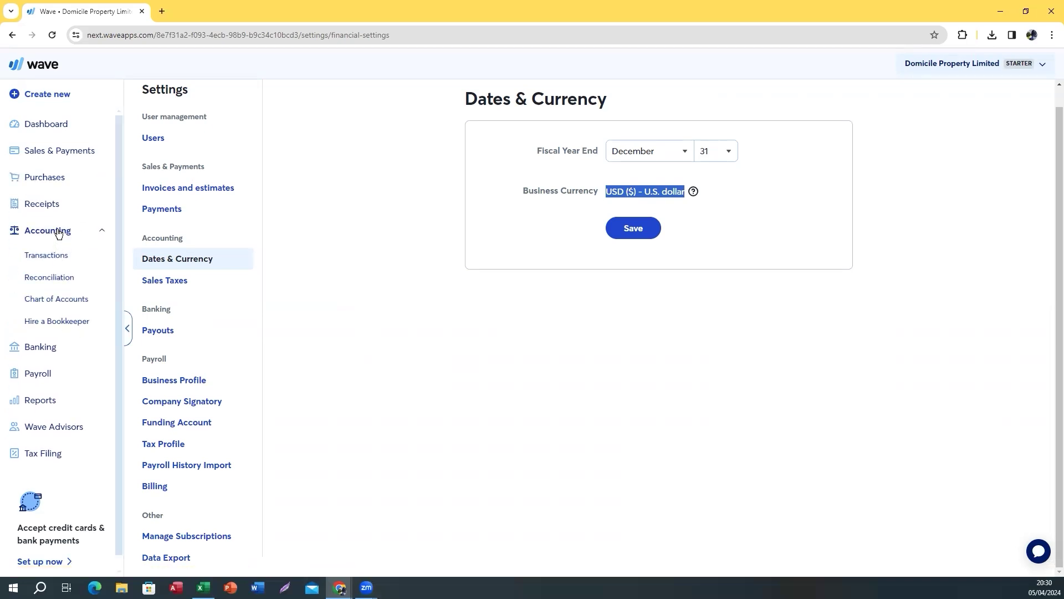
left_click(47, 302)
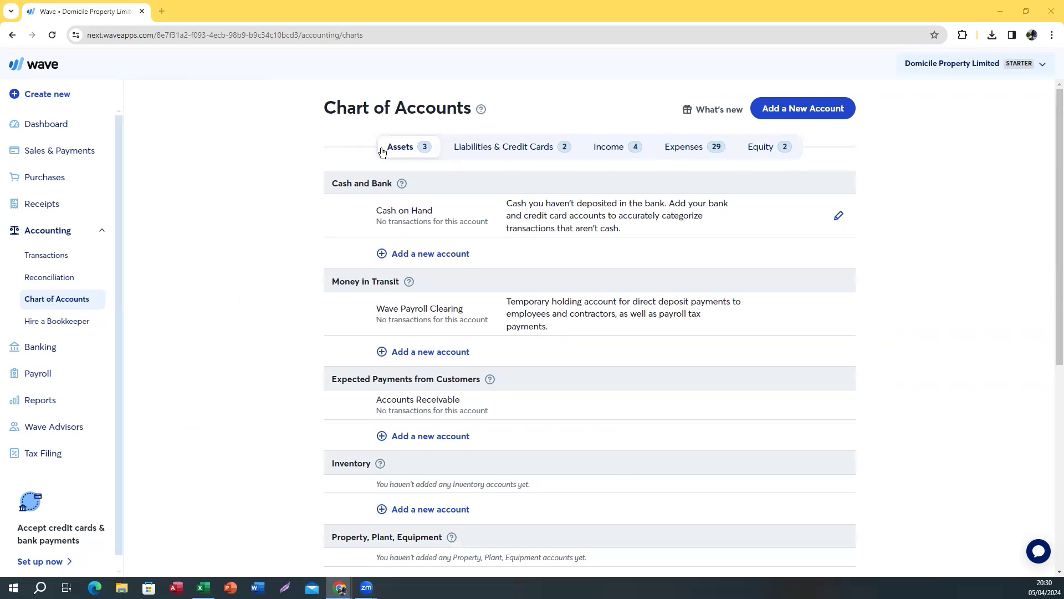
Review the Liabilities, Income, Expenses, Equity and Assets tabs, noting the Cash and Bank and Inventory groups
left_click(499, 150)
left_click(610, 148)
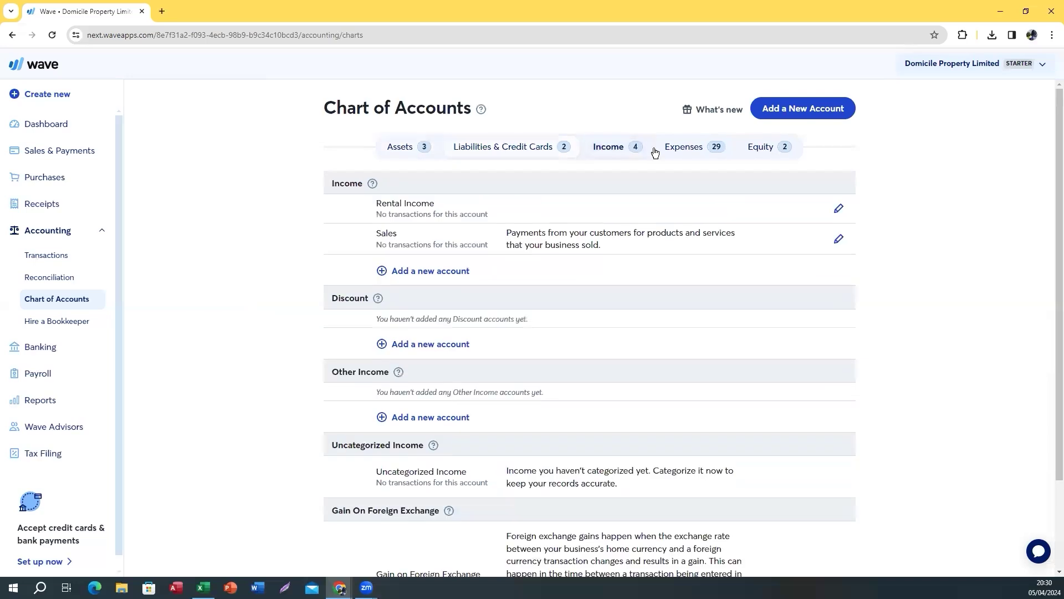
left_click(685, 147)
left_click(768, 148)
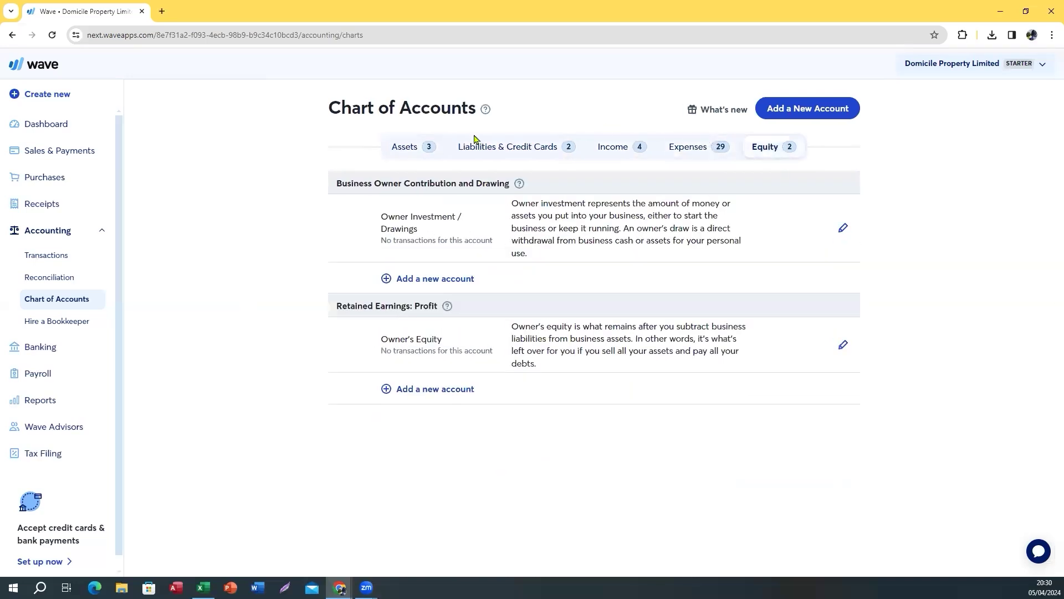
left_click(409, 146)
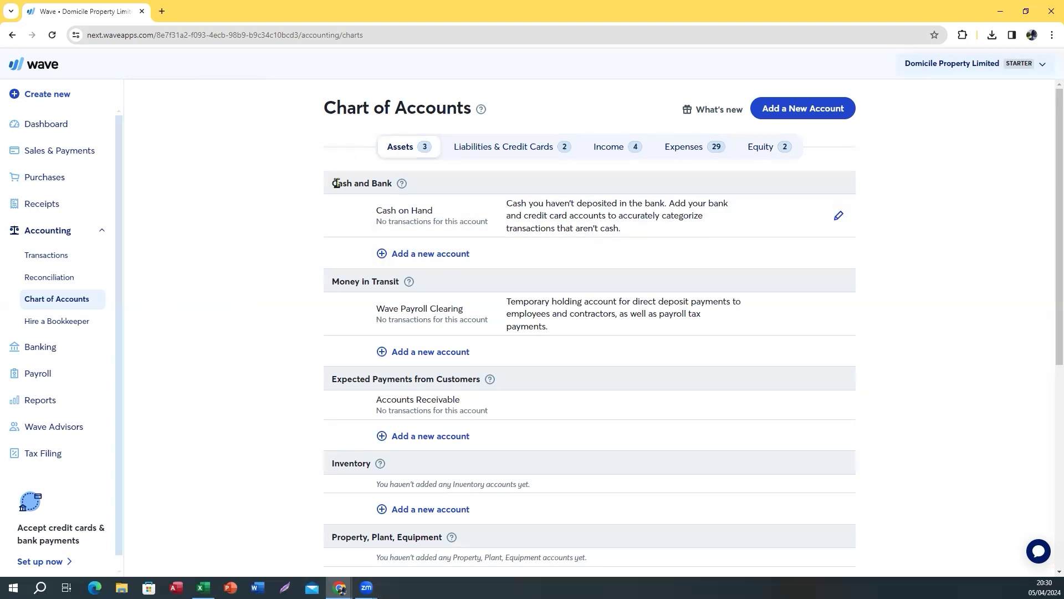
scroll(340, 383, "down", 6)
scroll(344, 411, "up", 6)
left_click_drag(331, 183, 390, 185)
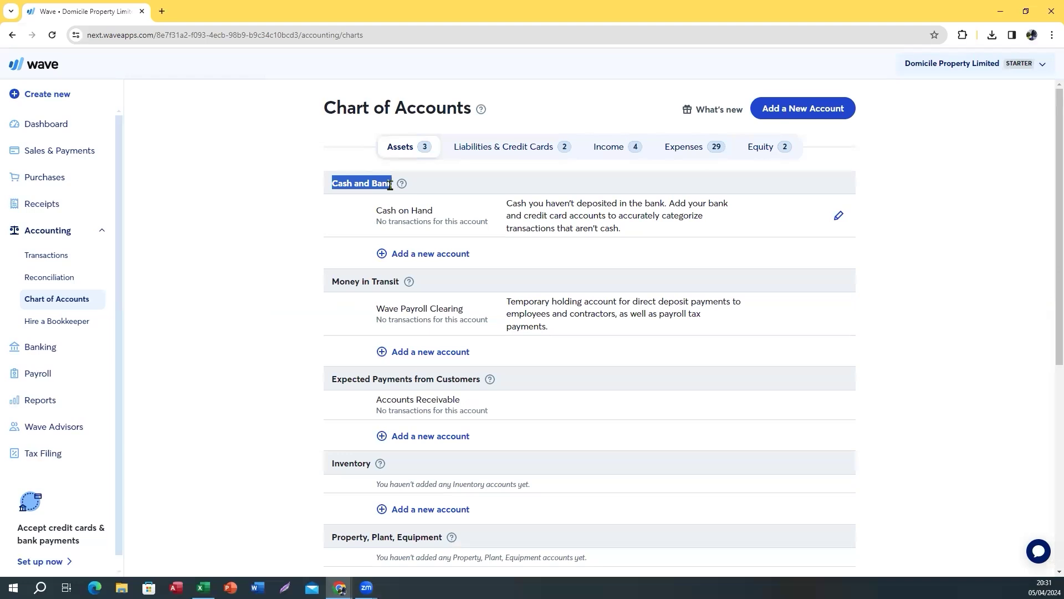
left_click(331, 187)
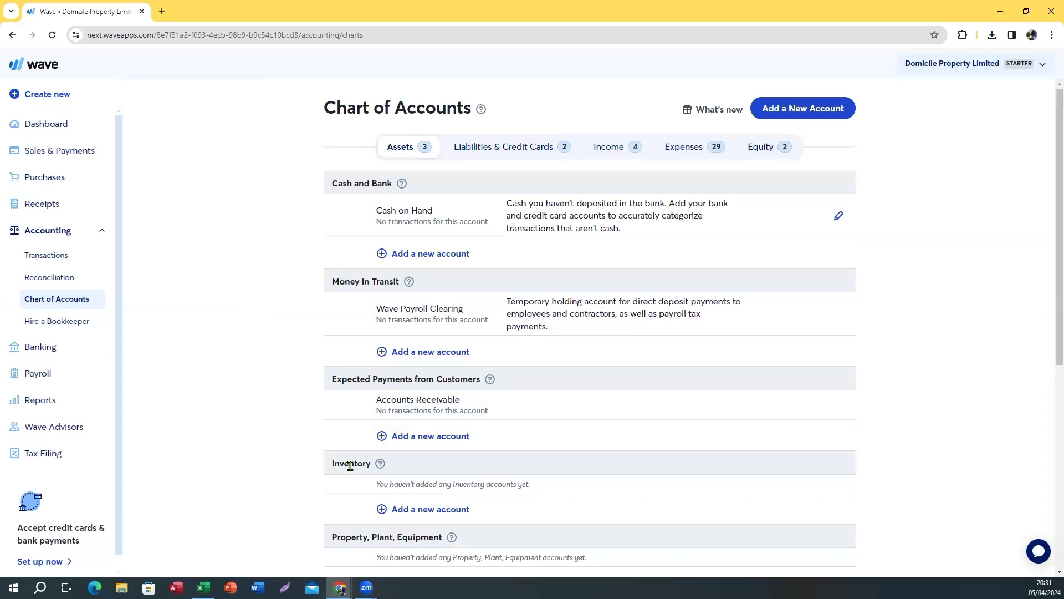
left_click_drag(333, 466, 370, 466)
Paste Business Current A/C-9180 as a new Cash and Bank account, give it ID 1010, and save
left_click(415, 256)
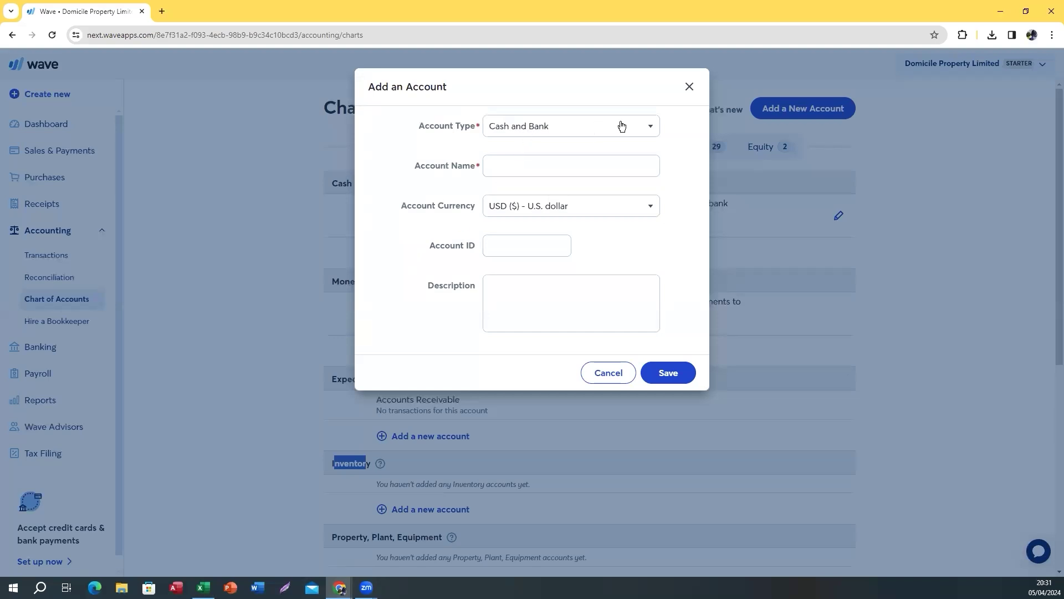
left_click(525, 163)
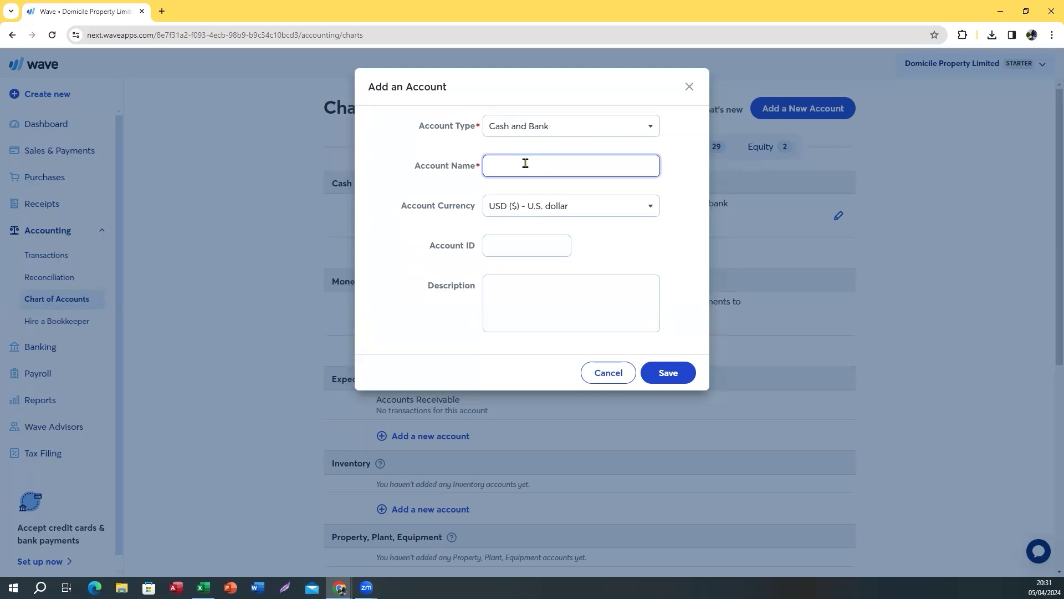
key("ctrl+v")
left_click(512, 242)
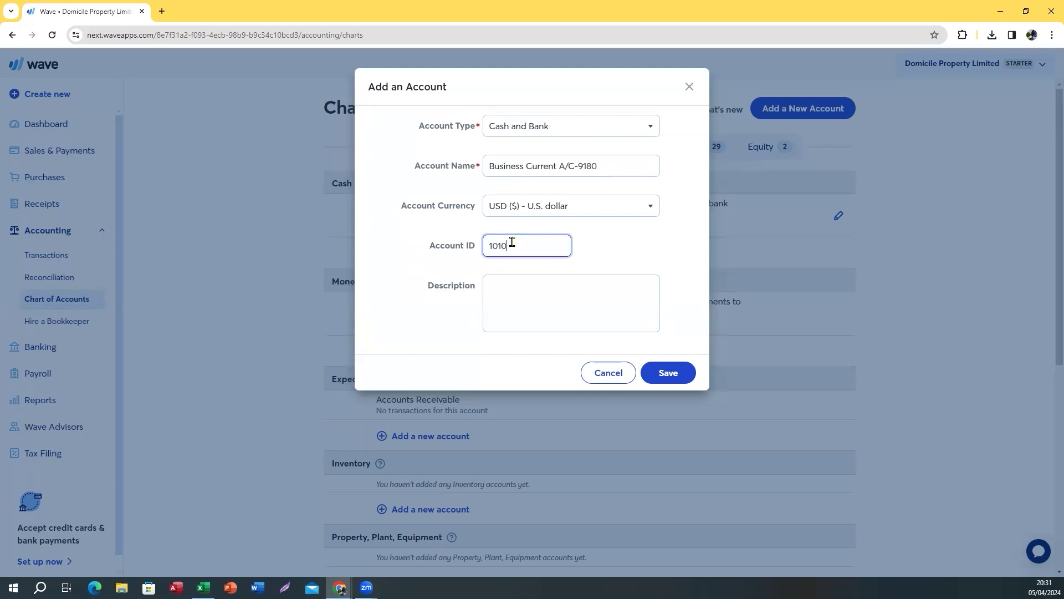
left_click(667, 379)
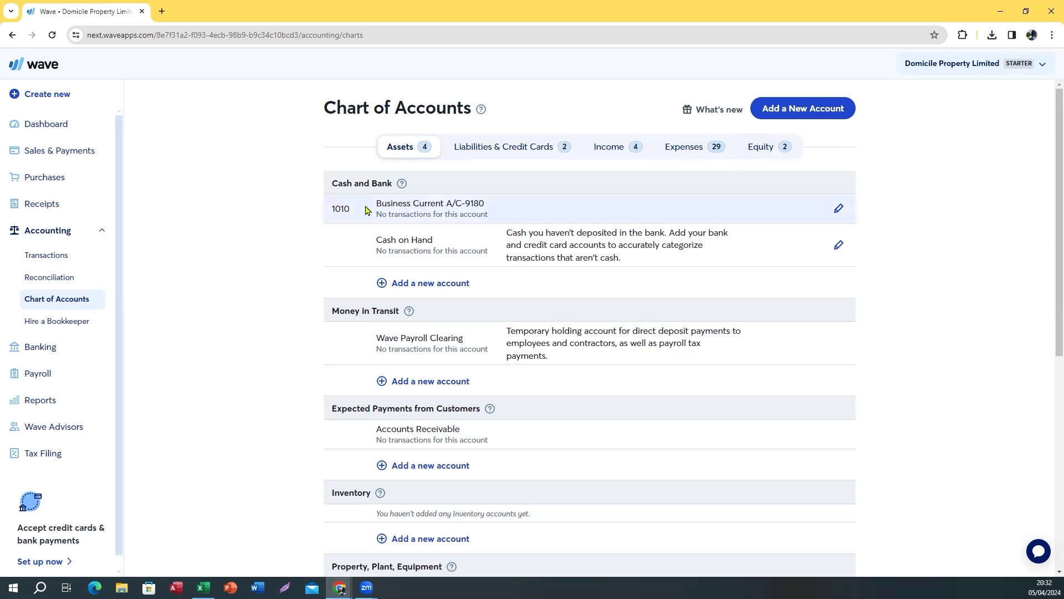
Copy the Client SaverA/C-7551 account name from the Excel chart of accounts
left_click_drag(379, 202, 503, 212)
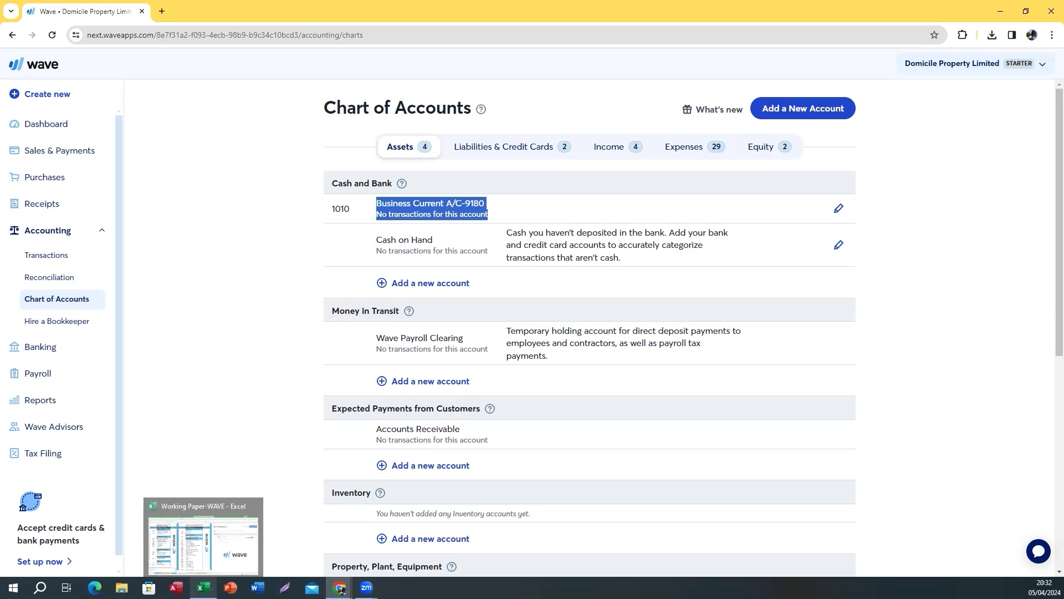
left_click(204, 588)
left_click(118, 264)
key("ctrl+c")
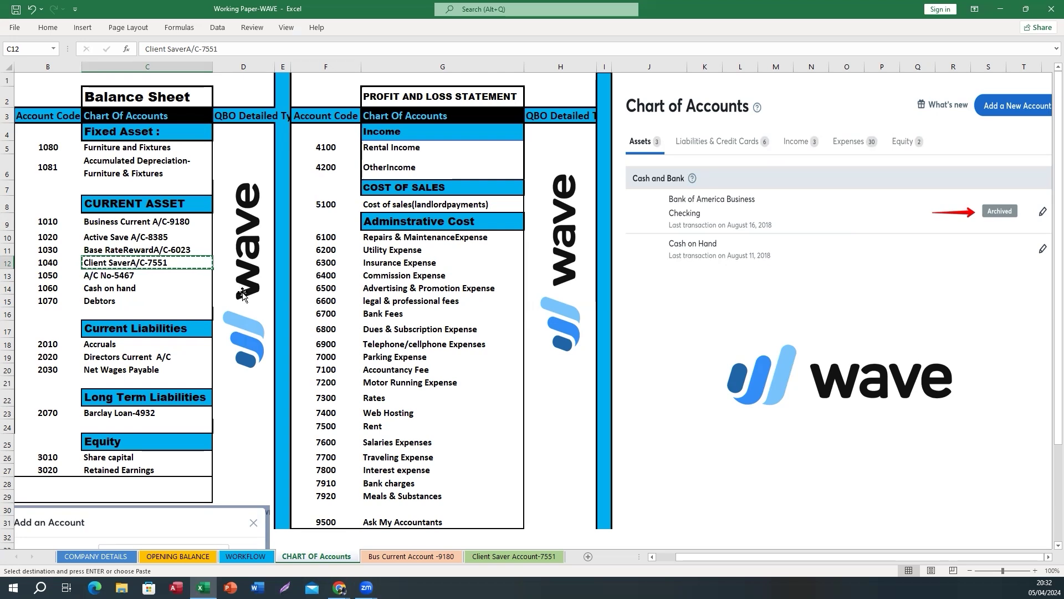
Create a Cash and Bank account named Client SaverA/C-7551 with ID 1020 and save it
mouse_move(342, 590)
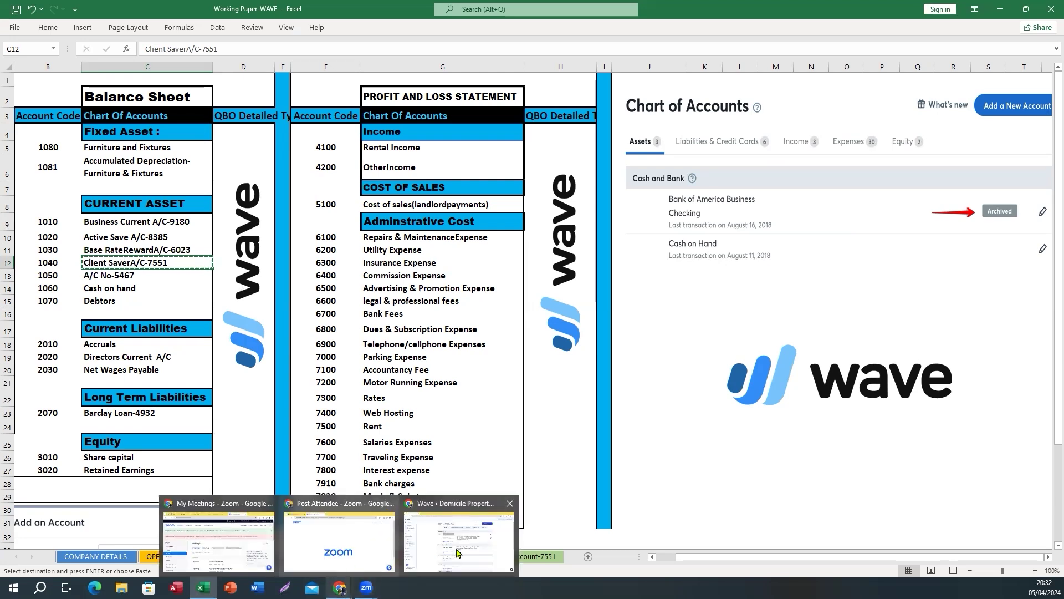
left_click(502, 541)
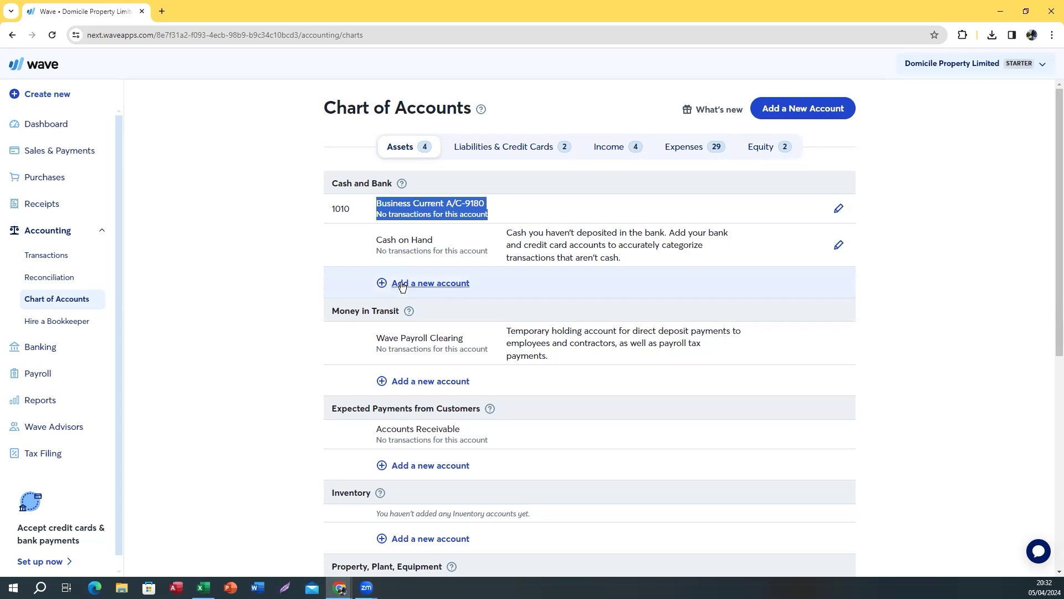
left_click(794, 109)
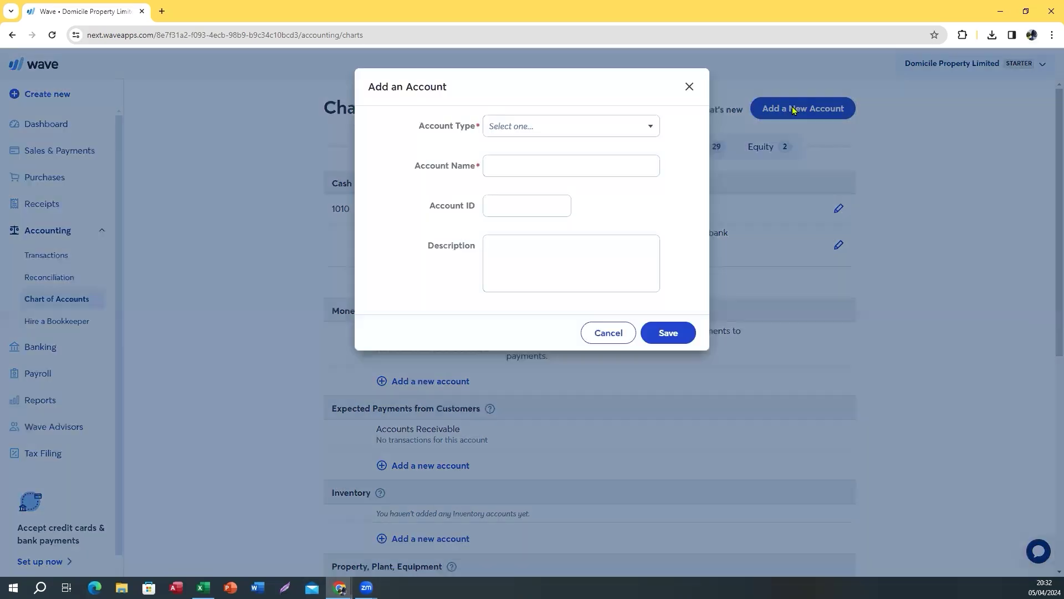
left_click(554, 128)
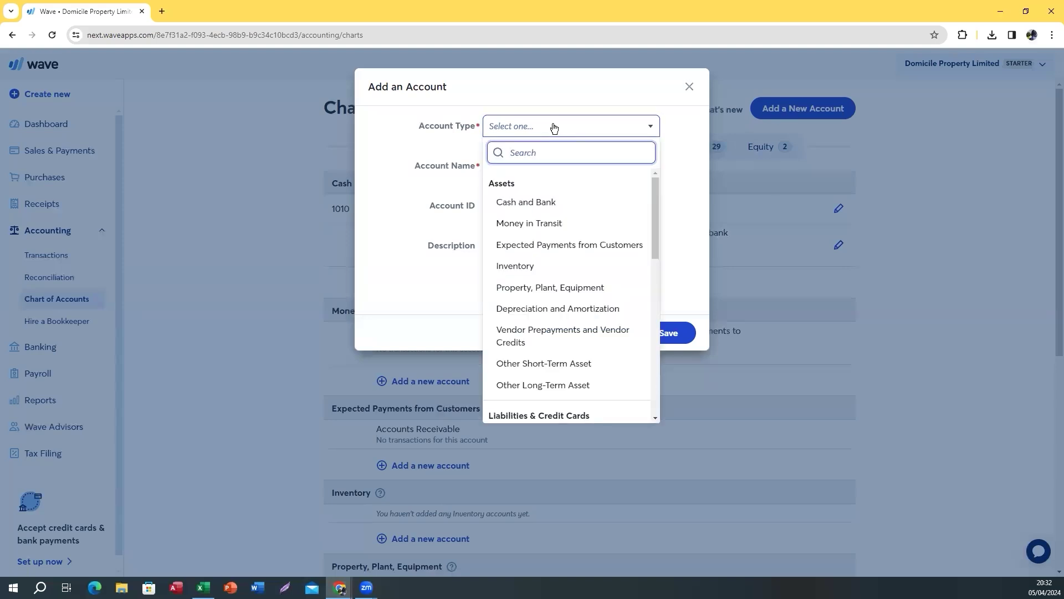
left_click(513, 205)
left_click(522, 168)
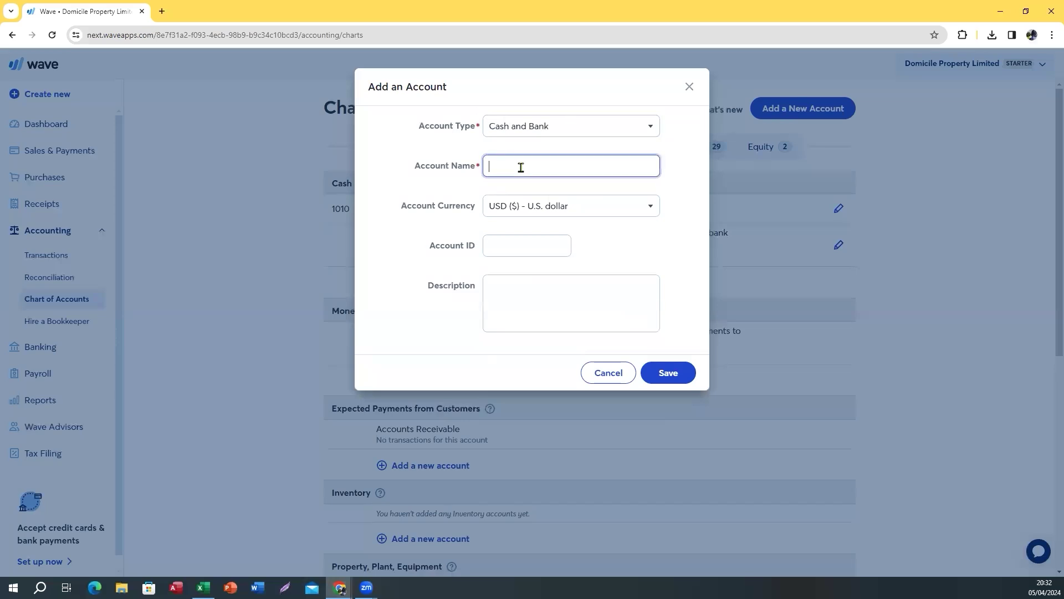
key("ctrl+v")
left_click(526, 242)
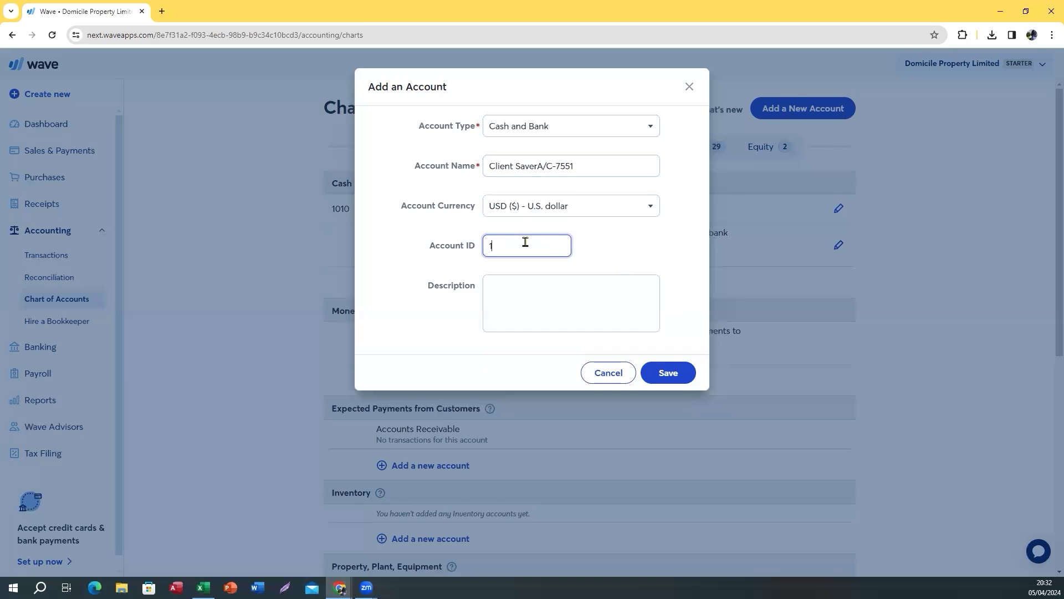
left_click(671, 373)
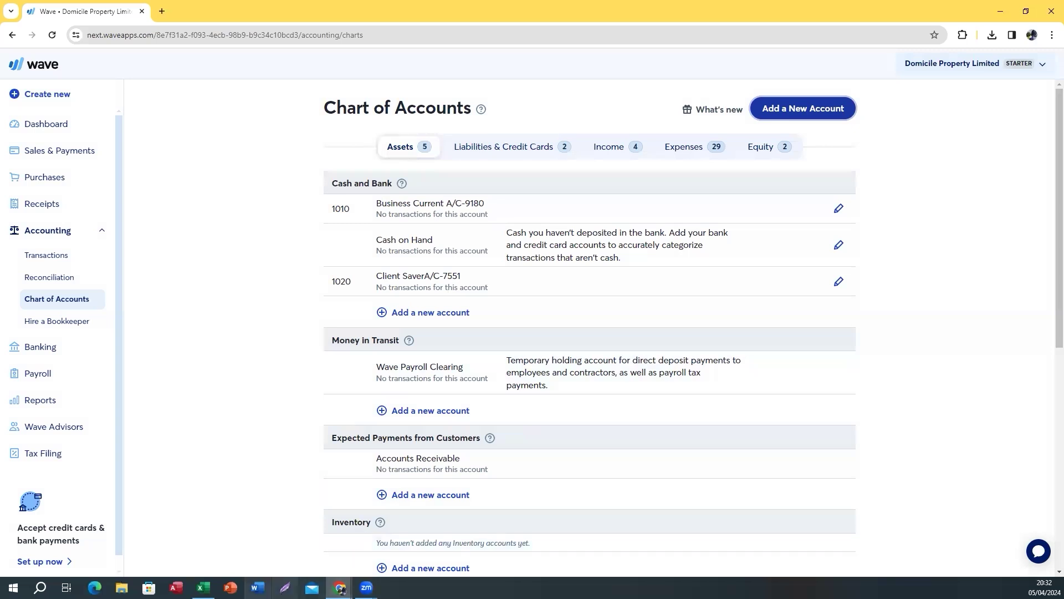
Inspect the legal & professional fees and Web Hosting entries in the Excel chart of accounts
left_click(203, 587)
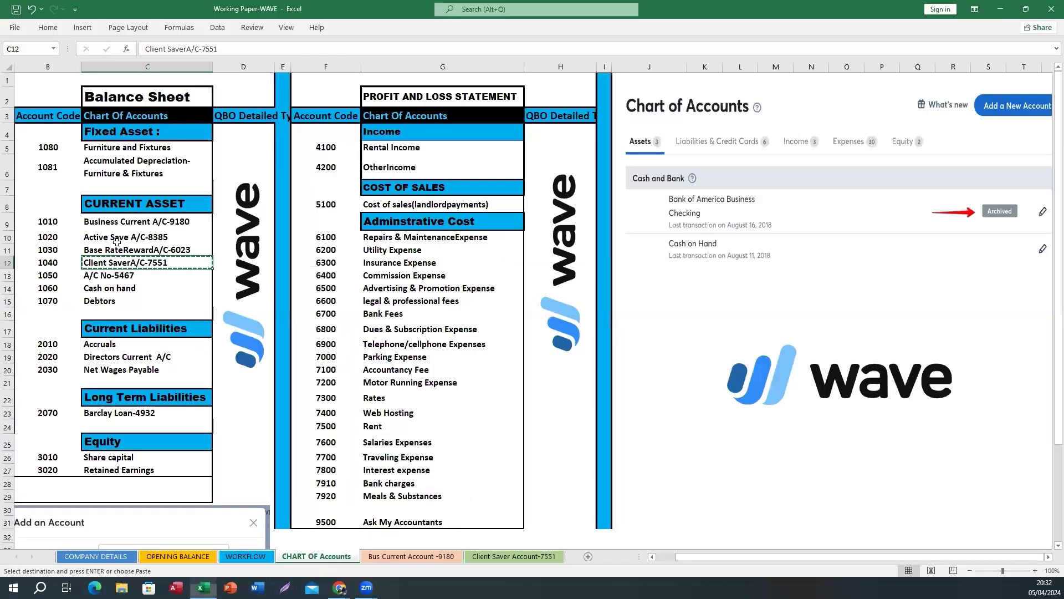
left_click(383, 264)
left_click(386, 301)
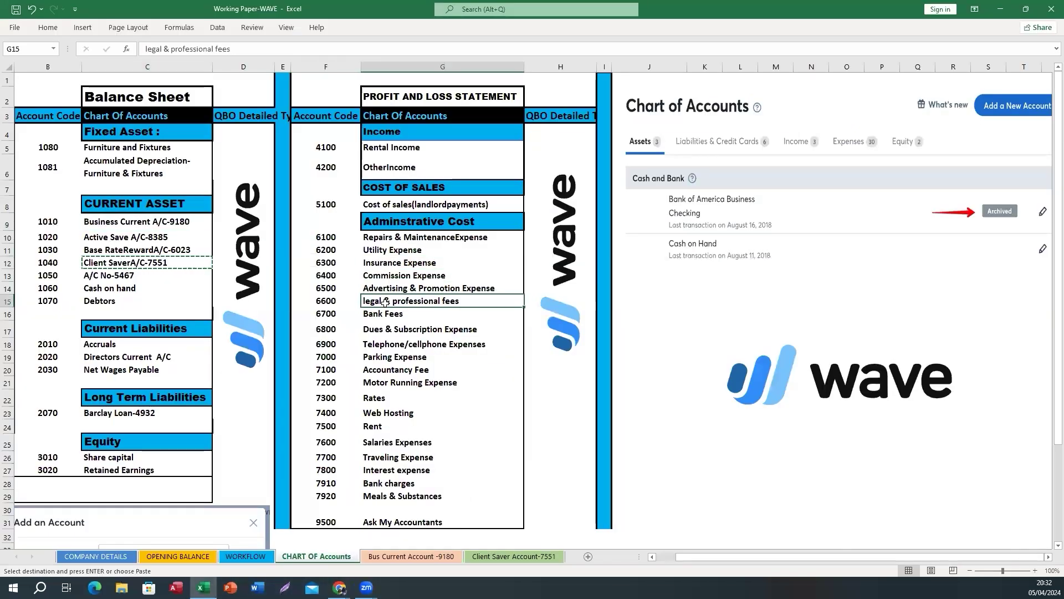
left_click(388, 415)
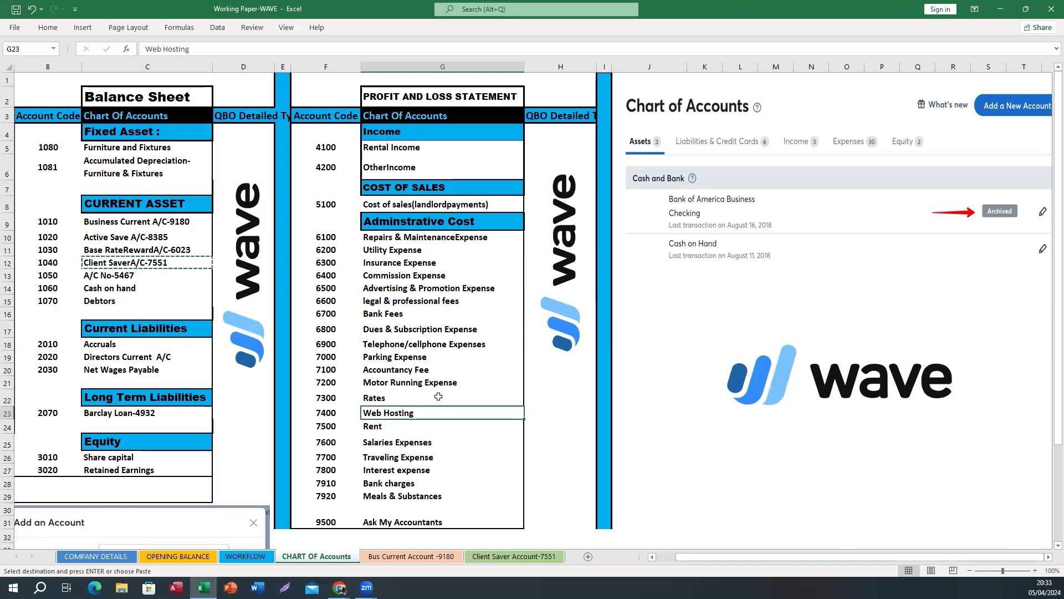
Check Wave's Cash and Bank list showing Business Current A/C-9180 and Client SaverA/C-7551
mouse_move(339, 587)
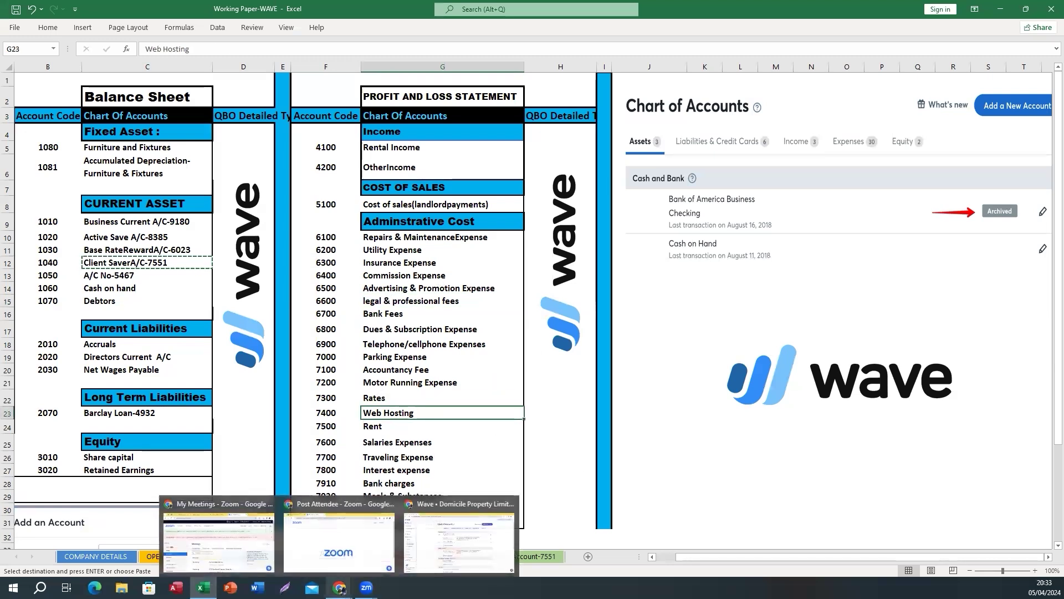
left_click(454, 549)
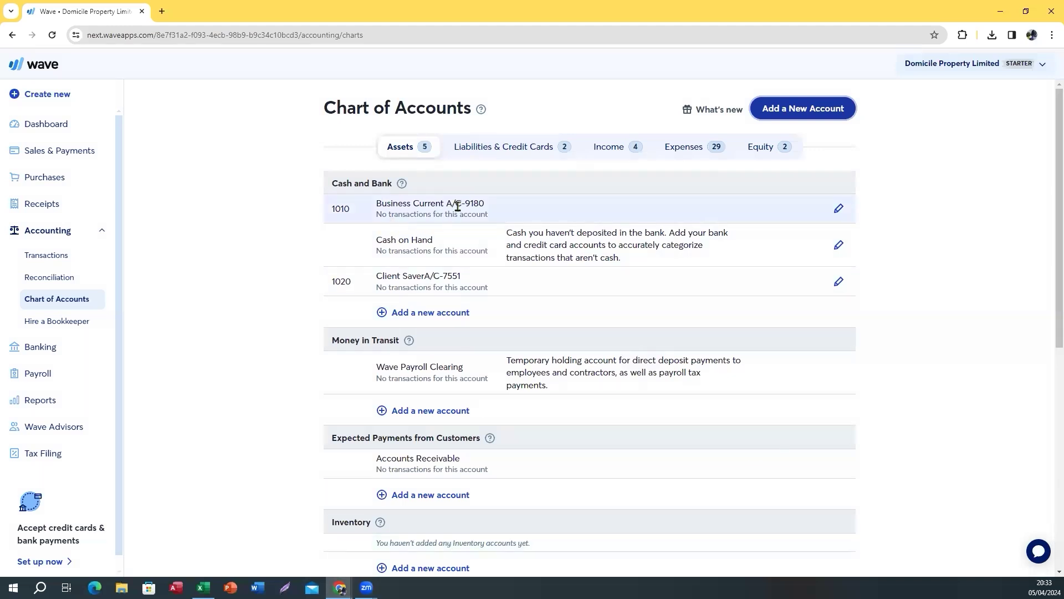
left_click_drag(378, 205, 487, 215)
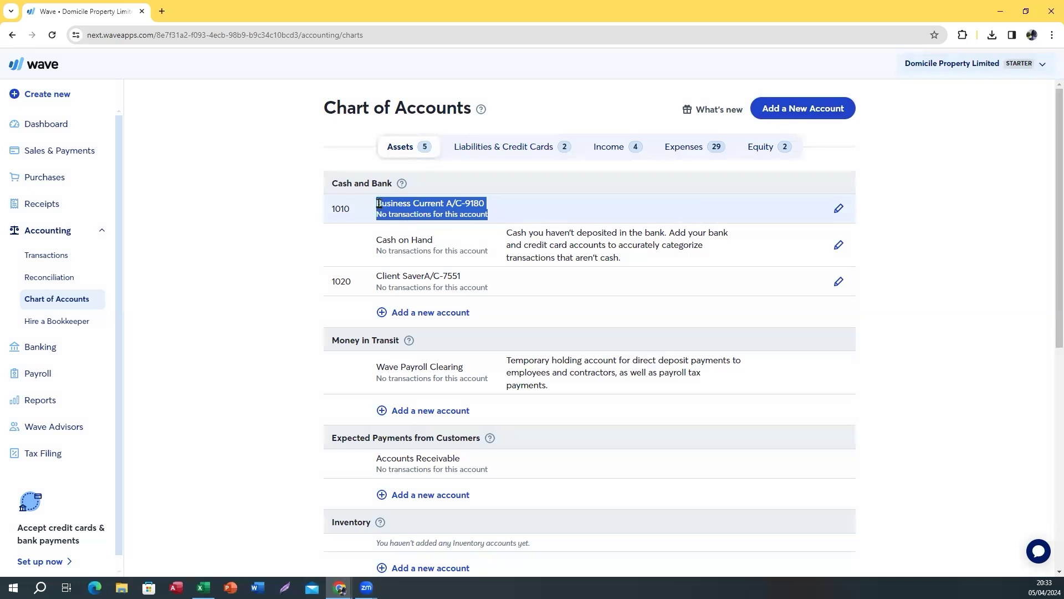
left_click_drag(378, 201, 515, 212)
left_click(380, 202)
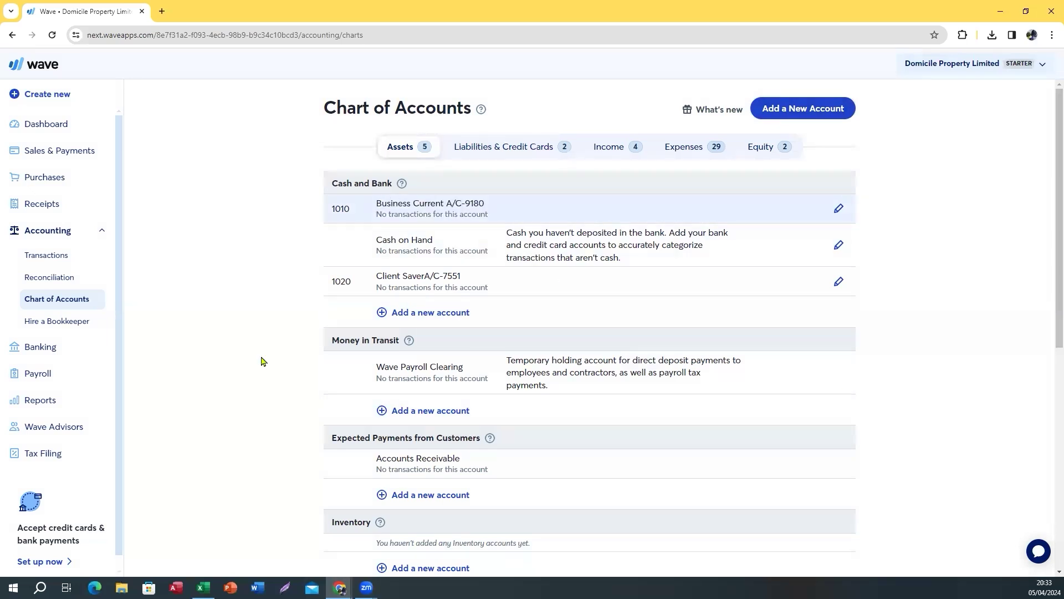
In Excel, check the 3188.36 and 10 opening balances on the Bus Current and Client Saver sheets
left_click(228, 561)
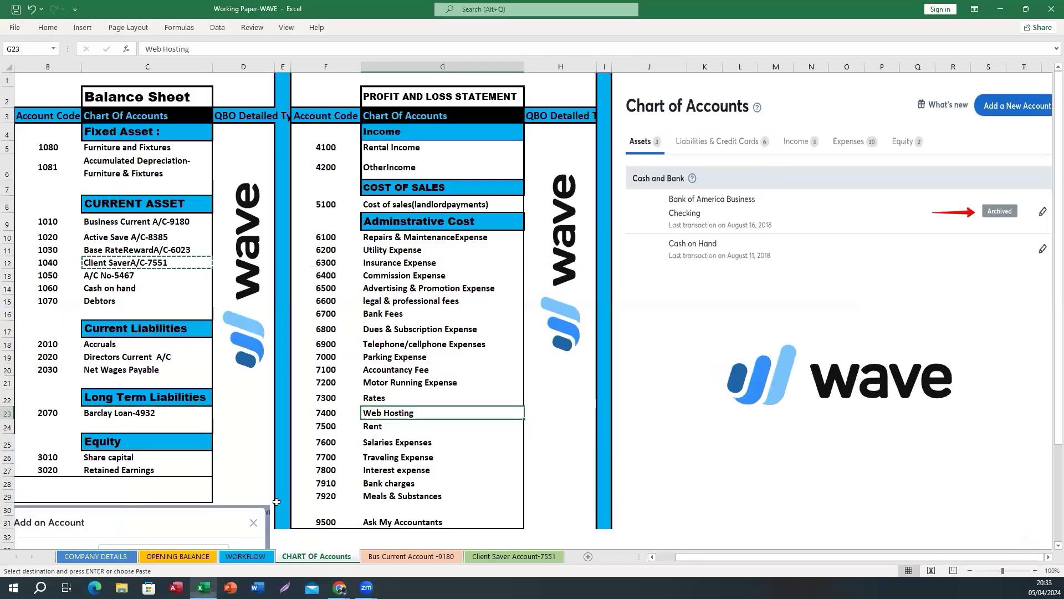
left_click(227, 561)
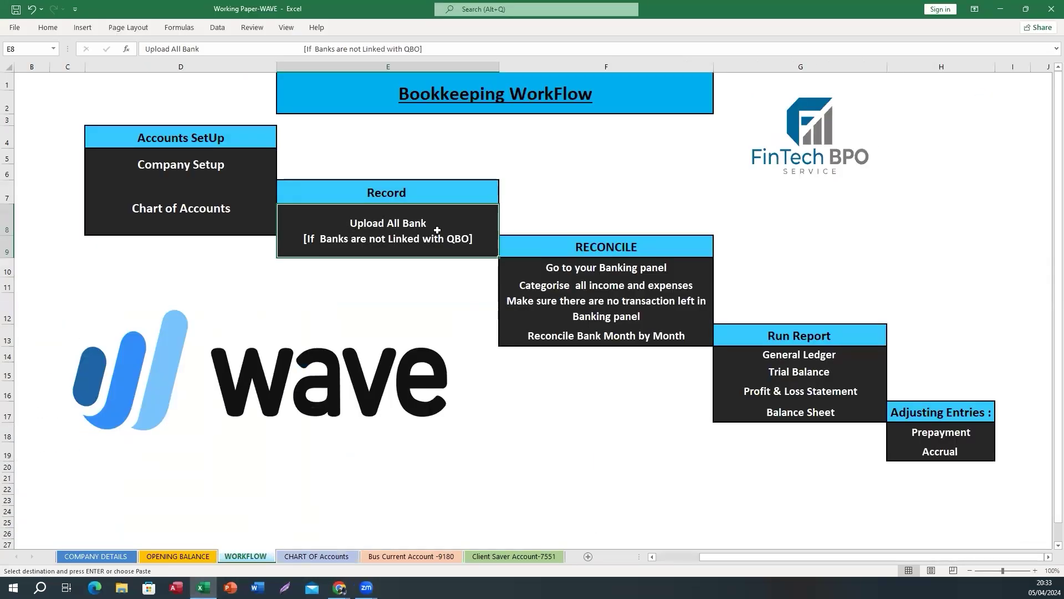
left_click(405, 557)
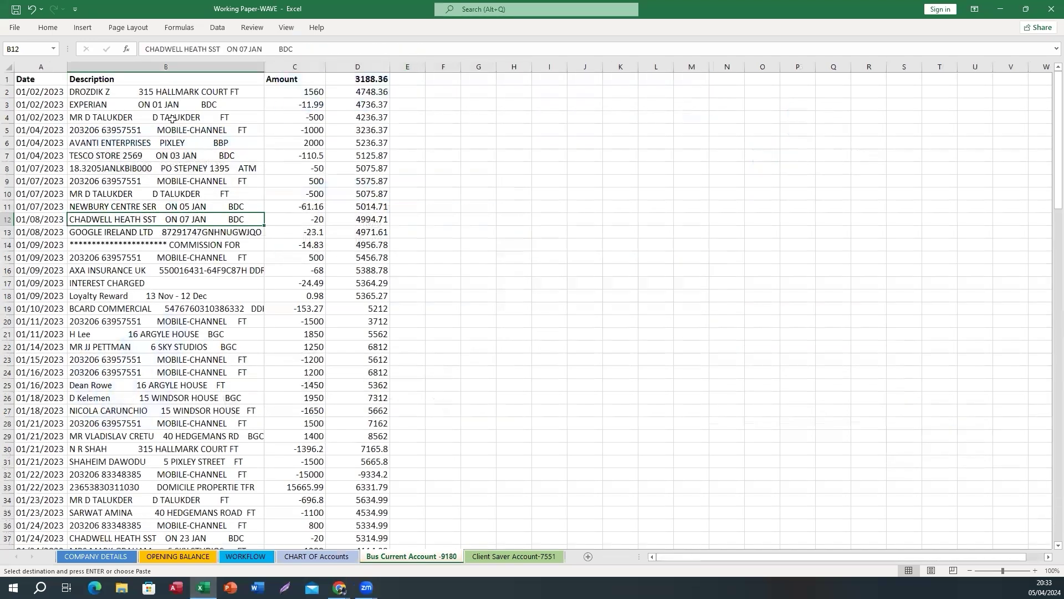
left_click(169, 91)
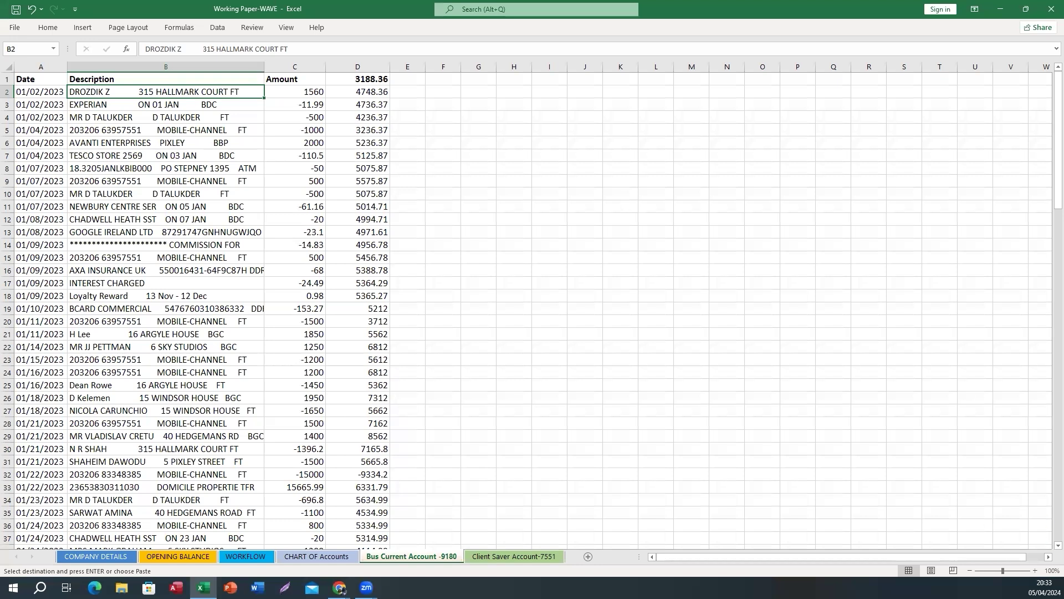
key("ctrl+Page_Down")
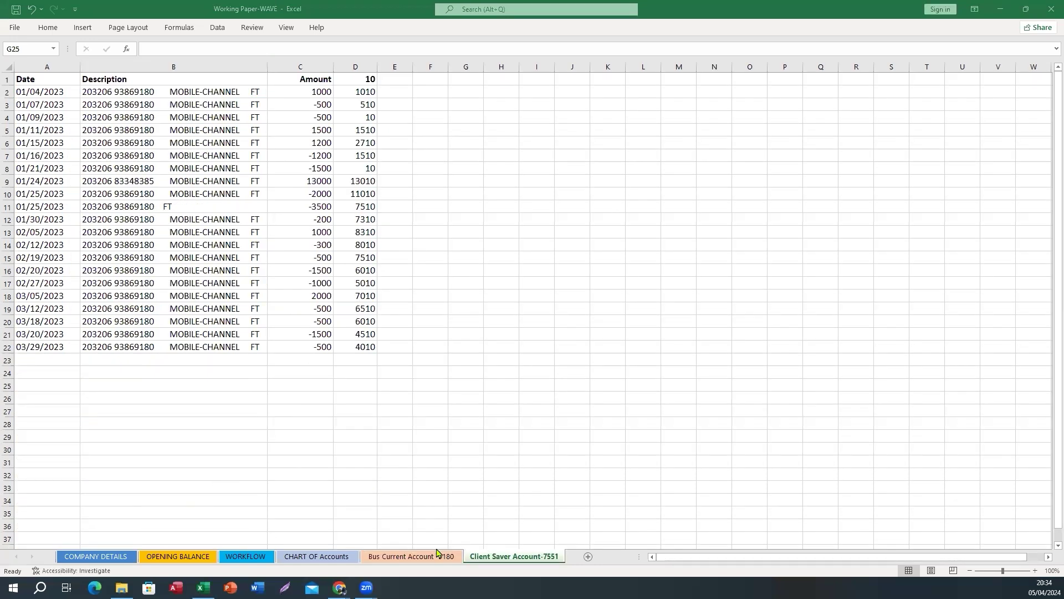
left_click(409, 556)
left_click(489, 556)
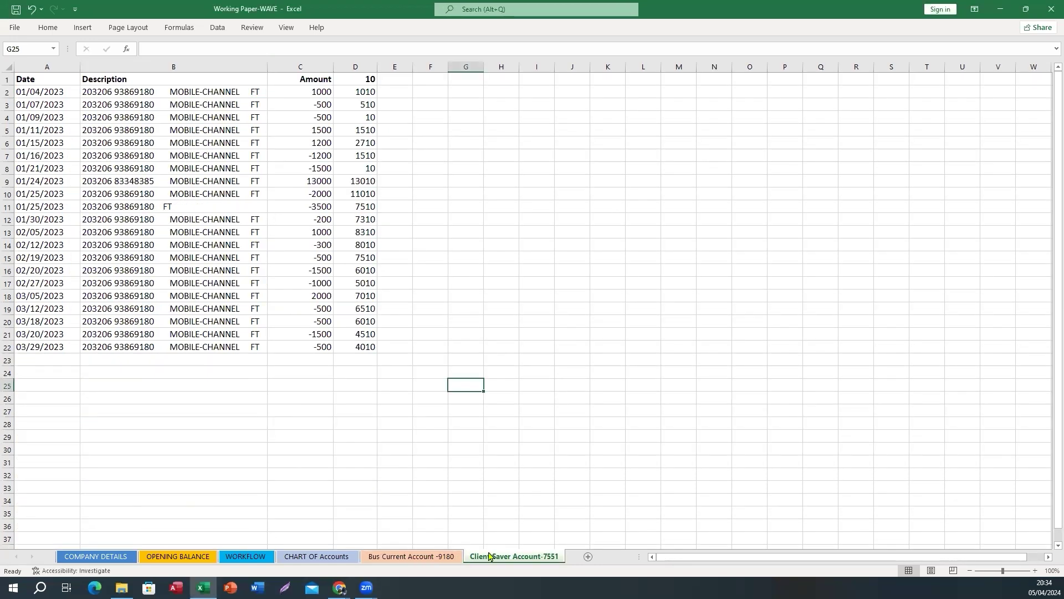
Go back to the Bus Current Account -9180 sheet, then bring Wave's chart of accounts forward
left_click(422, 557)
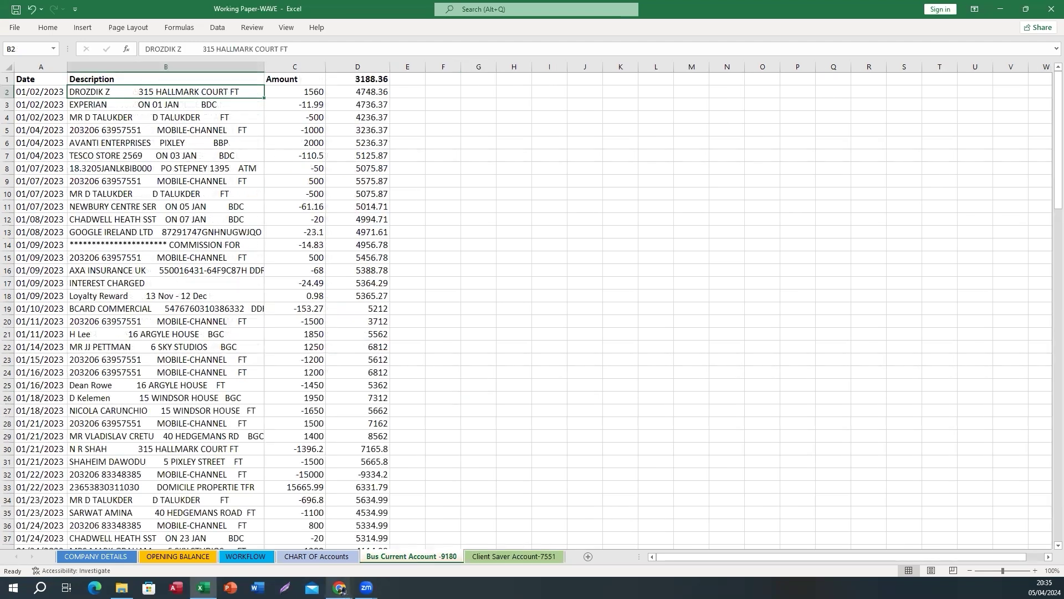
mouse_move(341, 589)
left_click(454, 546)
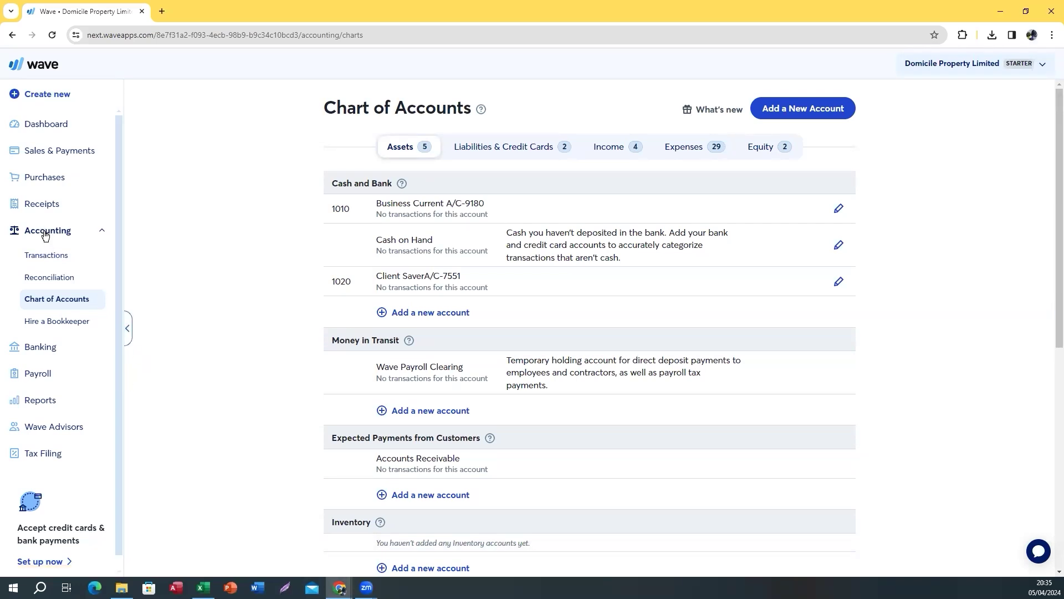
Go to Accounting > Transactions and choose the Upload a bank statement card
left_click(55, 257)
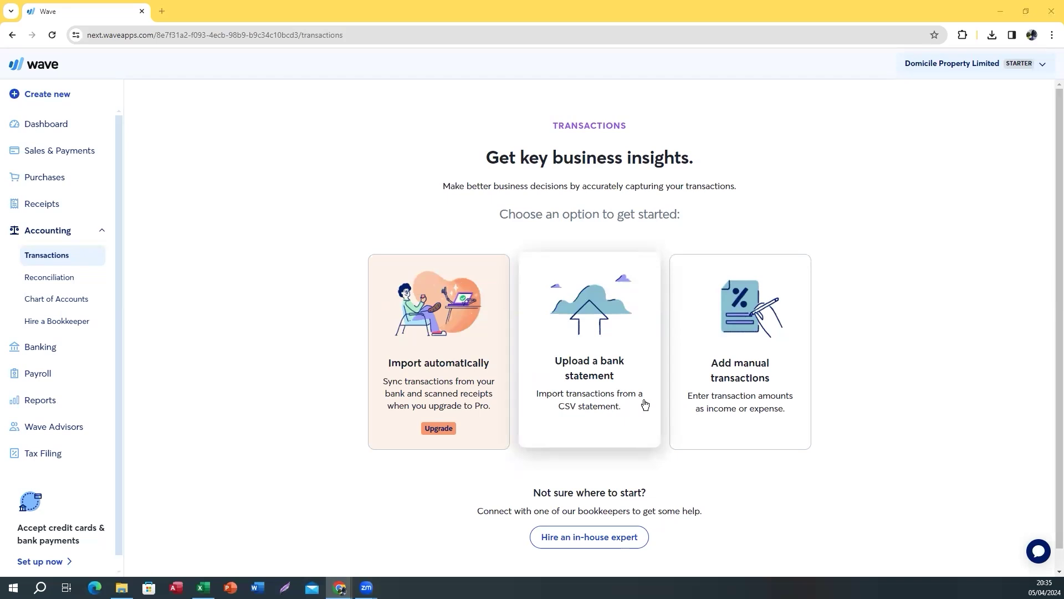
left_click(557, 408)
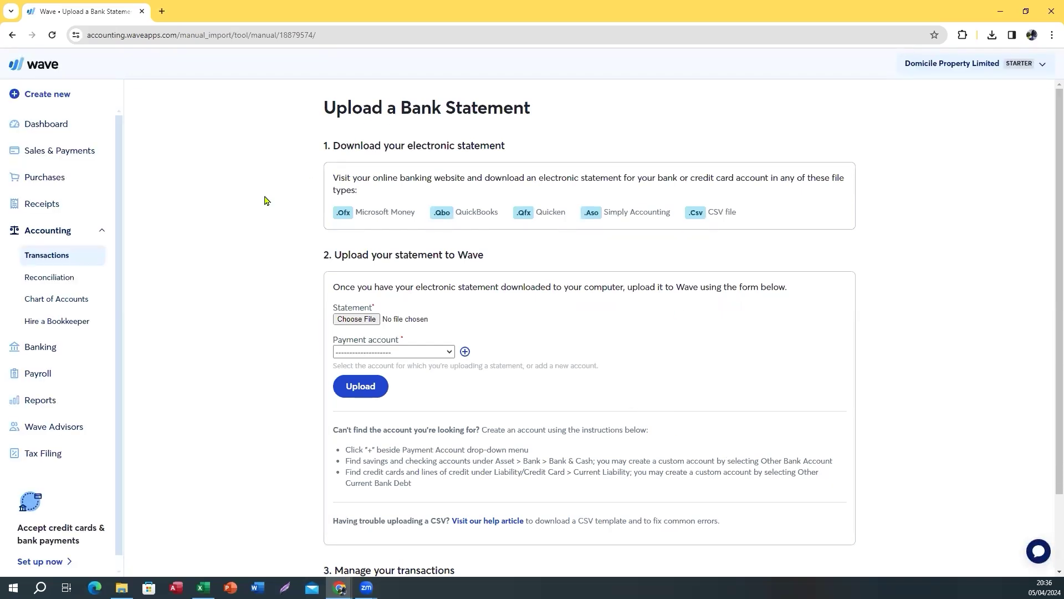
Upload 9180.csv from Downloads as the Business Current A/C-9180 statement
left_click(356, 319)
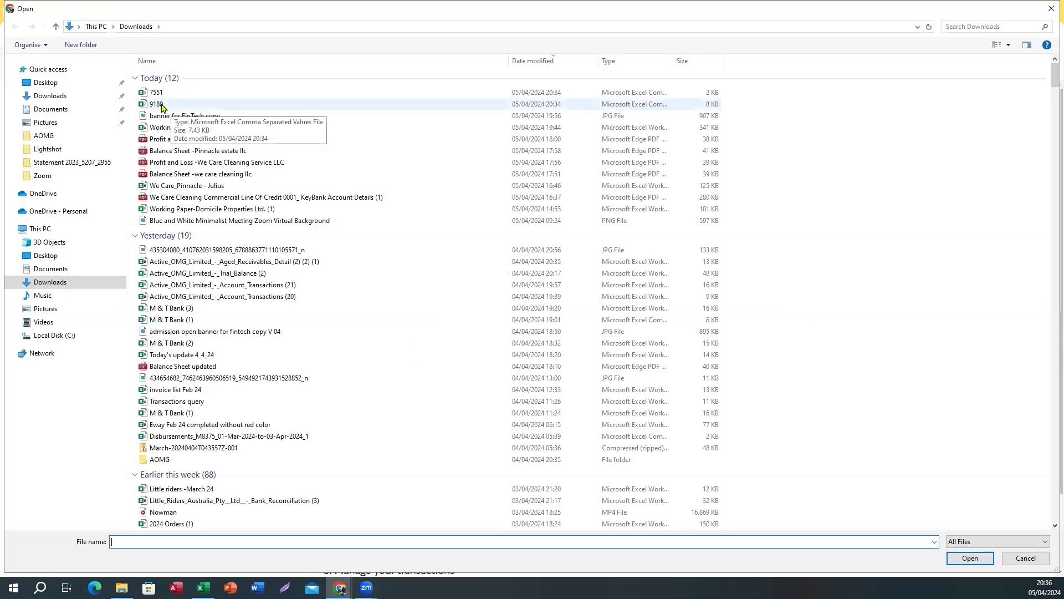
left_click(162, 105)
left_click(982, 562)
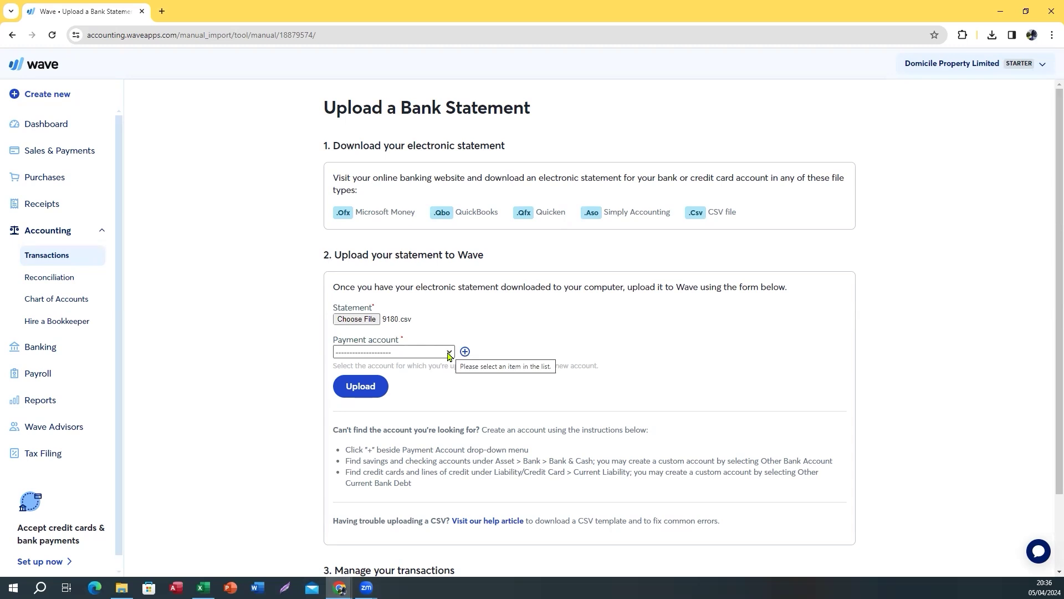
left_click(449, 353)
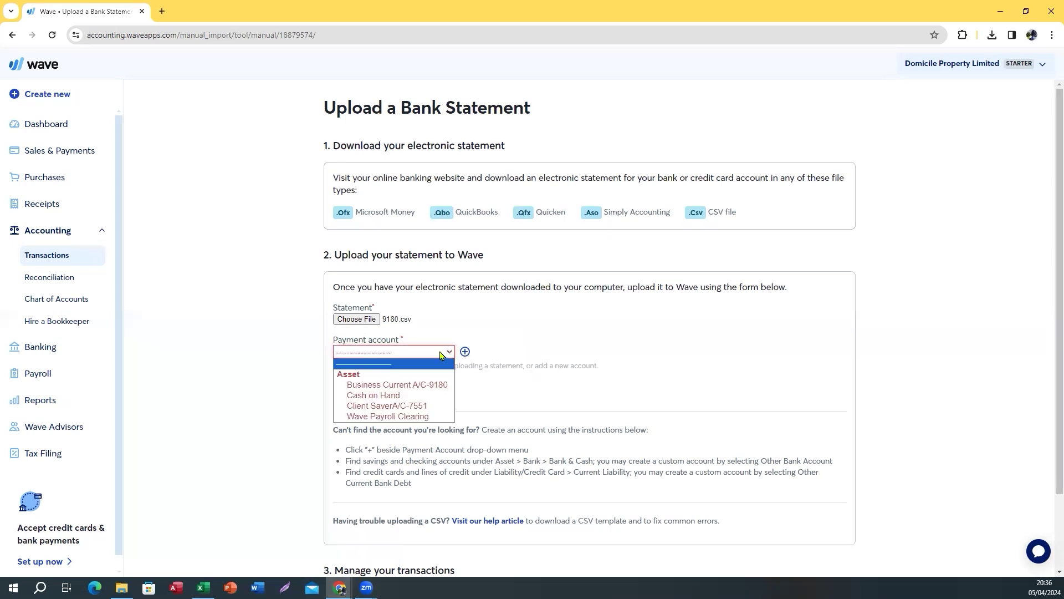
left_click(423, 387)
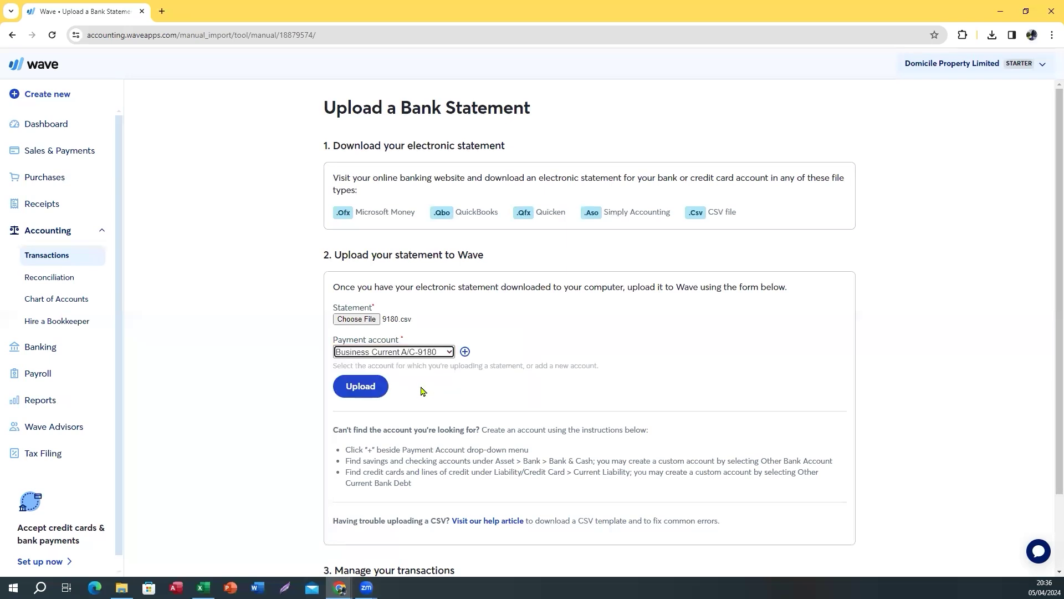
left_click(373, 393)
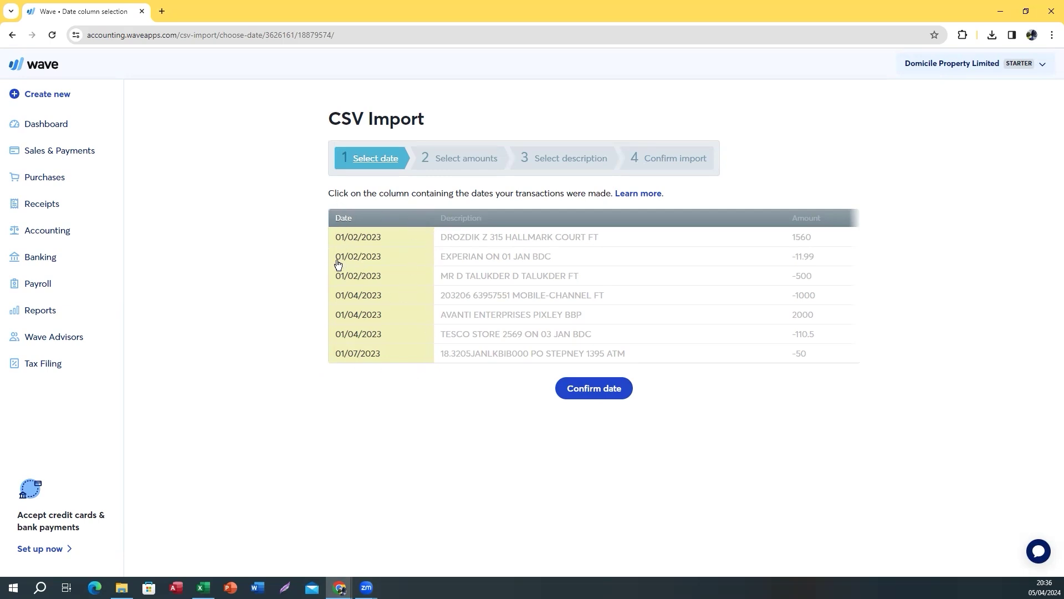
Confirm the date, amount and description columns and import the 9180 statement
left_click(583, 391)
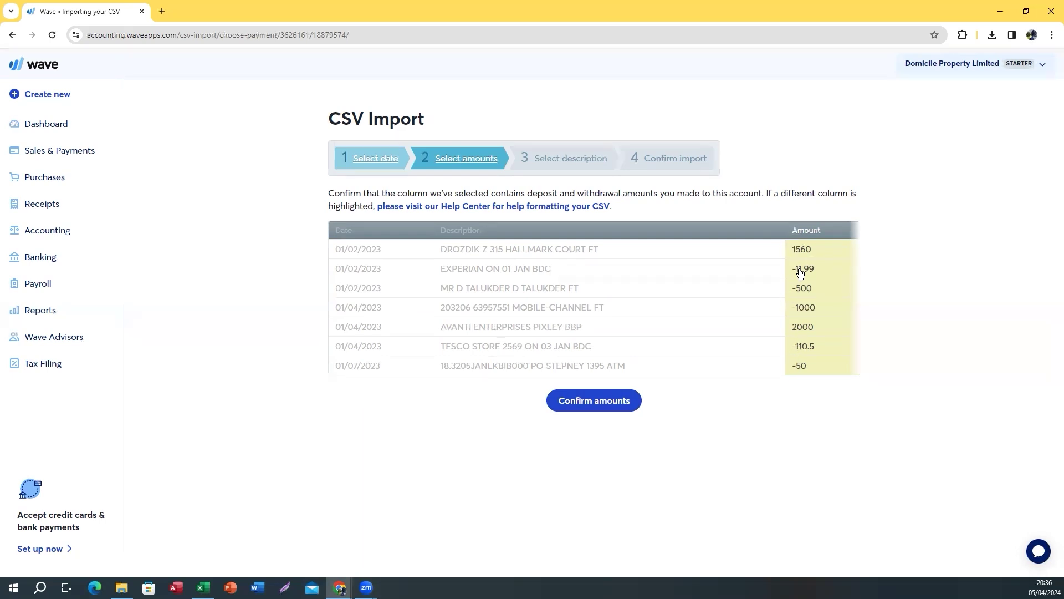
left_click(586, 402)
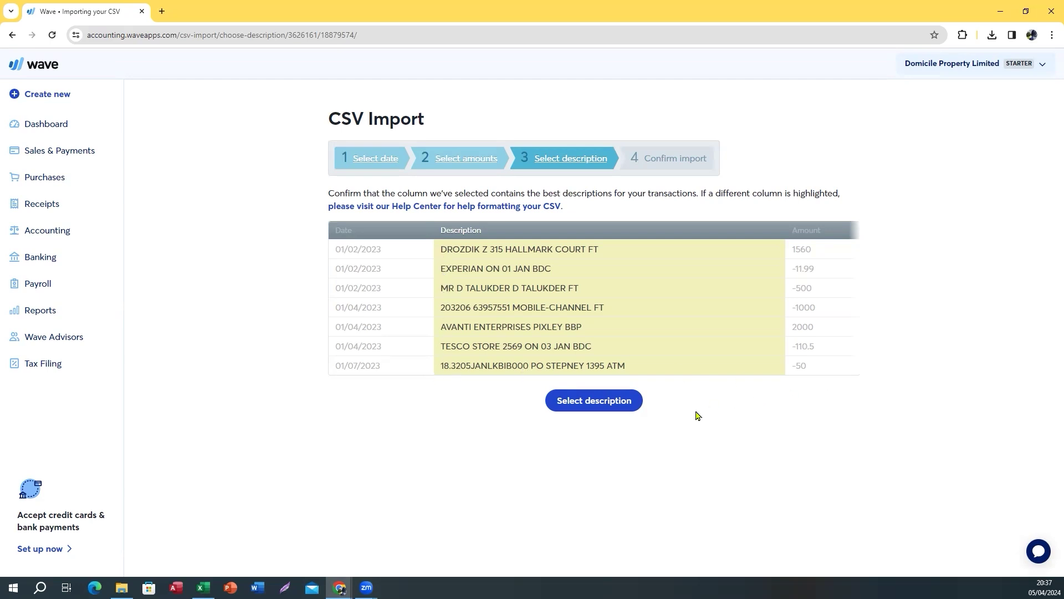
left_click(589, 401)
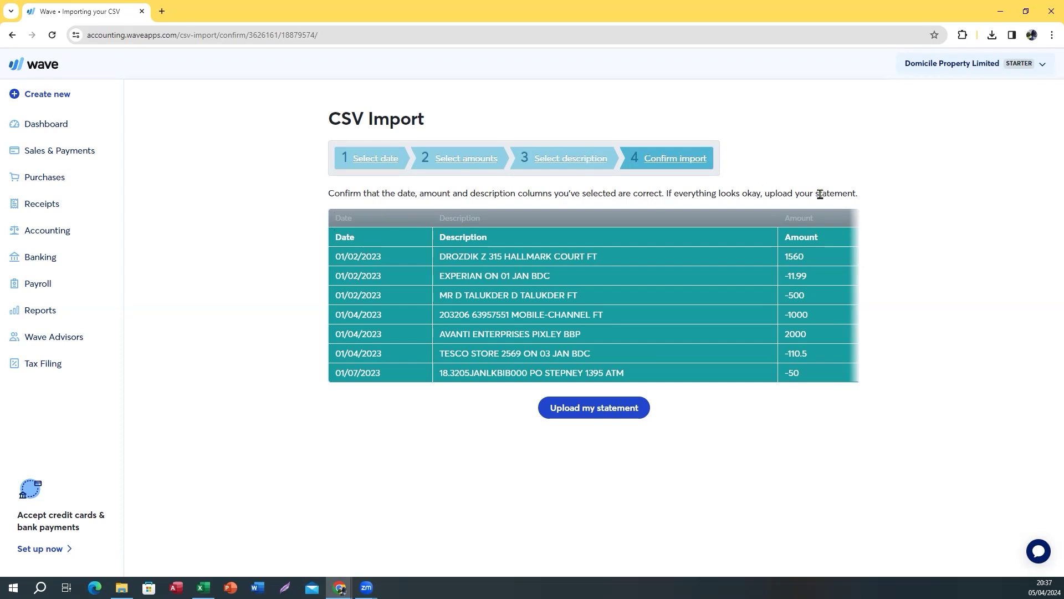
left_click(606, 413)
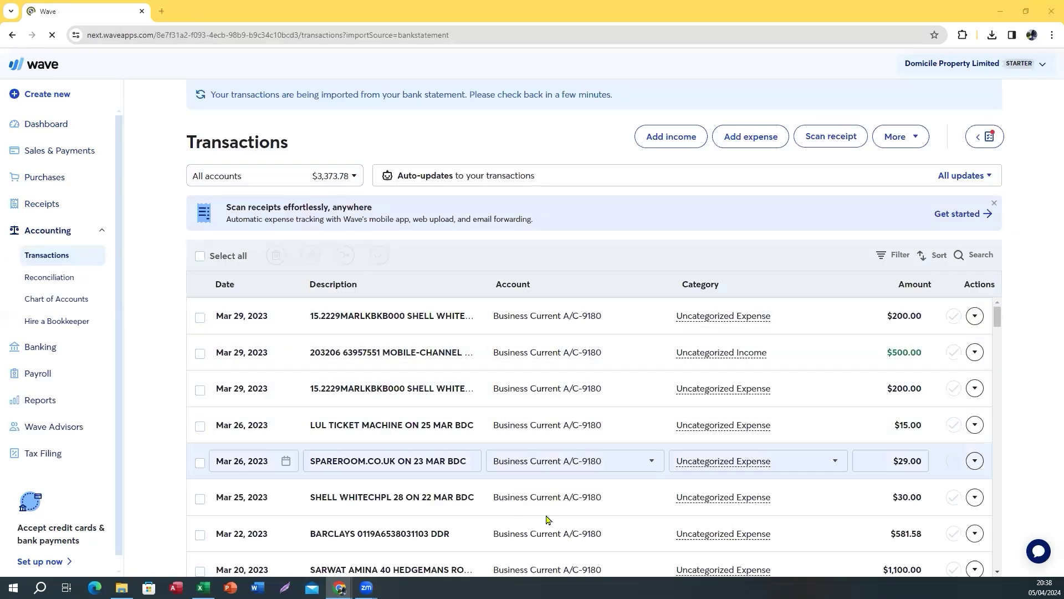
Review balances: Business Current A/C-9180 at $3,373.78 and Client Saver at $0.00
scroll(327, 467, "down", 10)
scroll(327, 468, "up", 10)
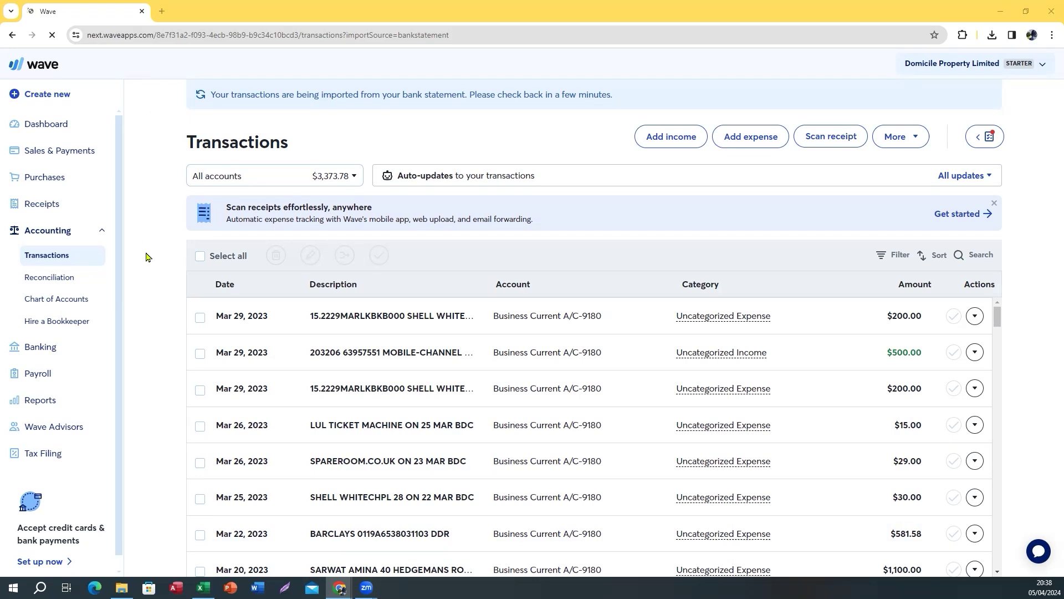
left_click(280, 178)
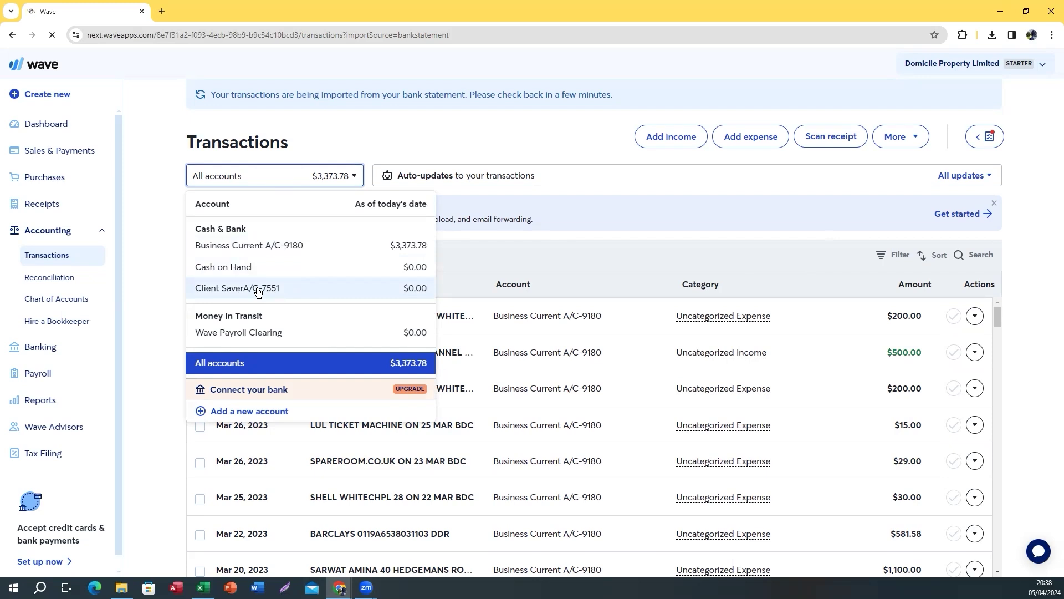
Through More > Upload a bank statement, upload 7551.csv for Client SaverA/C-7551
left_click(901, 144)
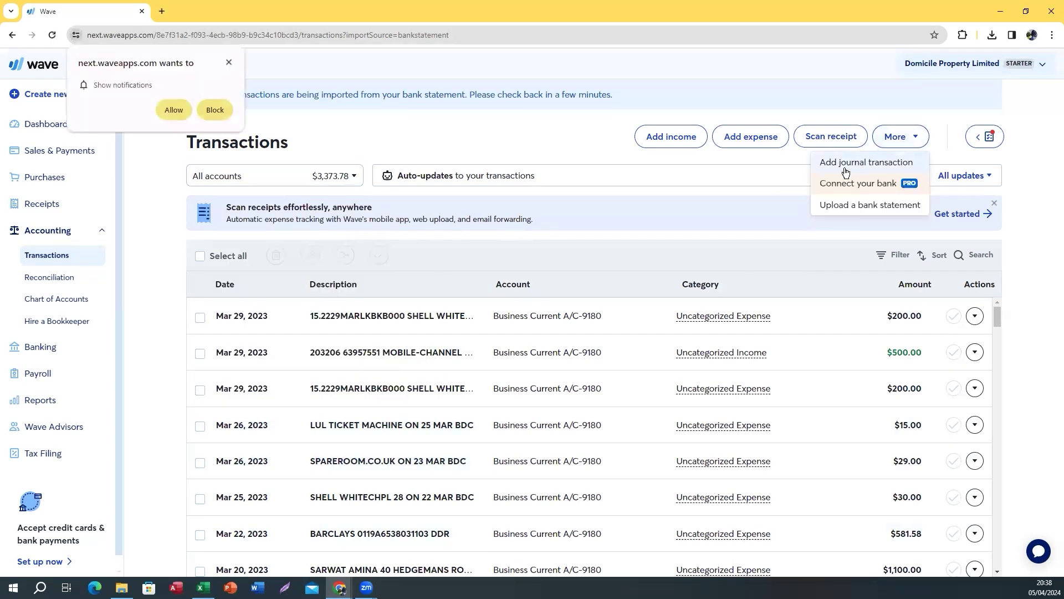
left_click(835, 210)
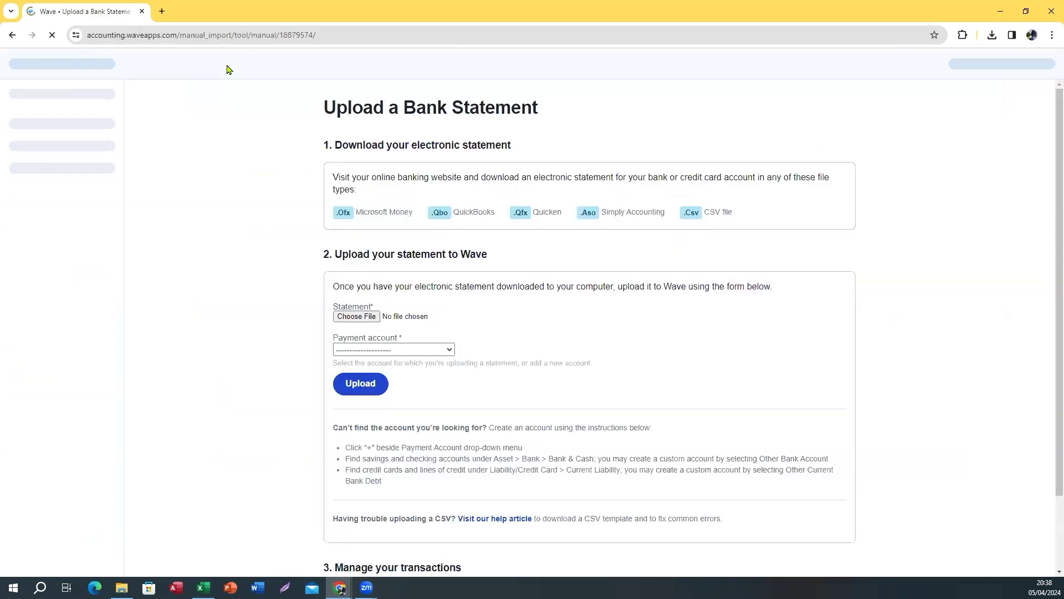
left_click(351, 321)
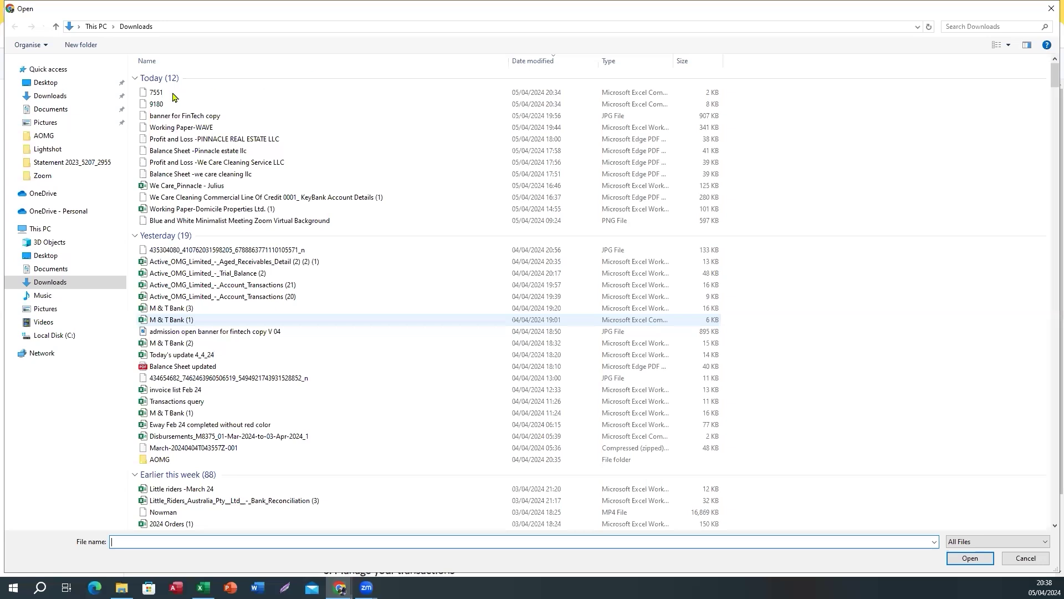
left_click(172, 96)
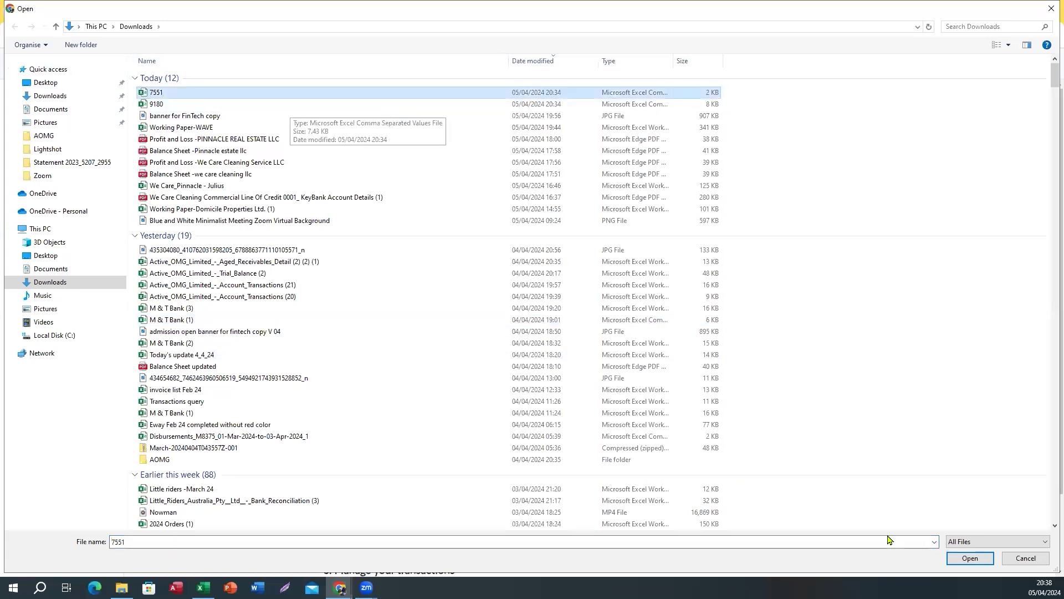
left_click(972, 560)
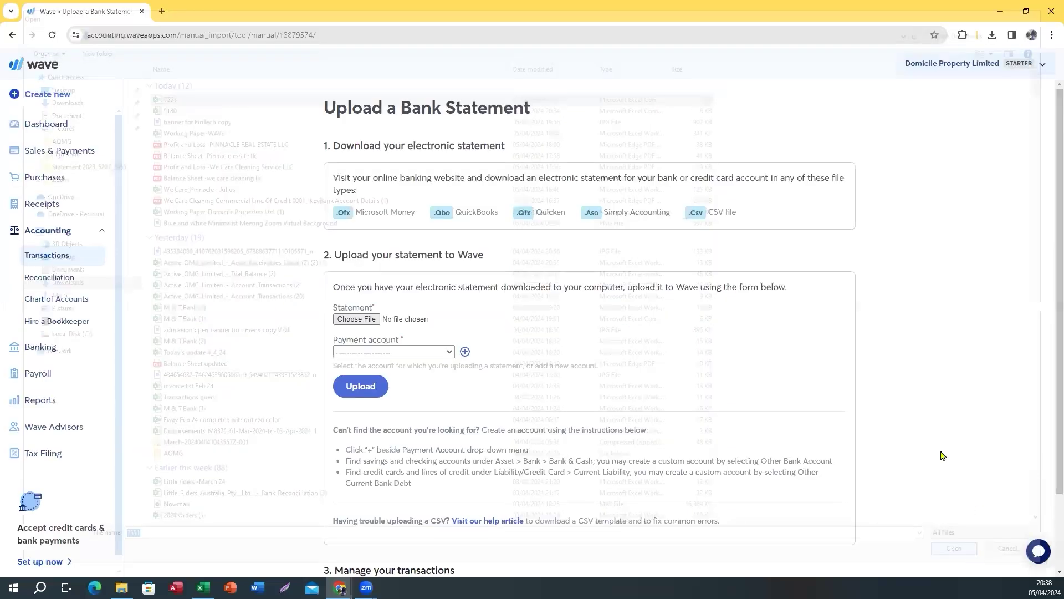
left_click(445, 355)
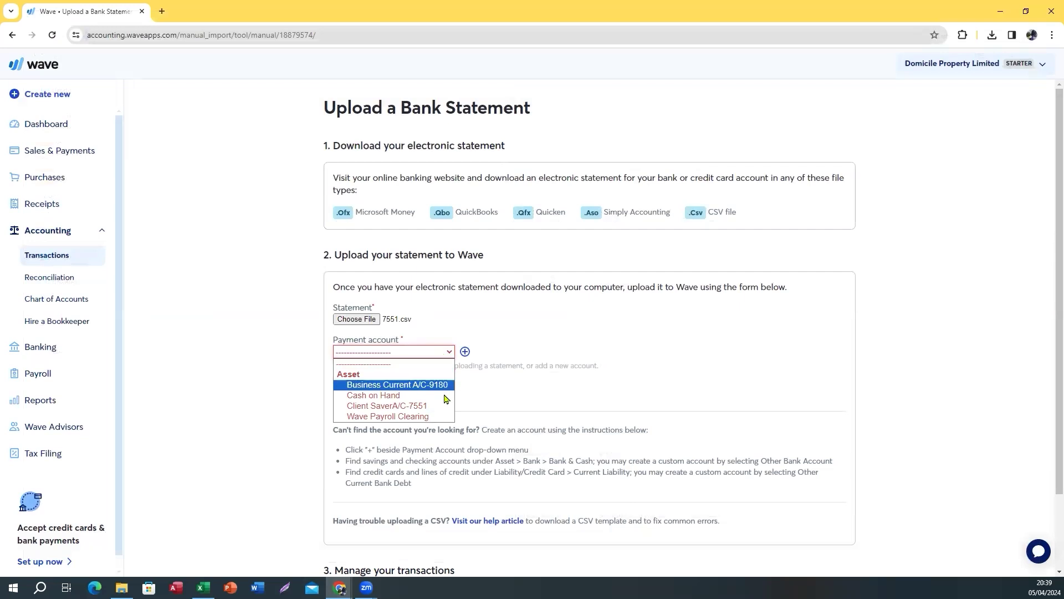
left_click(415, 406)
left_click(358, 386)
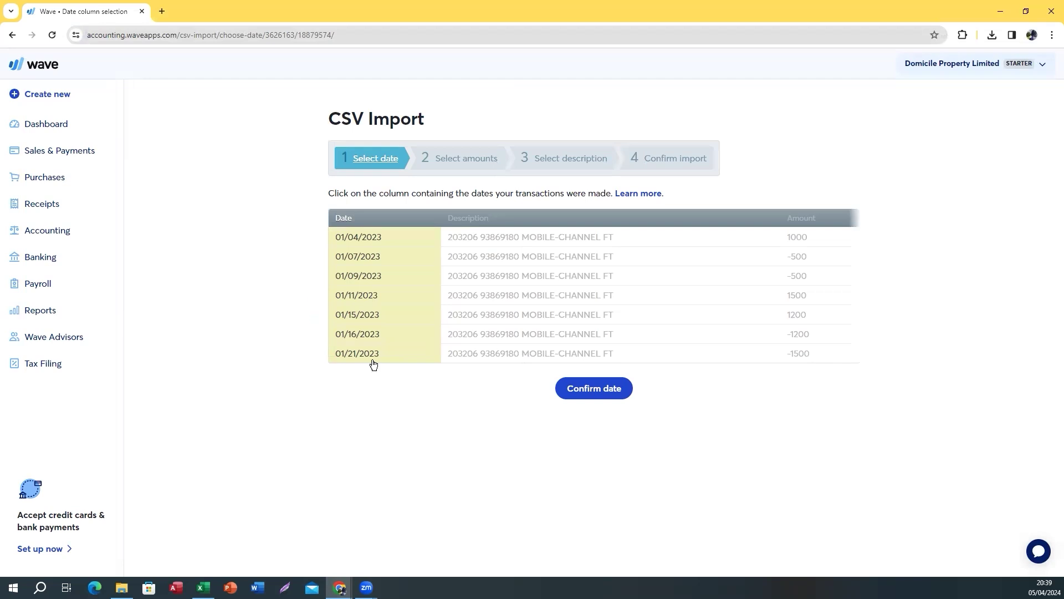
Confirm the date, amount and description columns and import the 7551 statement
left_click(599, 395)
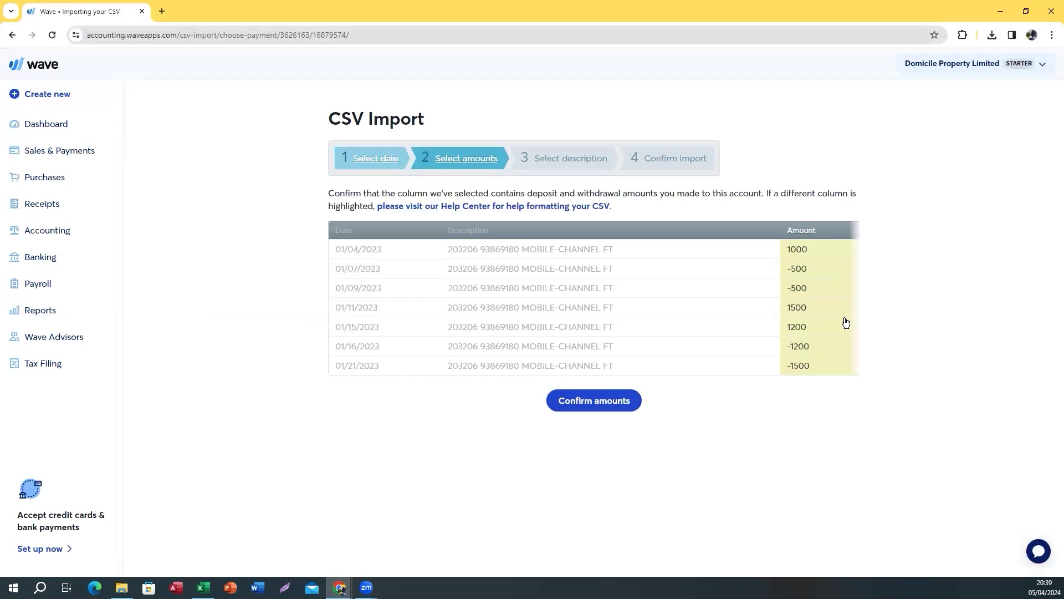
left_click(574, 404)
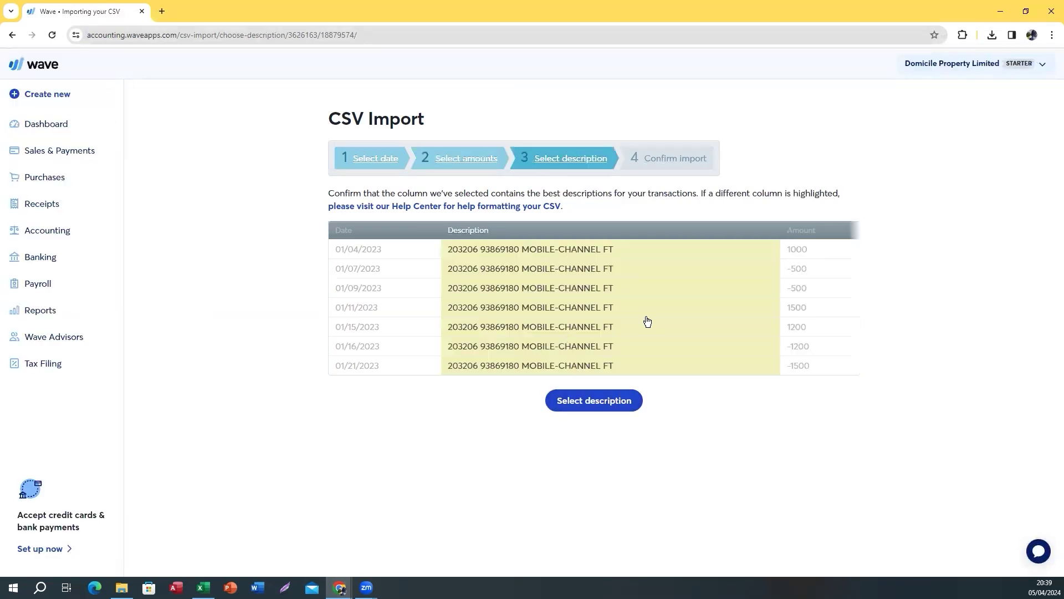
left_click(597, 403)
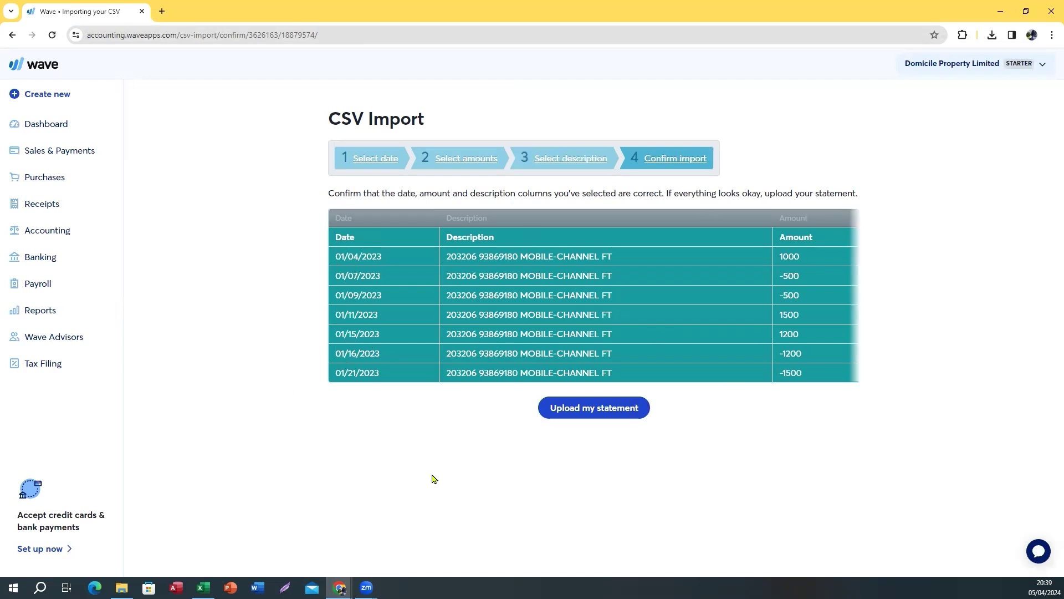
left_click(571, 409)
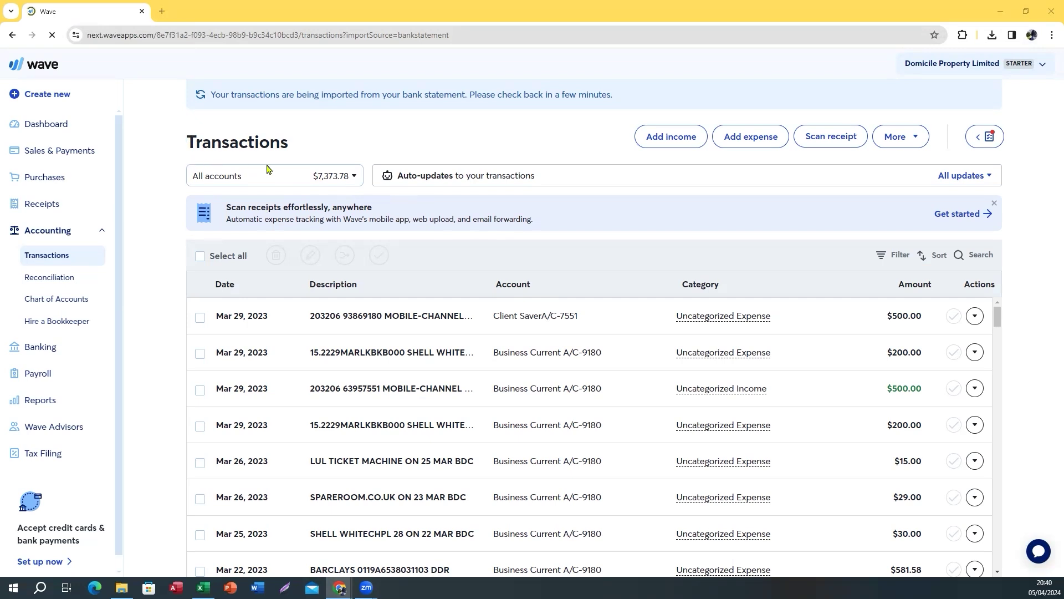
Filter the transactions list to Business Current A/C-9180 only
left_click(591, 471)
scroll(591, 470, "down", 5)
scroll(589, 468, "up", 5)
left_click(331, 175)
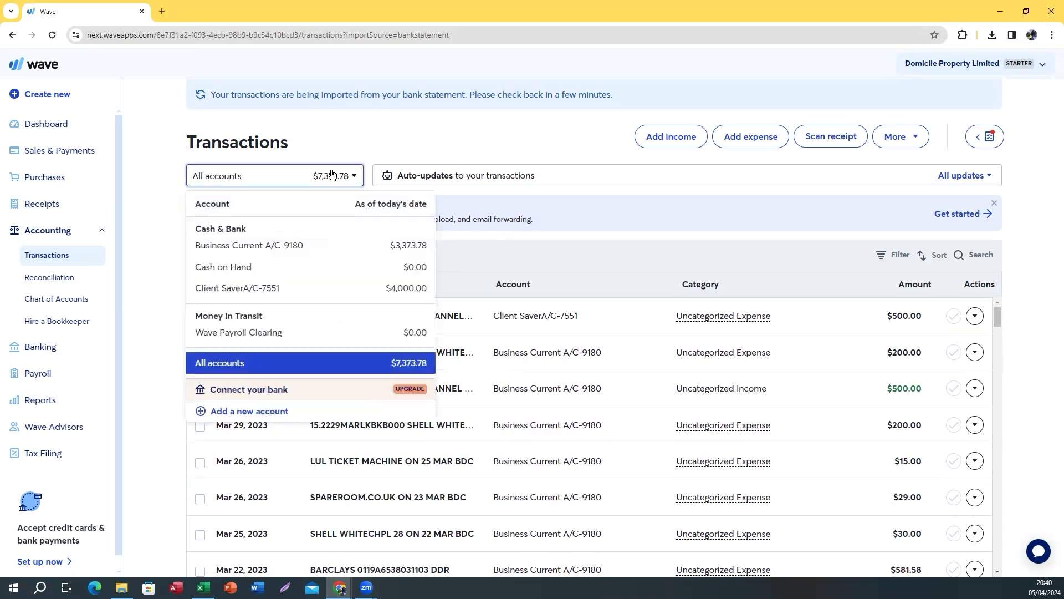
left_click(264, 250)
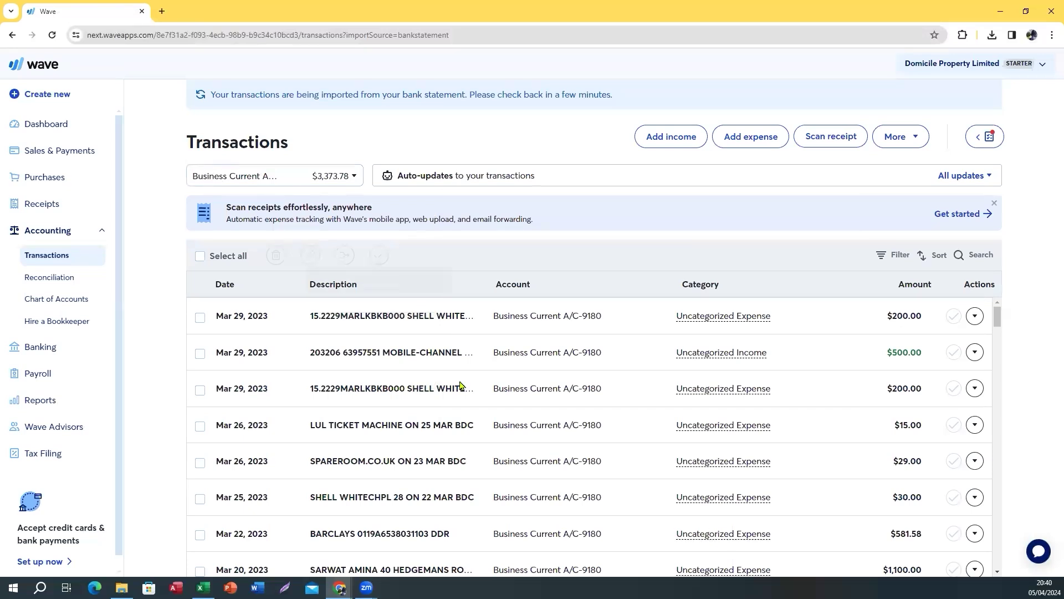
Toggle Select all on and off twice across the Business Current transactions
scroll(430, 400, "down", 20)
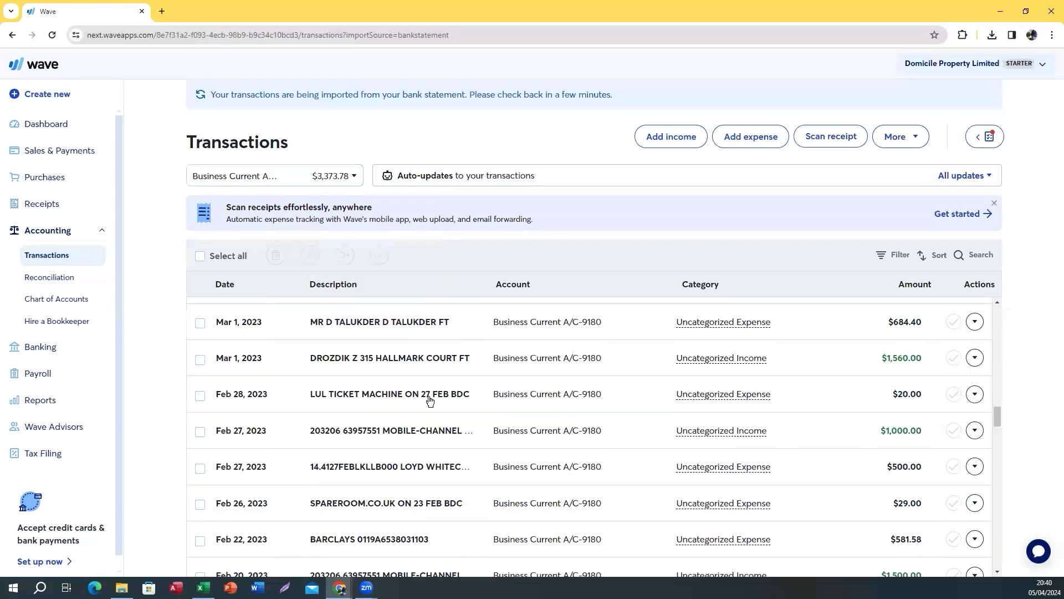
scroll(433, 401, "up", 20)
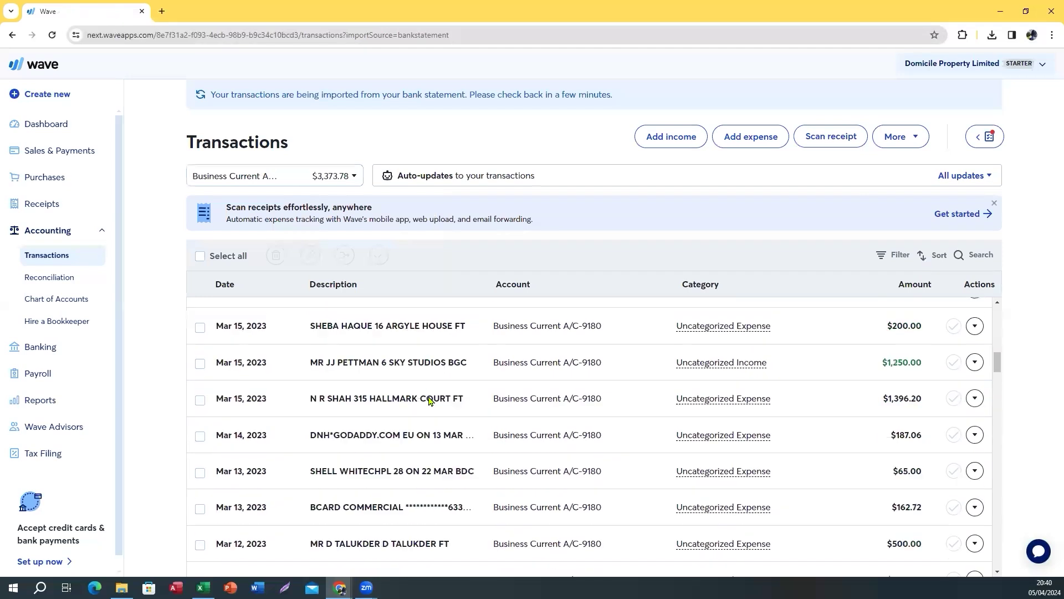
left_click(200, 258)
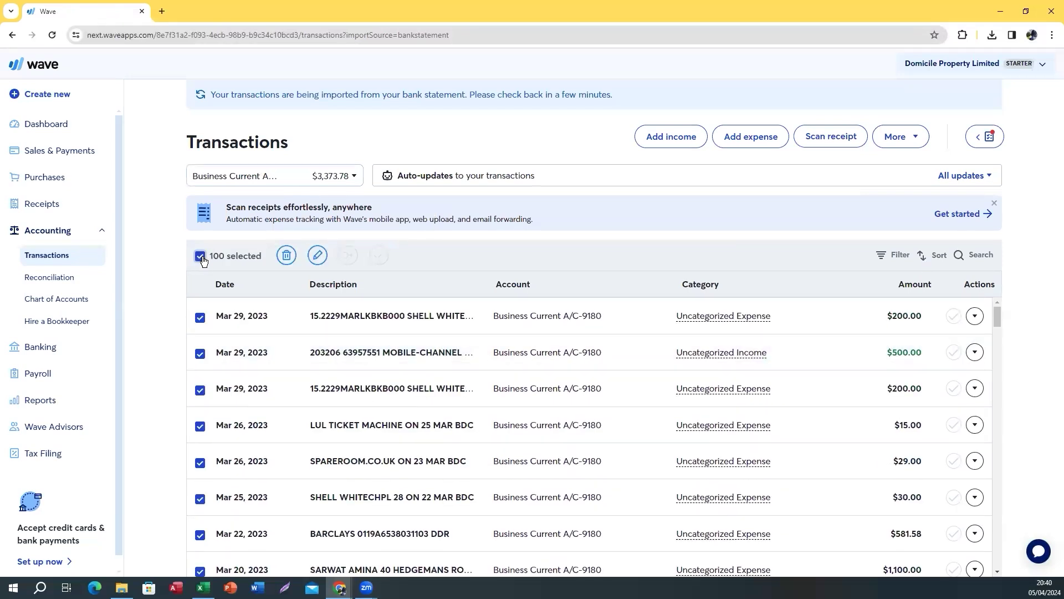
left_click(201, 258)
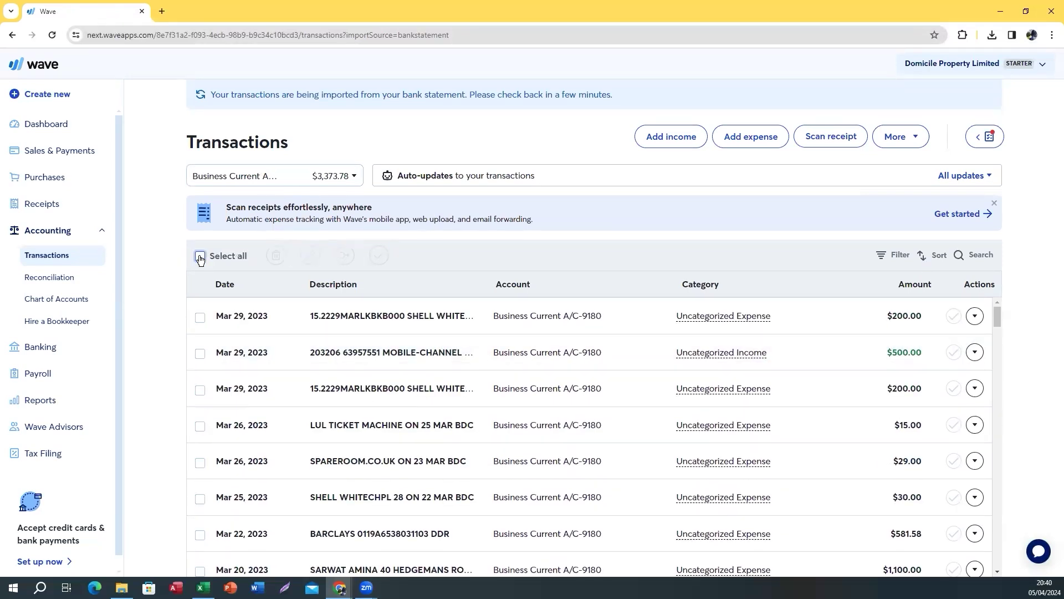
scroll(339, 396, "down", 15)
scroll(340, 396, "down", 5)
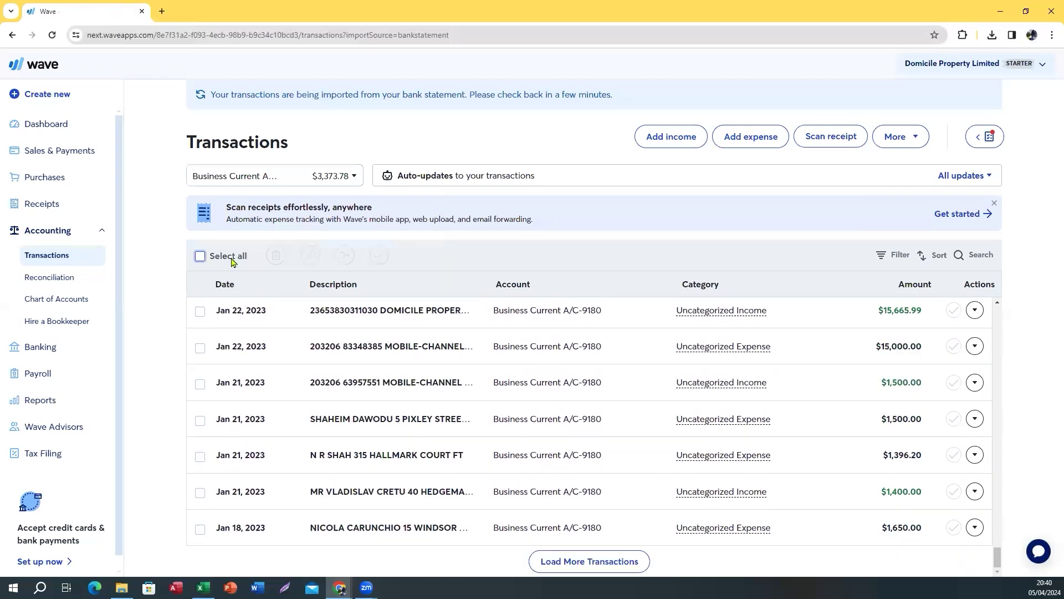
left_click(200, 258)
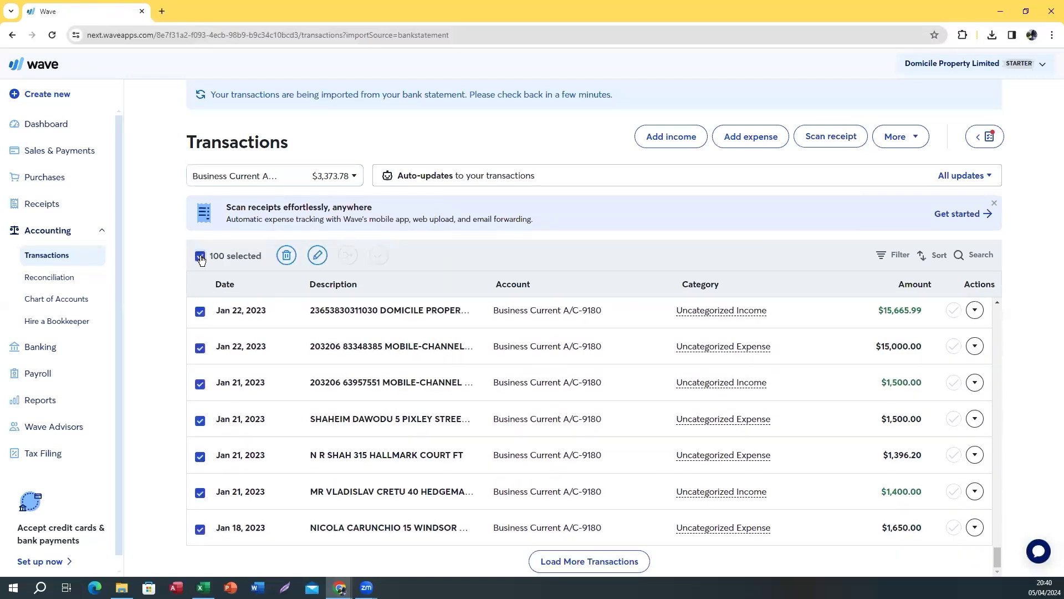
left_click(200, 257)
scroll(396, 452, "up", 20)
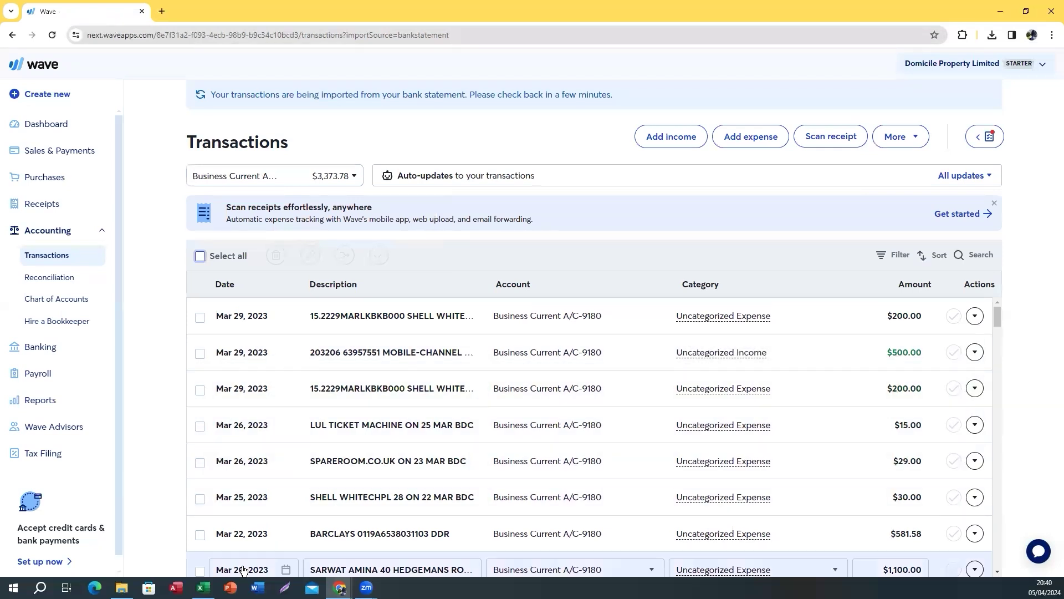
Review the 'Go to your Banking panel' step on the WORKFLOW sheet, then return to Wave
mouse_move(203, 587)
left_click(215, 560)
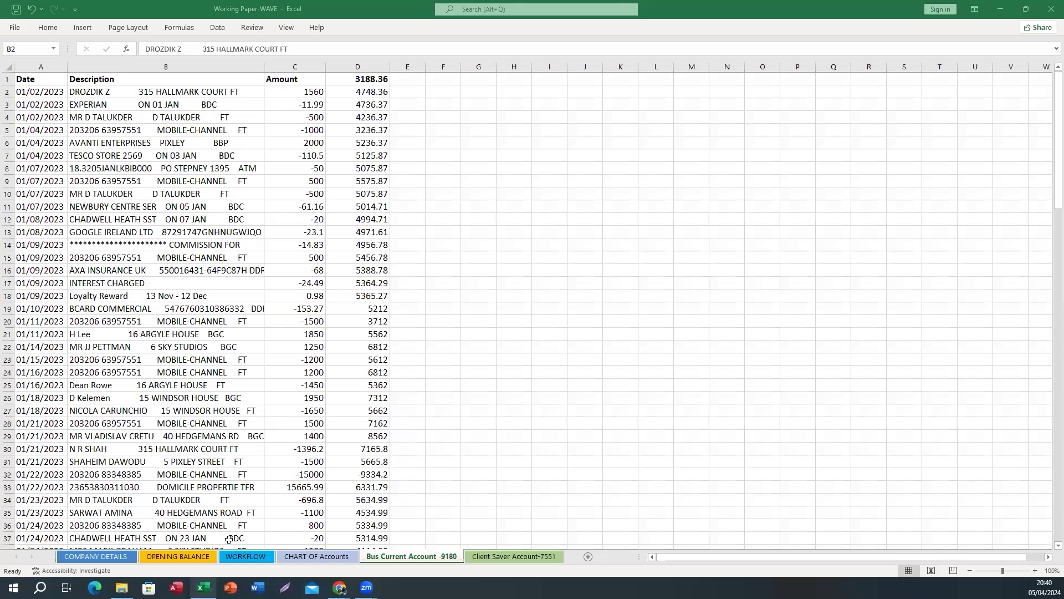
left_click(244, 556)
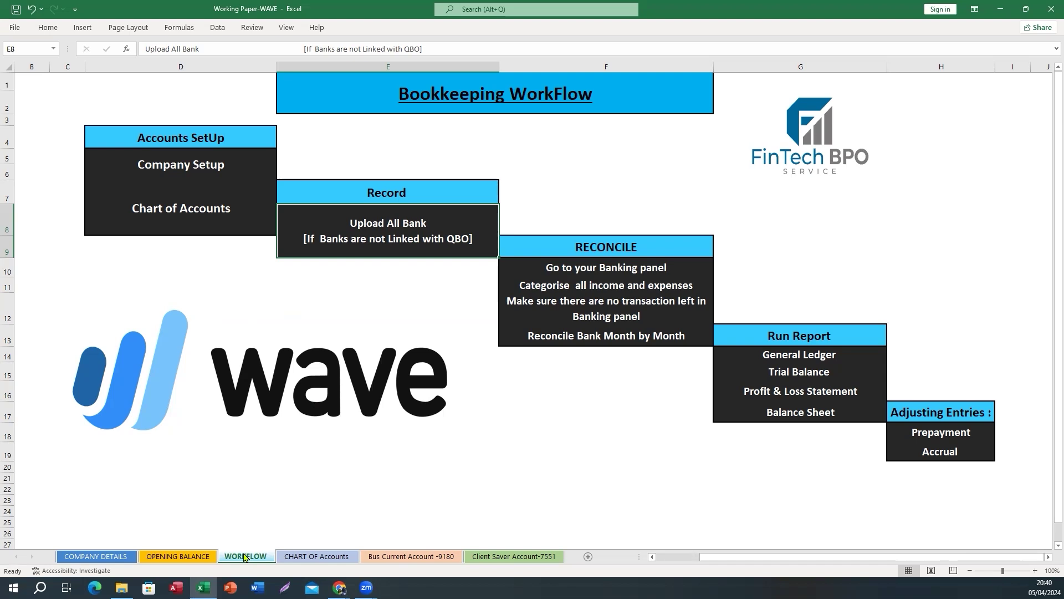
left_click(581, 268)
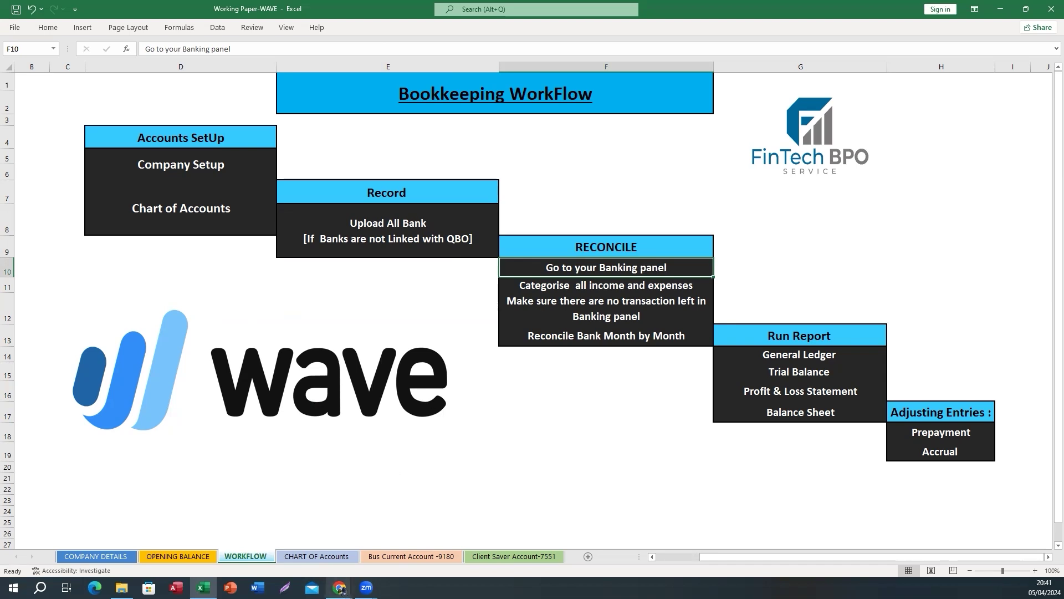
mouse_move(339, 588)
left_click(458, 532)
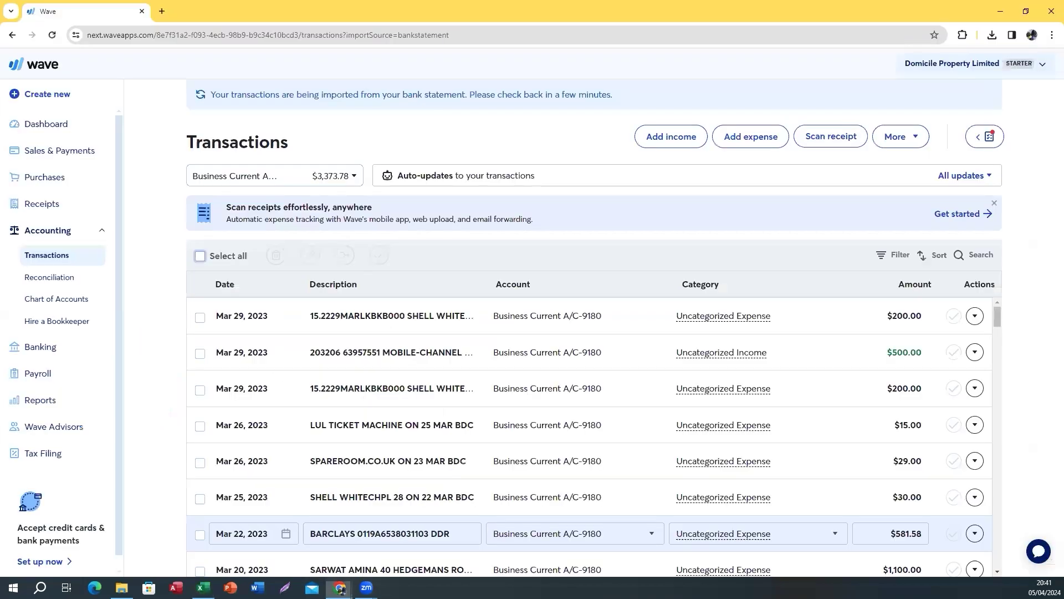
Review the 'Categorise all income and expenses' step, then return to Wave's transactions
mouse_move(203, 588)
left_click(205, 535)
left_click(530, 288)
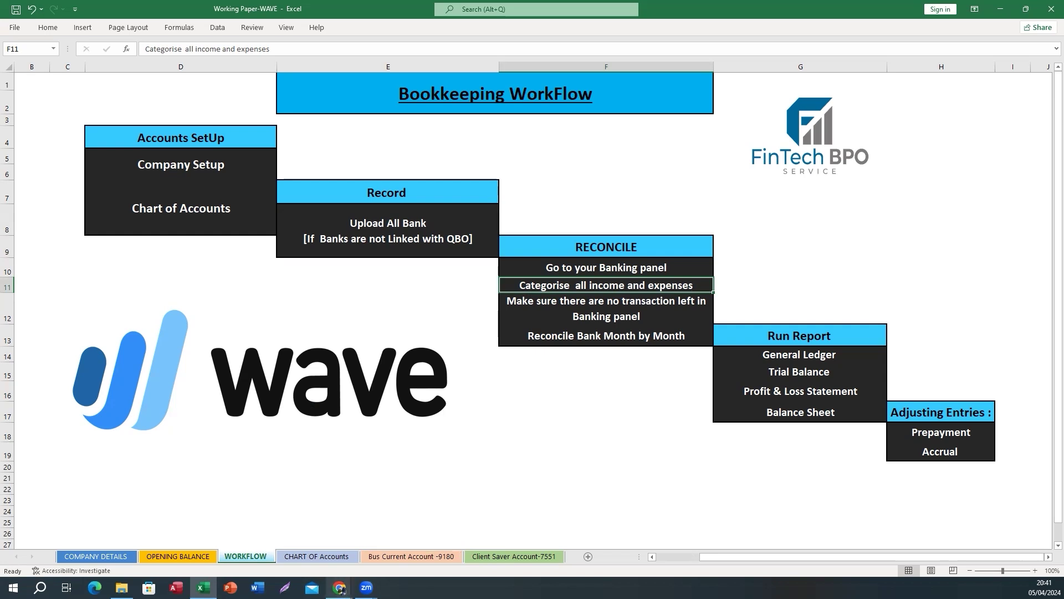
mouse_move(340, 588)
left_click(453, 539)
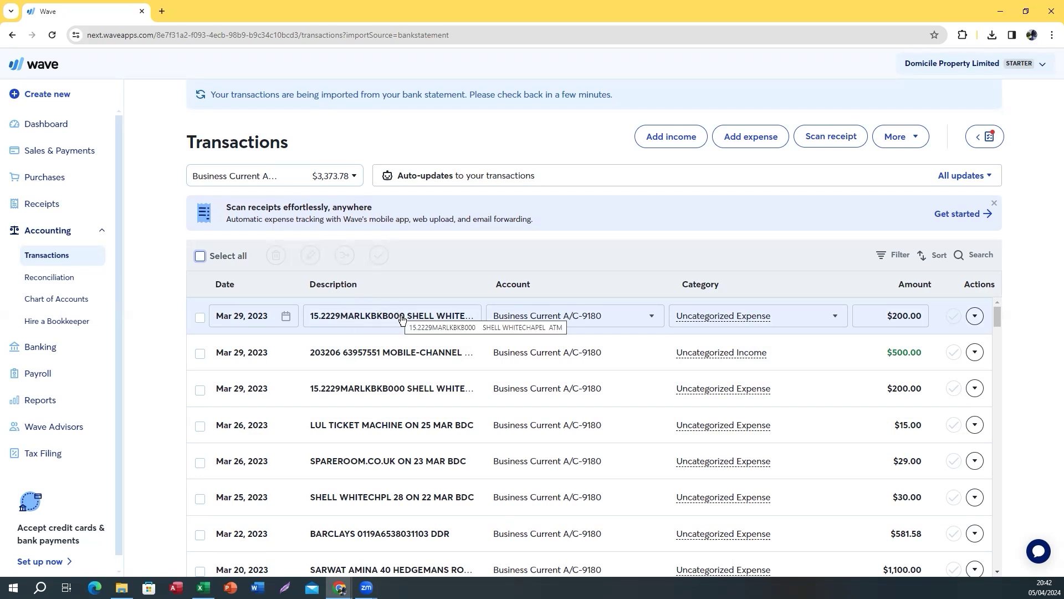
Sort the Business Current transactions from oldest to newest
left_click(367, 313)
left_click(924, 259)
left_click(885, 321)
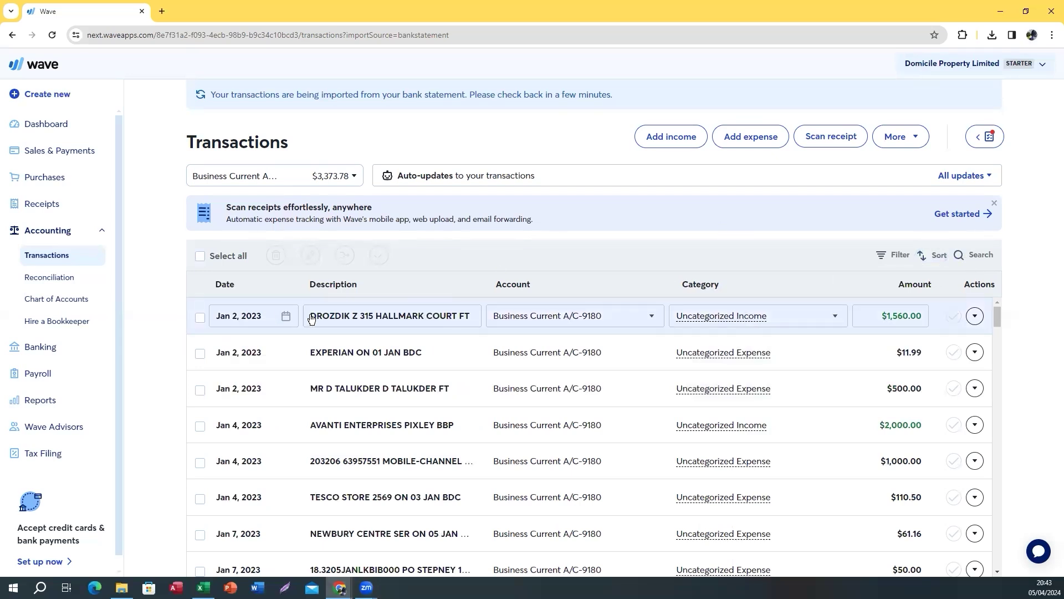
Search the payer's name to show the three $1,560.00 income receipts
left_click(961, 256)
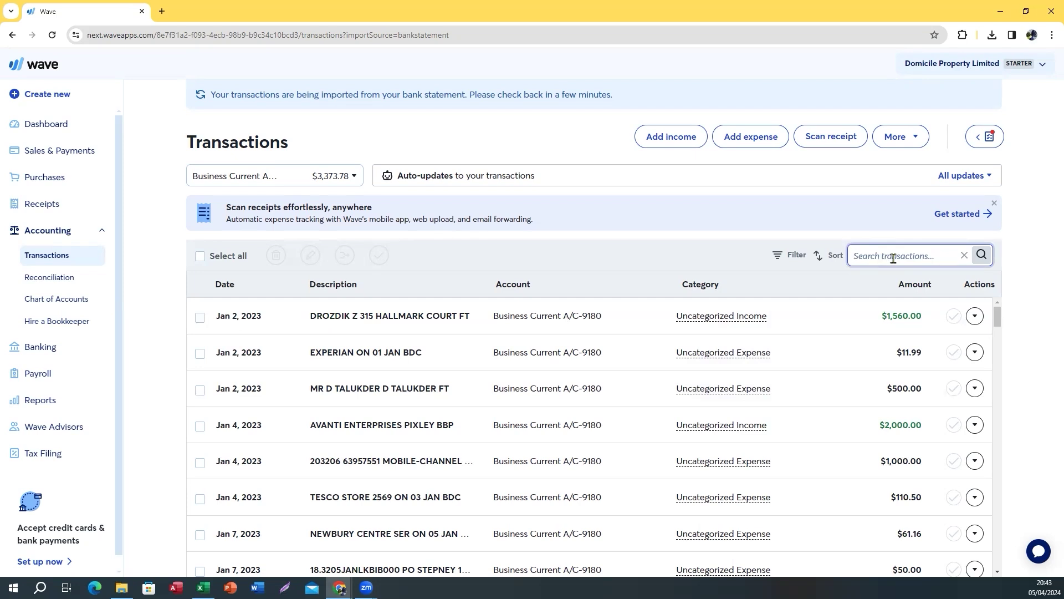
type("dr")
key("Return")
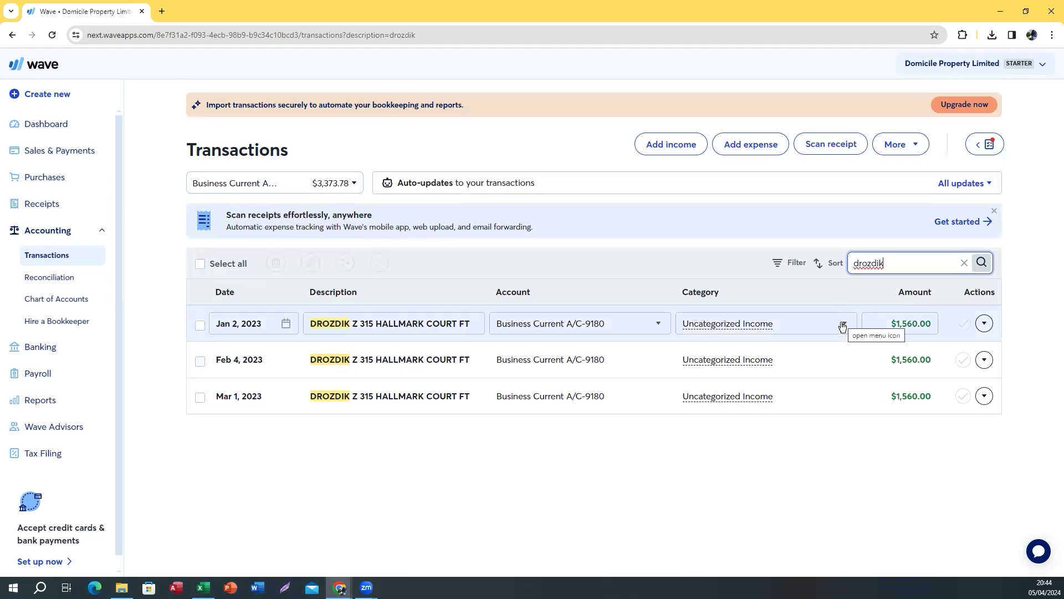
left_click(842, 325)
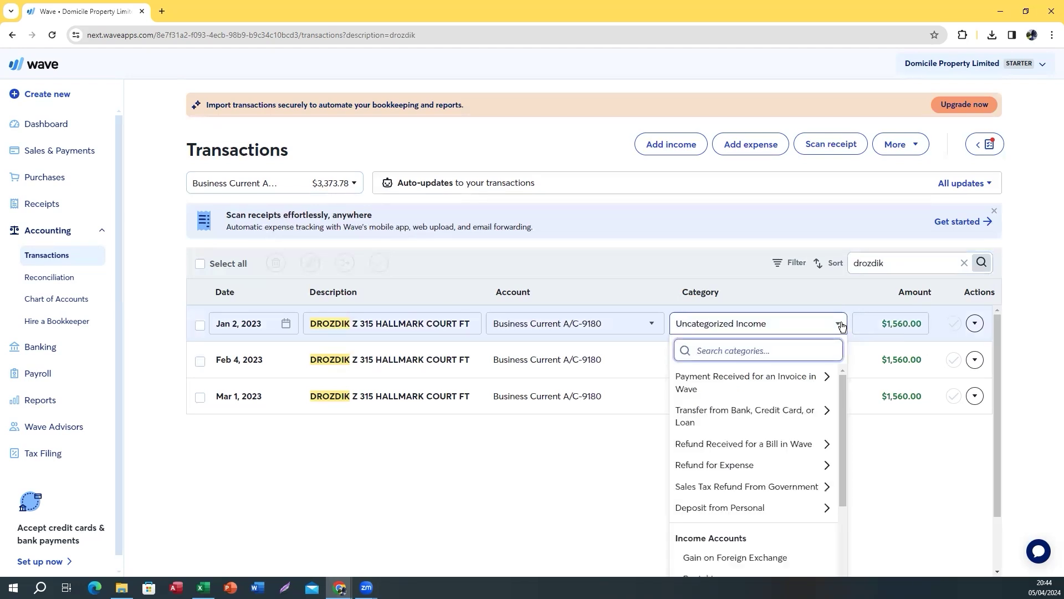
type("re")
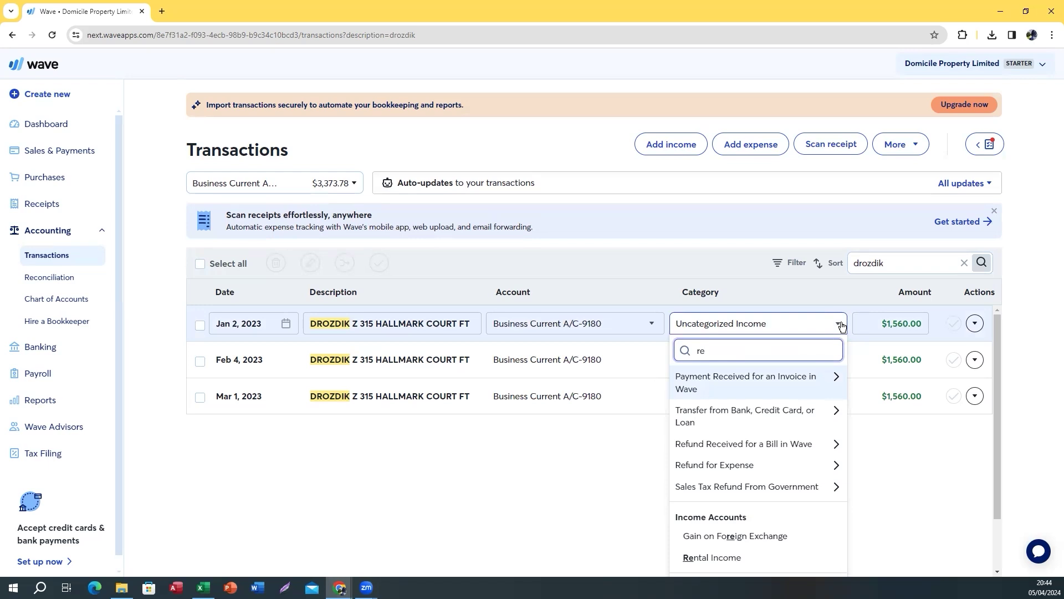
type("nt")
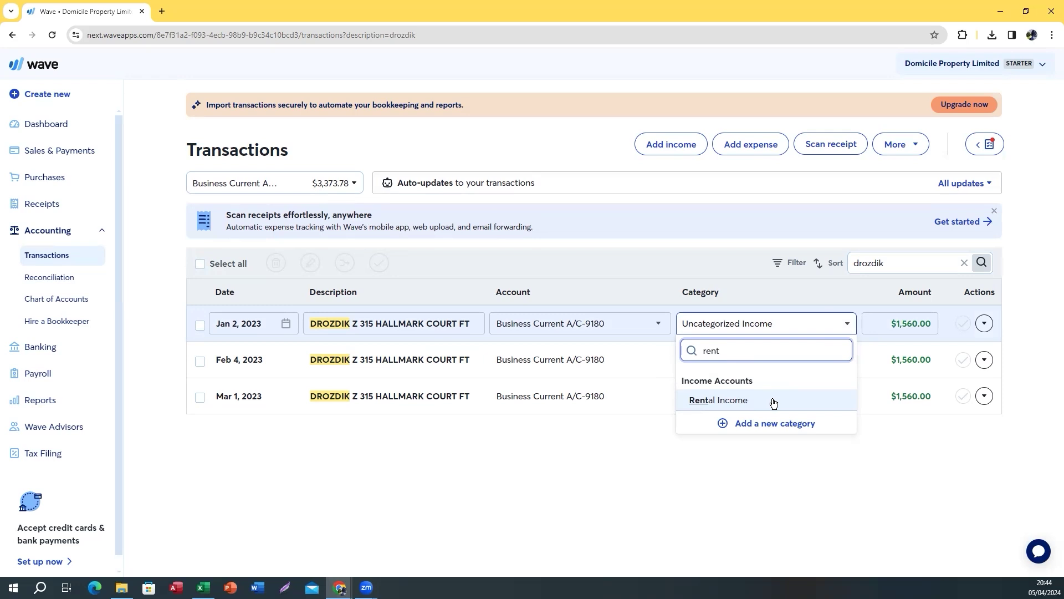
left_click(619, 445)
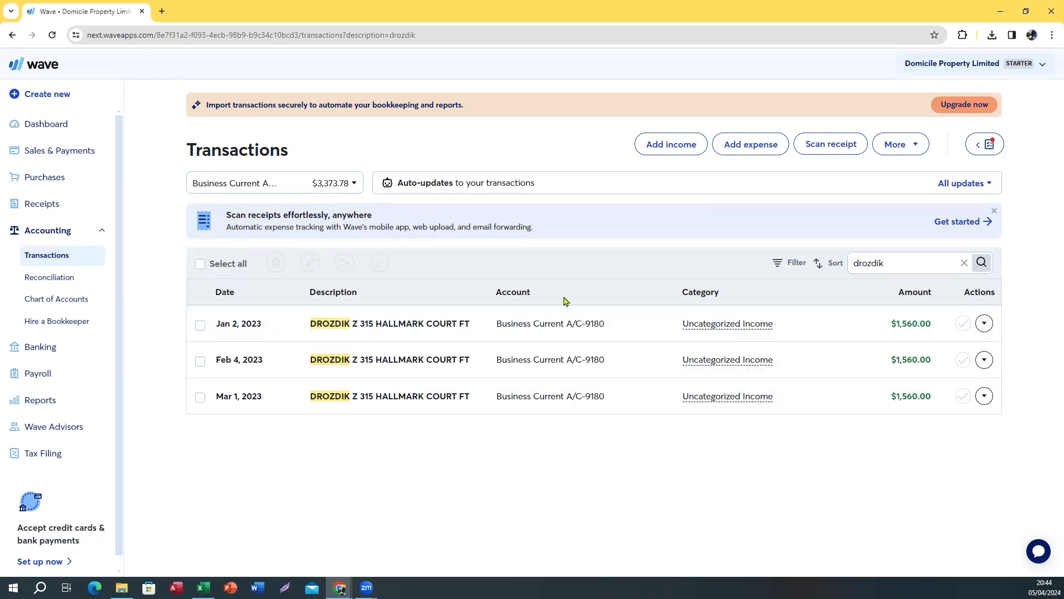
left_click(759, 326)
type("rent")
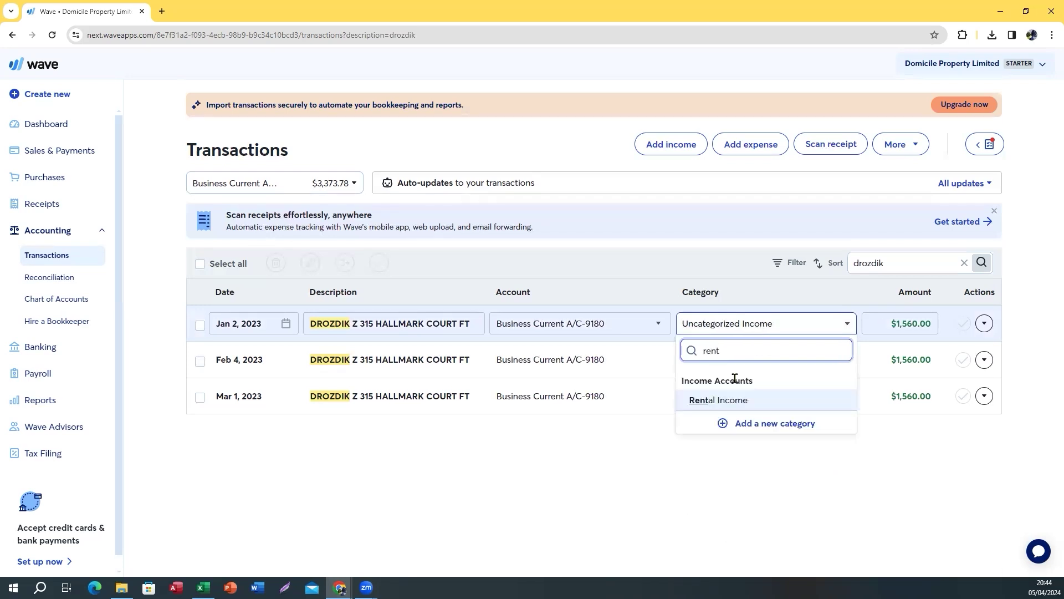
left_click(708, 400)
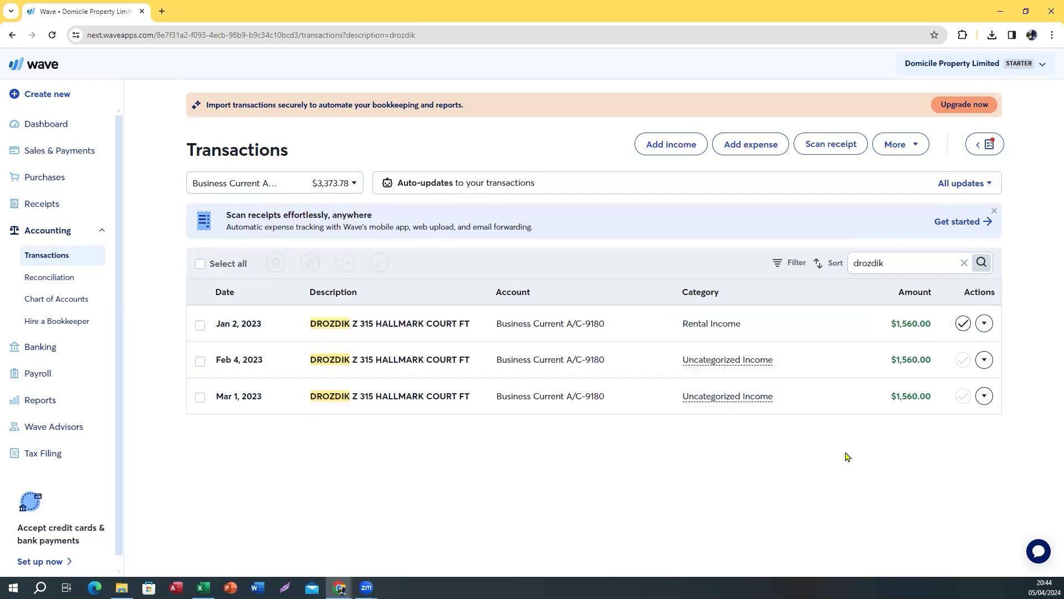
left_click(723, 361)
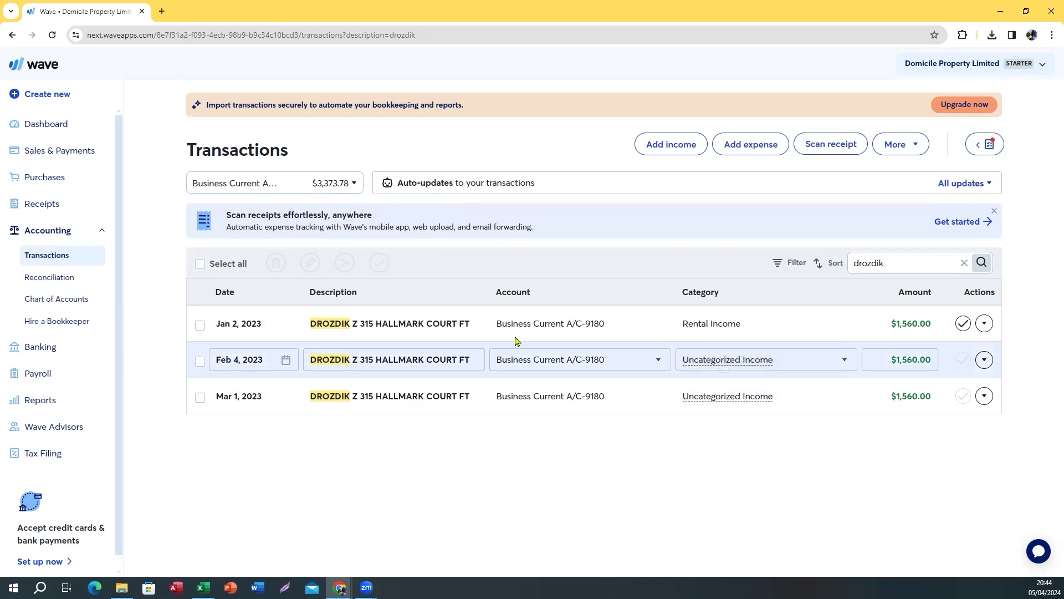
Bulk-edit all three selected DROZDIK transactions to category Rental Income
left_click(201, 265)
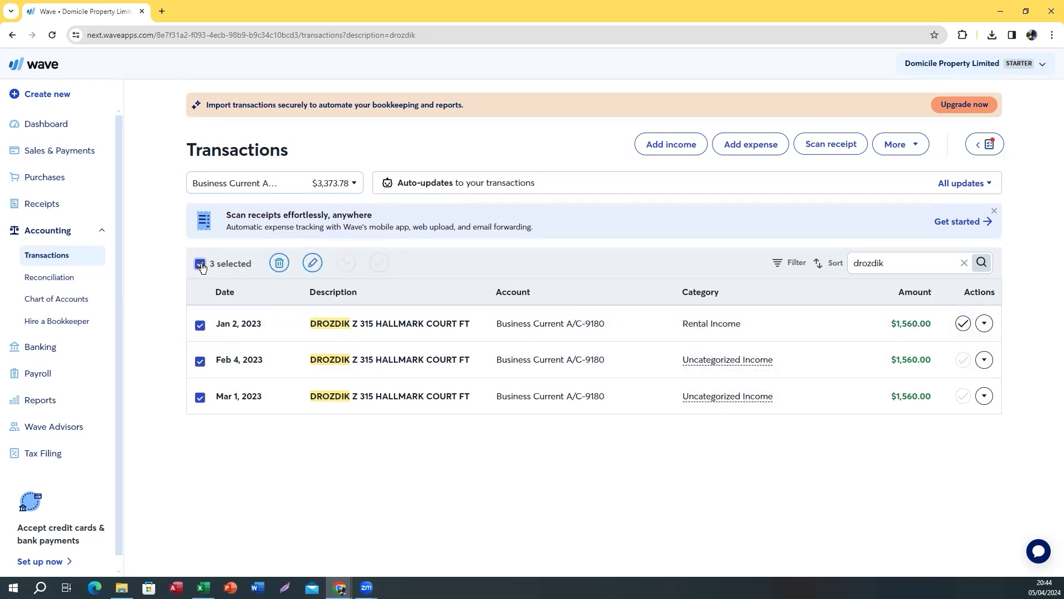
left_click(313, 263)
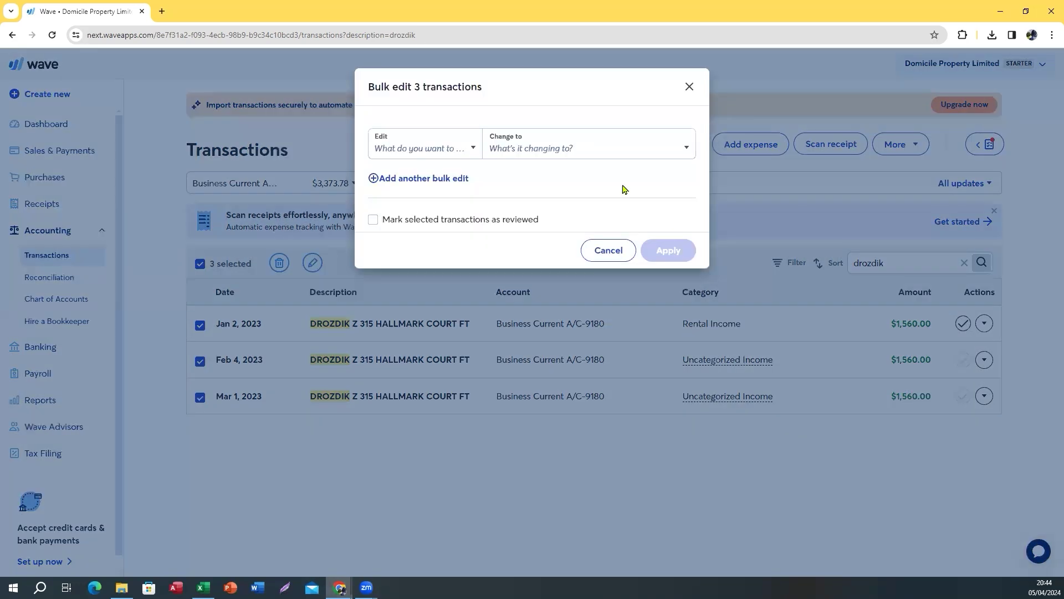
left_click(471, 149)
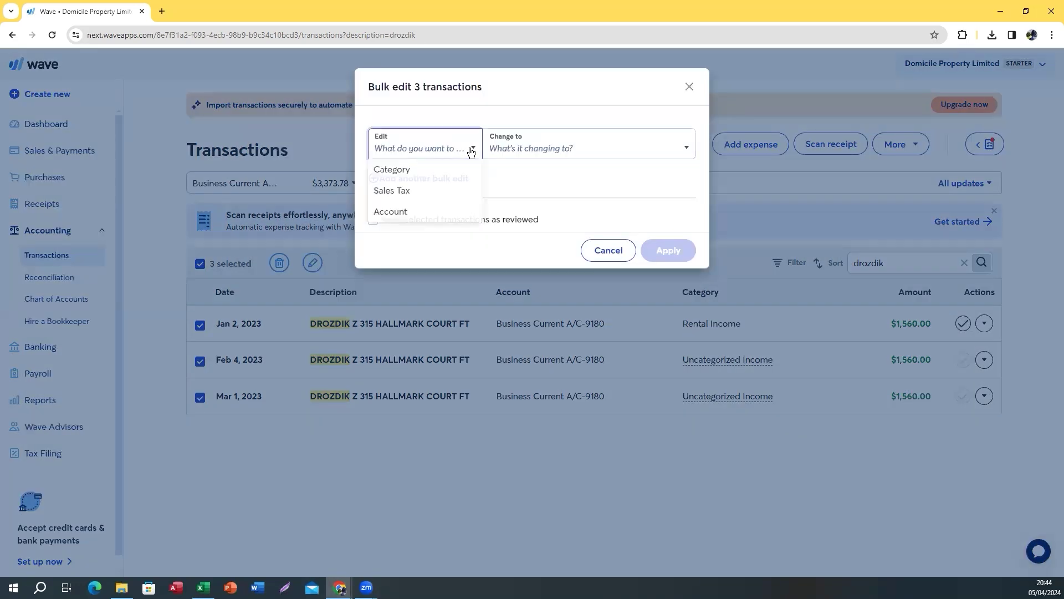
left_click(410, 170)
left_click(504, 149)
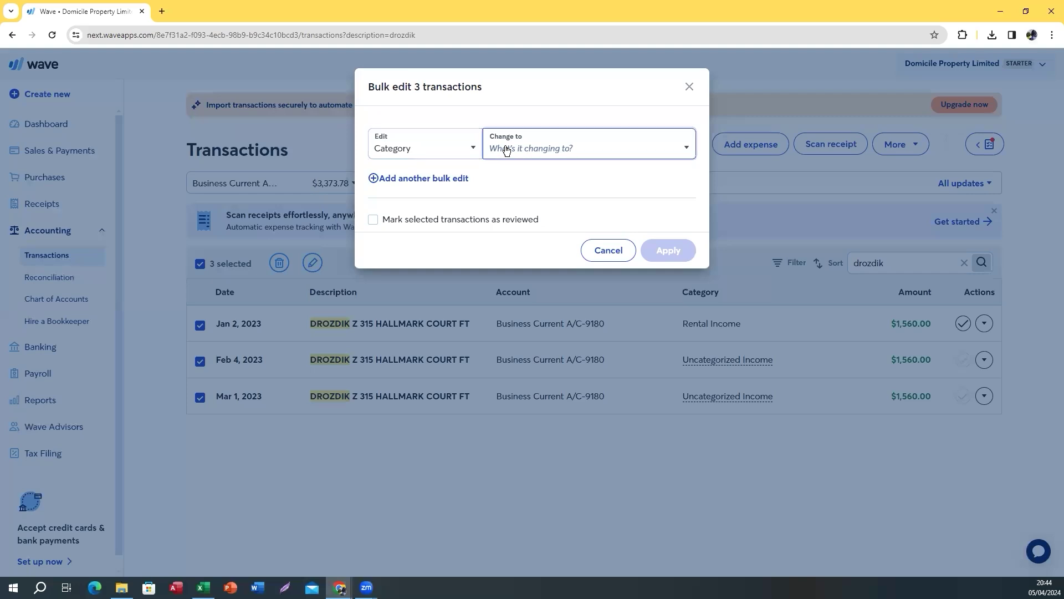
type("ren")
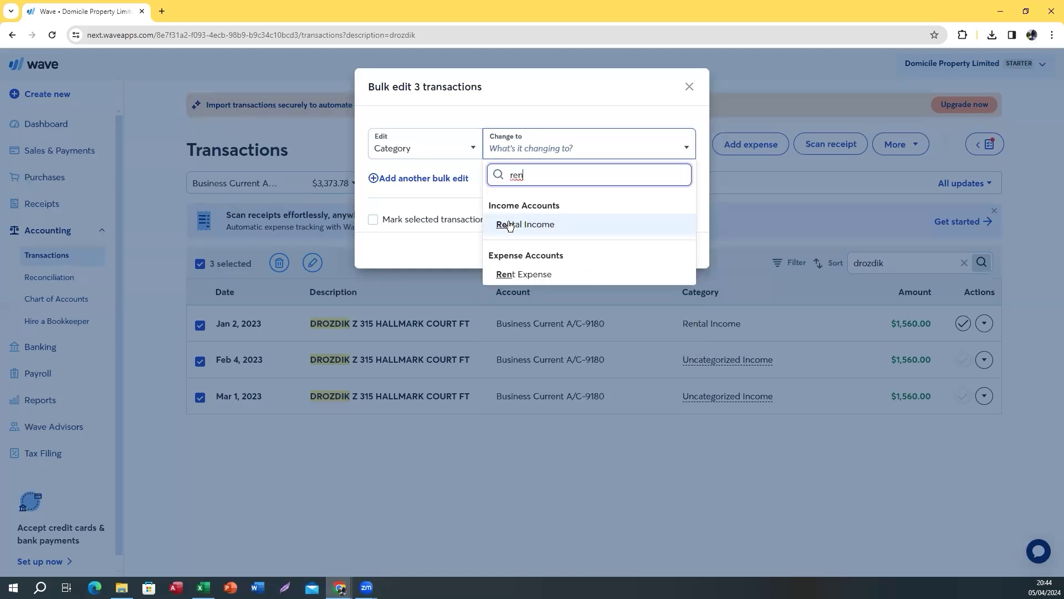
left_click(507, 224)
Mark them reviewed, apply the change, then clear the DROZDIK search and selection
left_click(374, 221)
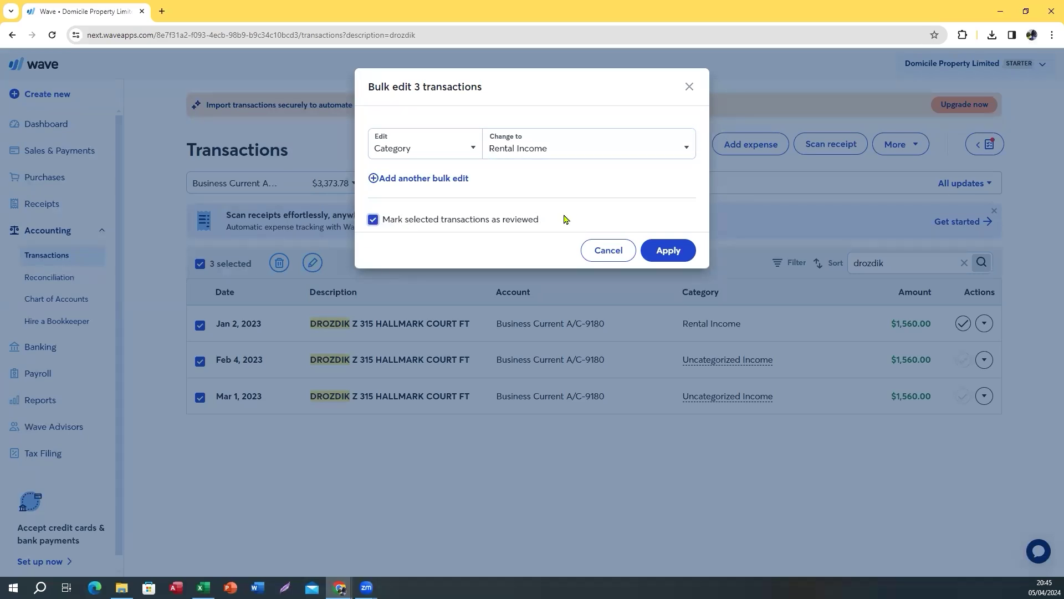
left_click(665, 251)
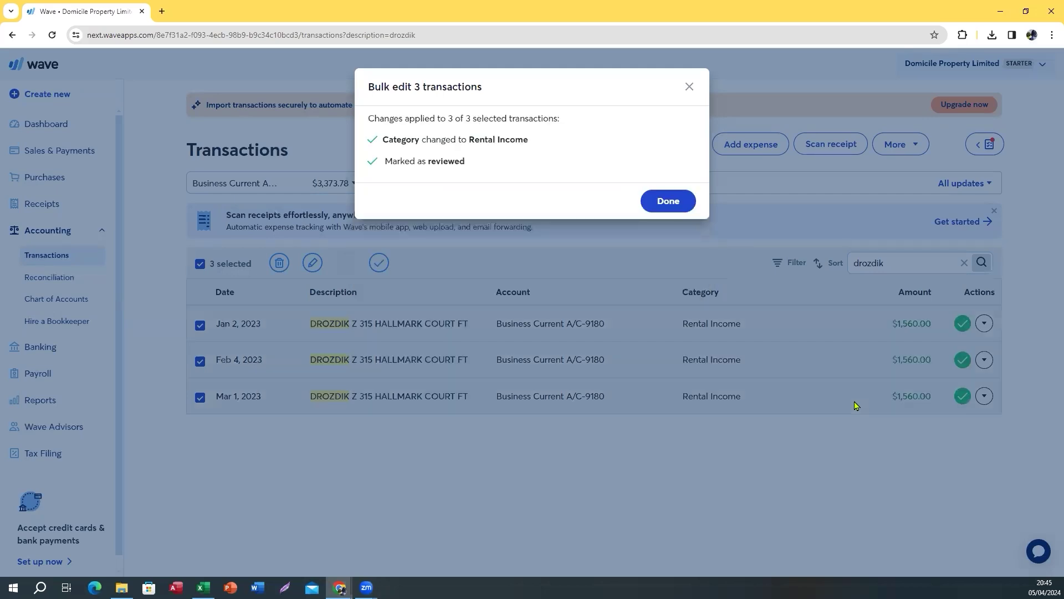
left_click(668, 202)
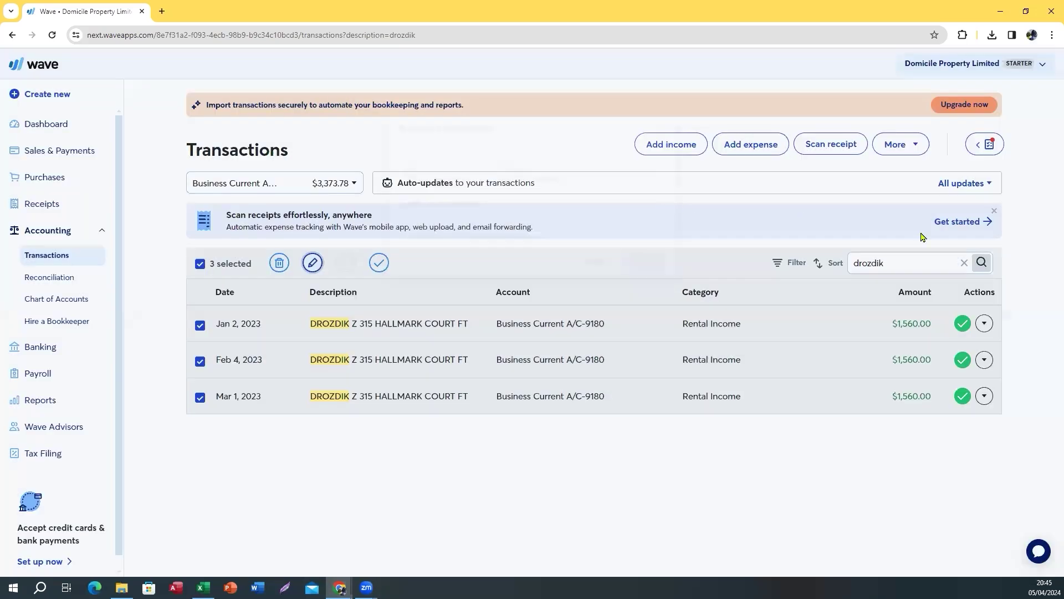
left_click(963, 264)
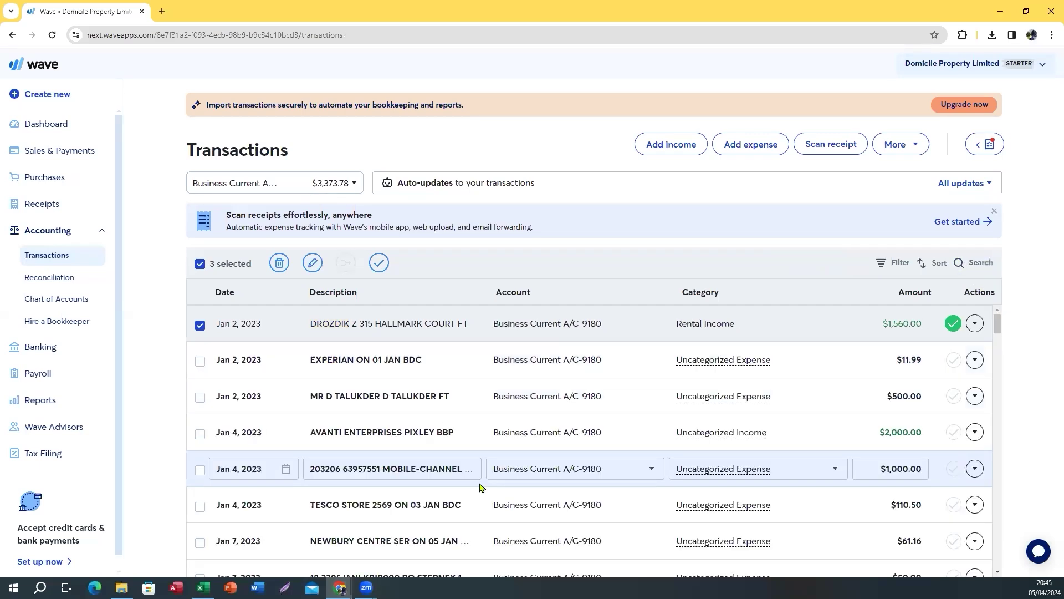
left_click(200, 264)
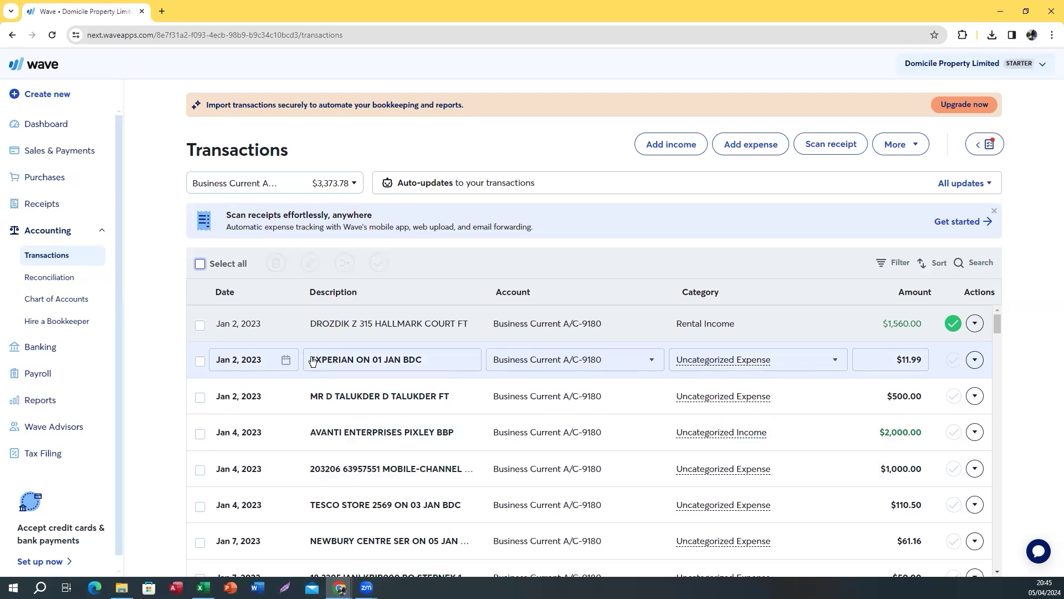
Filter the transaction list to EXPERIAN using the word copied from a description
left_click(312, 361)
left_click_drag(367, 361, 305, 364)
key("ctrl+c")
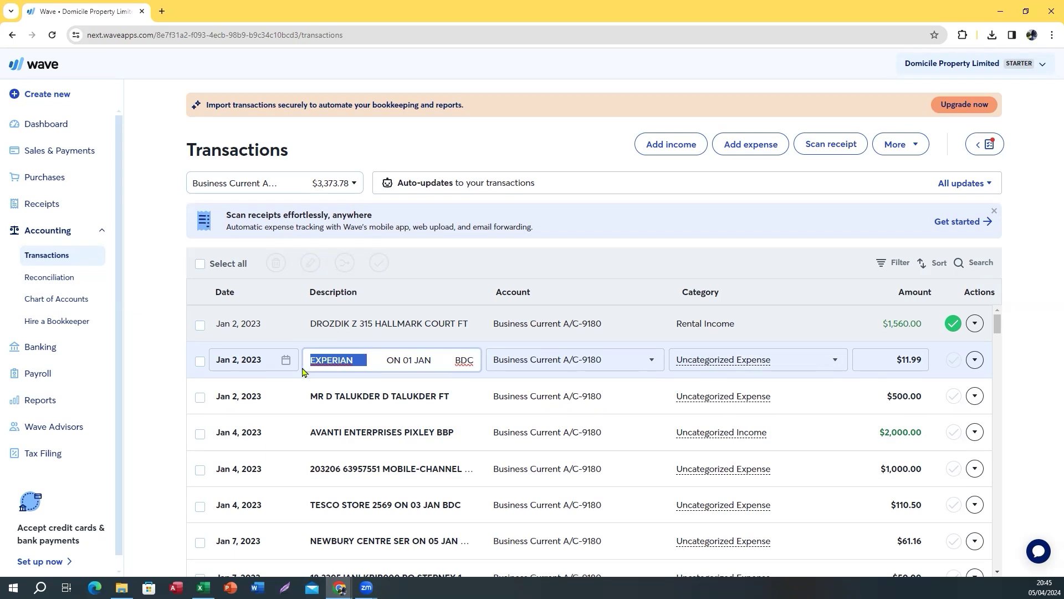
left_click(965, 261)
key("ctrl+v")
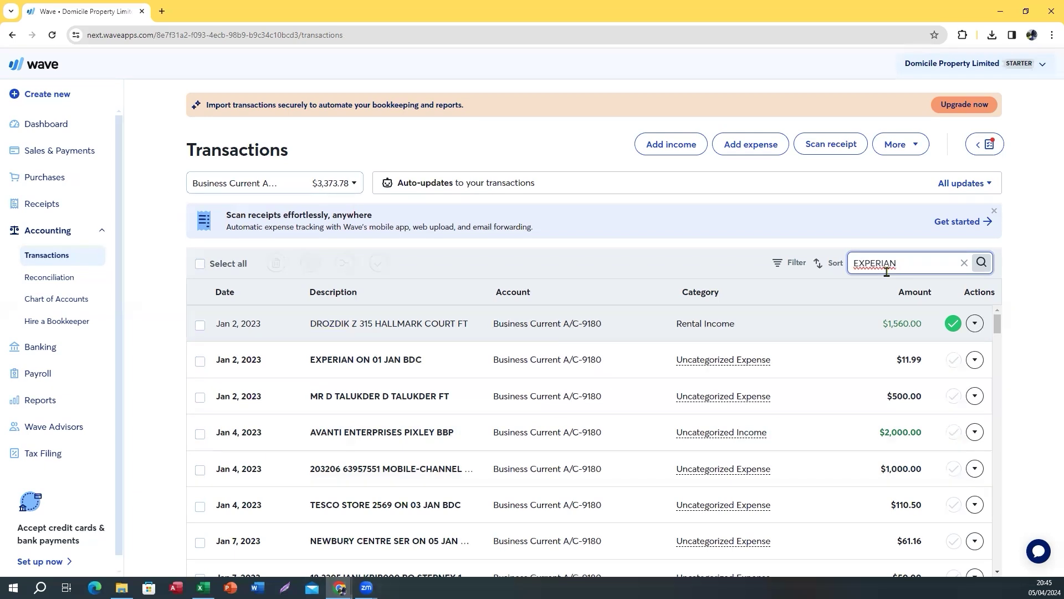
key("Return")
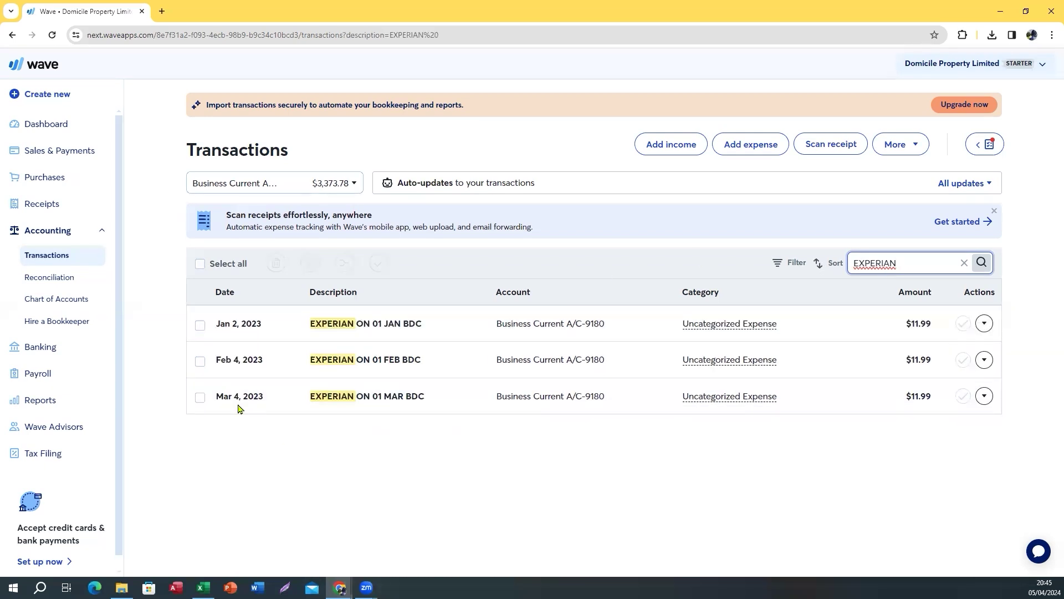
Start a bulk category change on the three EXPERIAN charges, search 'su', then abandon it
left_click(259, 333)
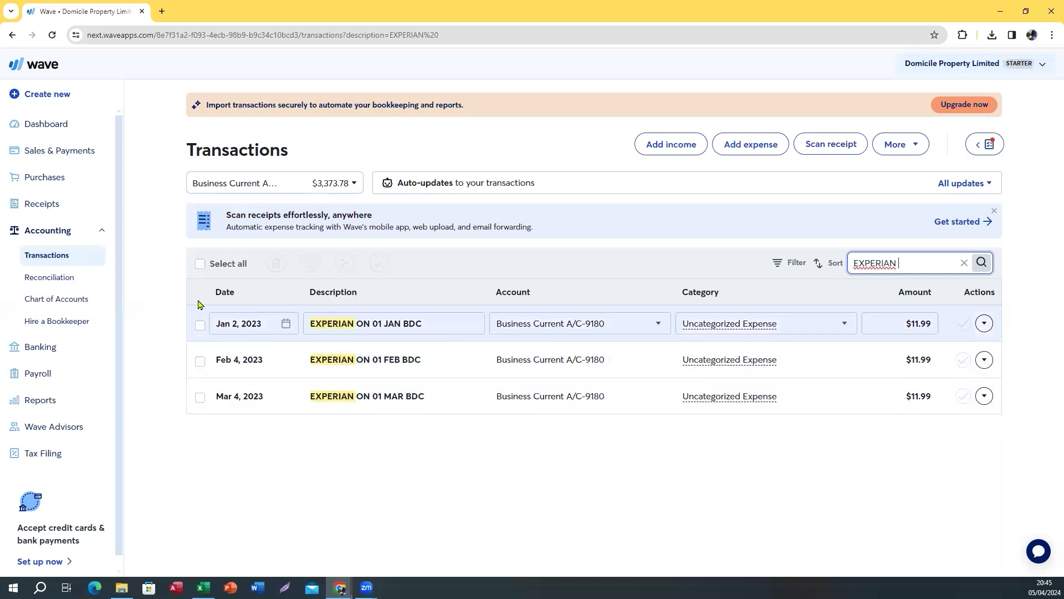
left_click(200, 269)
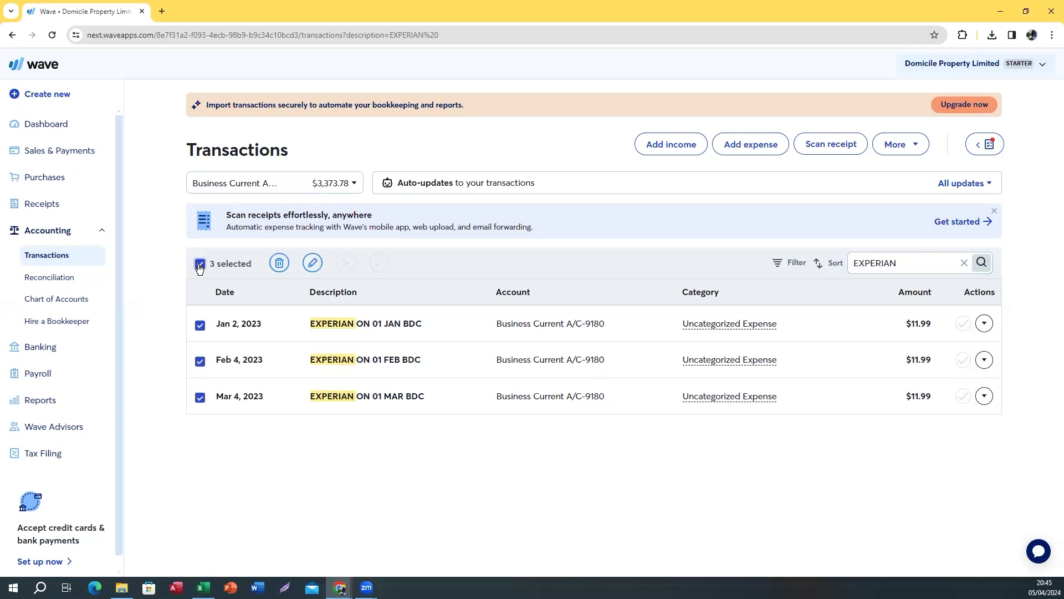
left_click(314, 264)
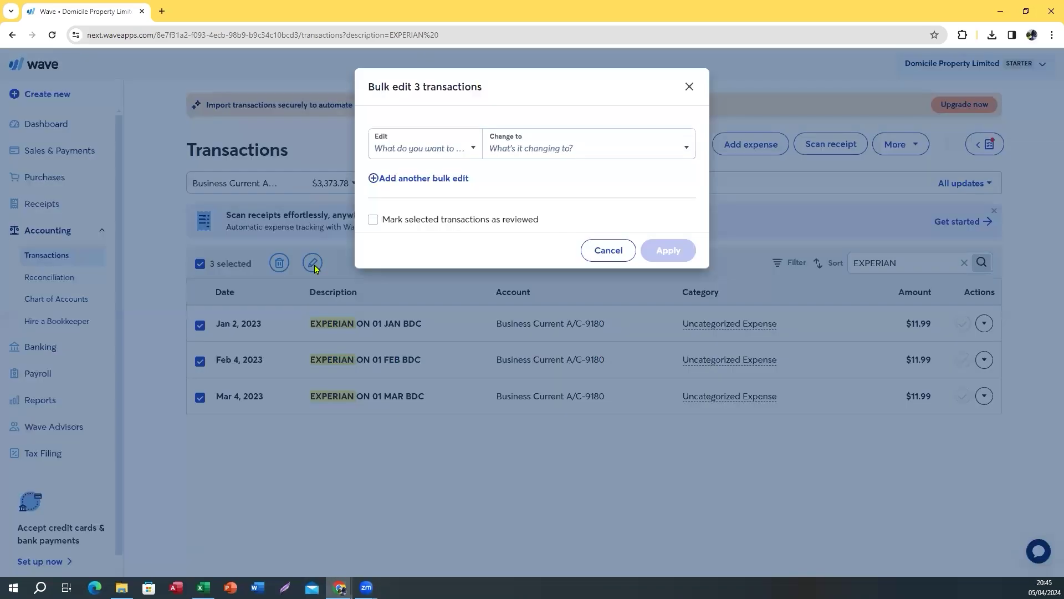
left_click(451, 150)
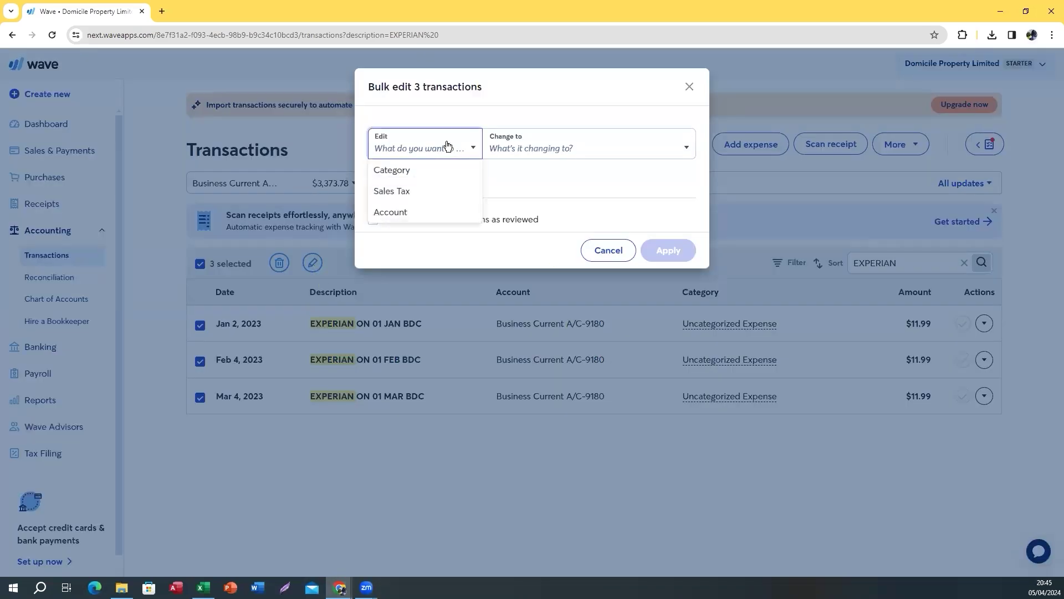
left_click(416, 172)
left_click(509, 150)
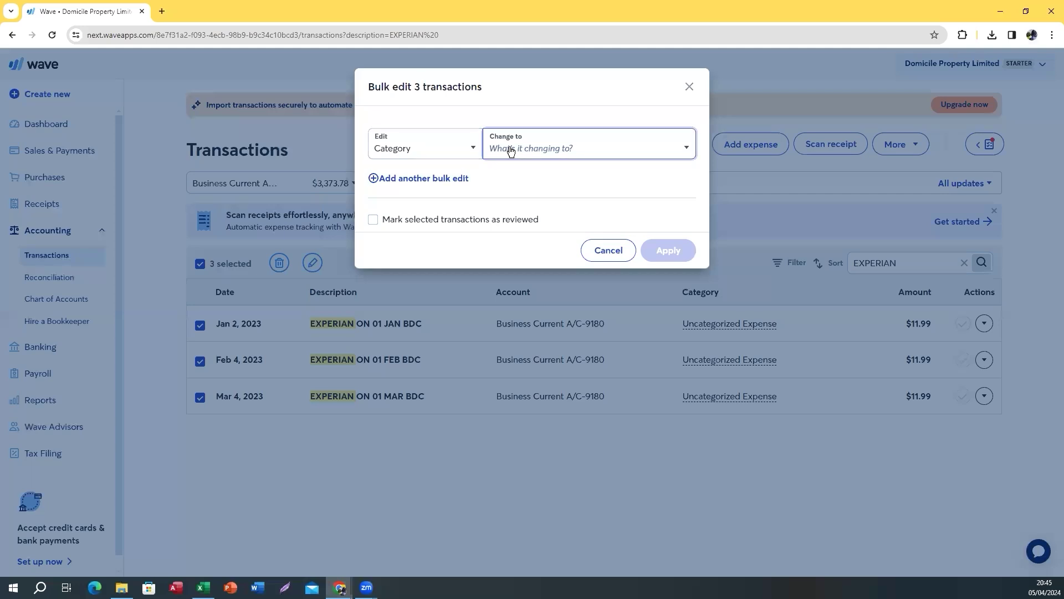
type("su")
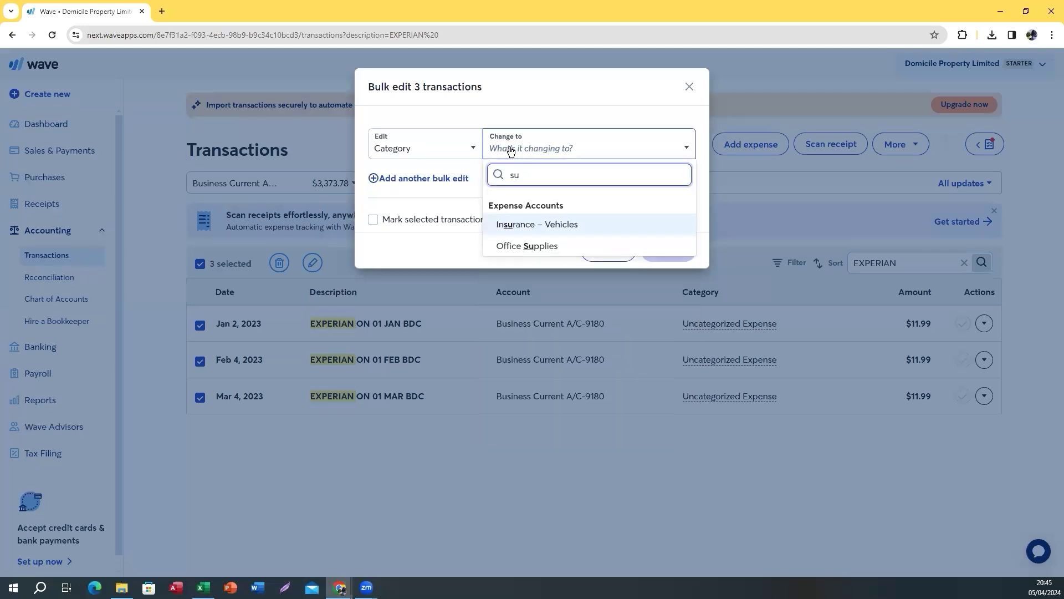
left_click(690, 88)
Search 'sub' in the Jan 2 EXPERIAN charge's category list
left_click(738, 302)
left_click(780, 324)
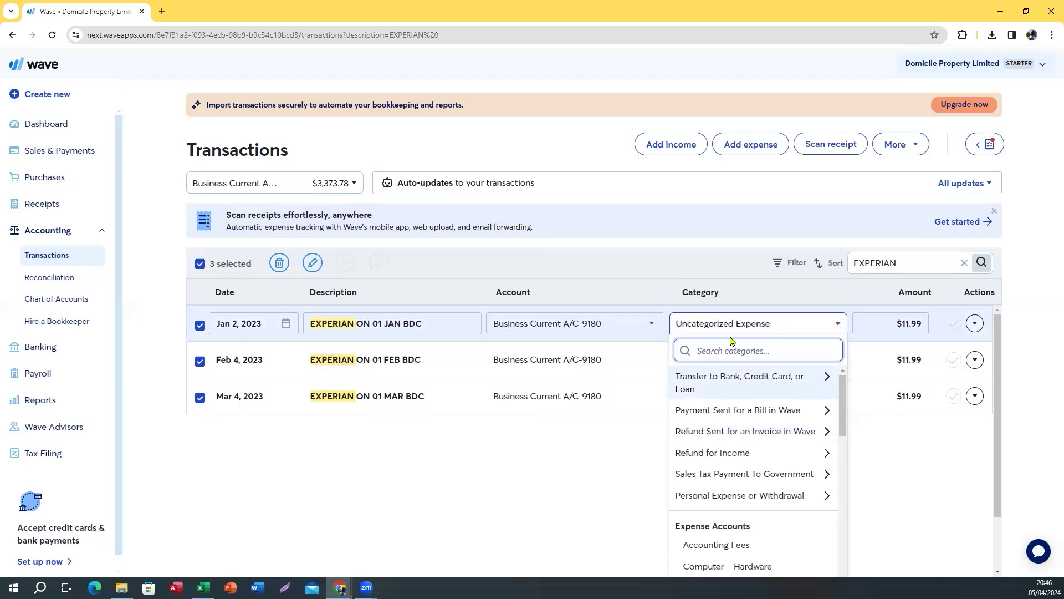
type("sub")
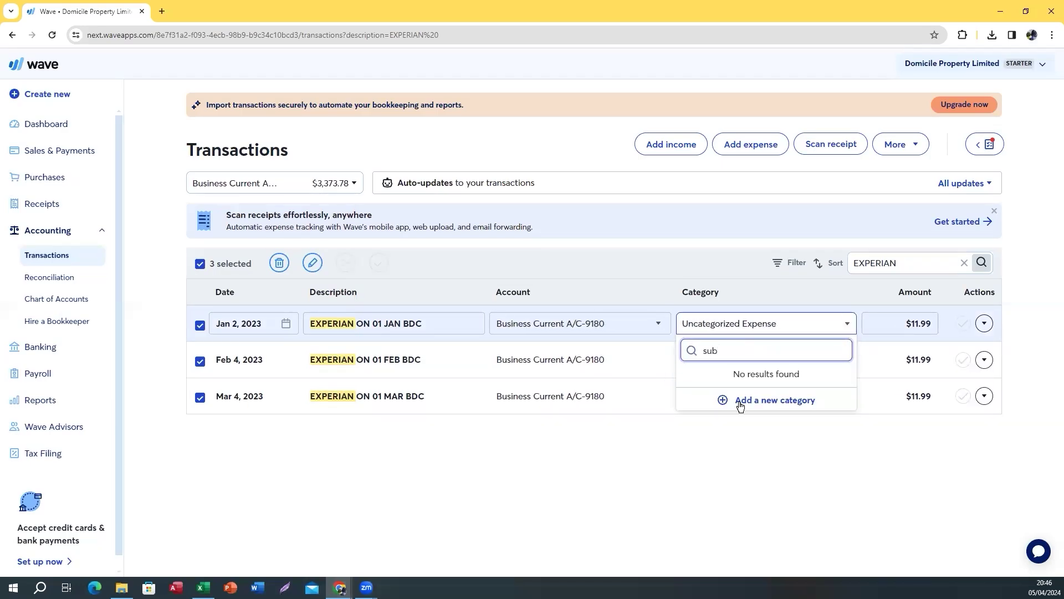
Create and save an Operating Expense account named Subscriptions with account ID 6020
left_click(738, 401)
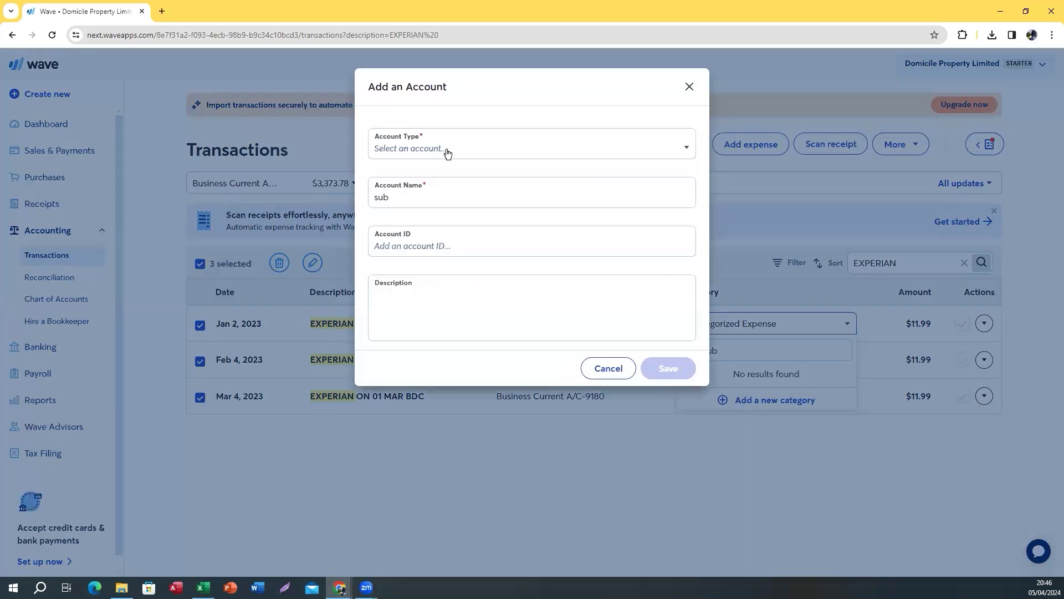
left_click(447, 153)
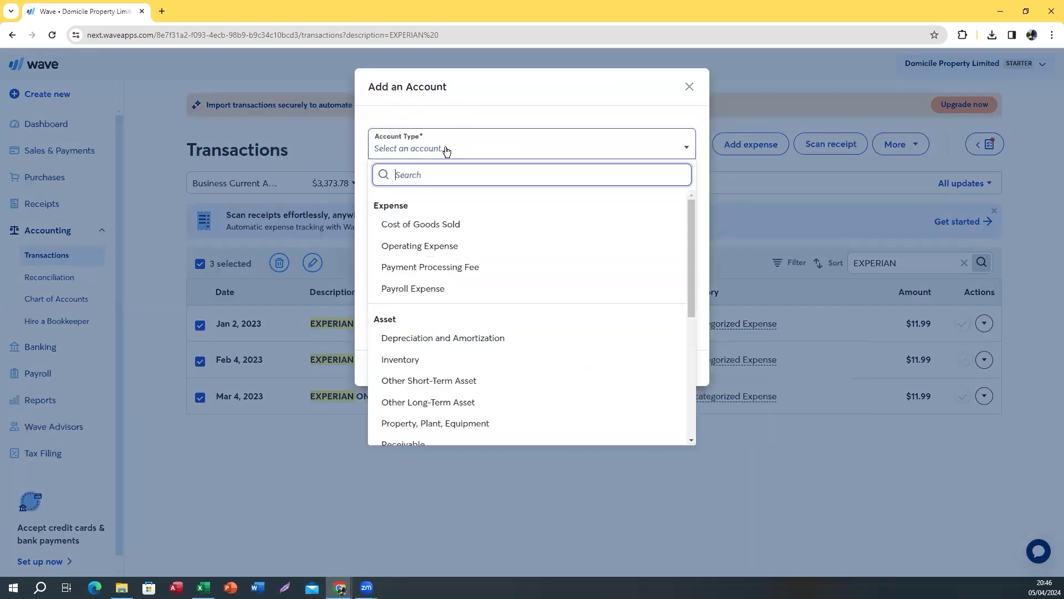
left_click(412, 247)
left_click_drag(399, 199, 359, 209)
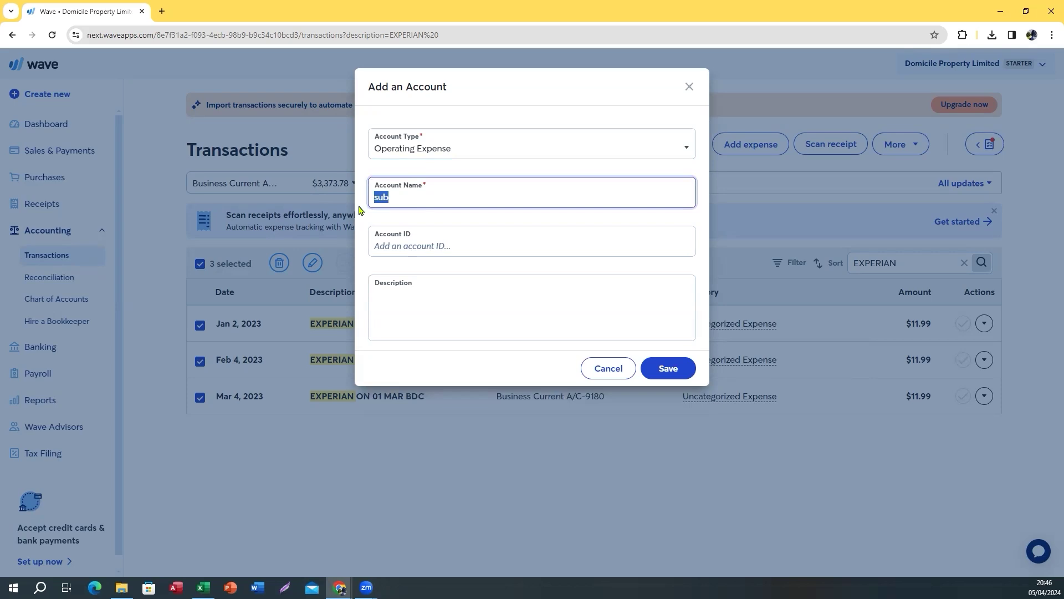
type("Subscriptions")
left_click(416, 245)
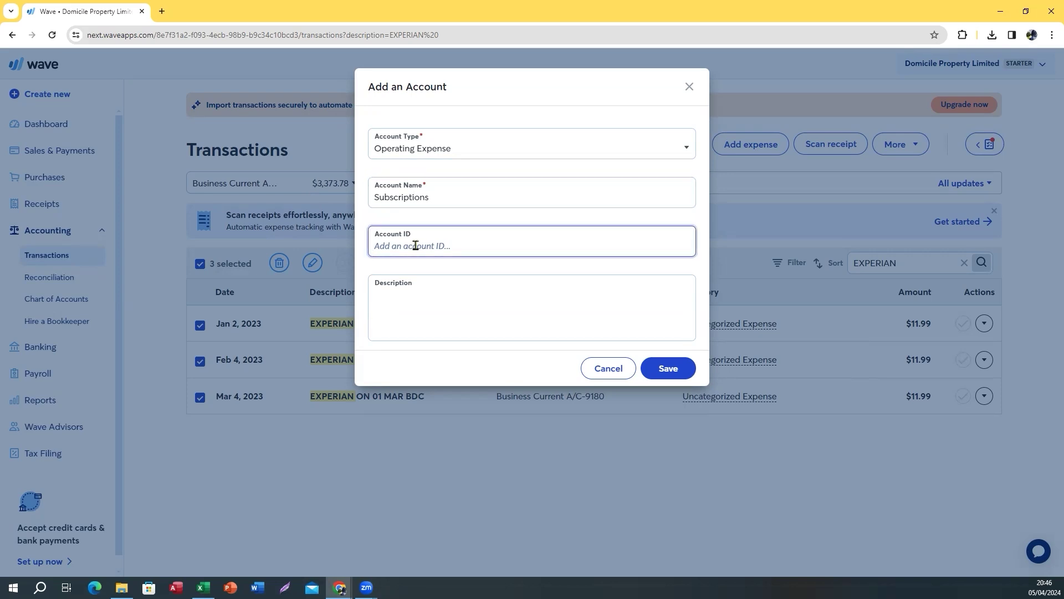
type("6020")
left_click(668, 368)
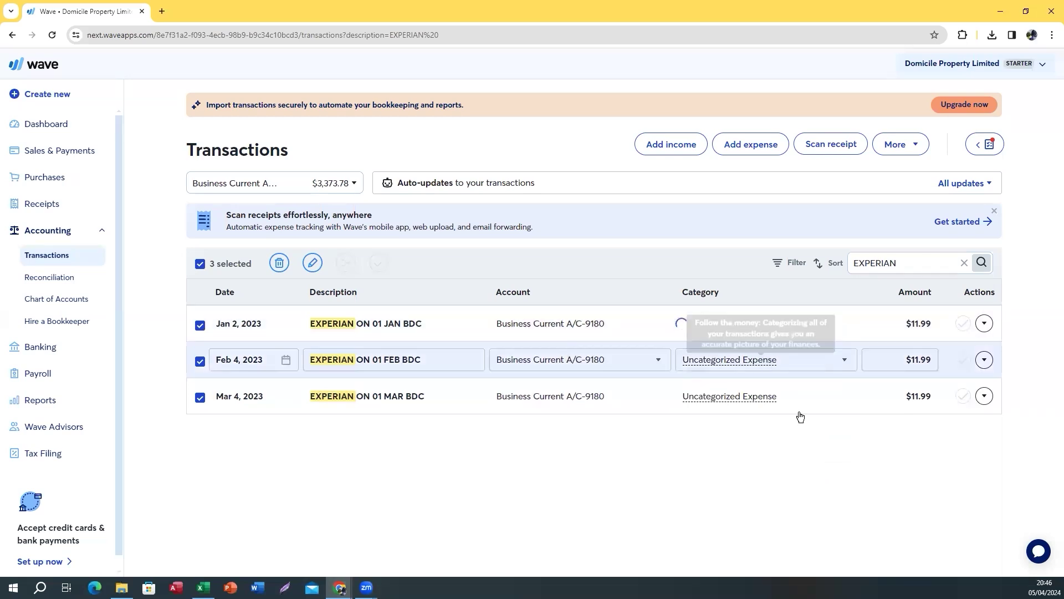
Categorise the Feb 4 and Mar 4 EXPERIAN charges as Subscriptions
left_click(686, 360)
type("sub")
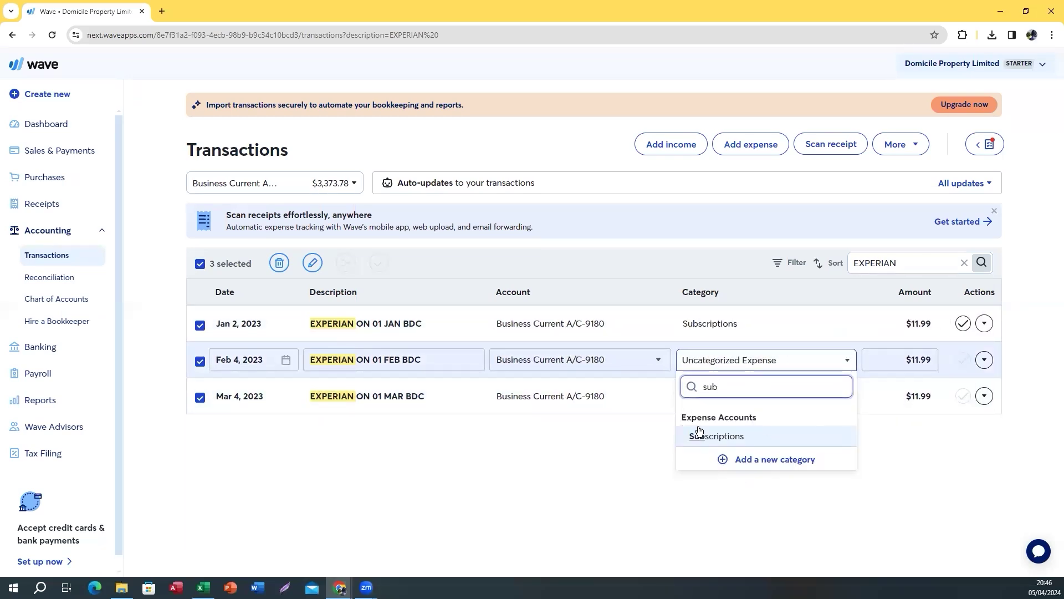
left_click(702, 438)
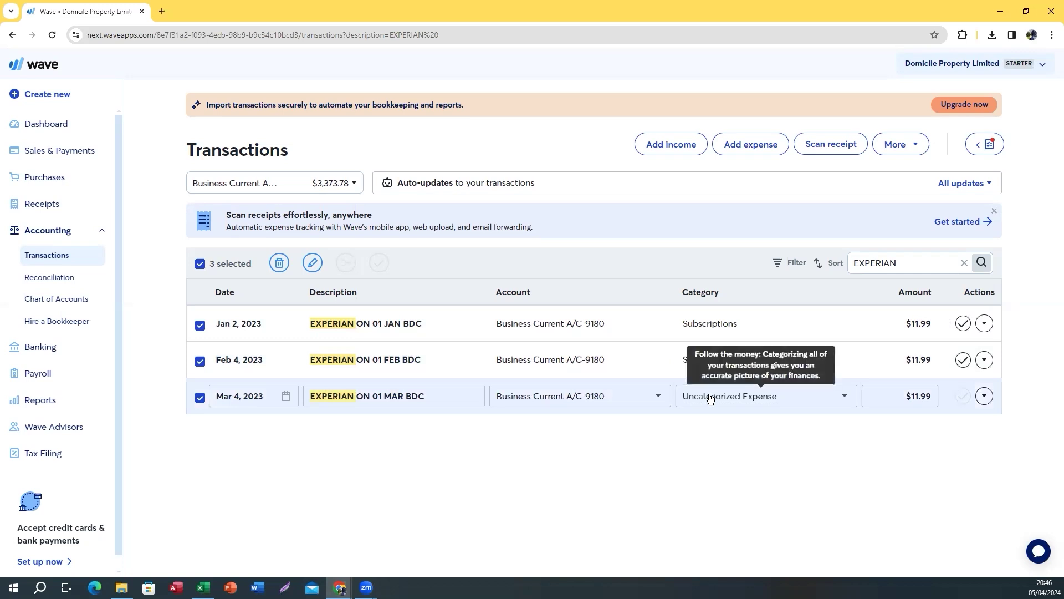
left_click(711, 397)
type("sub")
left_click(702, 476)
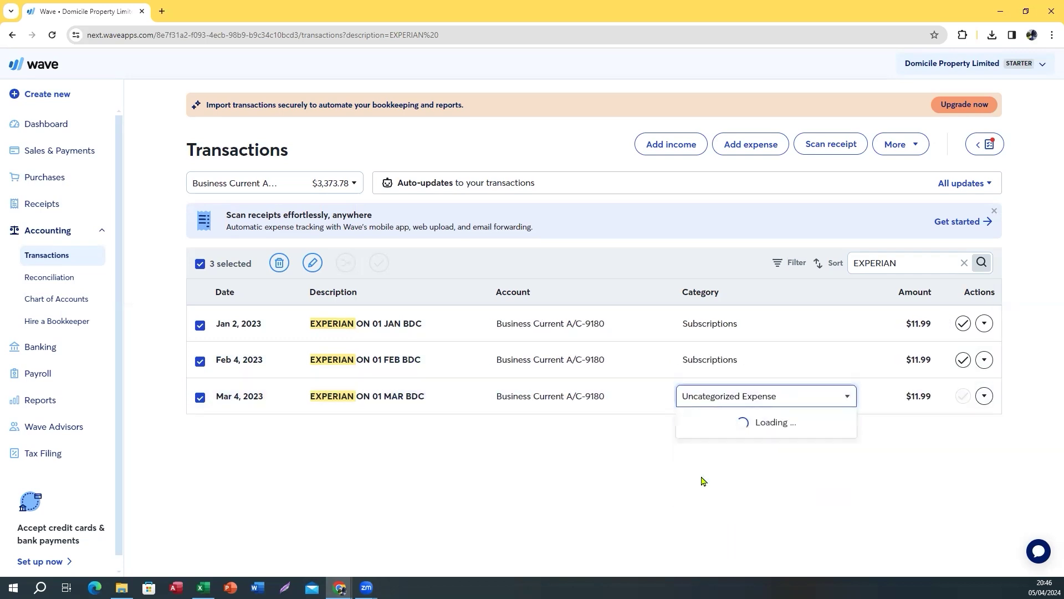
Bulk-mark all three EXPERIAN transactions as reviewed and clear the selection
left_click(313, 263)
left_click(375, 220)
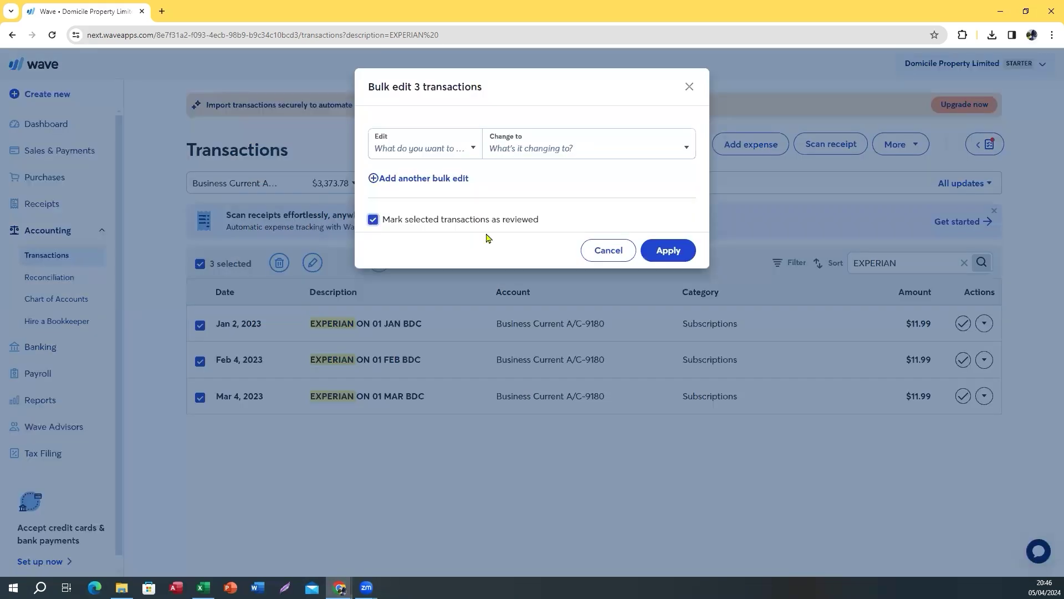
left_click(676, 251)
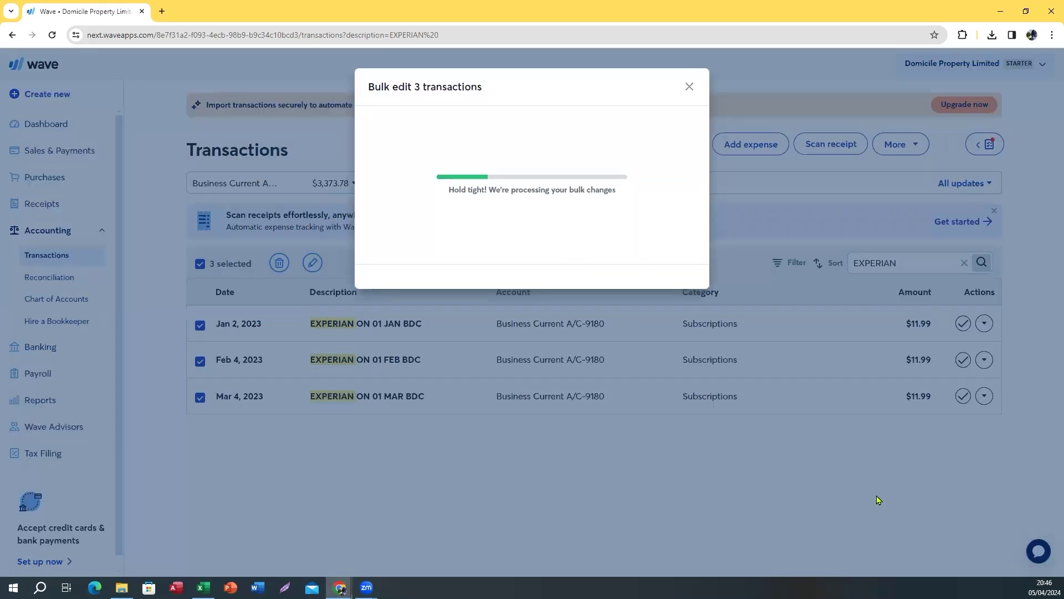
left_click(665, 180)
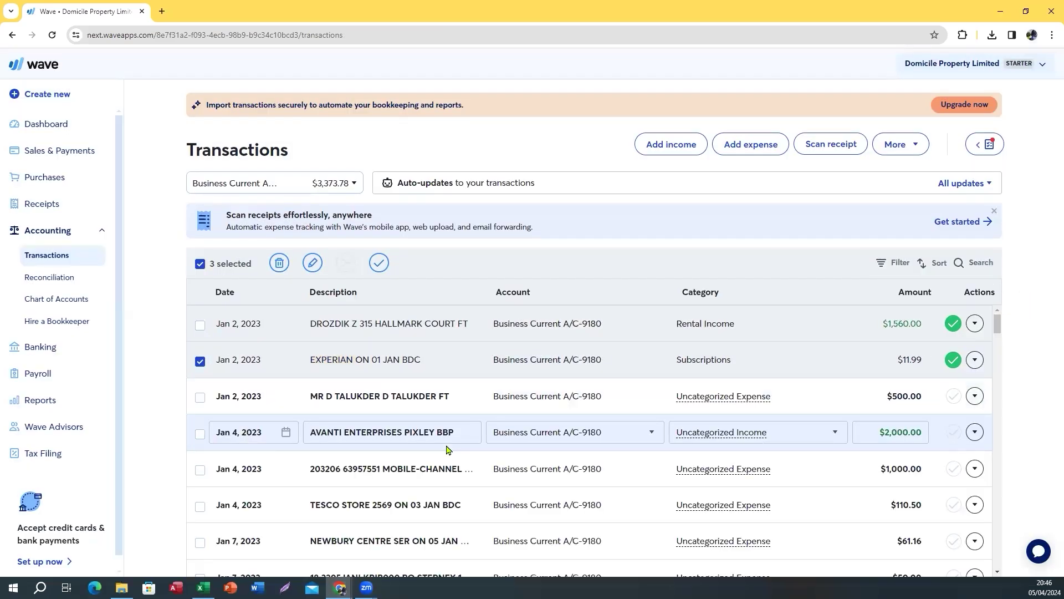
left_click(200, 263)
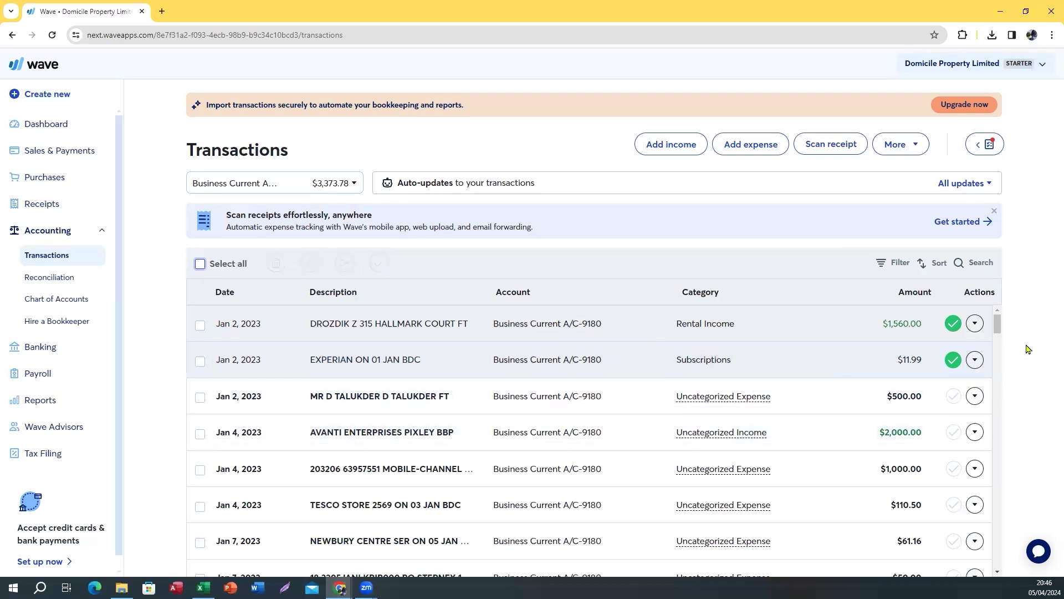
Select the payee name in the Jan 2 $500 payment's description
left_click_drag(999, 326, 998, 329)
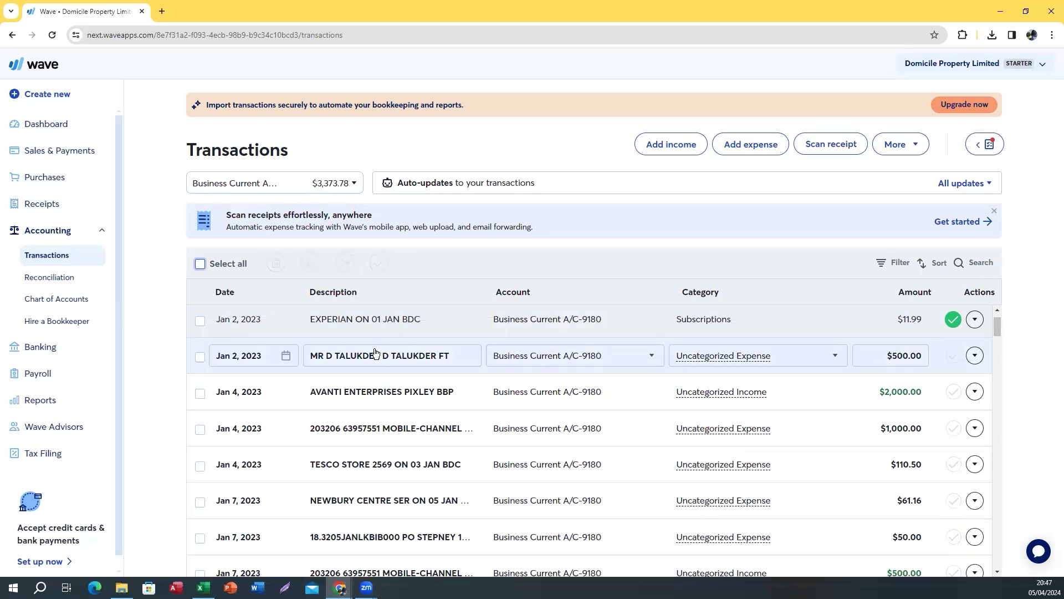
left_click(312, 356)
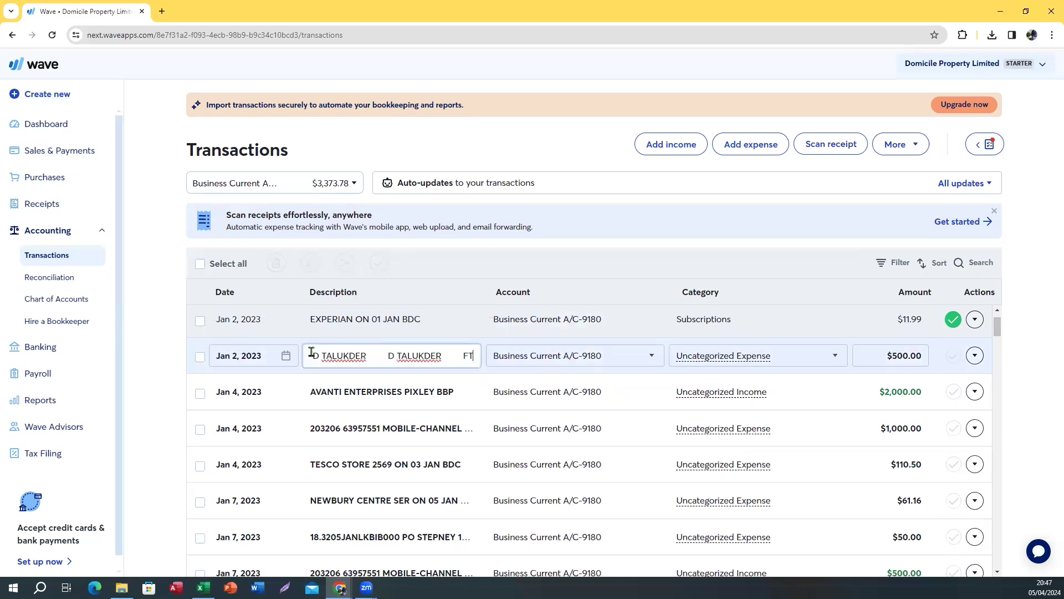
left_click_drag(366, 359, 308, 362)
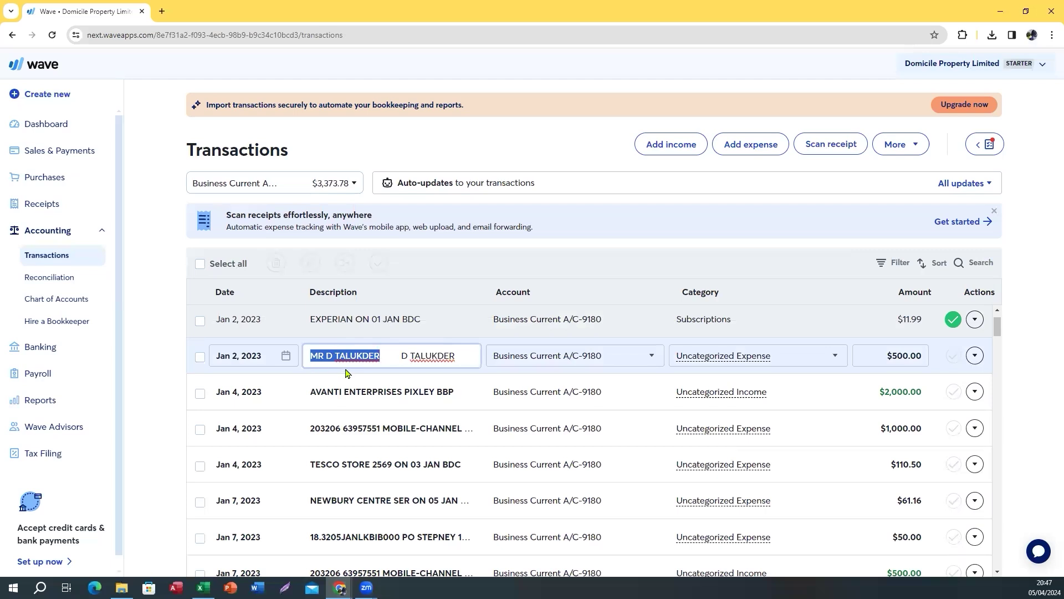
left_click(333, 356)
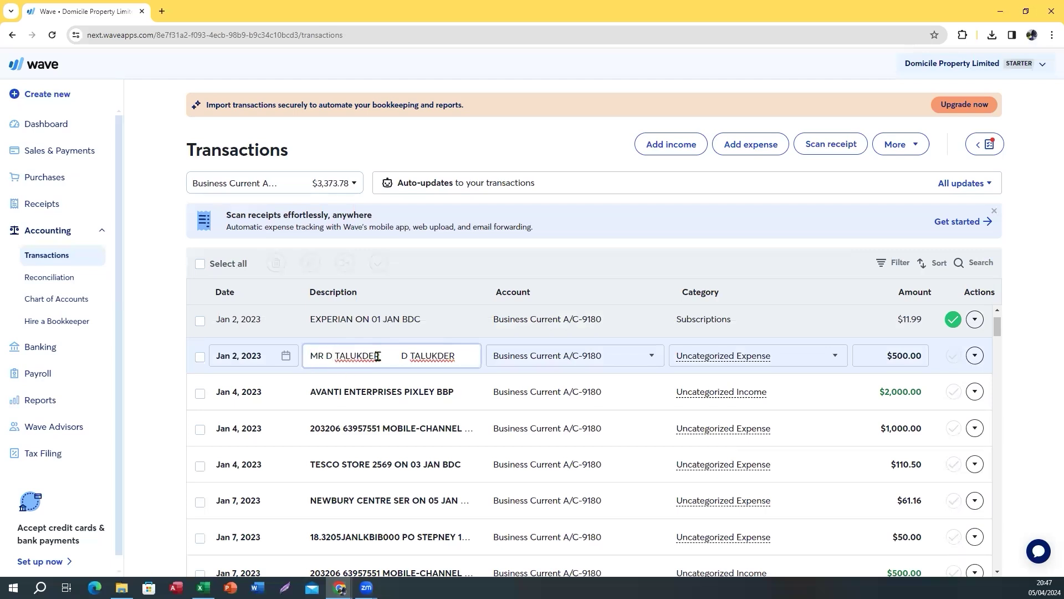
left_click_drag(381, 356, 292, 356)
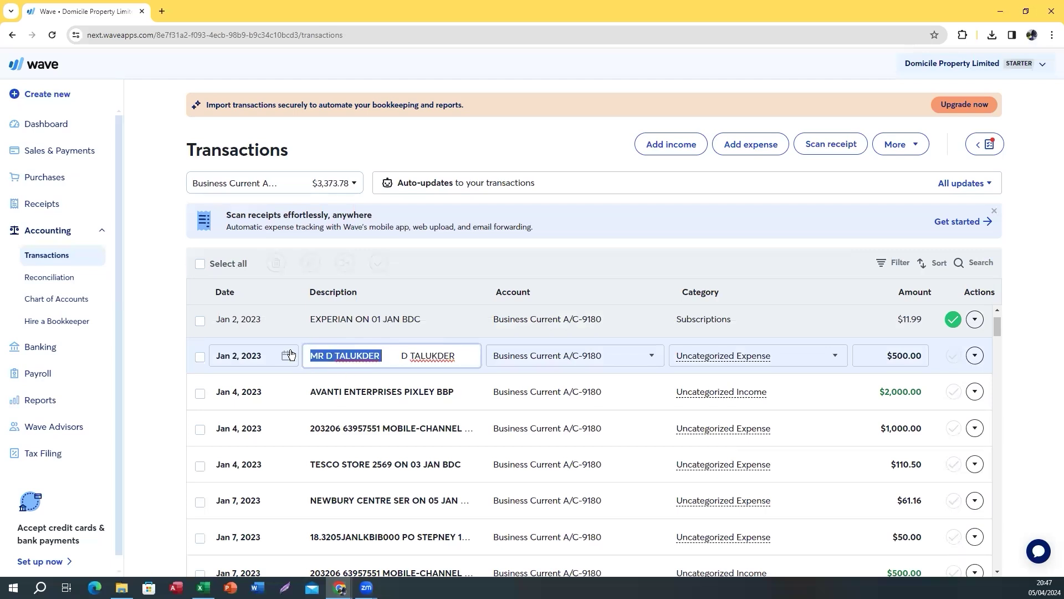
Search 'direc' in that payment's category list and add it as a new category
left_click(803, 362)
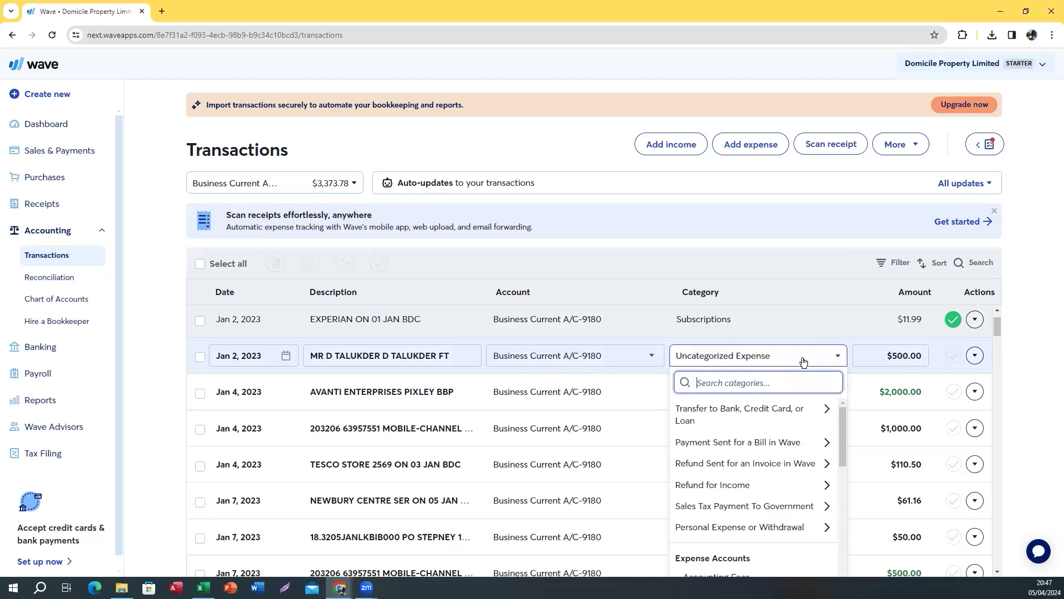
type("d")
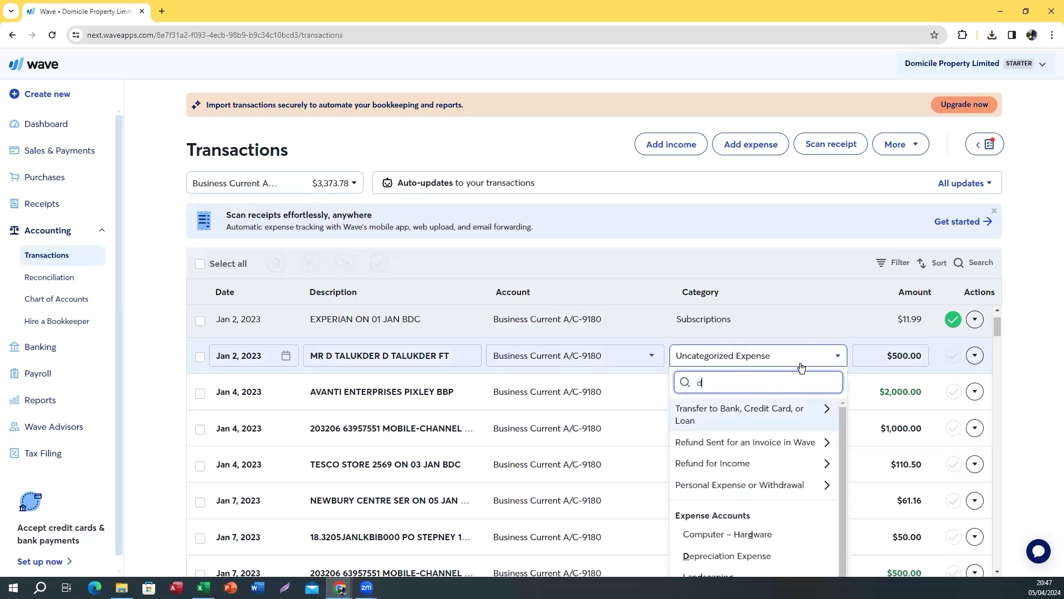
type("irec")
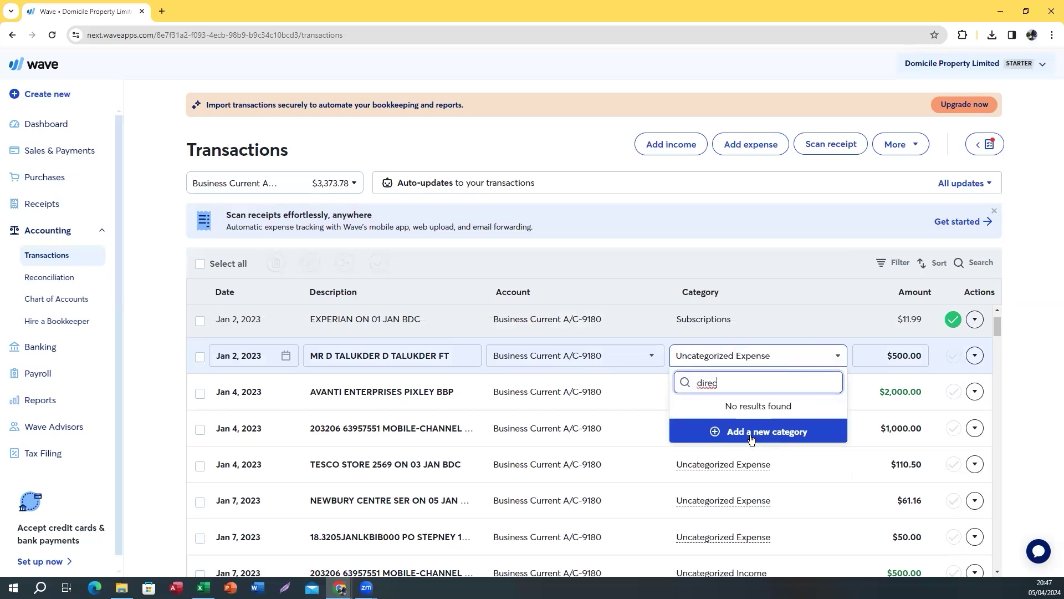
left_click(746, 431)
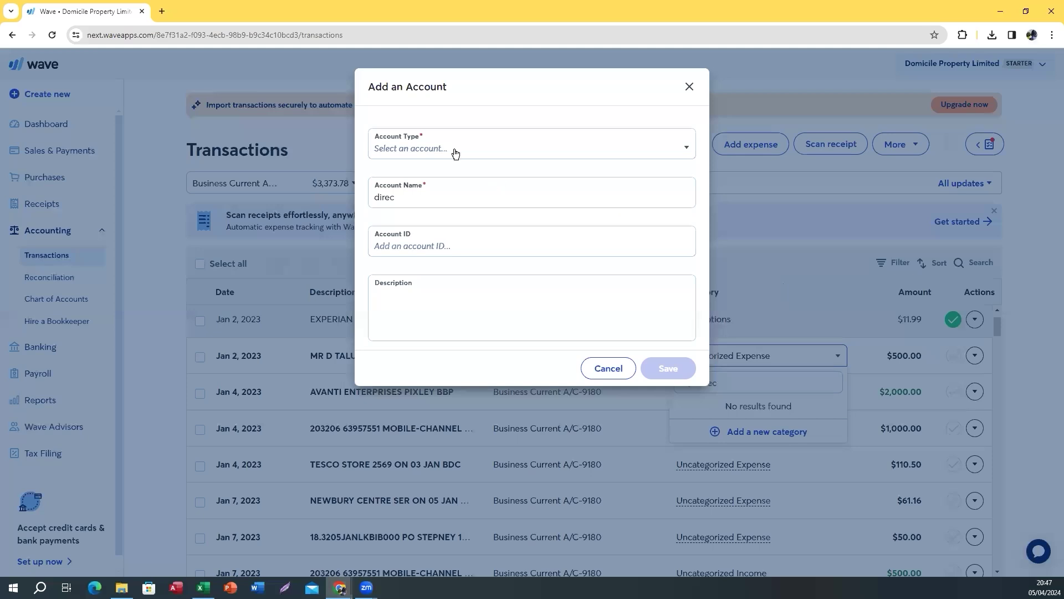
Save a new Other Short-Term Liability account named Directors Loan Account, ID 2020
left_click(453, 152)
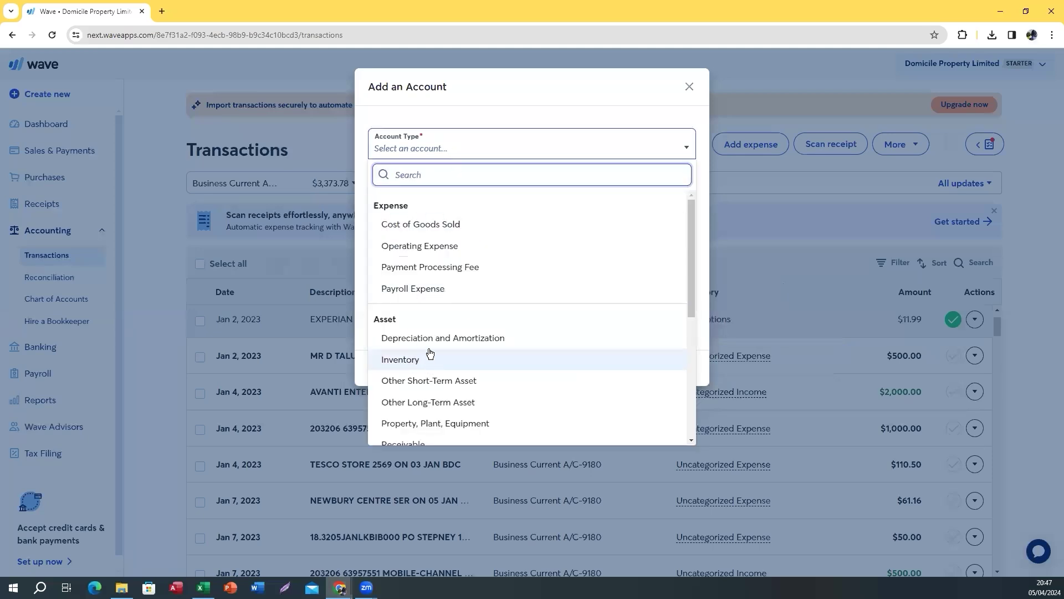
scroll(427, 357, "down", 5)
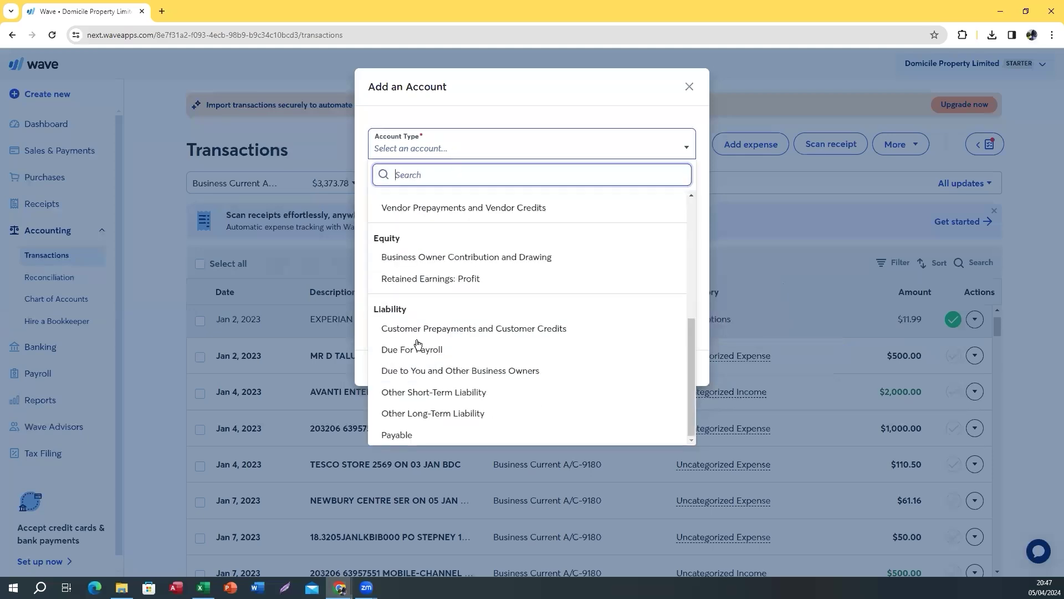
left_click(426, 392)
key("Tab")
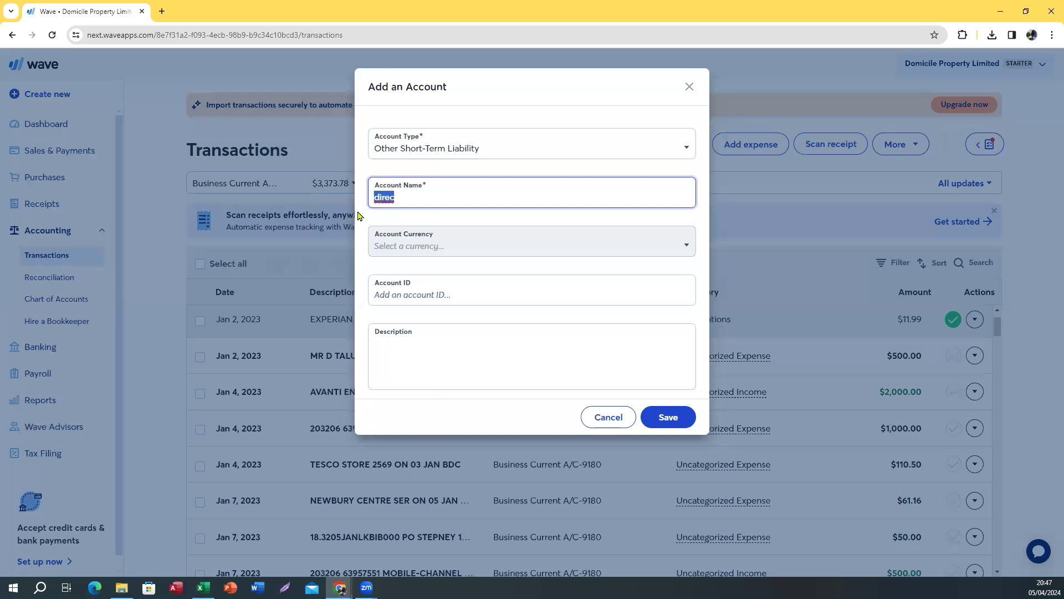
type("D")
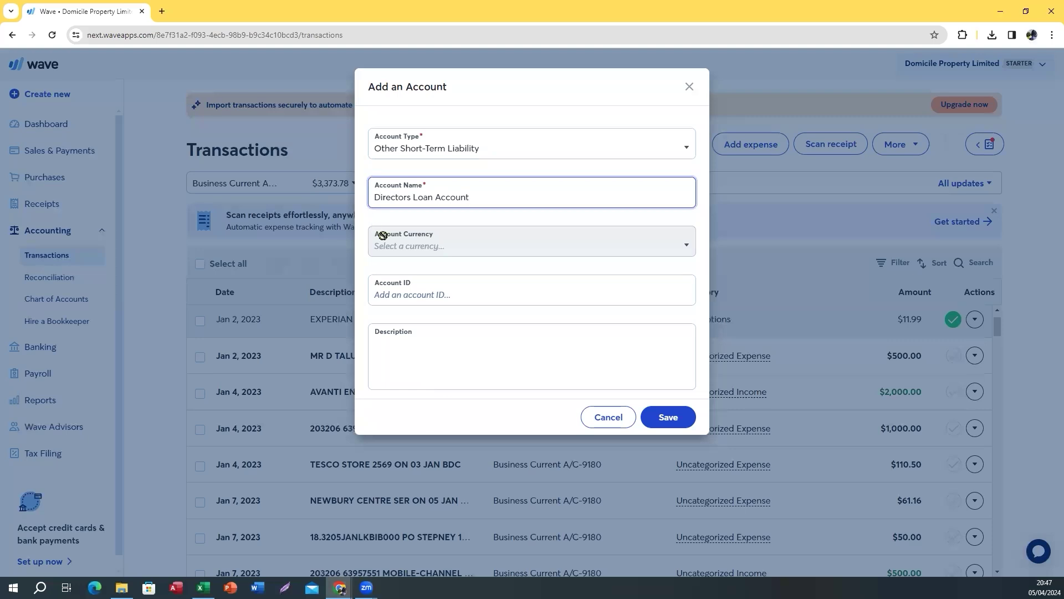
left_click(392, 296)
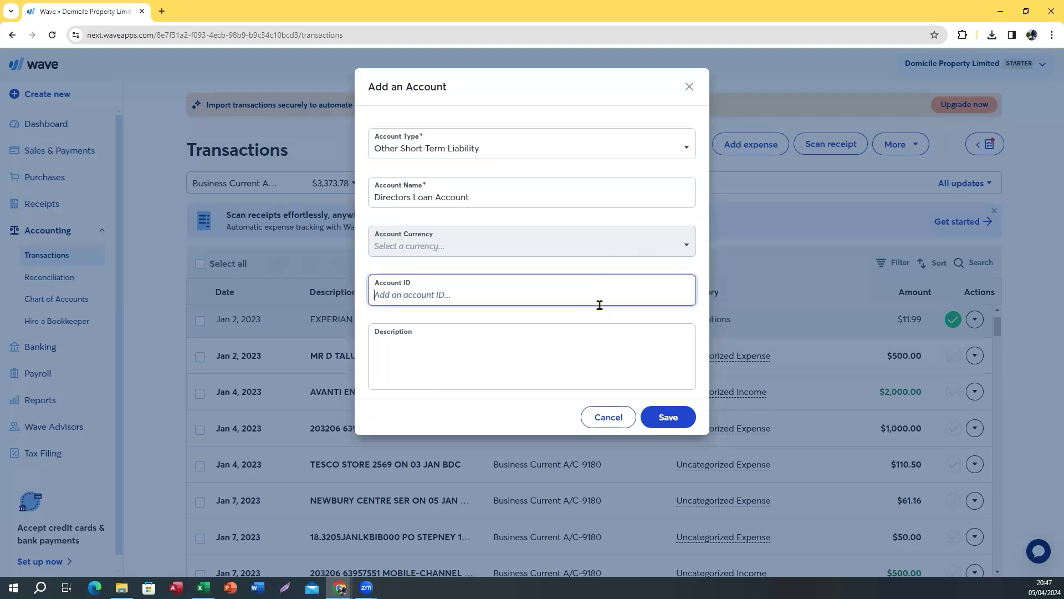
type("2020")
left_click(680, 422)
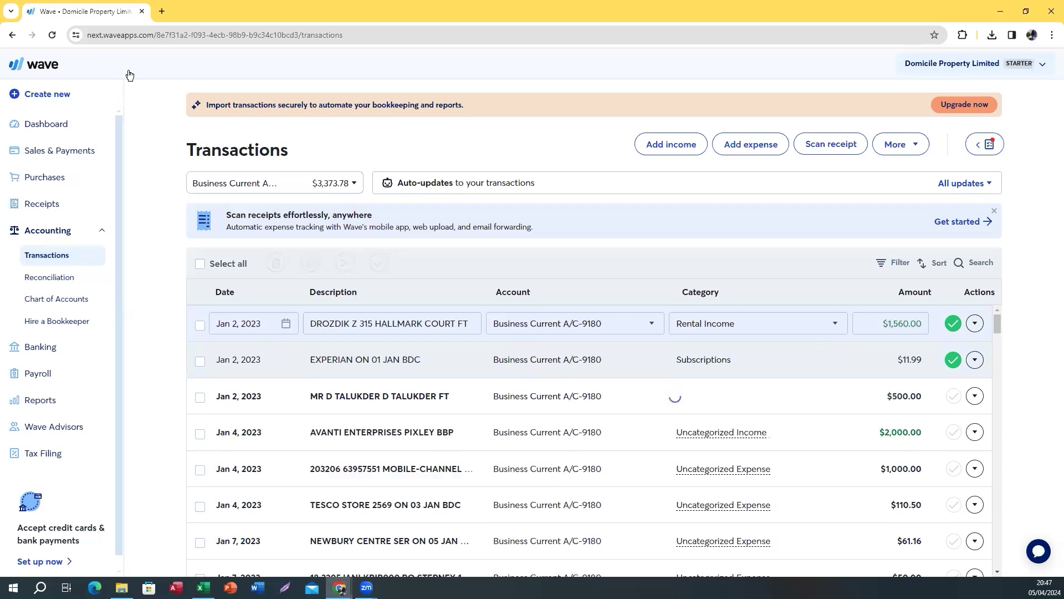
Search the transactions for the director's name to list the eight payer transfers
left_click(963, 265)
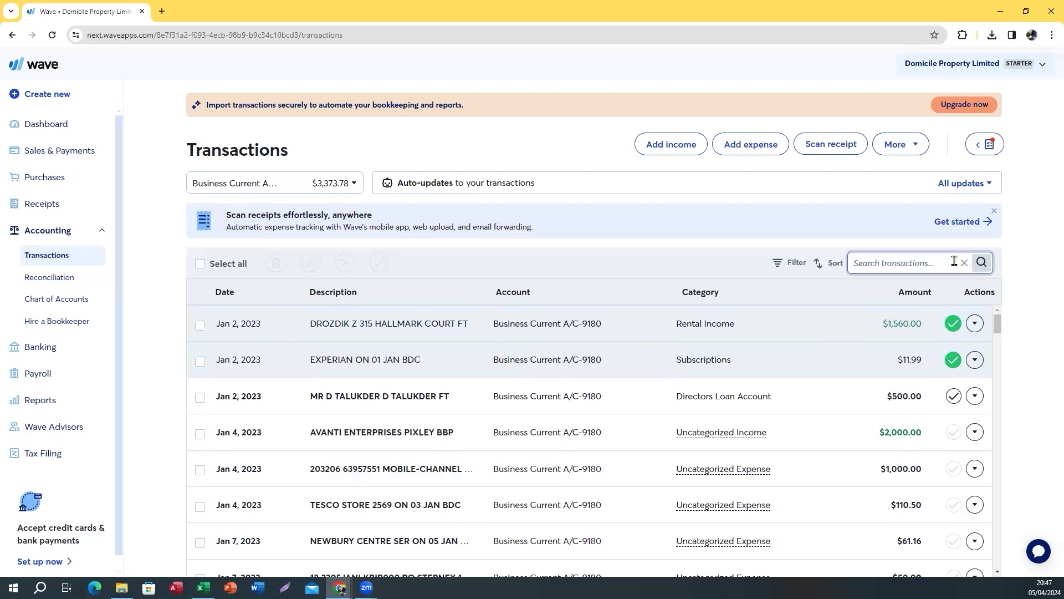
key("Return")
left_click(585, 432)
scroll(584, 430, "down", 1)
scroll(585, 429, "up", 1)
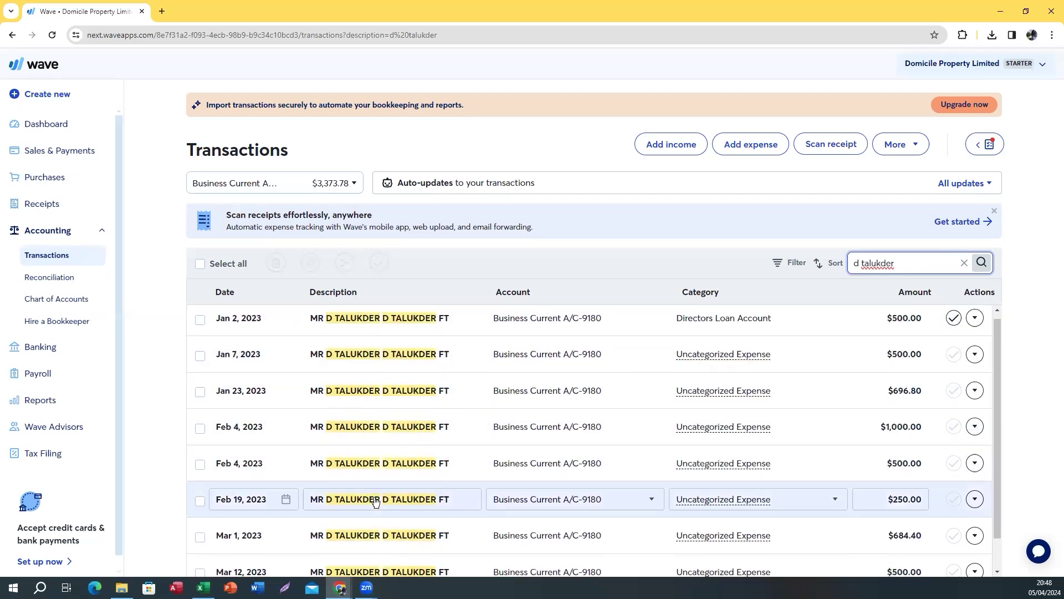
scroll(347, 460, "down", 1)
Begin a bulk category change to 'di' on all eight, then abandon it and refresh
left_click(201, 264)
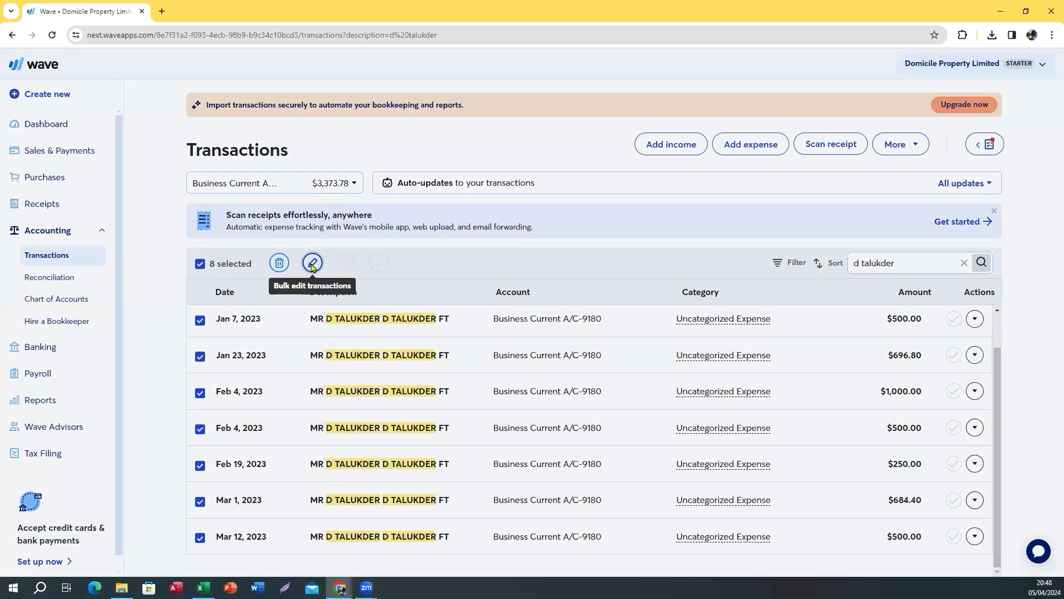
left_click(312, 264)
left_click(399, 150)
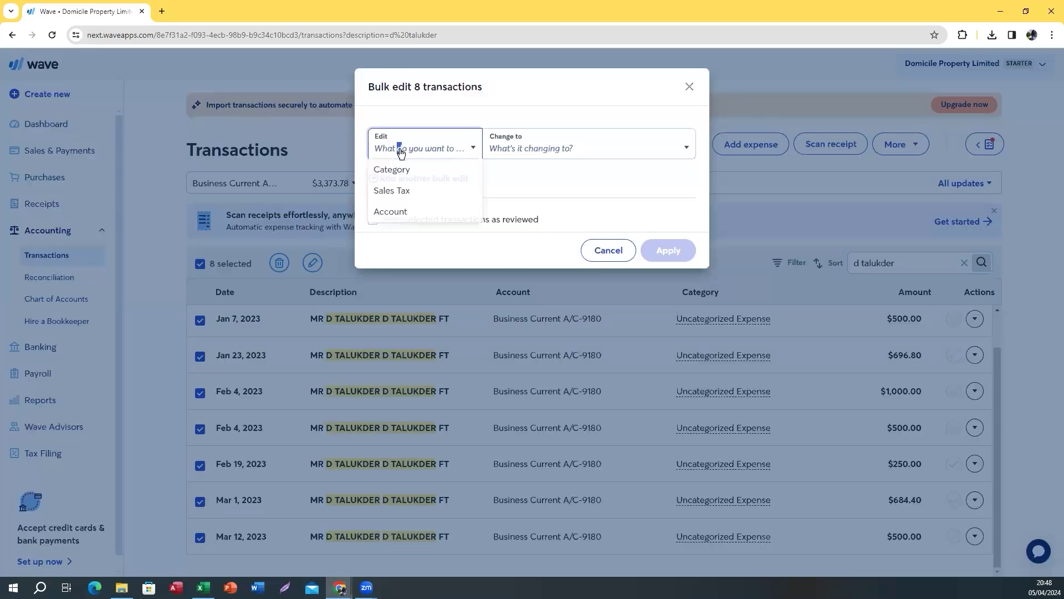
left_click(400, 168)
left_click(550, 147)
type("dir")
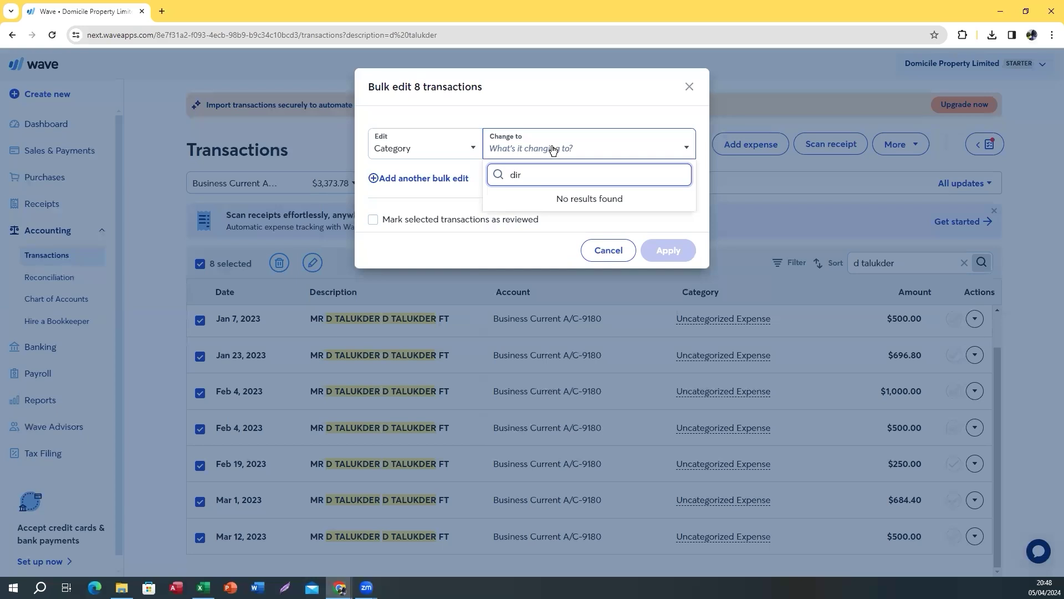
left_click(688, 87)
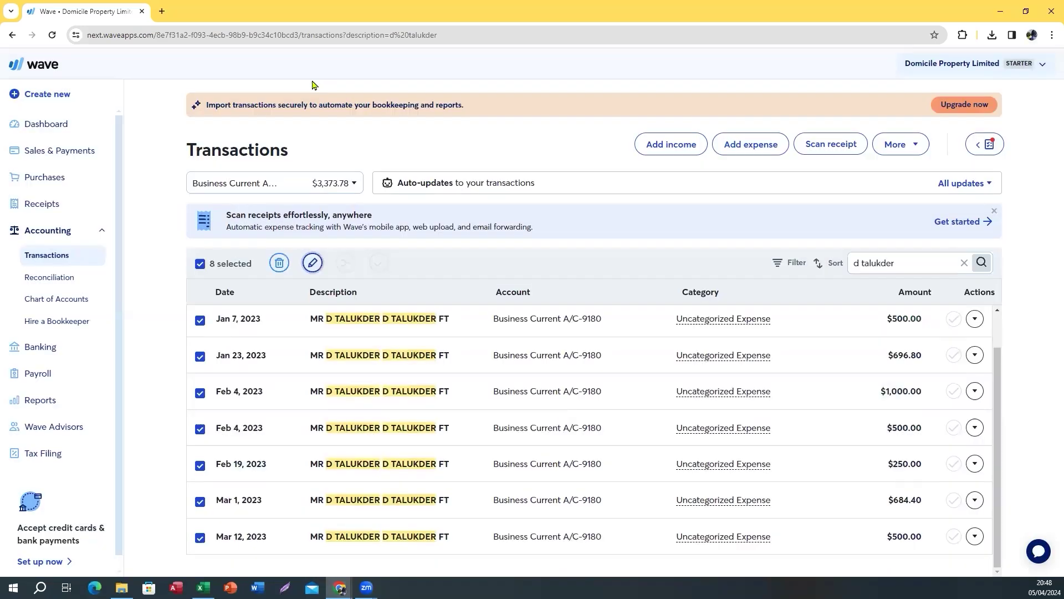
left_click(52, 36)
left_click(288, 387)
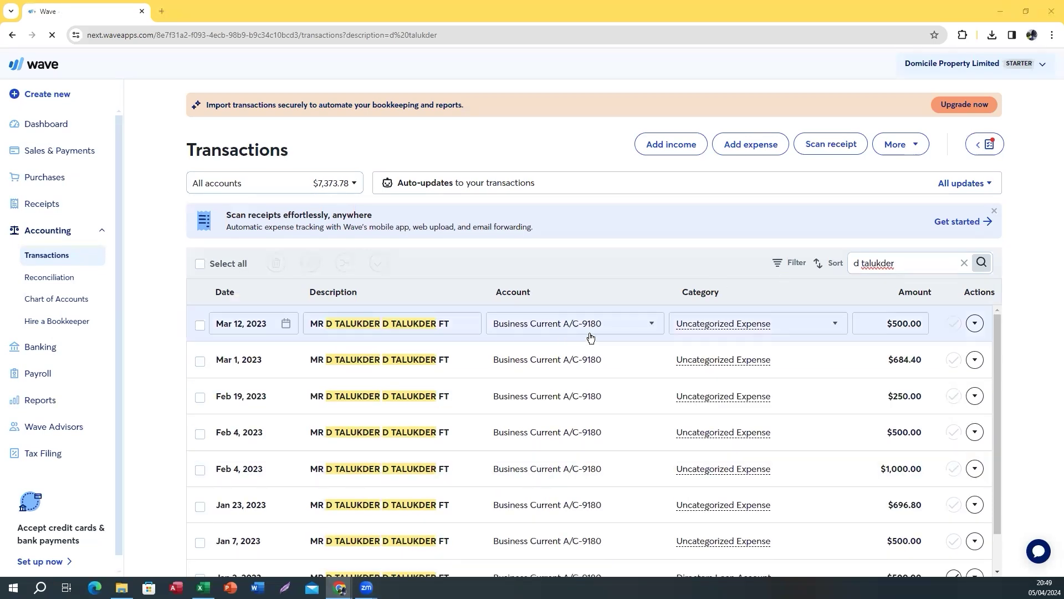
Bulk-change all eight transfers to Directors Loan Account and mark them reviewed
left_click(909, 260)
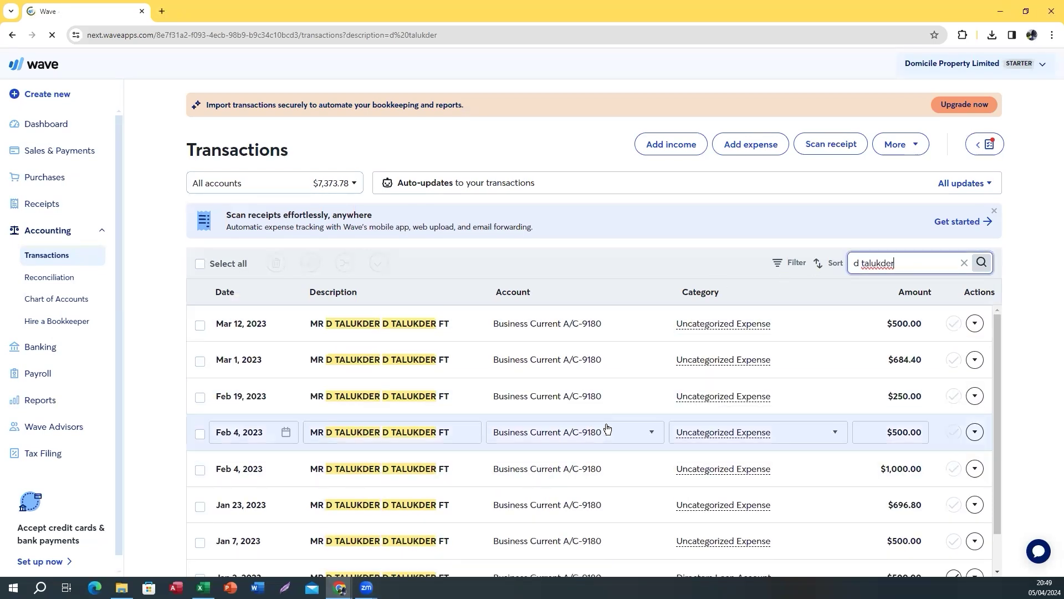
left_click(200, 265)
left_click(311, 264)
left_click(418, 148)
left_click(443, 168)
left_click(539, 148)
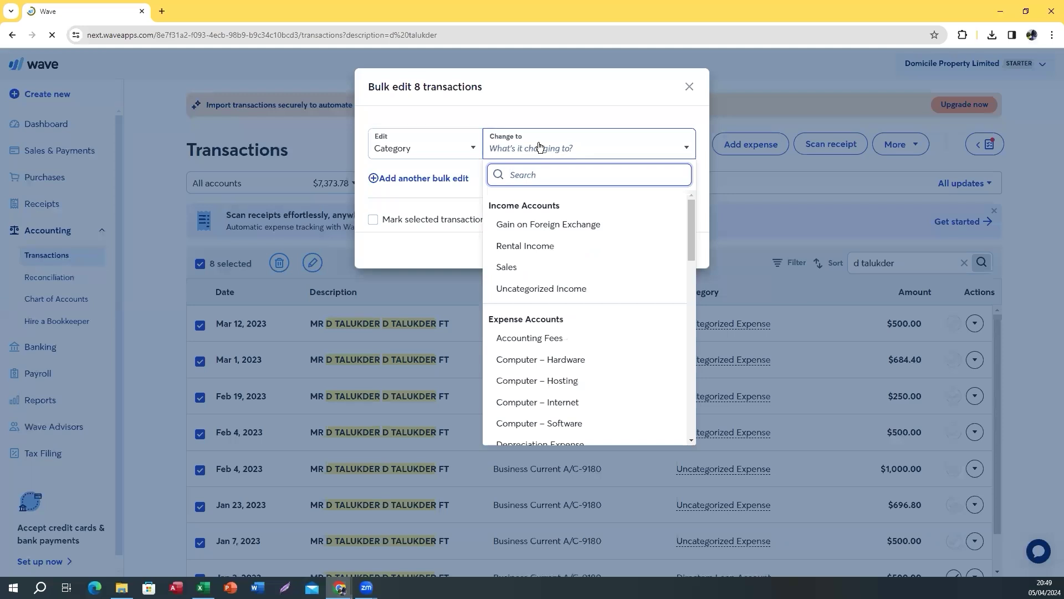
type("dir")
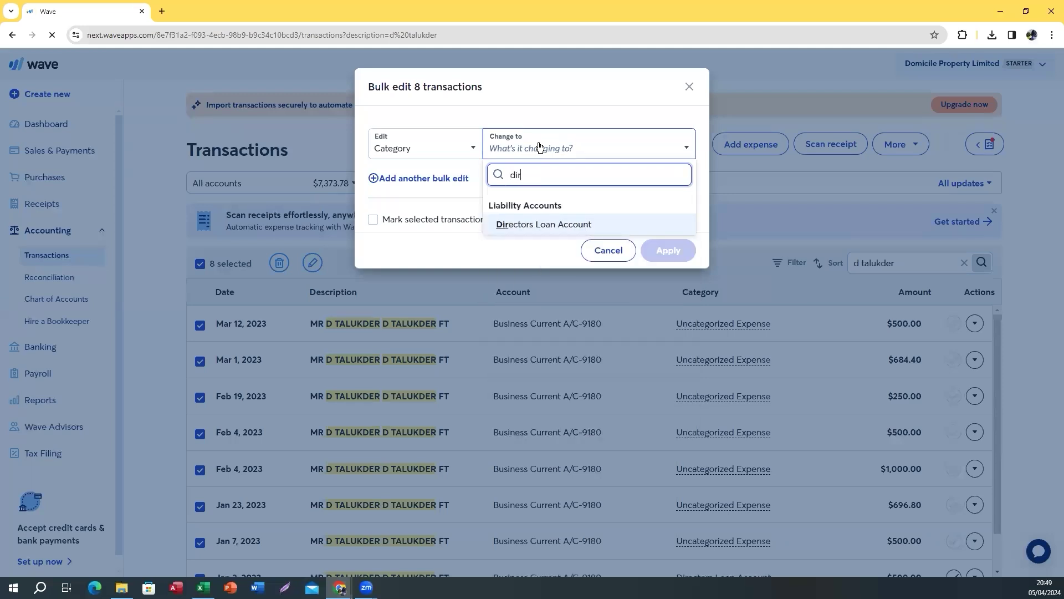
left_click(521, 224)
left_click(373, 221)
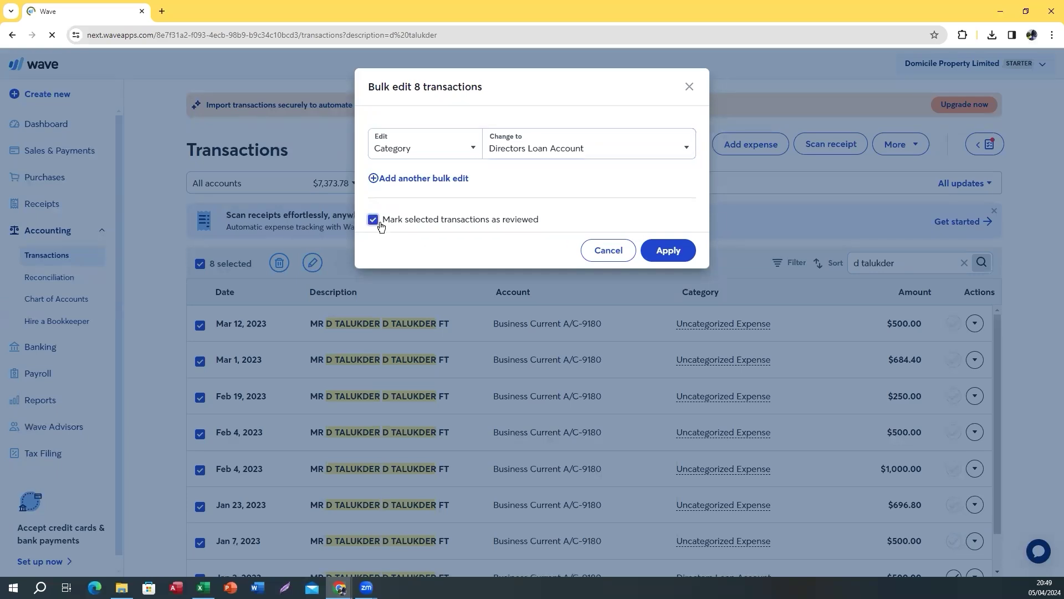
left_click(660, 253)
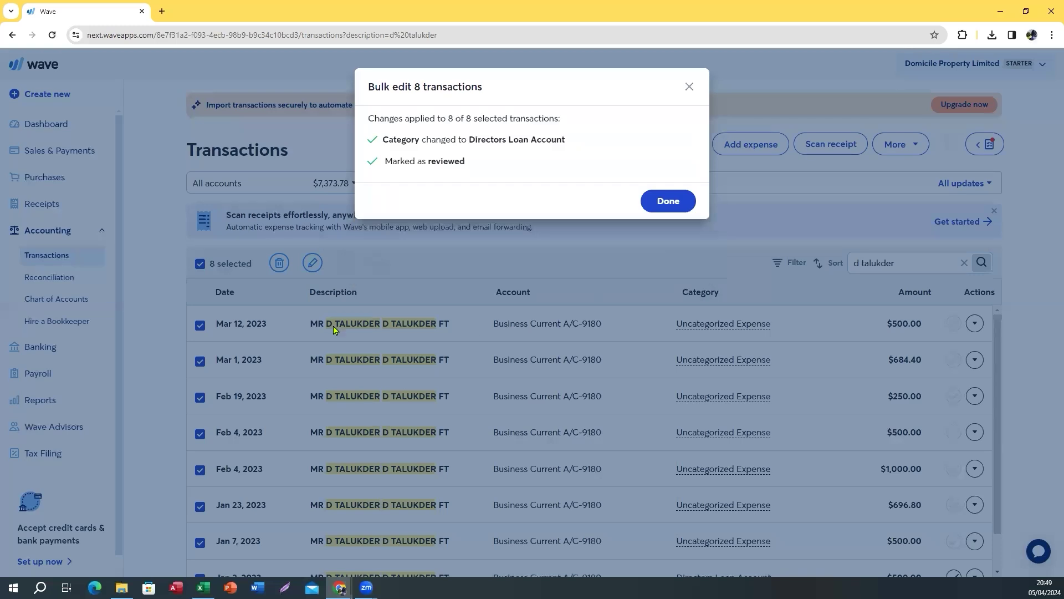
left_click(666, 200)
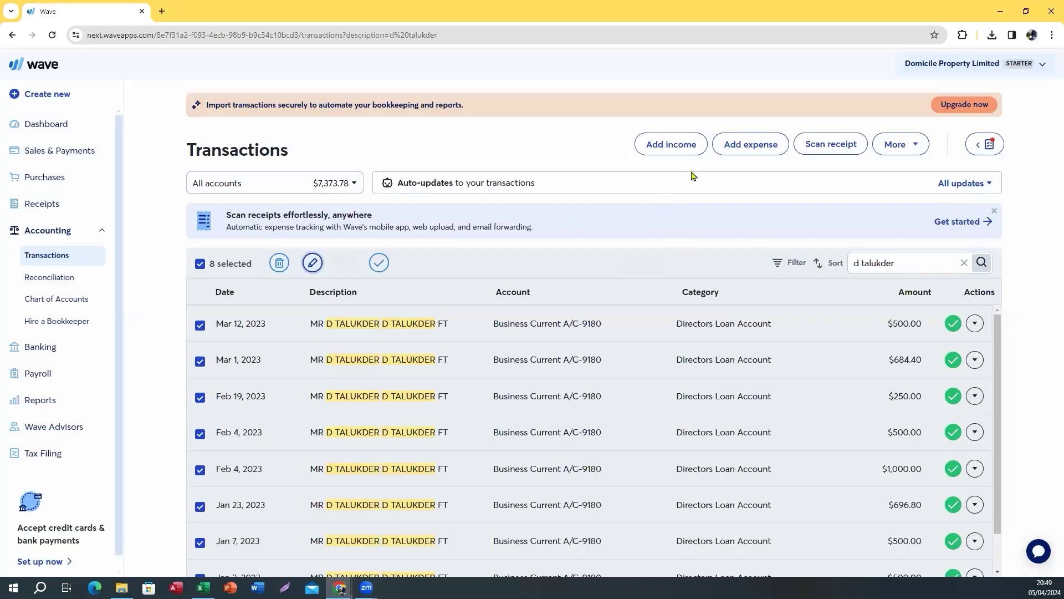
Remove the payer search and apply a Category filter of Uncategorized only
left_click(964, 263)
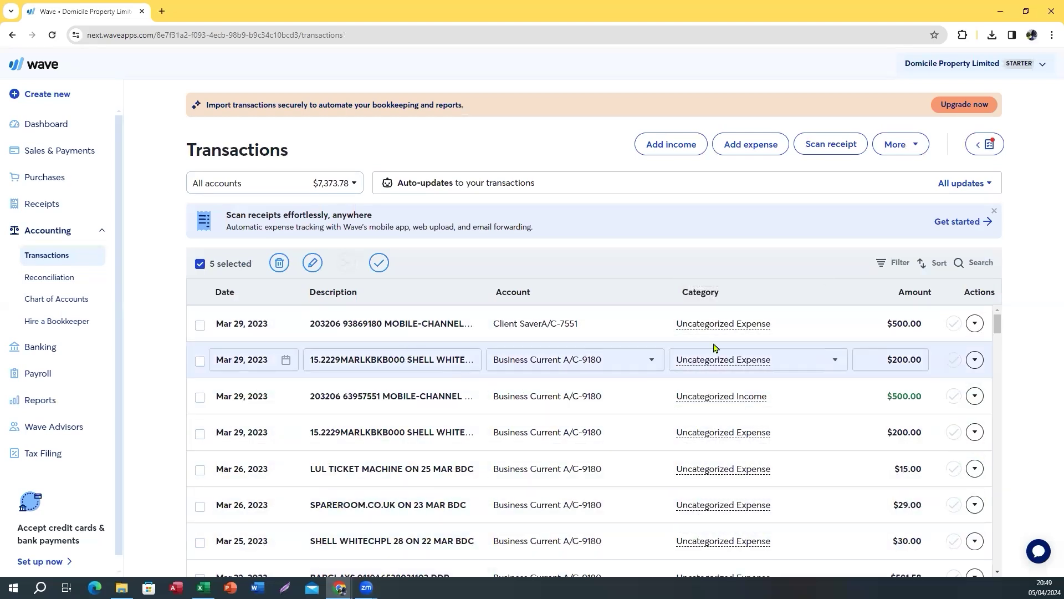
left_click(893, 262)
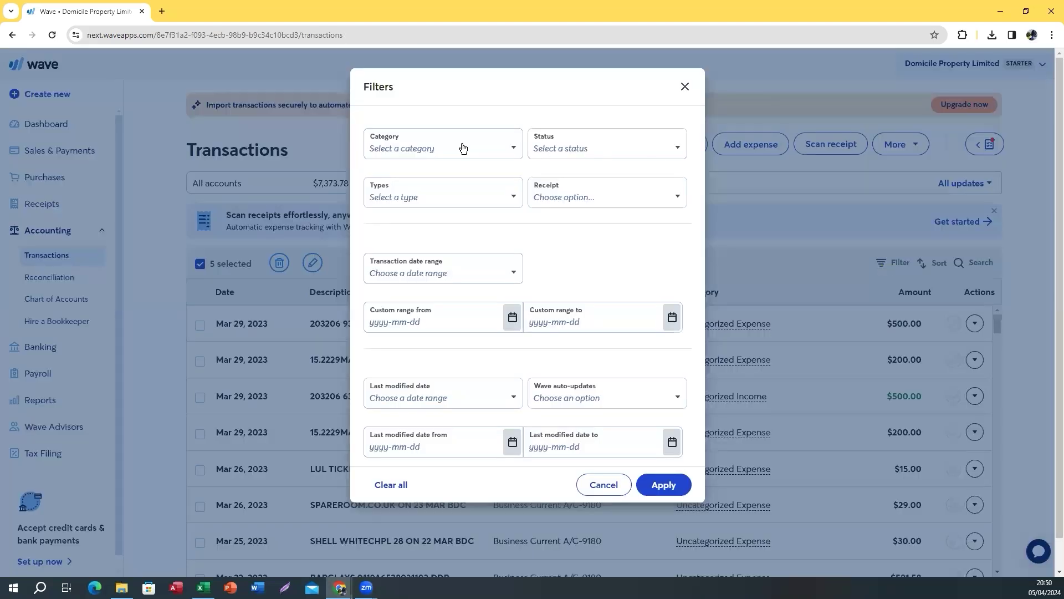
left_click(463, 148)
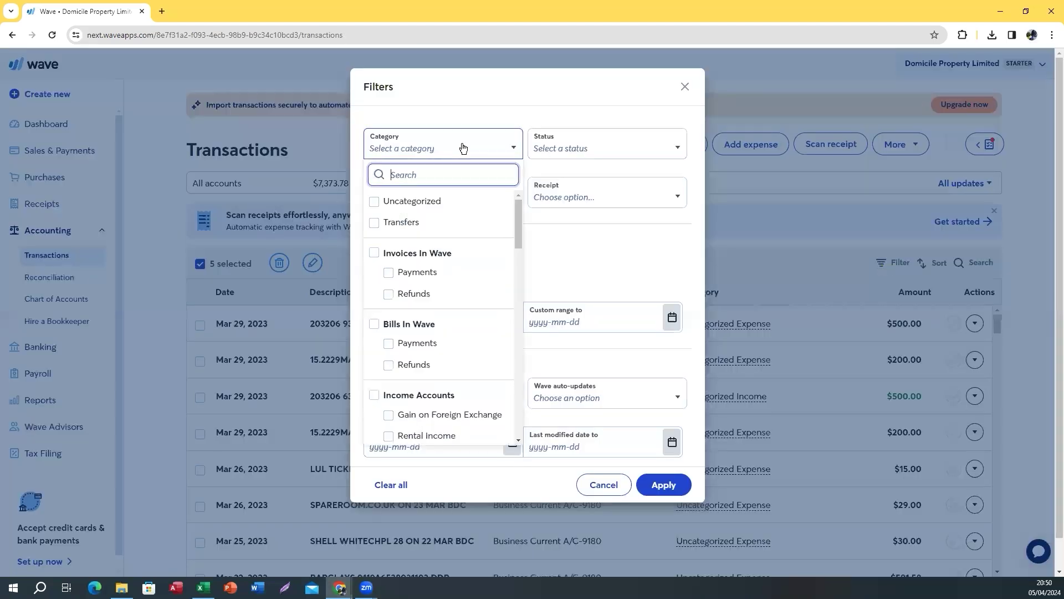
left_click(375, 205)
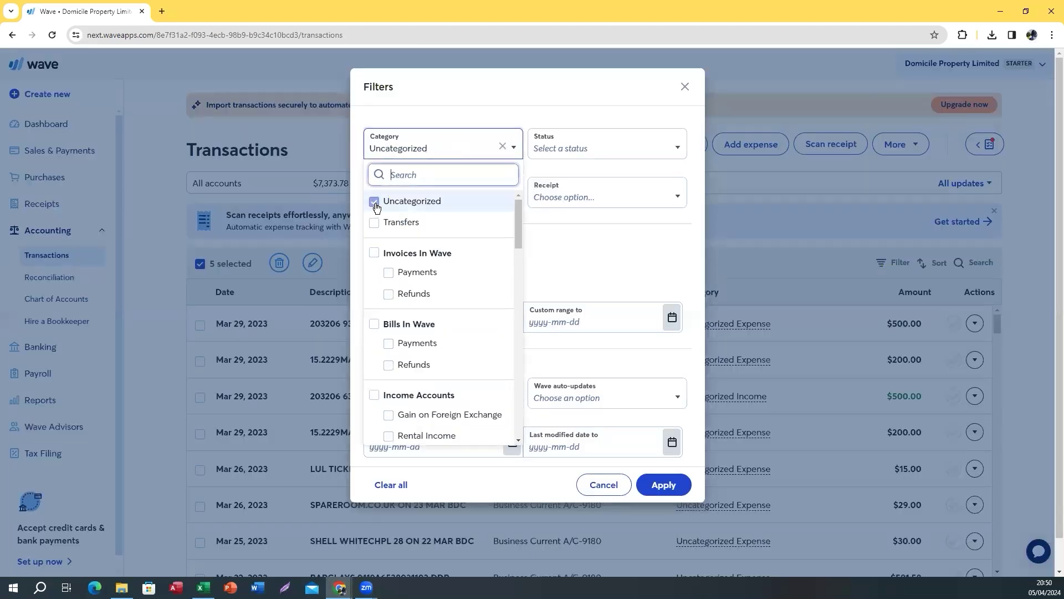
left_click(608, 240)
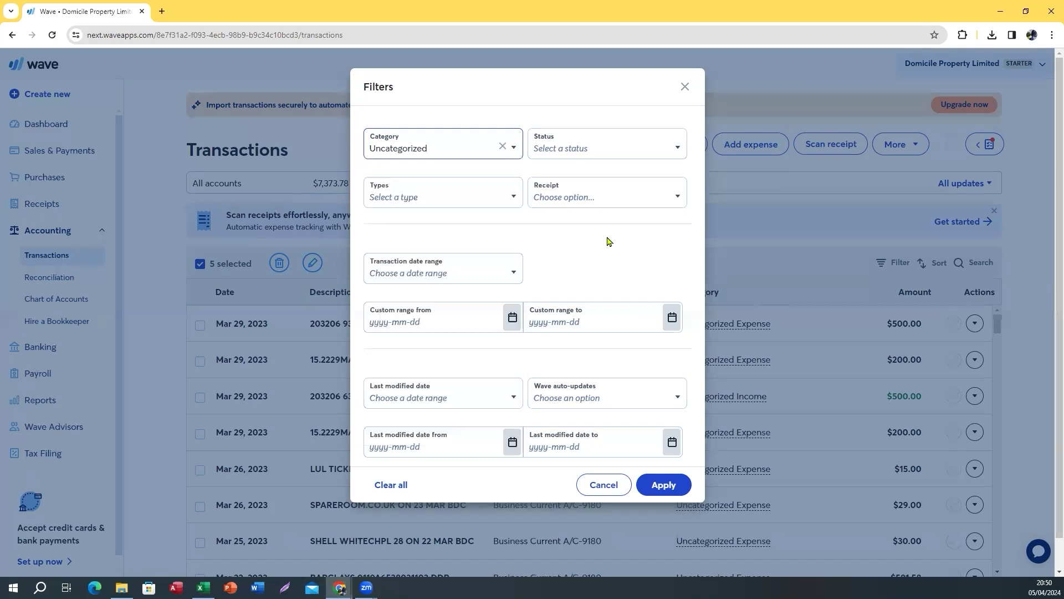
left_click(664, 489)
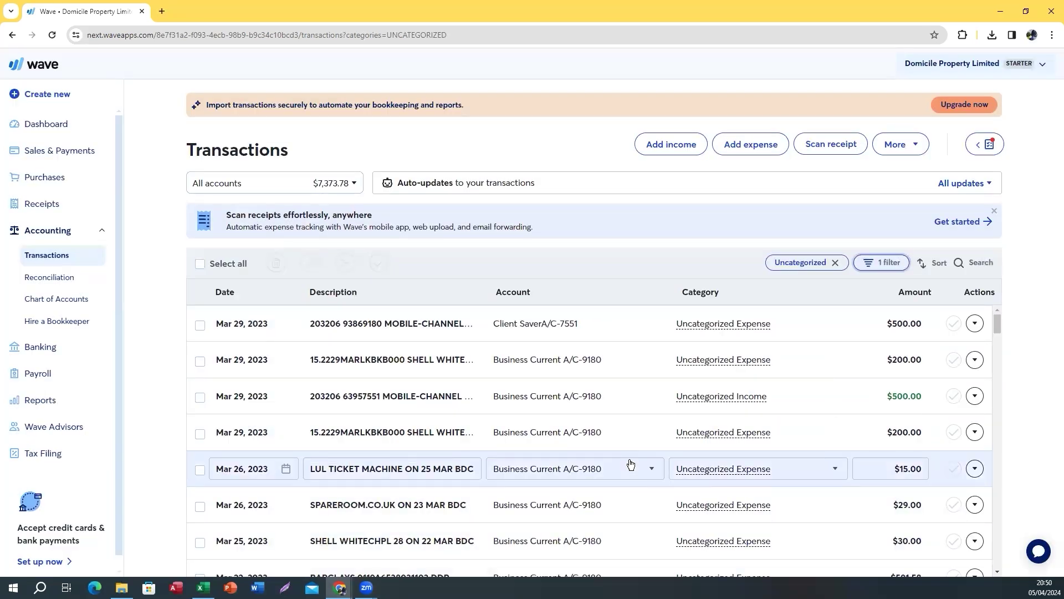
scroll(606, 433, "down", 10)
scroll(605, 437, "down", 15)
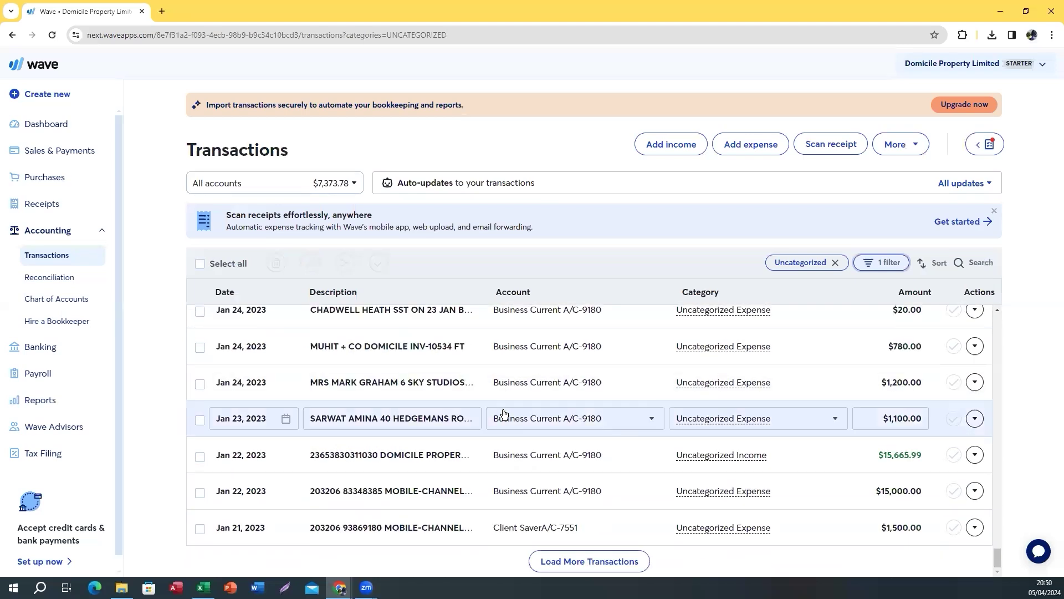
scroll(502, 415, "up", 20)
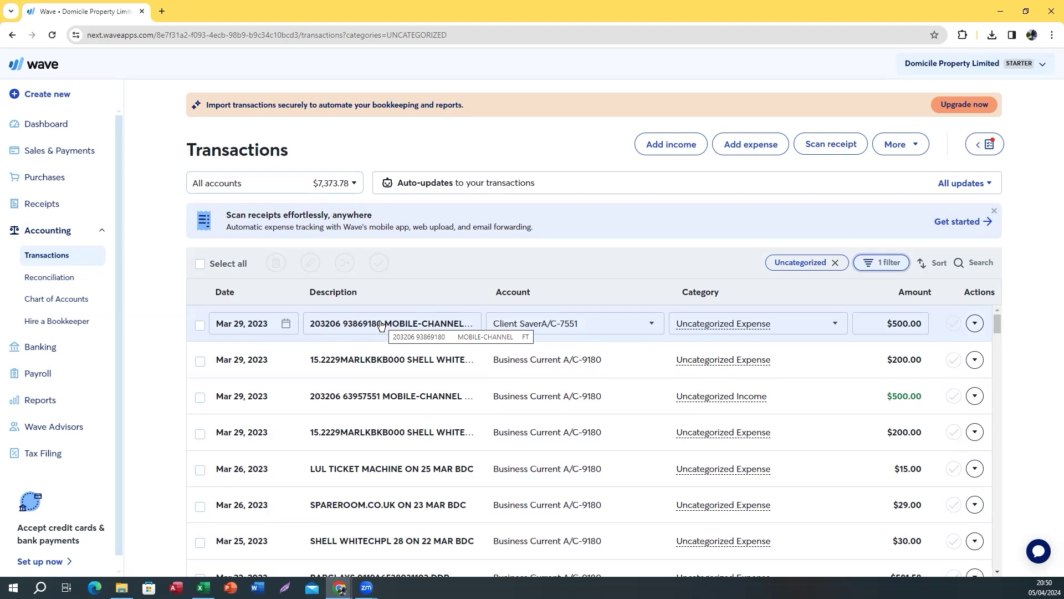
Inspect the Mar 29 $500 Client Saver payment's full description and reference
left_click(410, 322)
left_click_drag(350, 323, 487, 328)
left_click(397, 357)
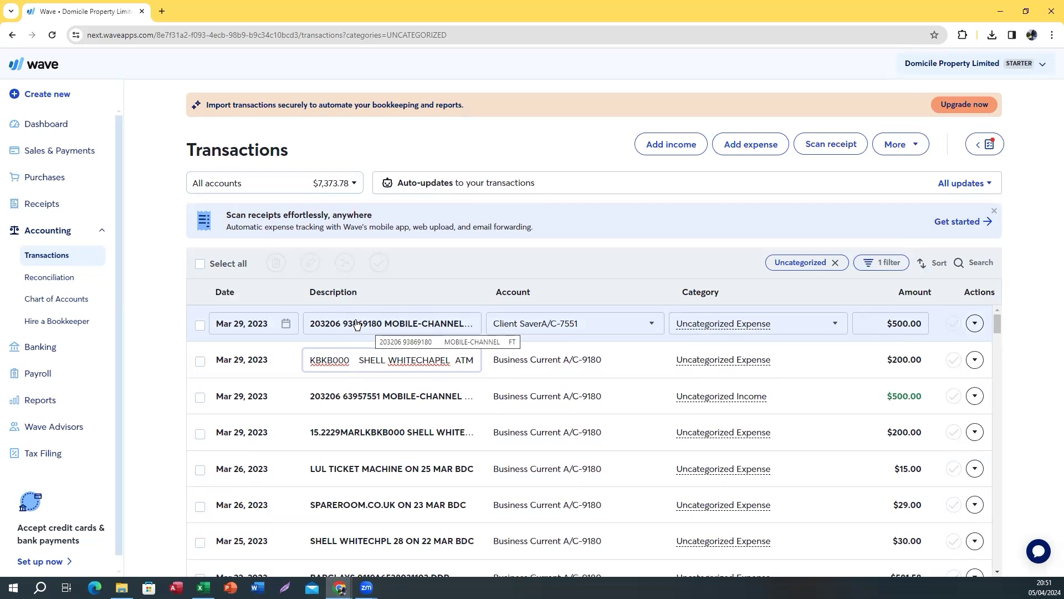
Categorise it as Transfer to Bank, Credit Card, or Loan, matched to the Mar 29 Business Current deposit
left_click(767, 324)
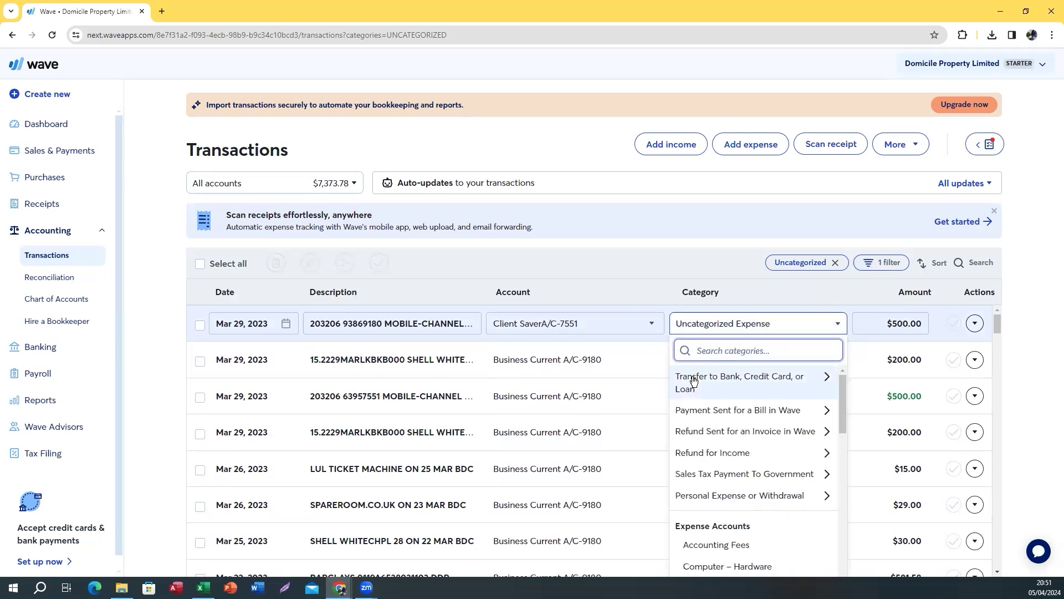
left_click(694, 382)
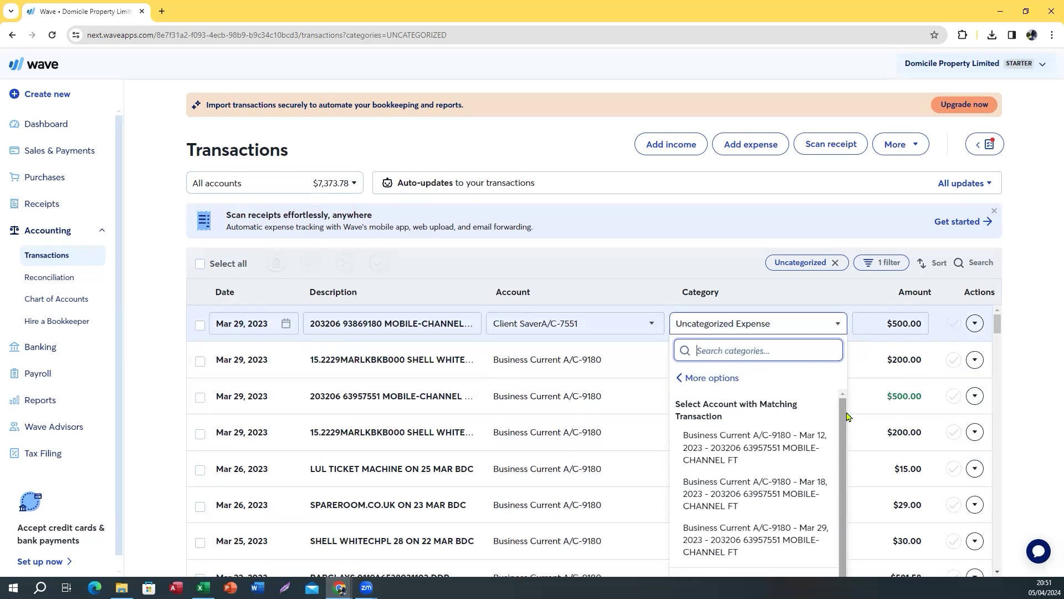
scroll(850, 426, "down", 1)
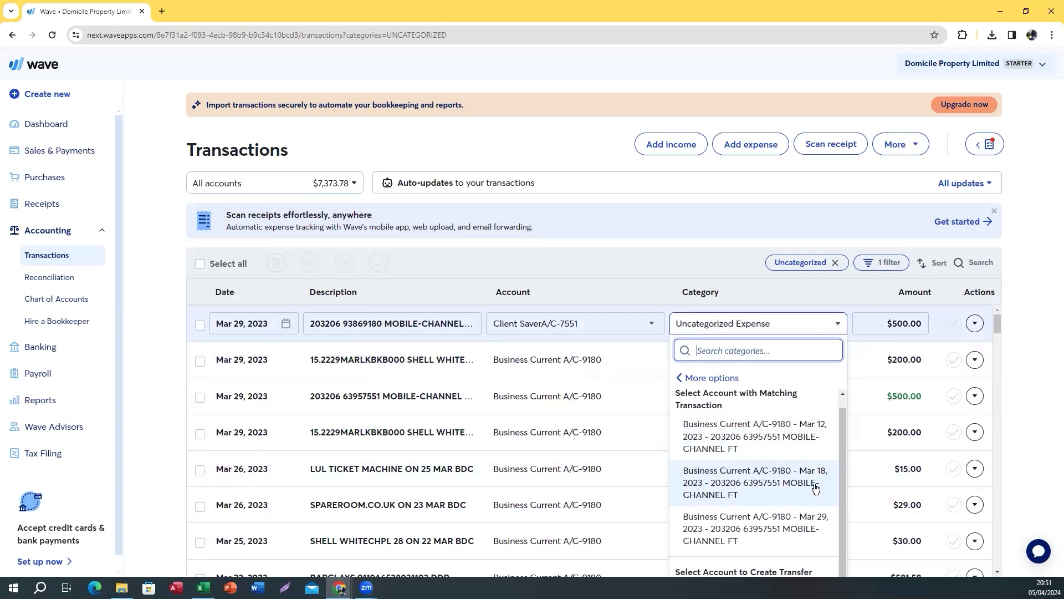
left_click(719, 528)
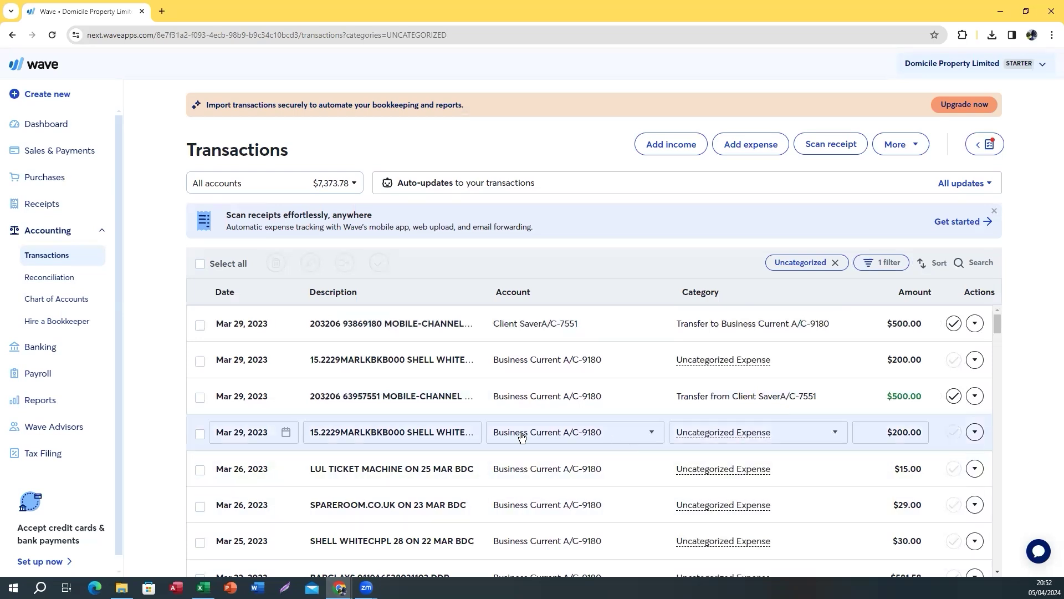
Categorise the Mar 20 $1,500 Client Saver payment as a transfer matched to the Business Current A/C-9180 deposit
left_click_drag(997, 327, 997, 343)
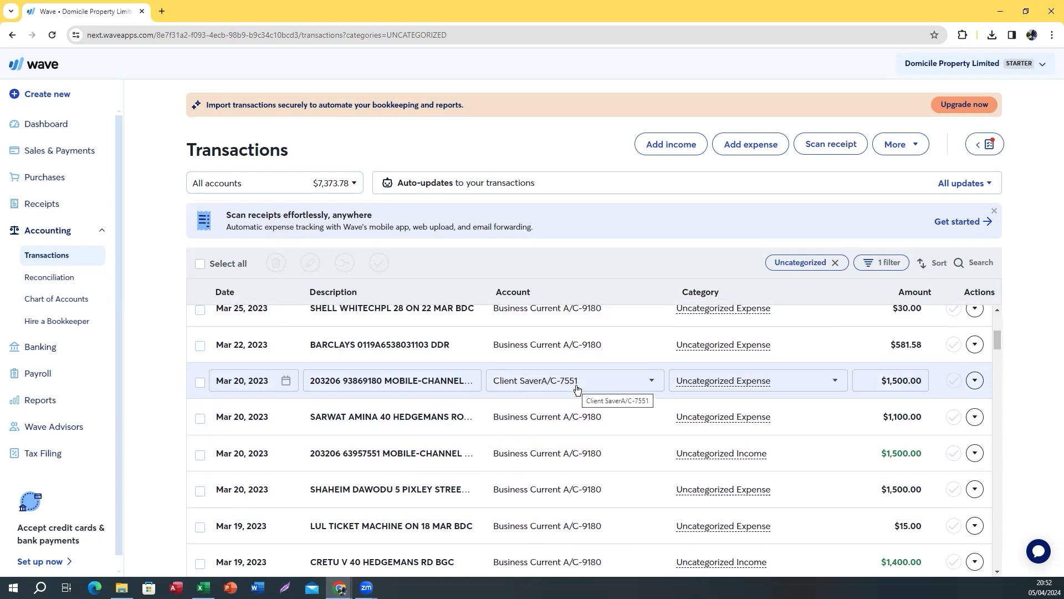
left_click(750, 383)
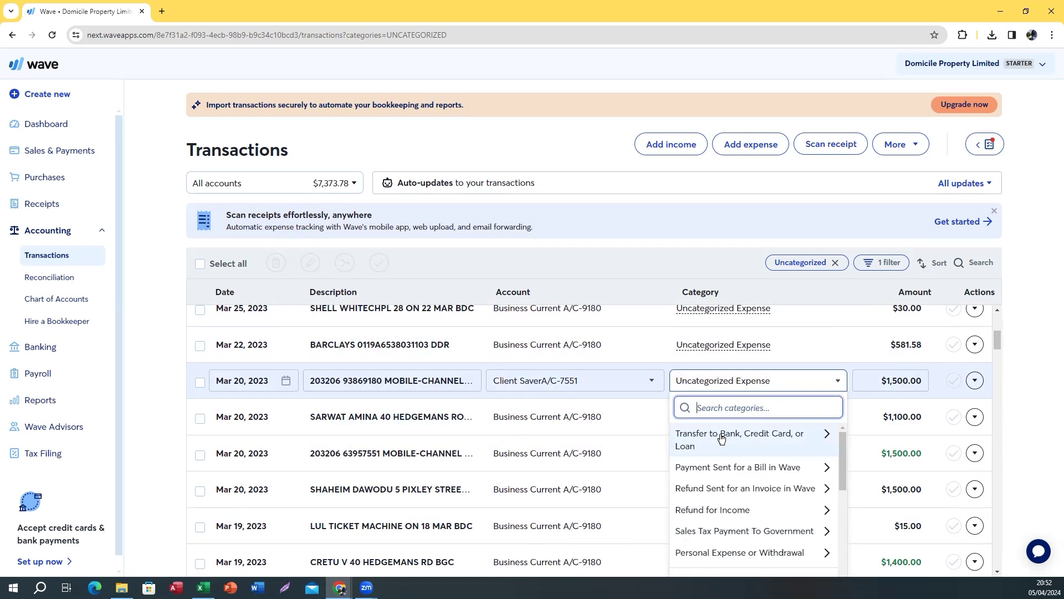
left_click(702, 438)
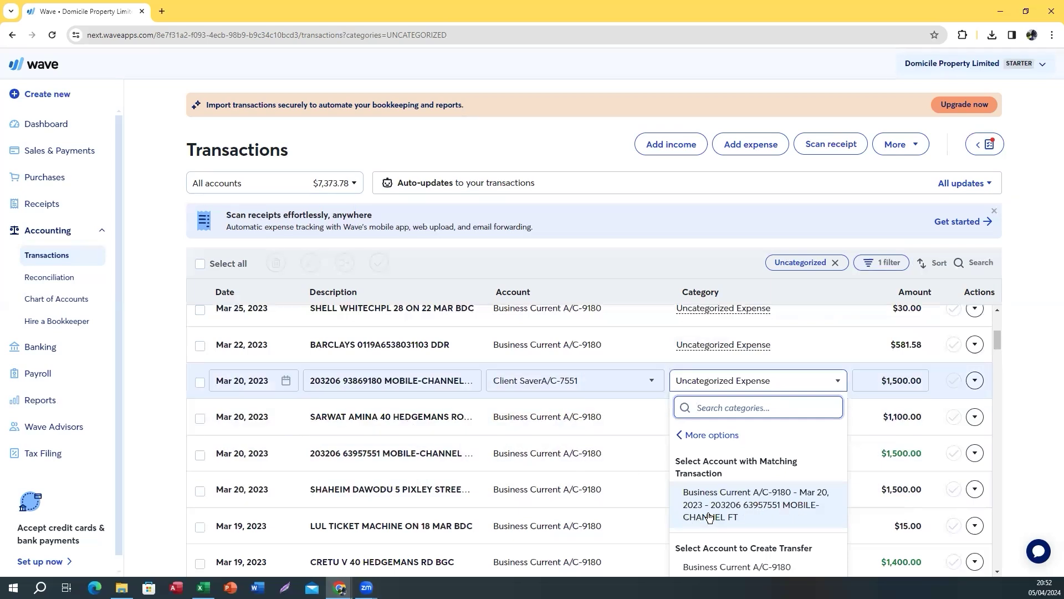
left_click(759, 506)
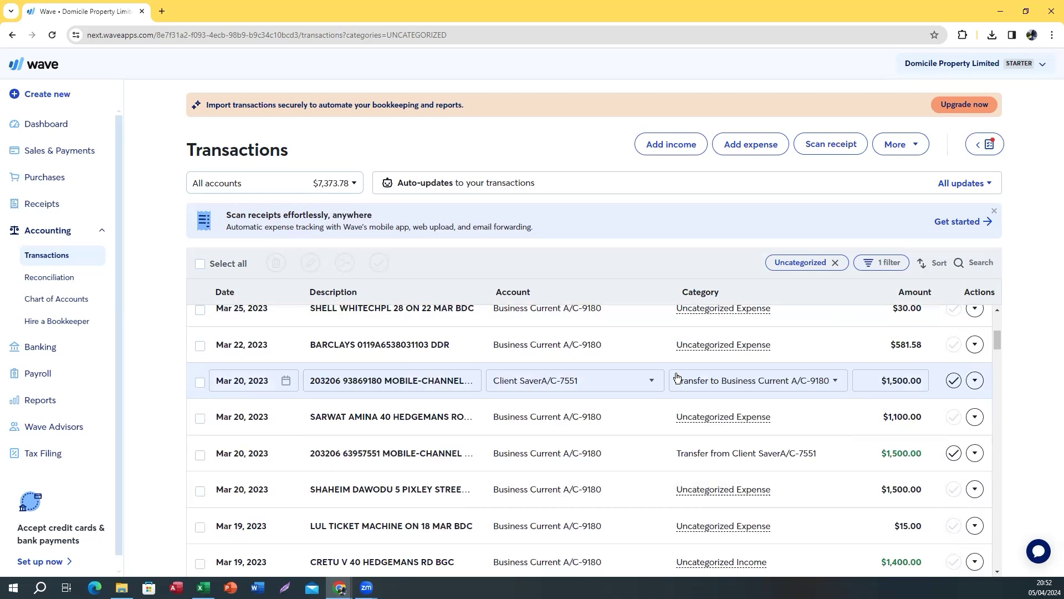
scroll(605, 438, "up", 4)
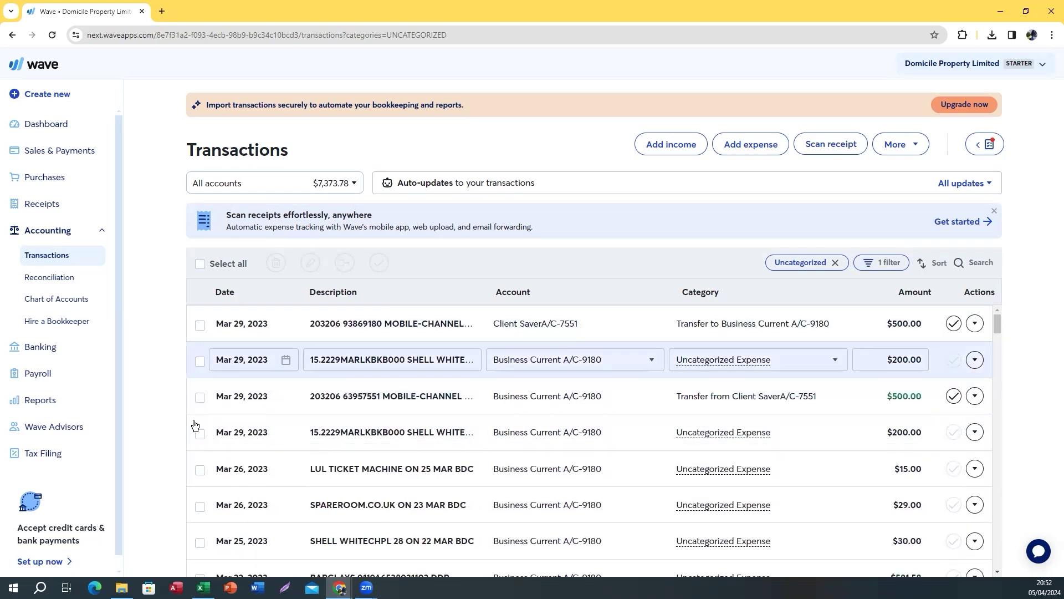
Review the Banking, no-transactions-left and monthly reconciliation workflow steps in the Excel working paper
left_click(203, 587)
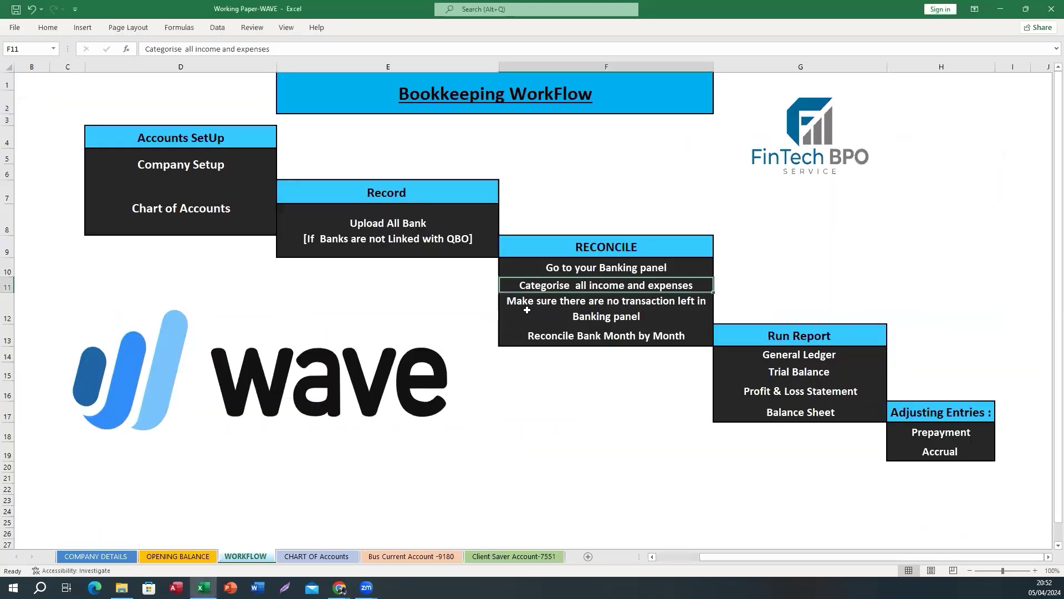
left_click(535, 273)
left_click(536, 300)
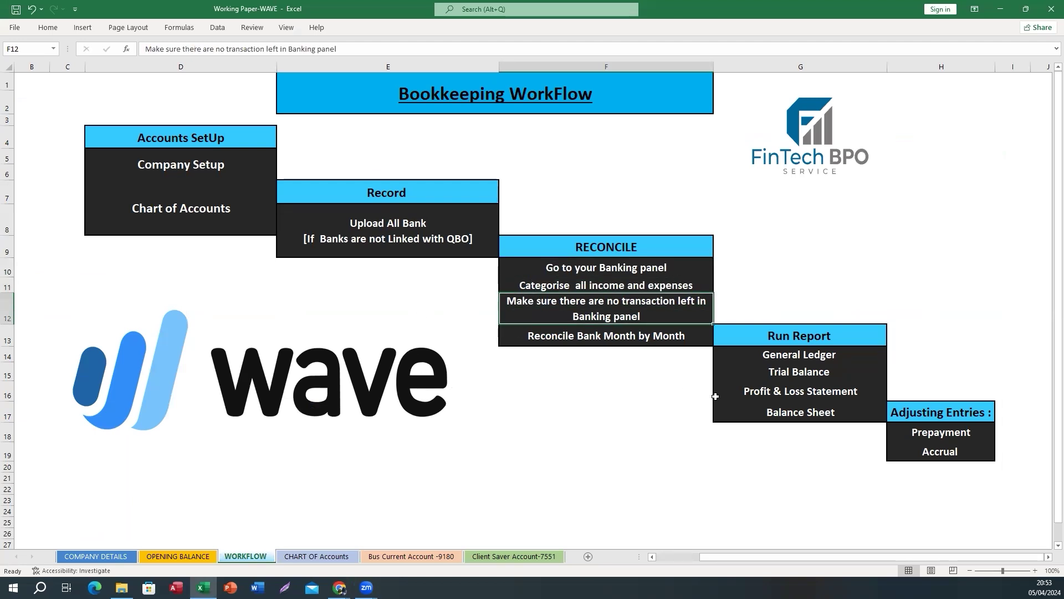
left_click(547, 338)
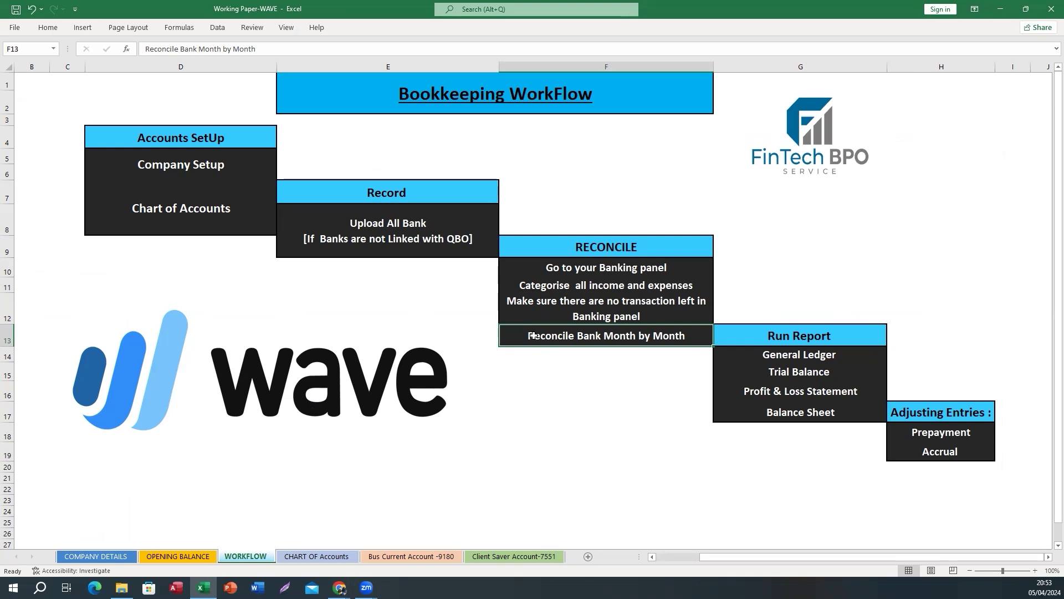
Check the 3188.36 Bus Current and 10 Client Saver opening amounts, then return to Wave's transactions
left_click(189, 555)
left_click(148, 131)
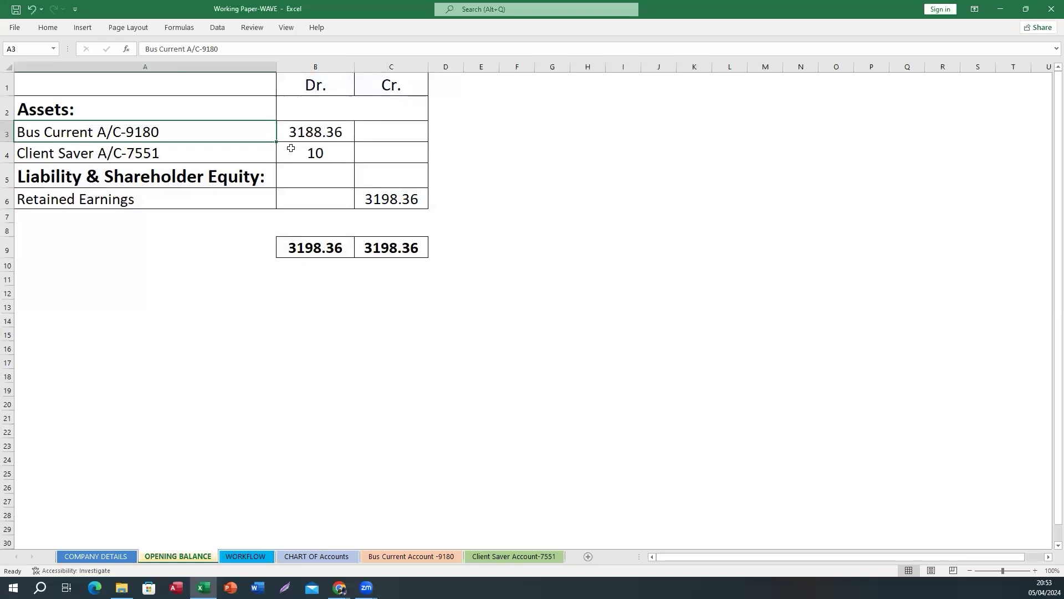
left_click(337, 132)
left_click(317, 151)
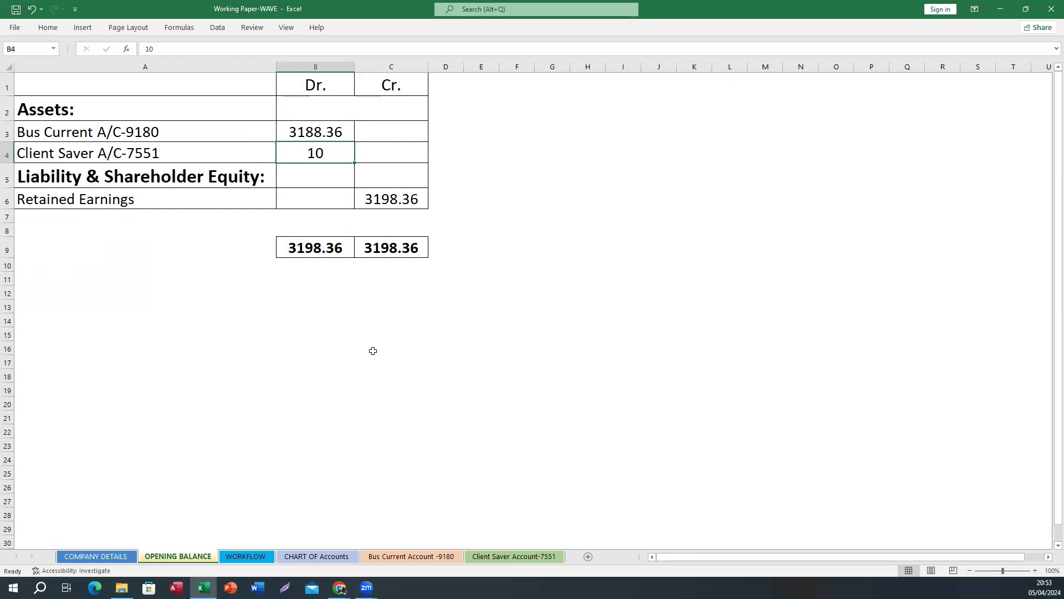
mouse_move(342, 589)
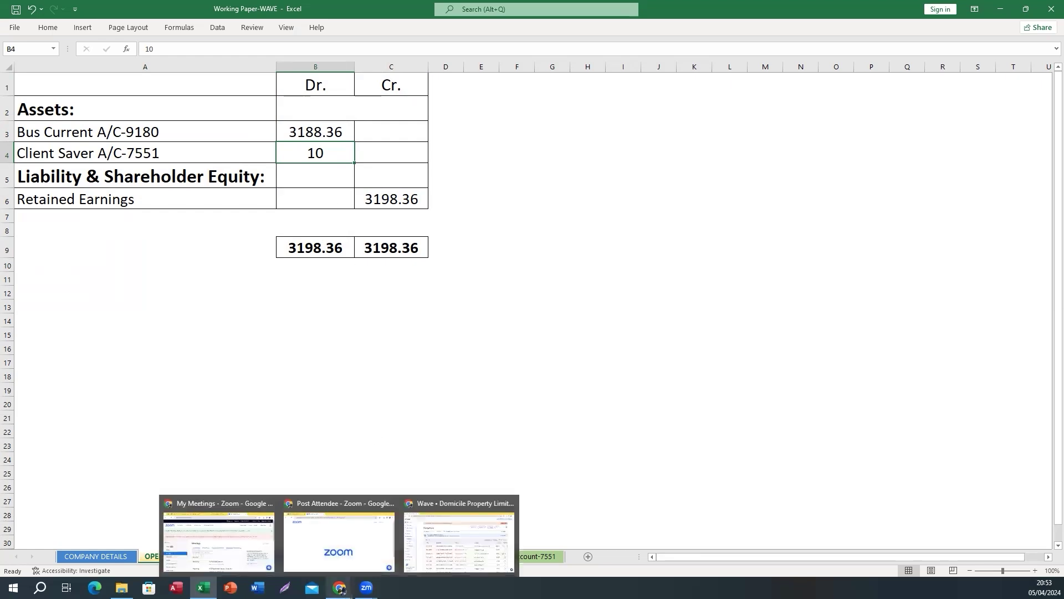
left_click(464, 540)
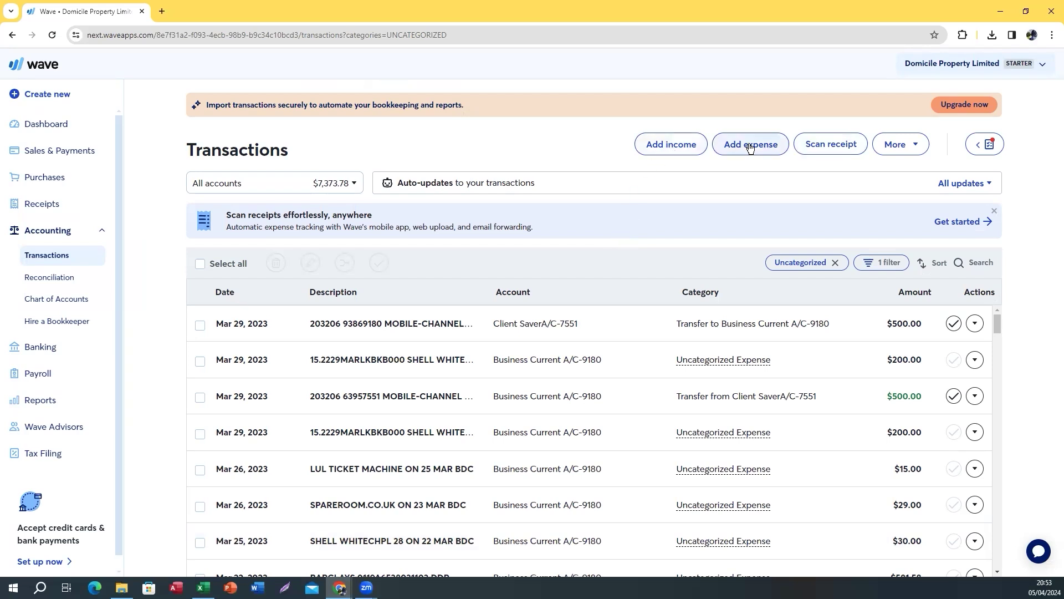
Start a blank income transaction in Wave, open its date picker, then return to Excel
left_click(898, 145)
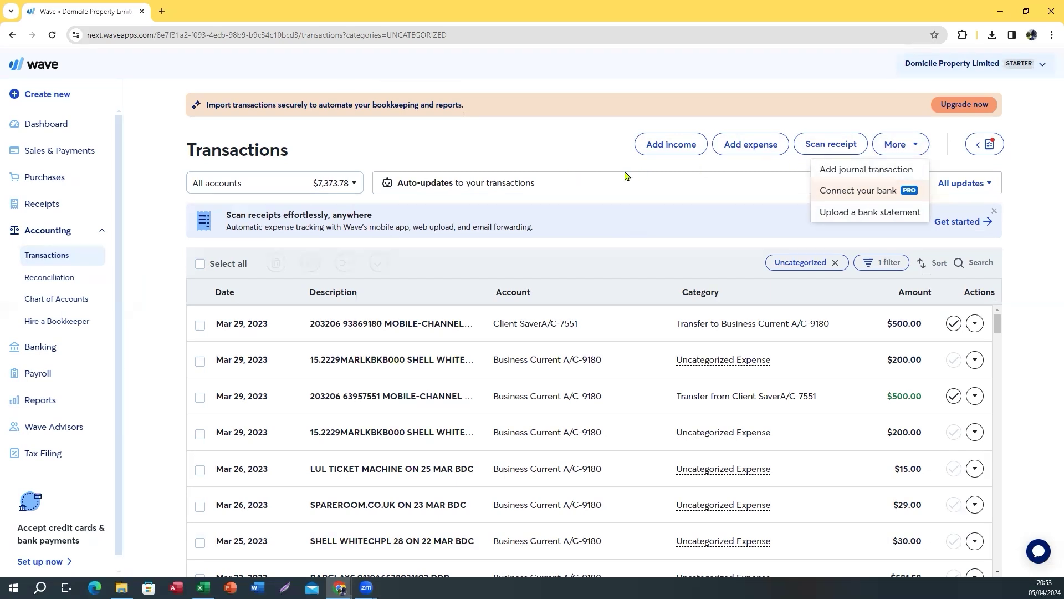
left_click(657, 146)
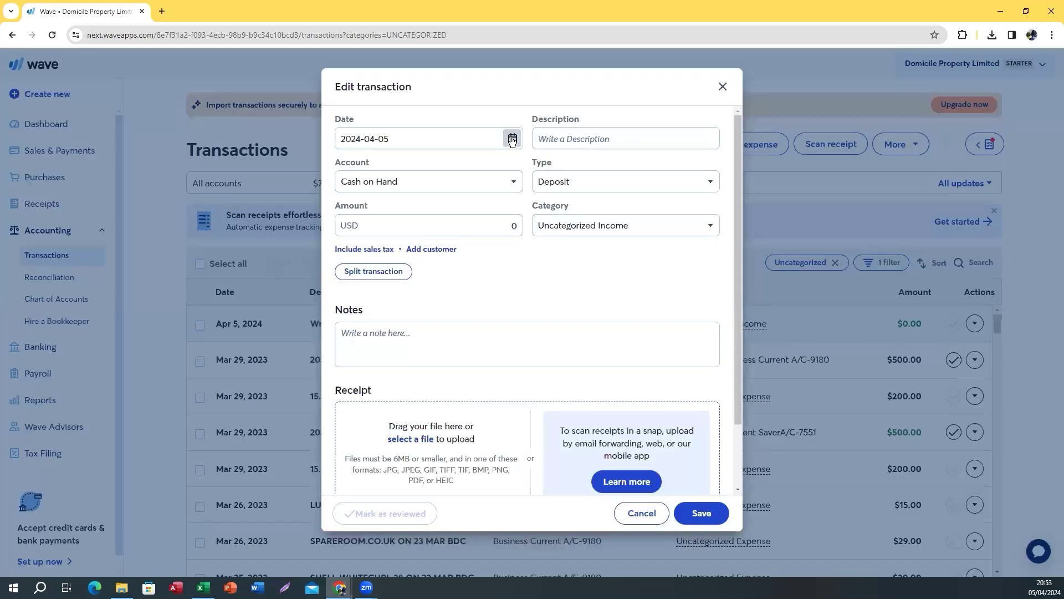
left_click(512, 140)
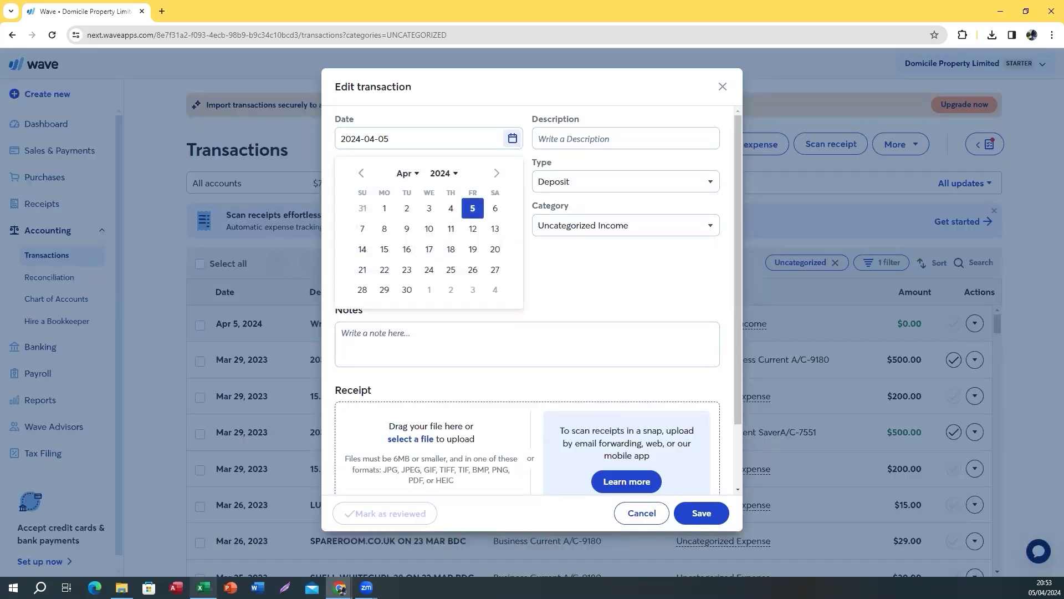
mouse_move(203, 587)
left_click(205, 561)
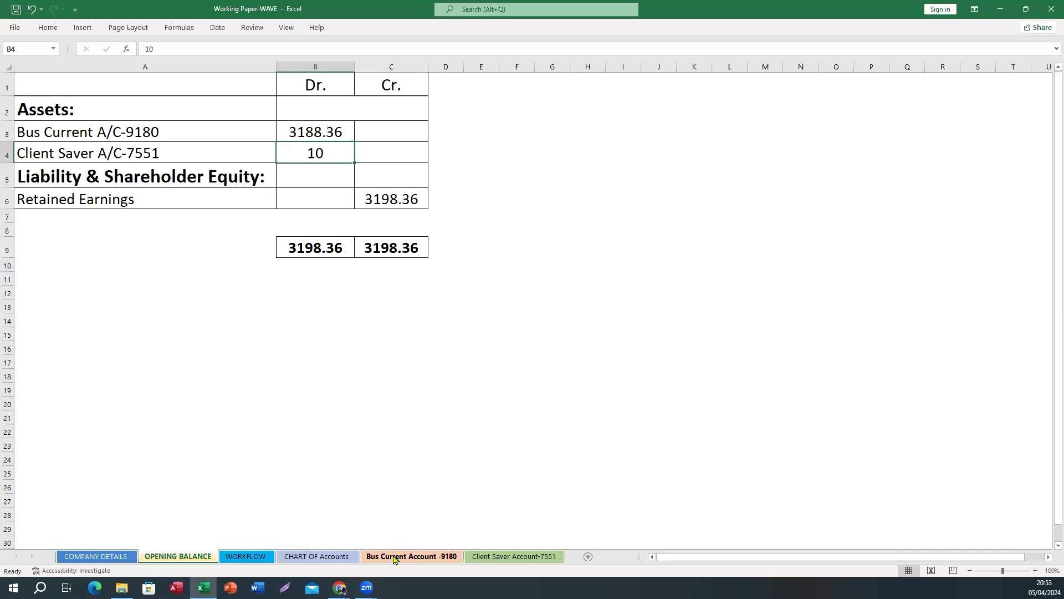
Check the first Bus Current transaction date, then copy the 3188.36 opening balance from B3
left_click(421, 556)
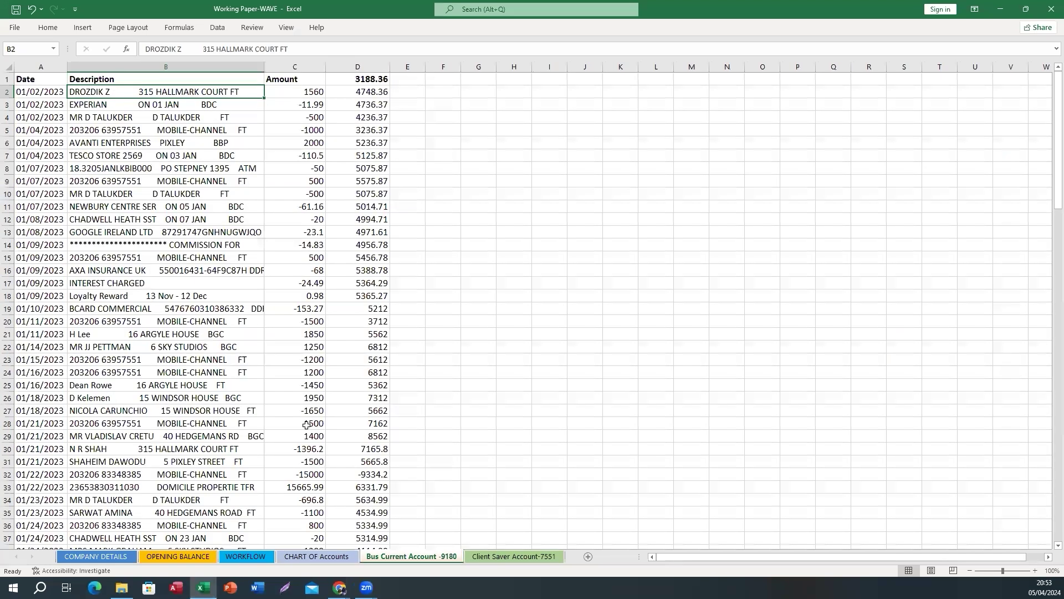
left_click(42, 92)
left_click(178, 557)
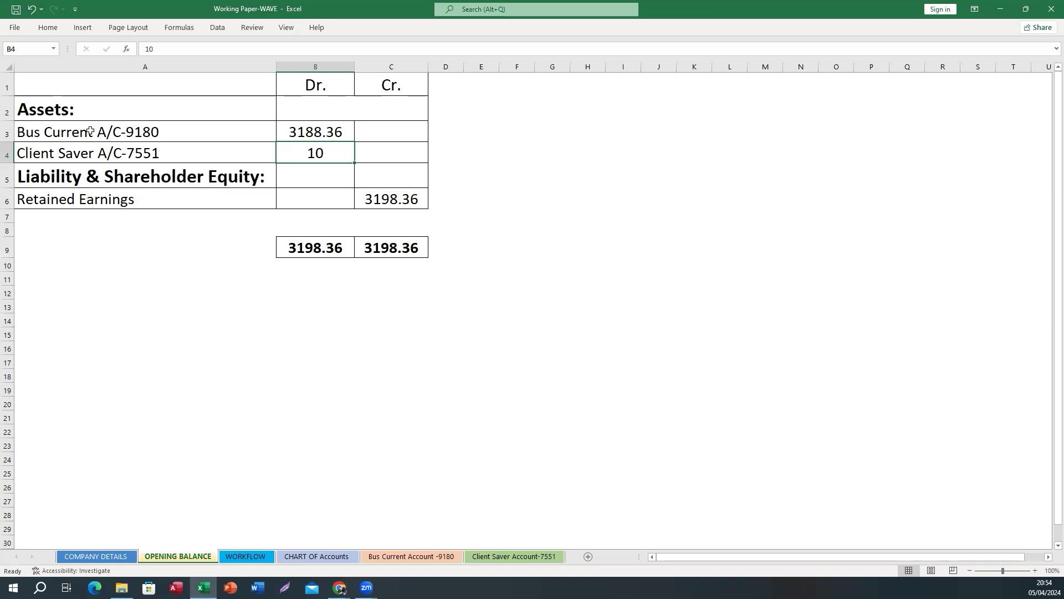
left_click(309, 127)
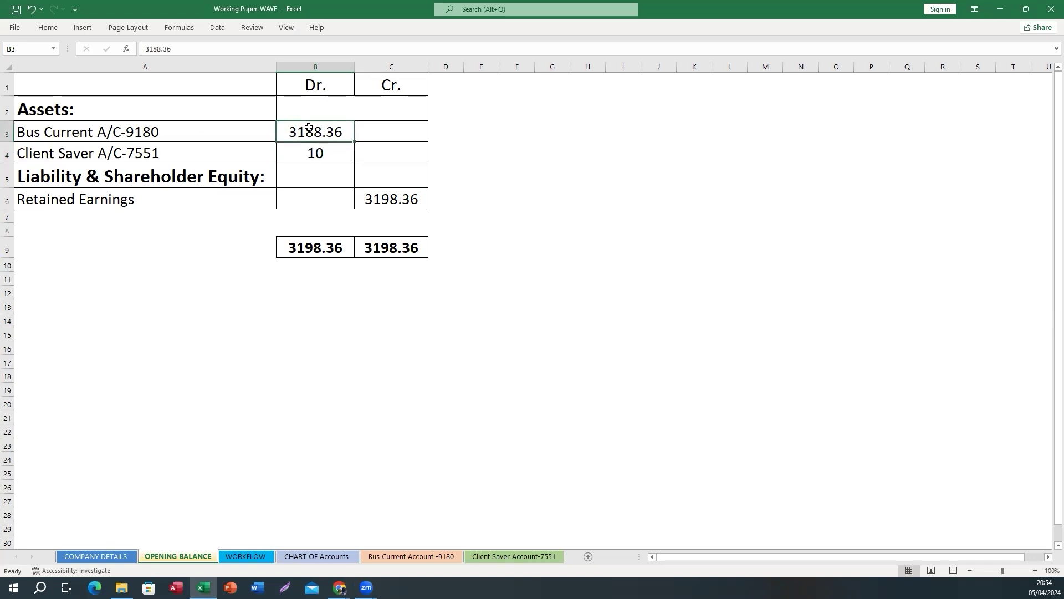
key("ctrl+c")
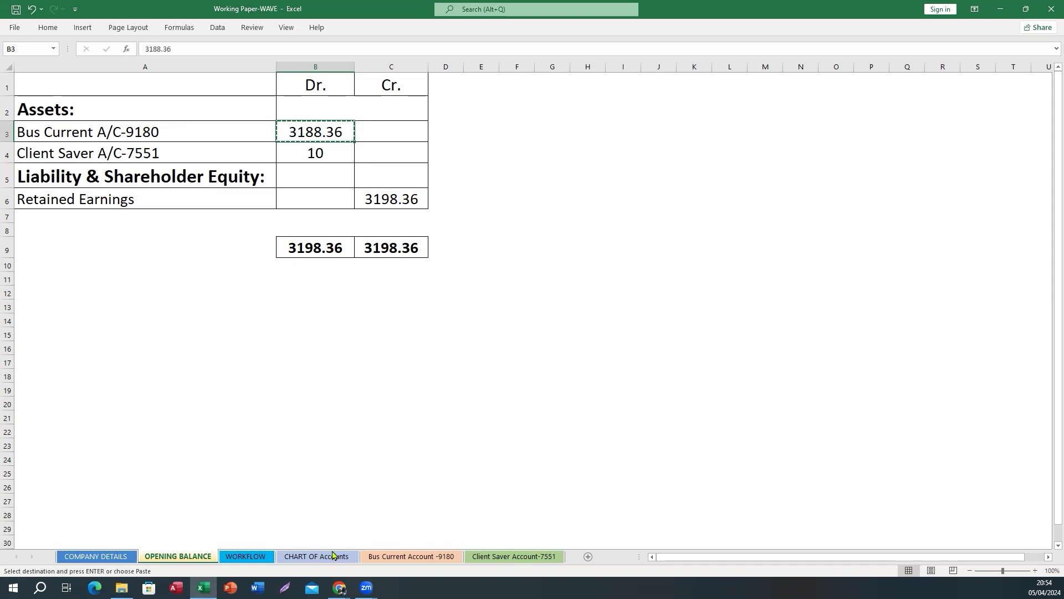
Back in the Wave transaction, set the date to 31 December 2022
mouse_move(342, 591)
left_click(421, 543)
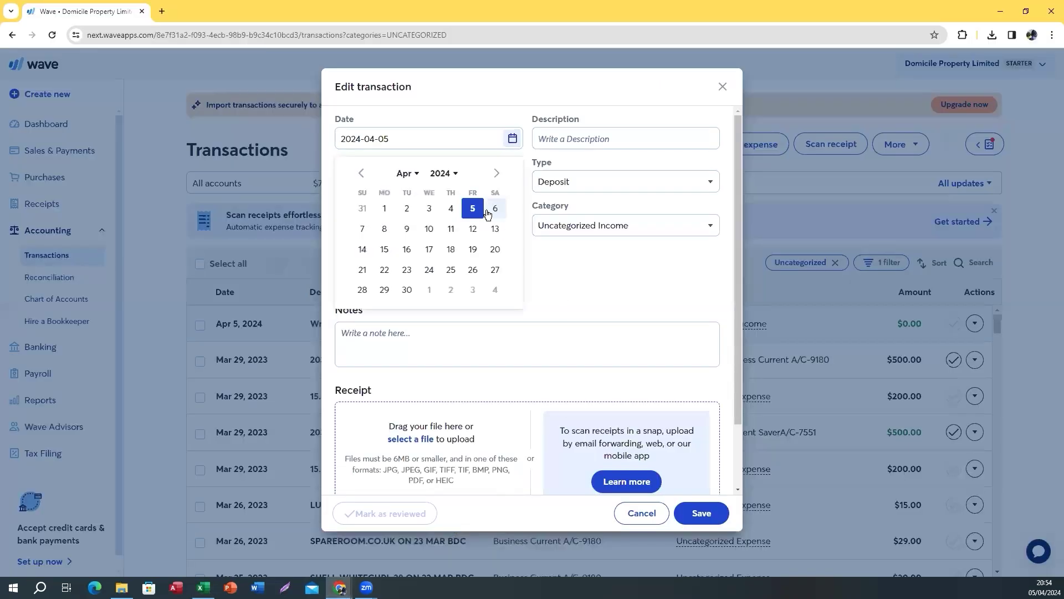
left_click(401, 175)
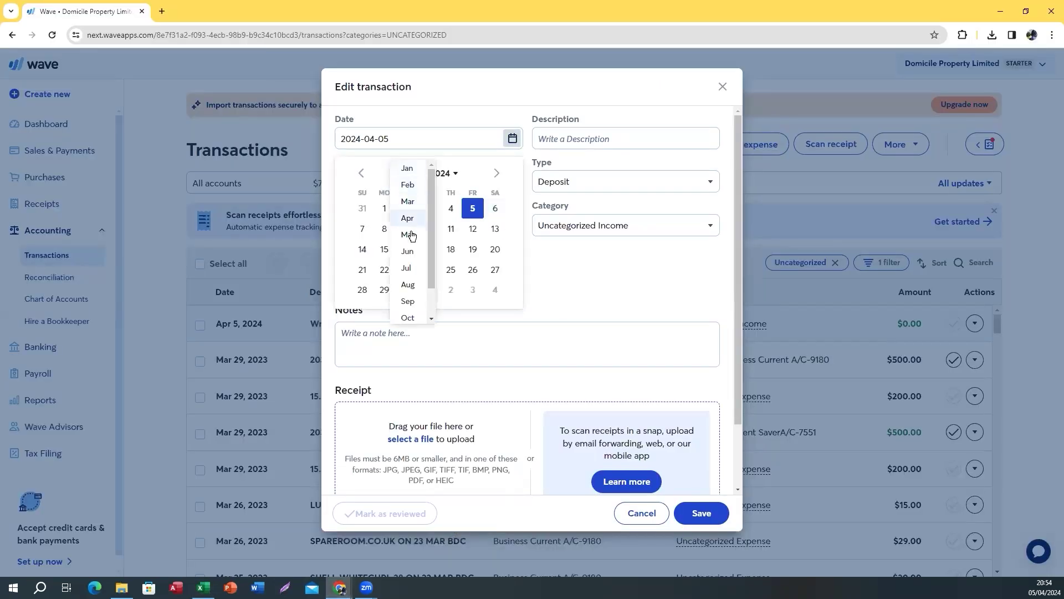
scroll(409, 310, "down", 1)
left_click(409, 317)
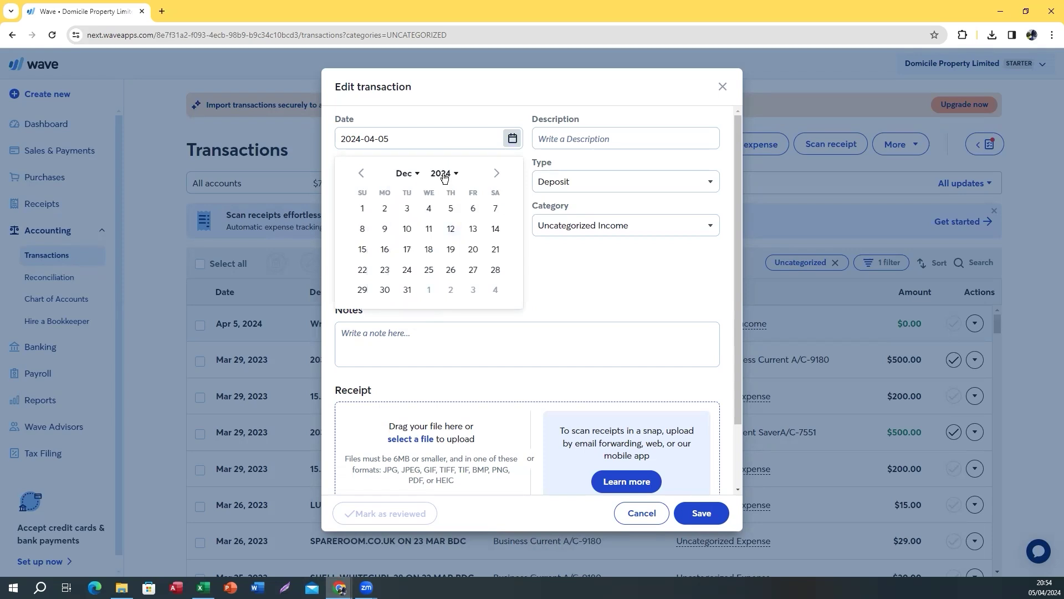
left_click(443, 173)
left_click(446, 218)
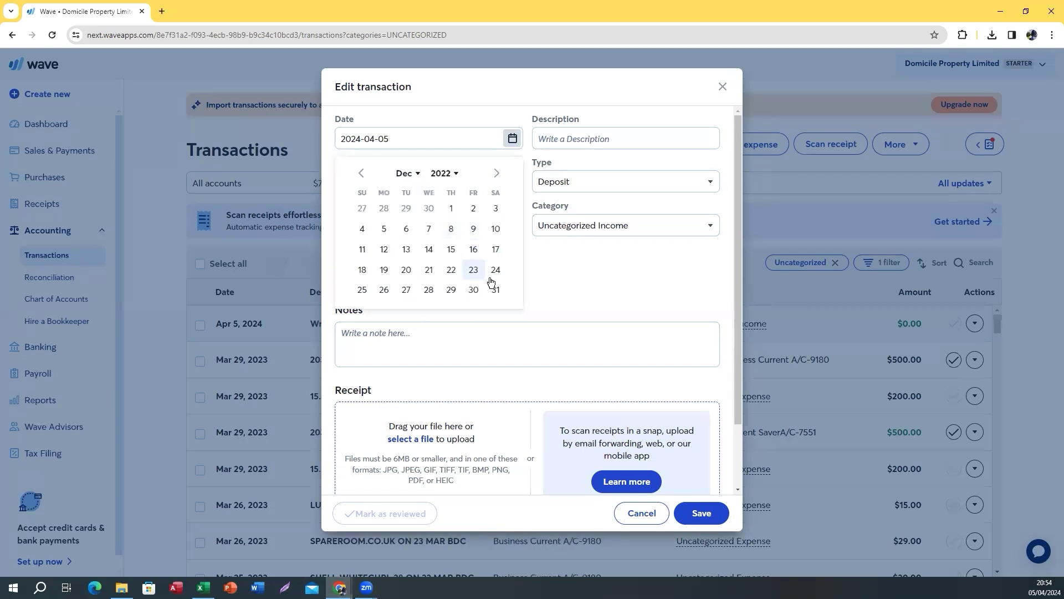
left_click(493, 288)
Describe it as 'Opening balance', a Deposit to Business Current A/C-9180
left_click(572, 139)
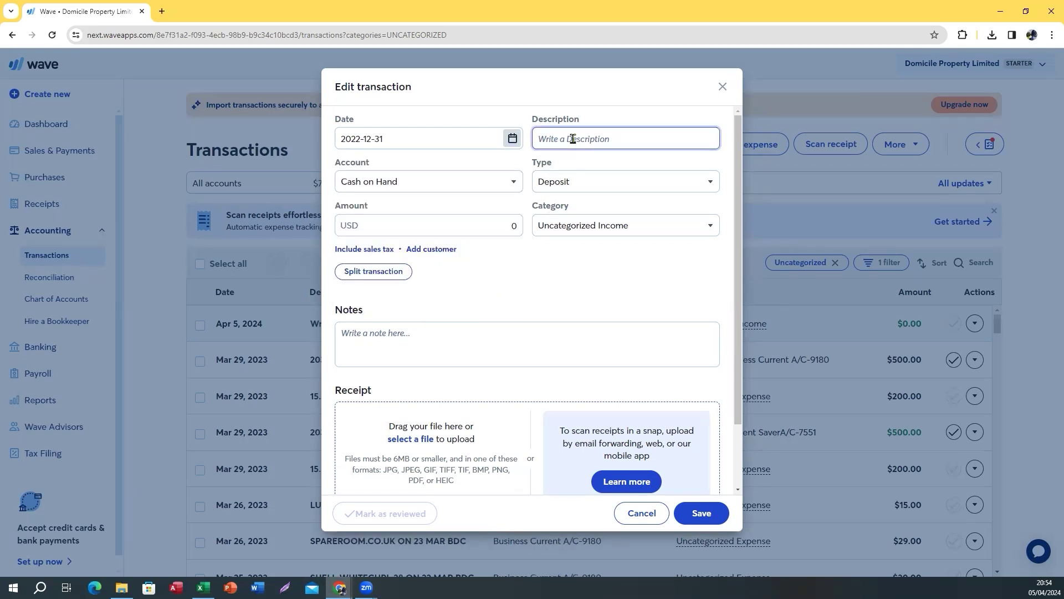
type("Opening balance")
left_click(396, 188)
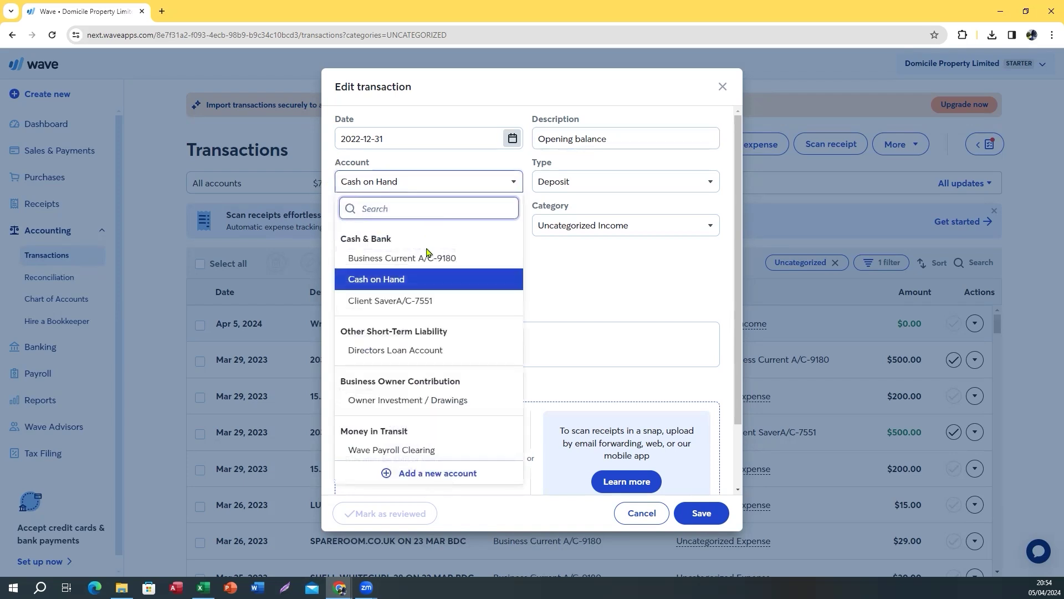
left_click(425, 259)
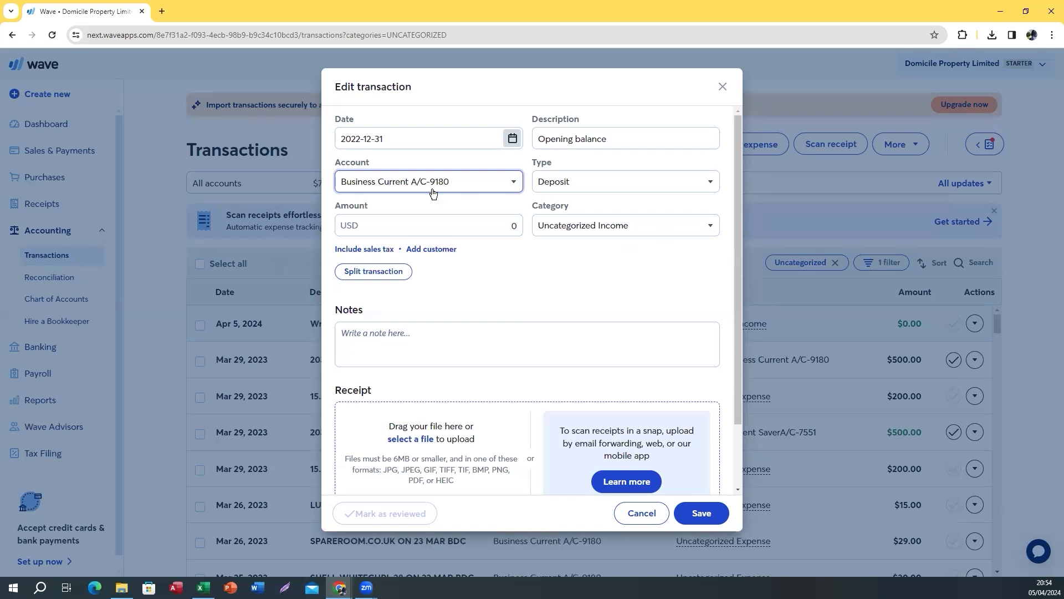
left_click(577, 182)
left_click(553, 228)
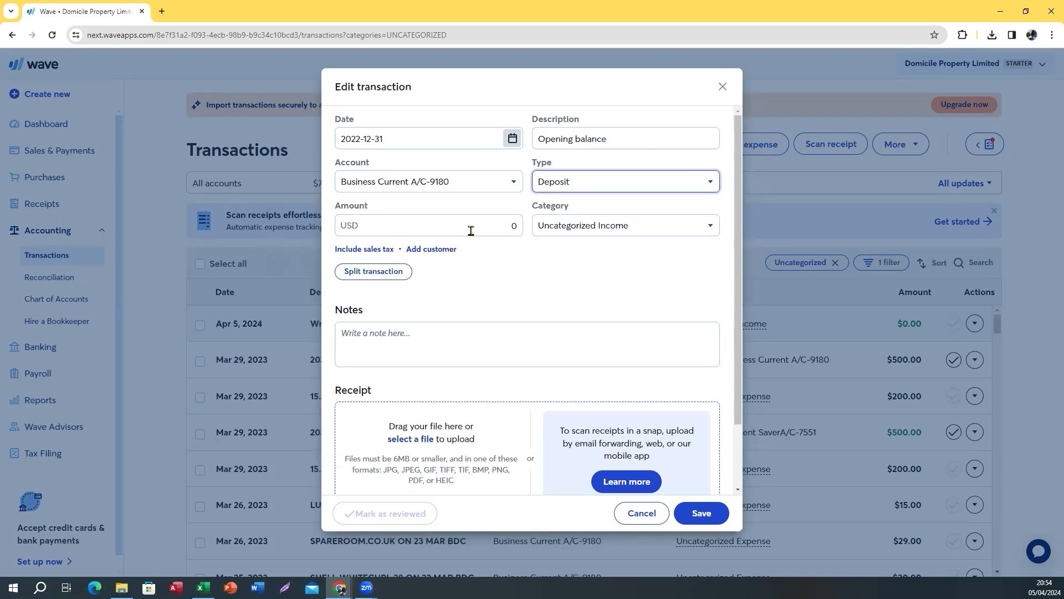
Paste the 3188.36 amount, categorise it as Owner's Equity, and mark it reviewed
left_click(391, 227)
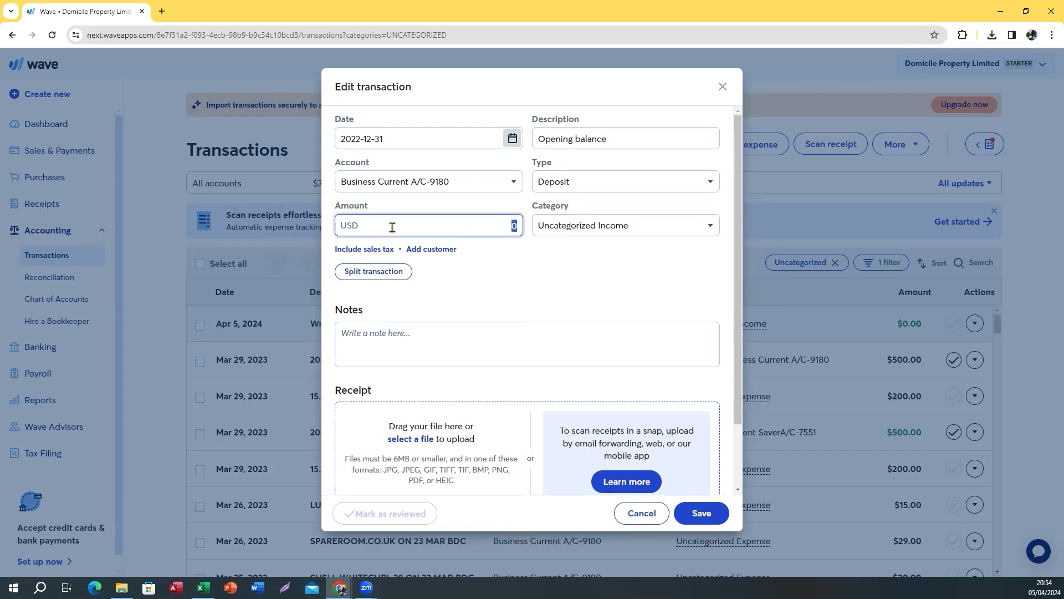
key("ctrl+v")
left_click(555, 230)
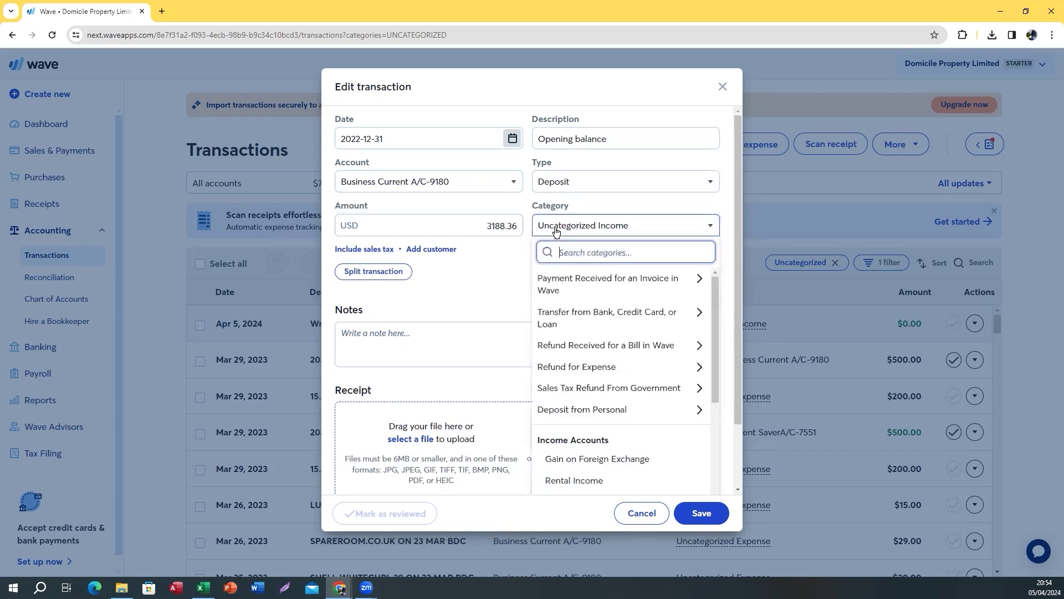
type("ow")
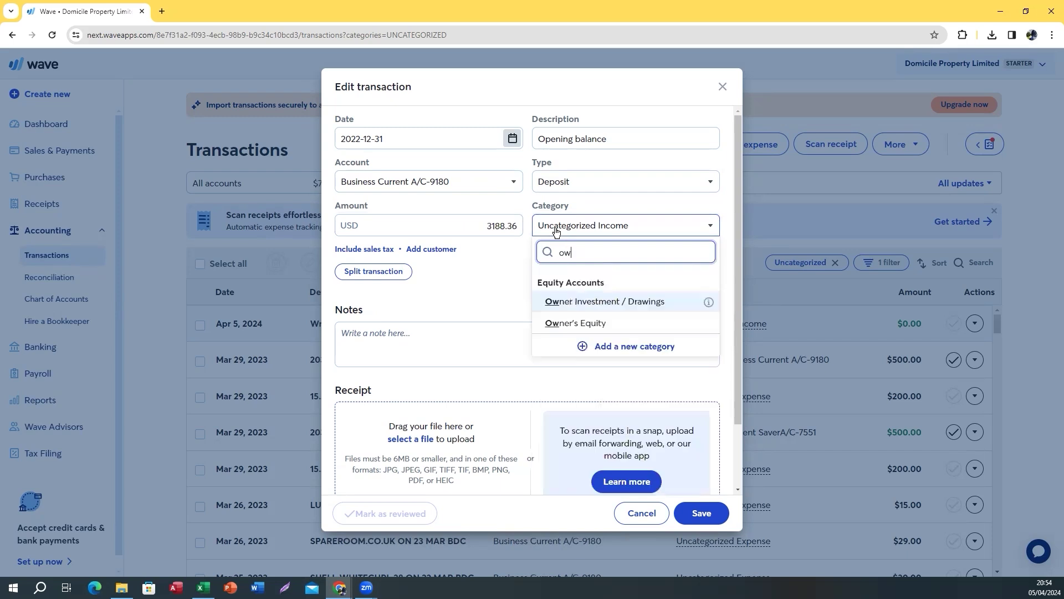
left_click(576, 323)
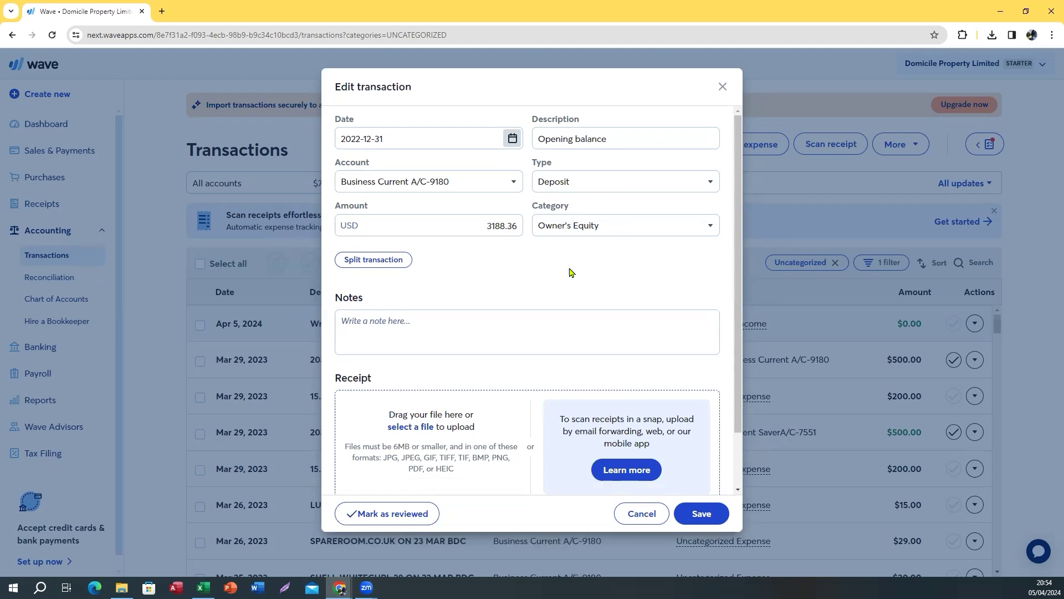
scroll(527, 297, "down", 2)
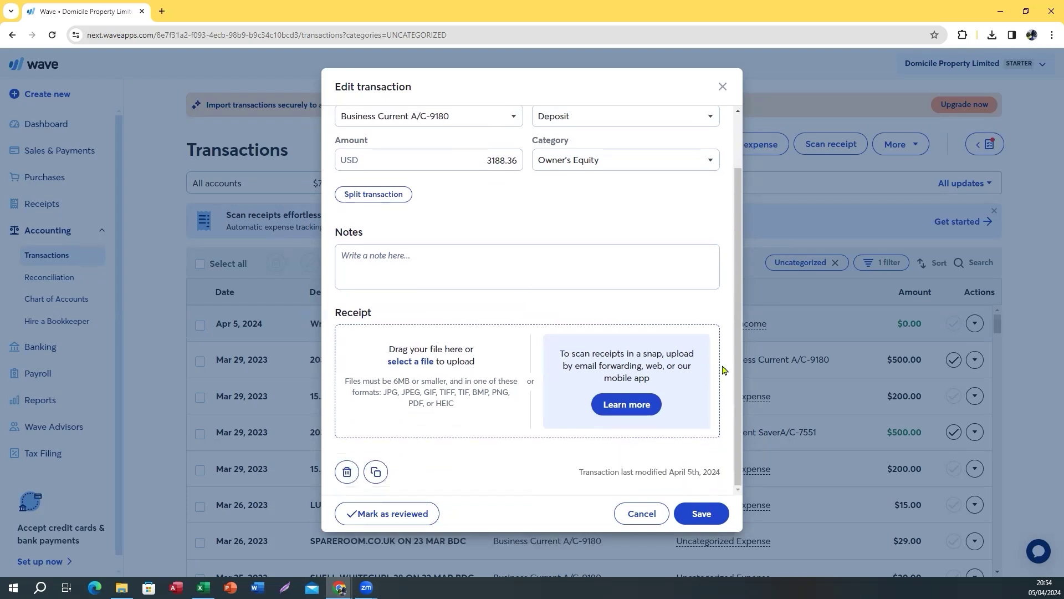
scroll(600, 313, "up", 2)
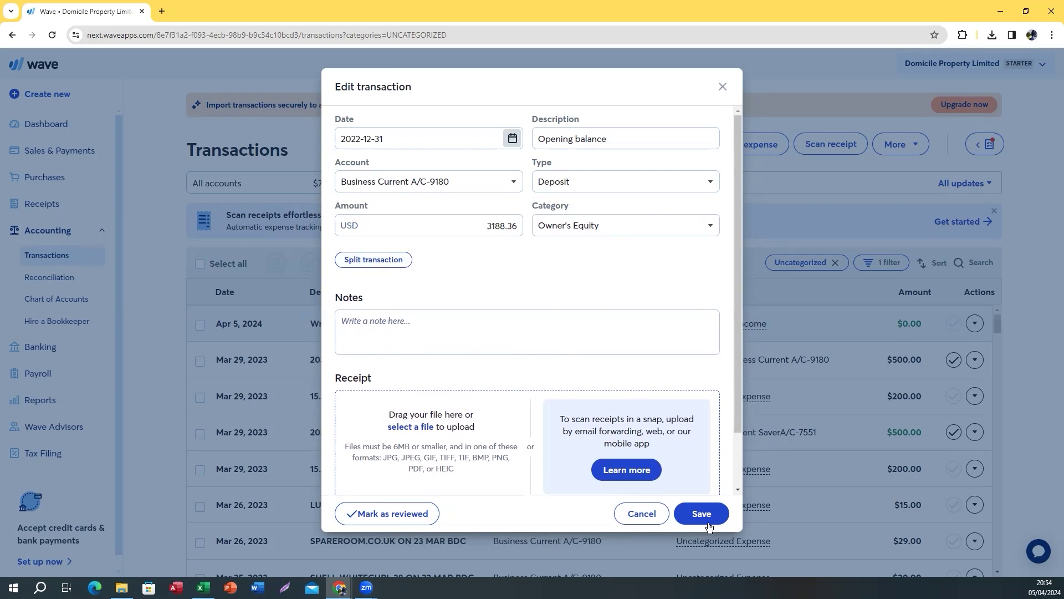
left_click(414, 514)
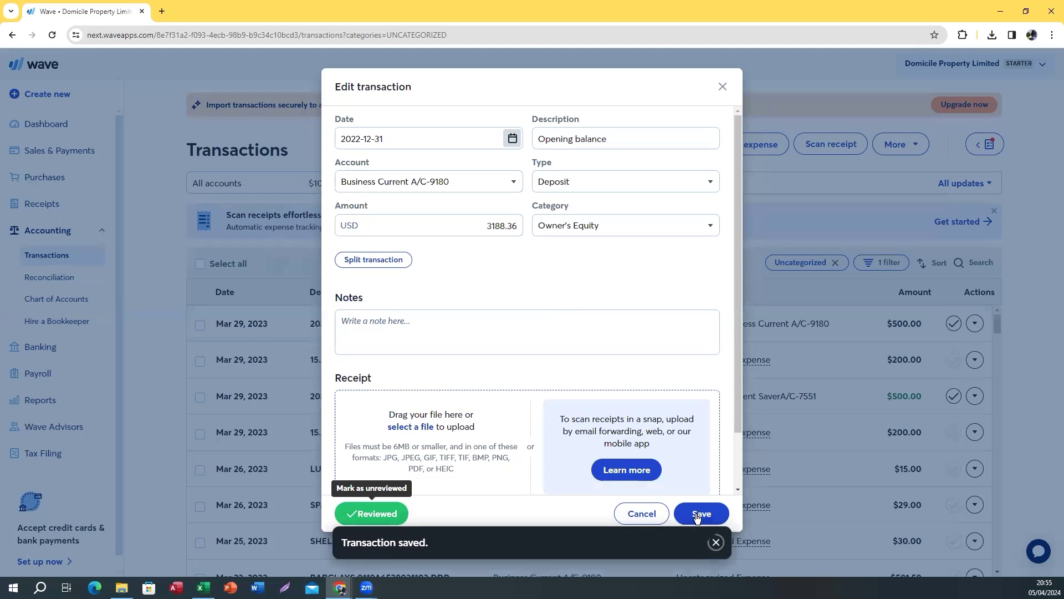
left_click(697, 514)
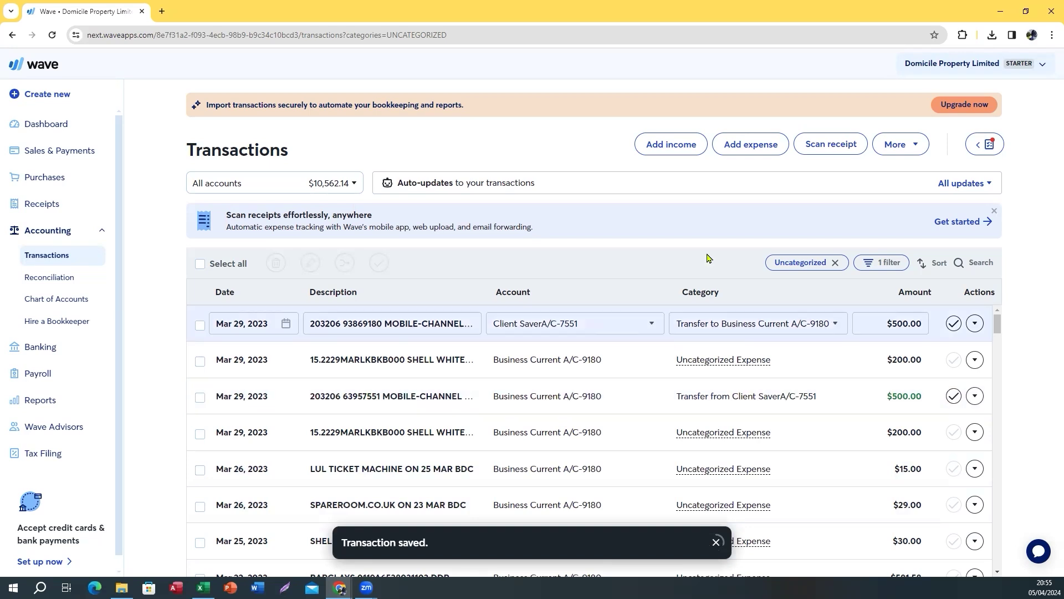
left_click(837, 264)
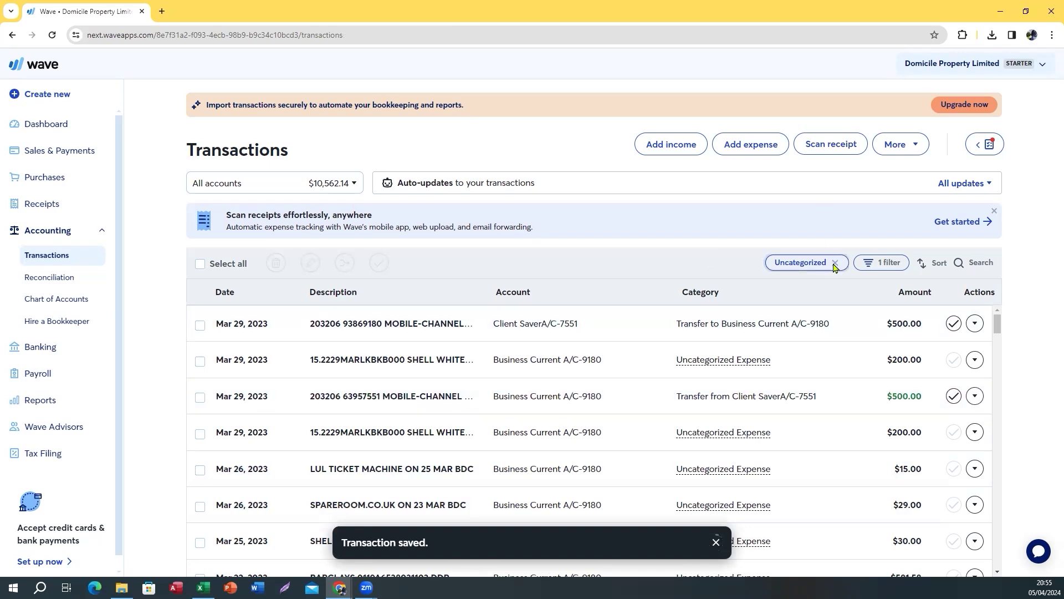
left_click(964, 268)
type("openi")
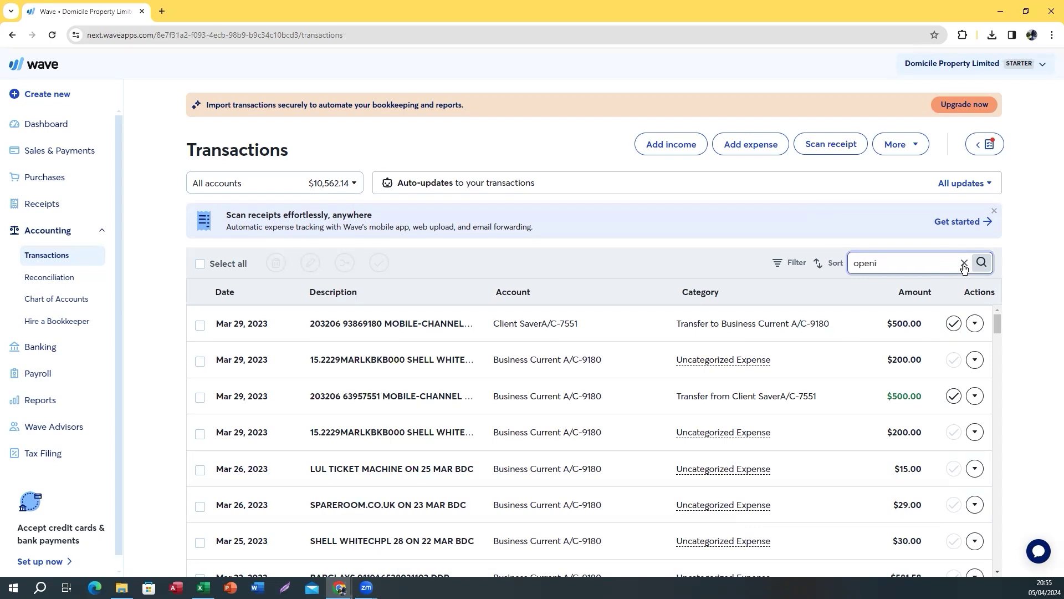
key("Return")
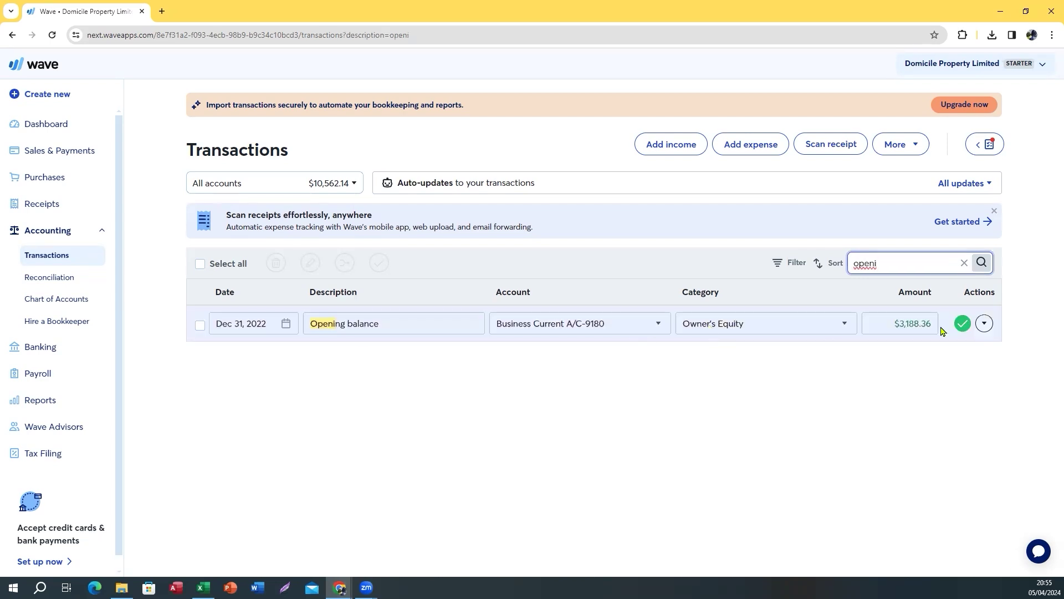
mouse_move(204, 585)
left_click(209, 538)
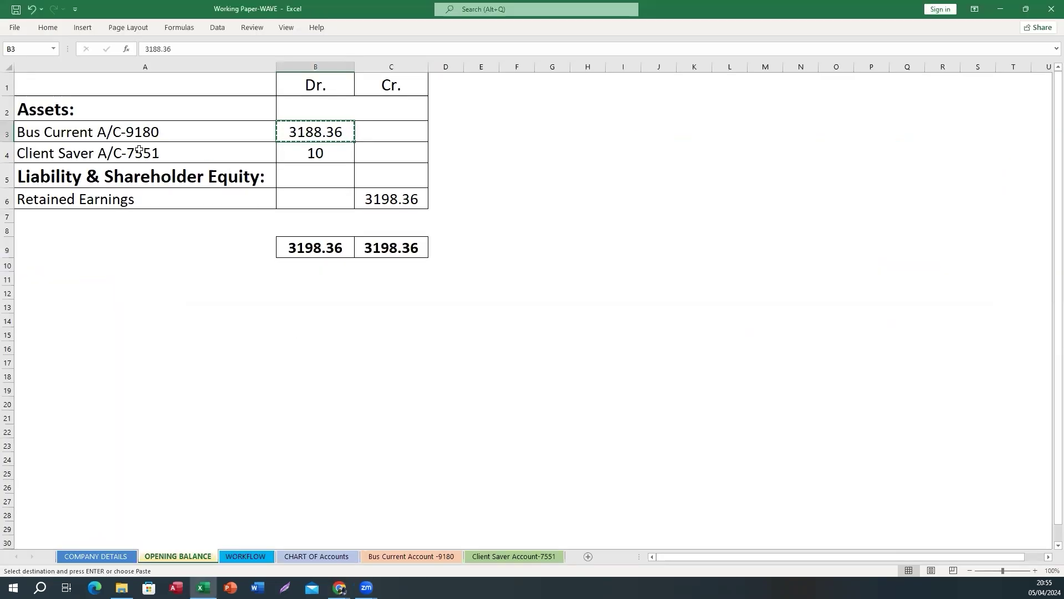
left_click(304, 153)
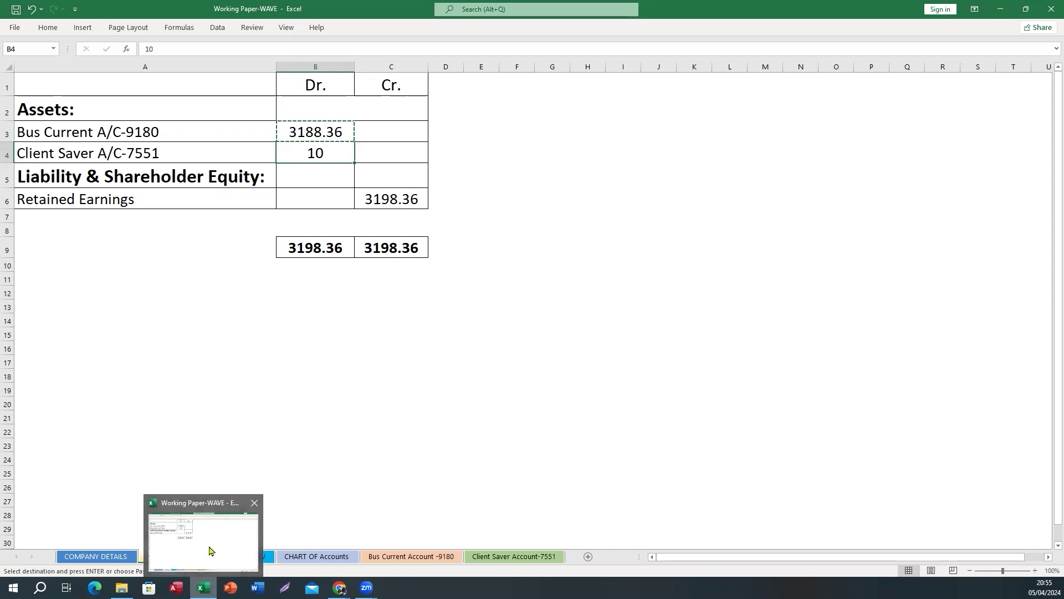
Start a new journal transaction dated 31 December 2022
mouse_move(340, 588)
left_click(460, 542)
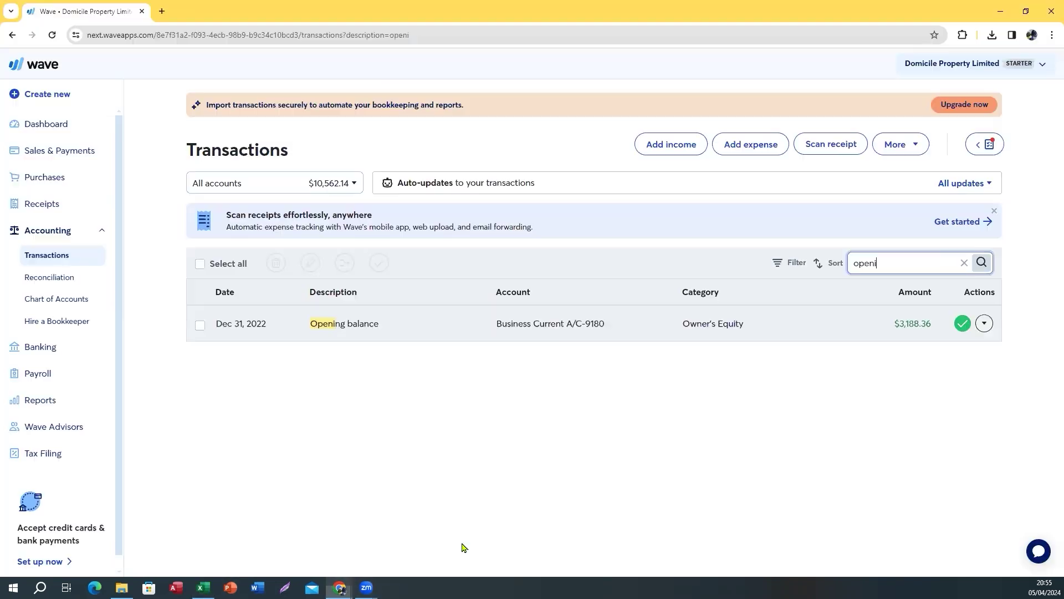
left_click(919, 142)
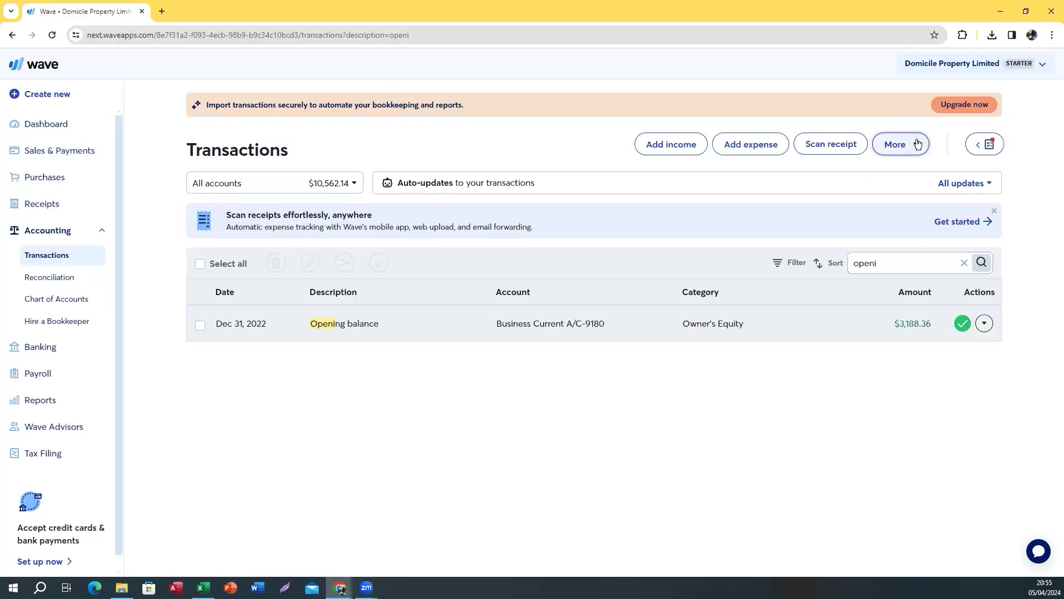
left_click(859, 169)
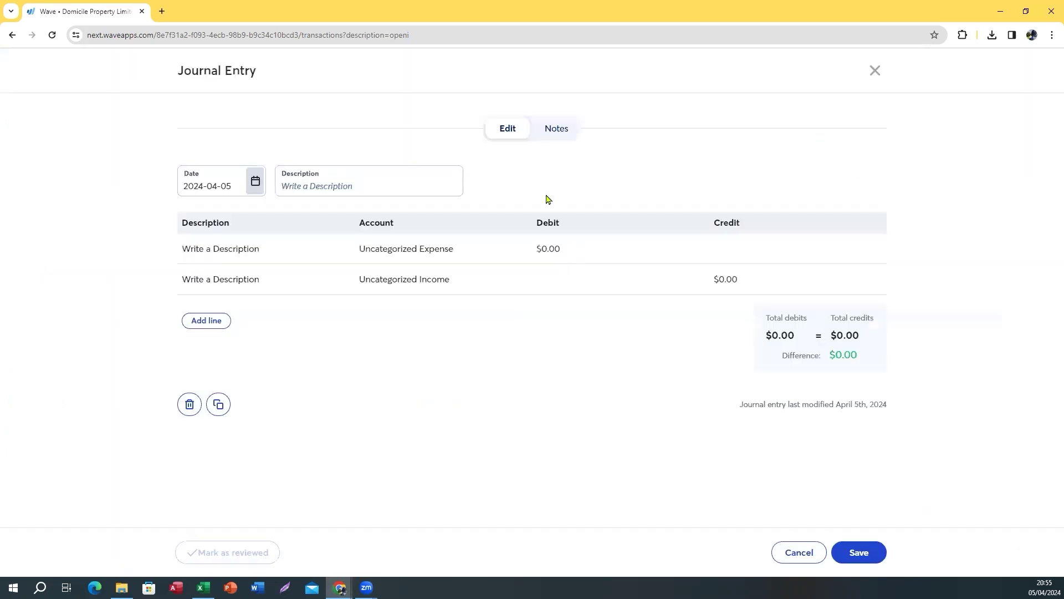
left_click(264, 181)
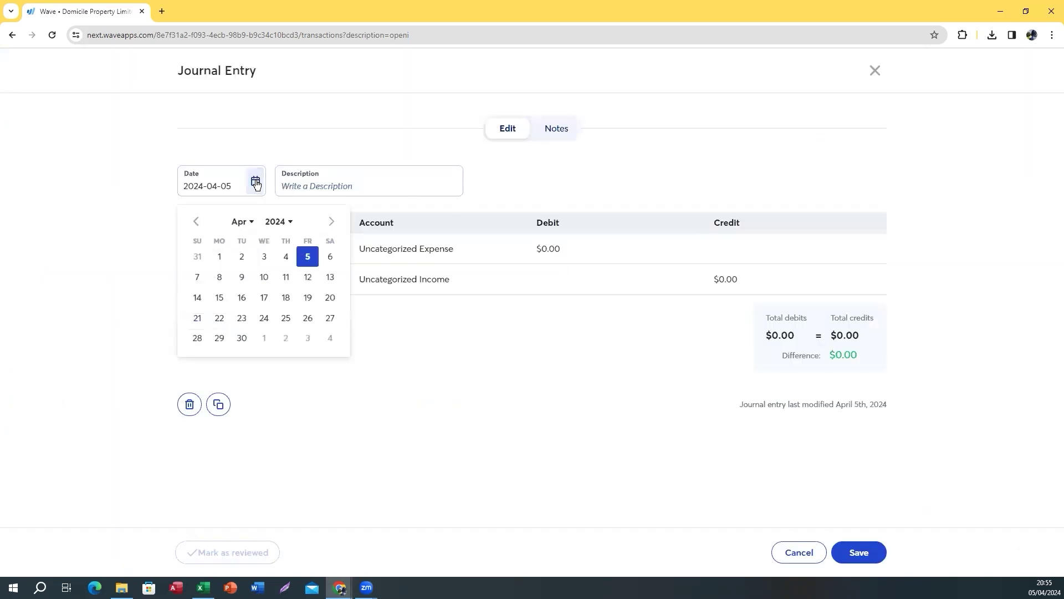
left_click(234, 223)
scroll(242, 356, "down", 3)
left_click(242, 366)
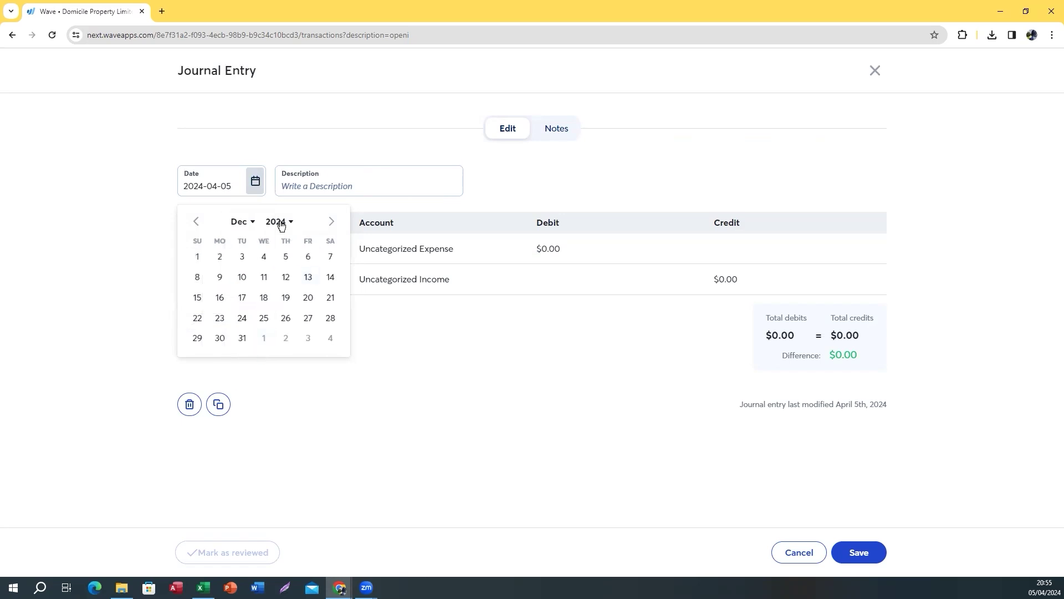
left_click(279, 222)
left_click(279, 267)
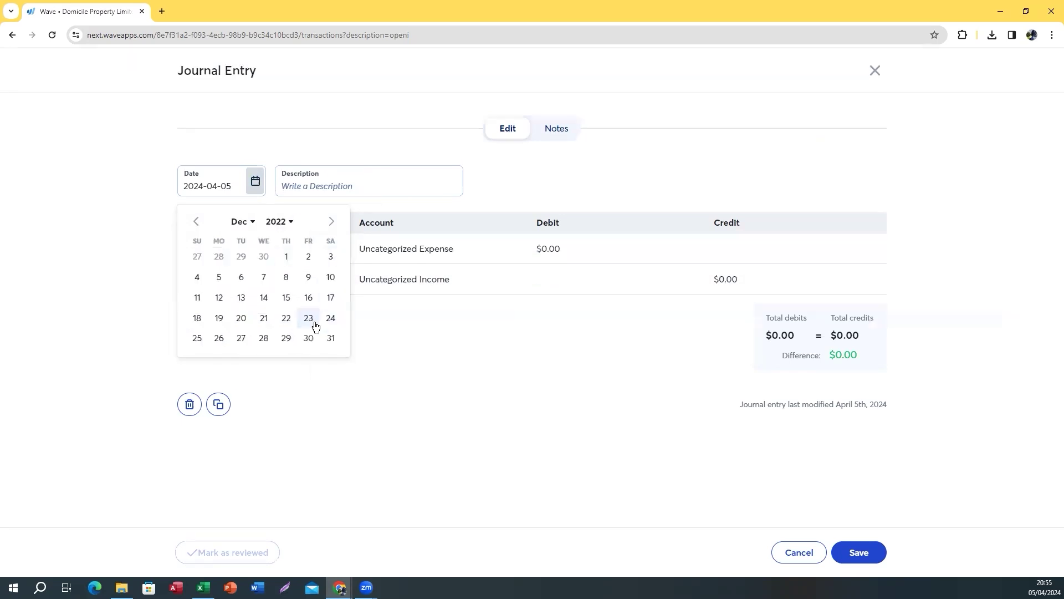
left_click(331, 338)
Describe it as 'opening journal' and debit 10 to Client SaverA/C-7551
left_click(352, 190)
type("o")
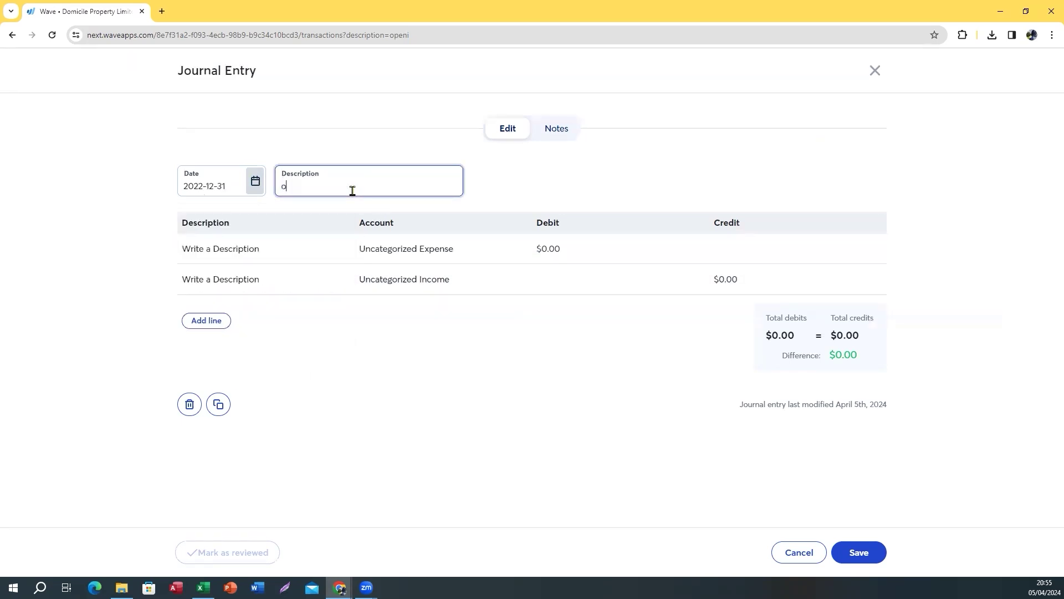
type("penin")
left_click(381, 249)
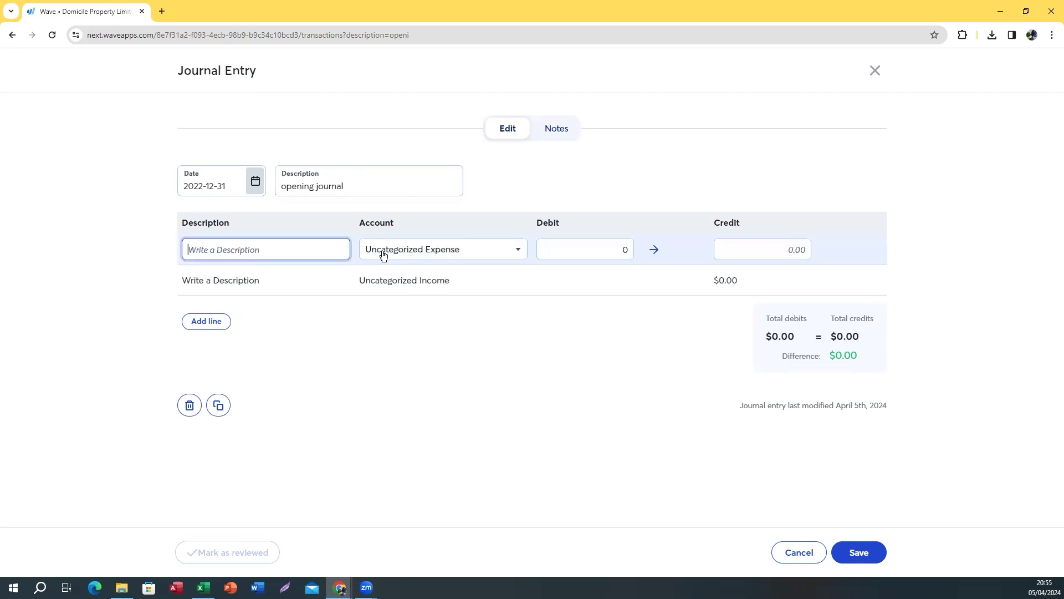
left_click(410, 252)
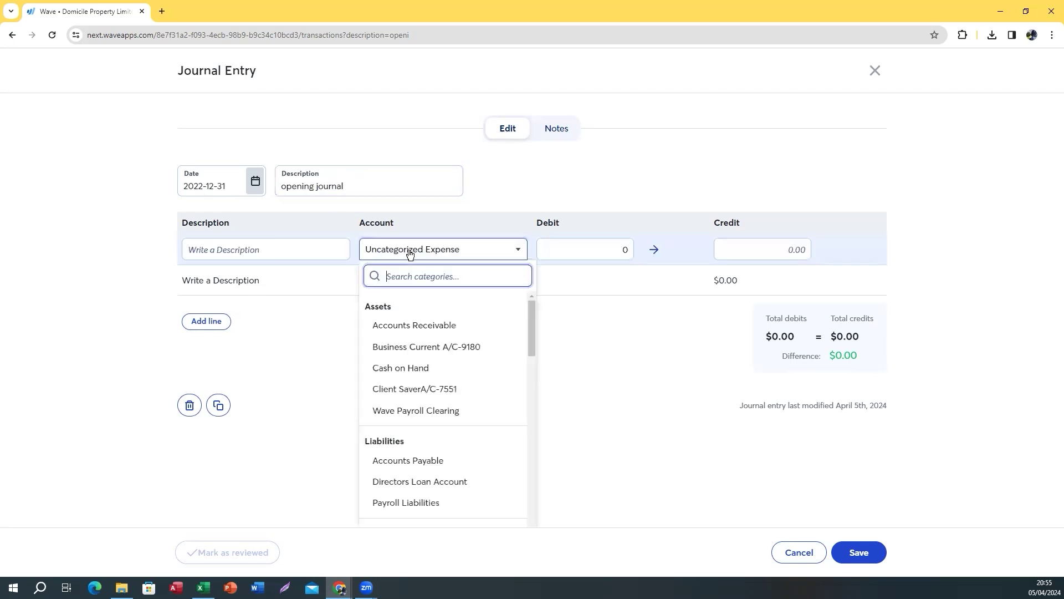
left_click(421, 389)
left_click(593, 245)
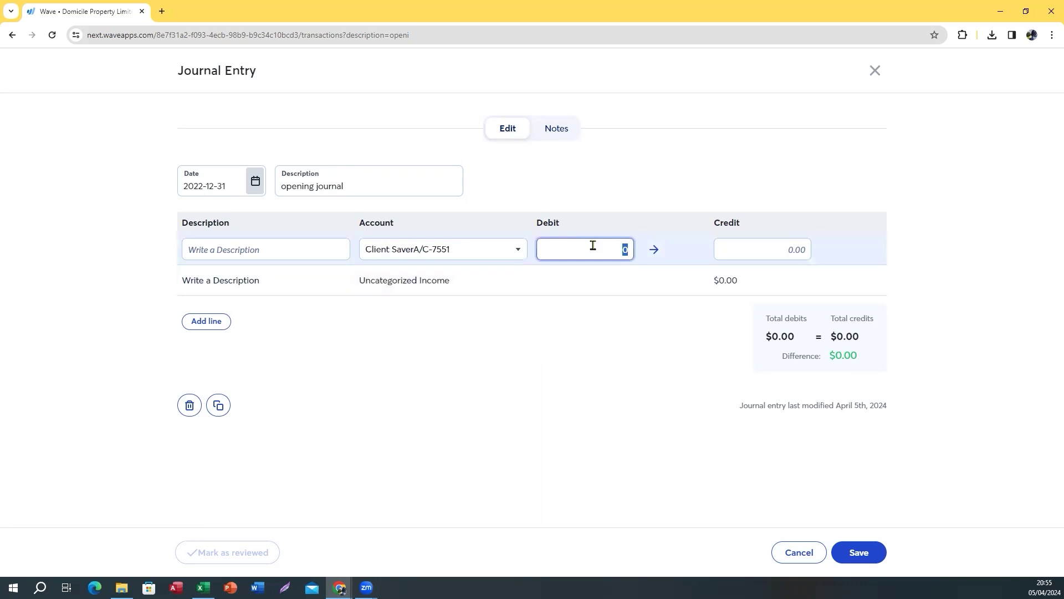
type("10")
left_click(448, 279)
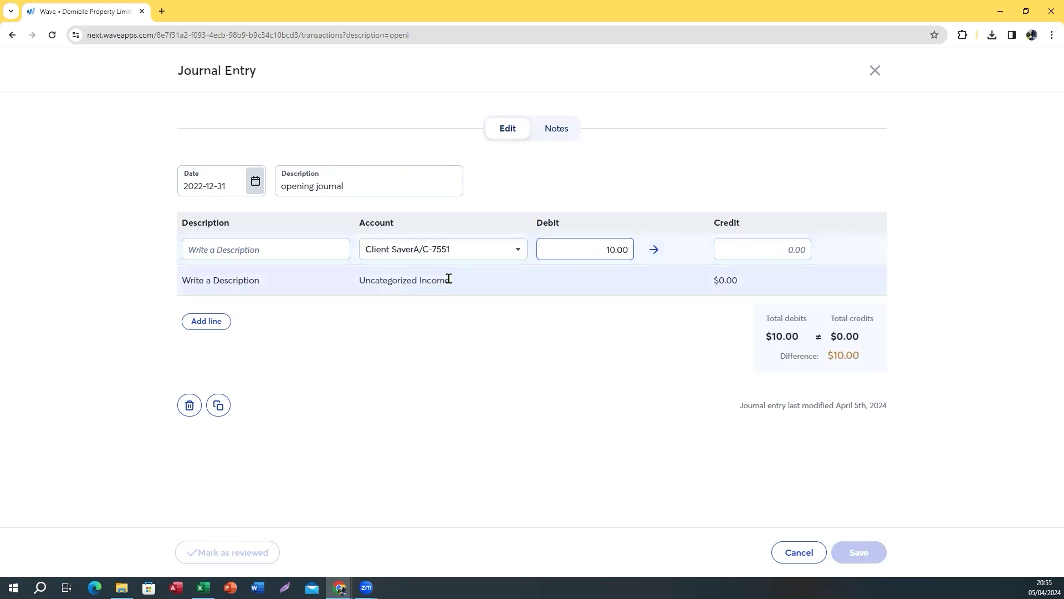
Credit 10 to Owner's Equity on the second line and mark the journal reviewed
left_click(449, 280)
type("own")
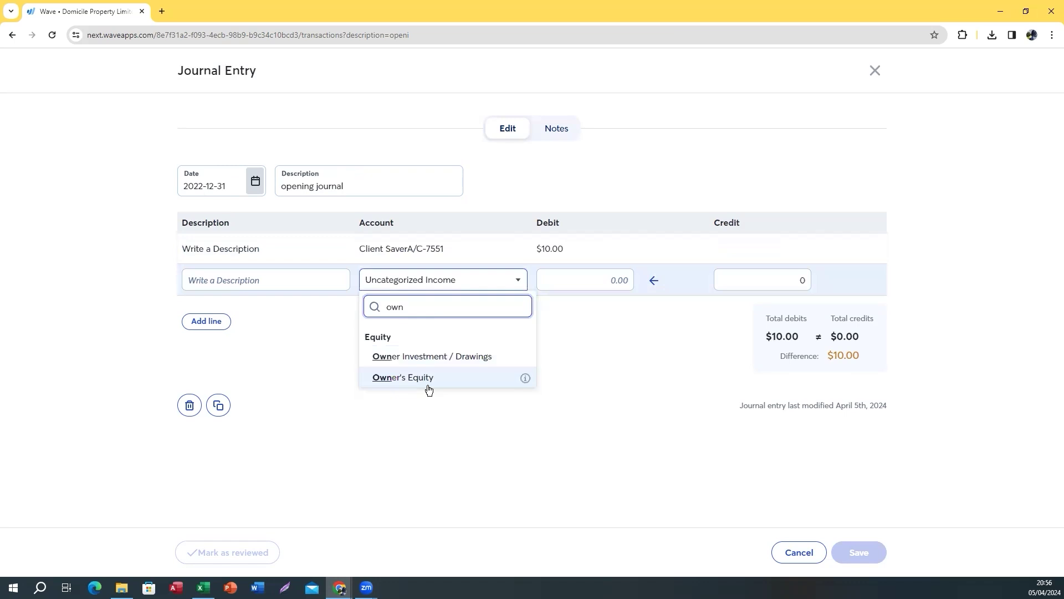
left_click(429, 379)
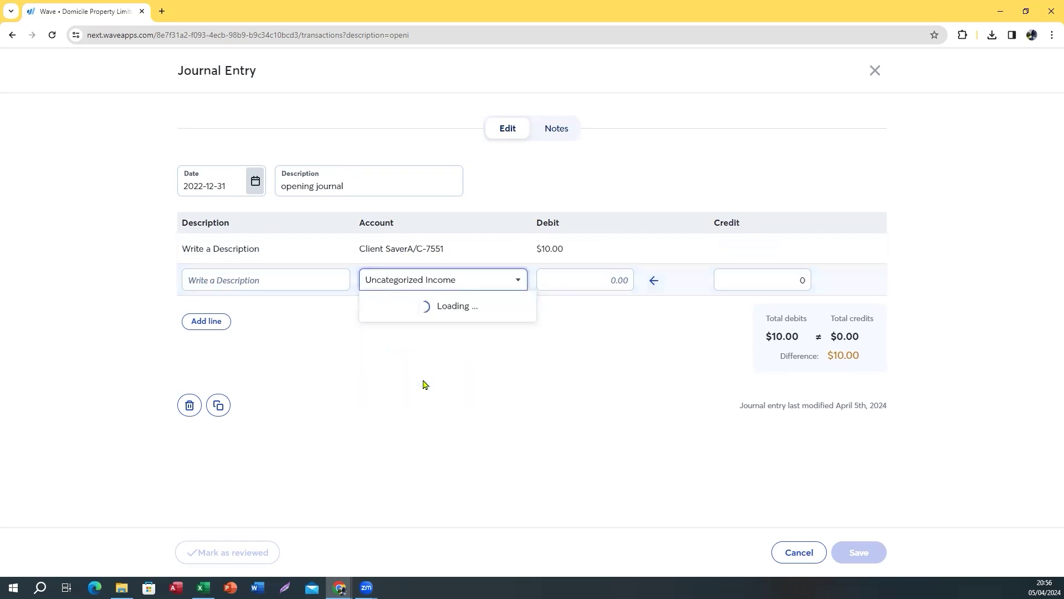
left_click(753, 271)
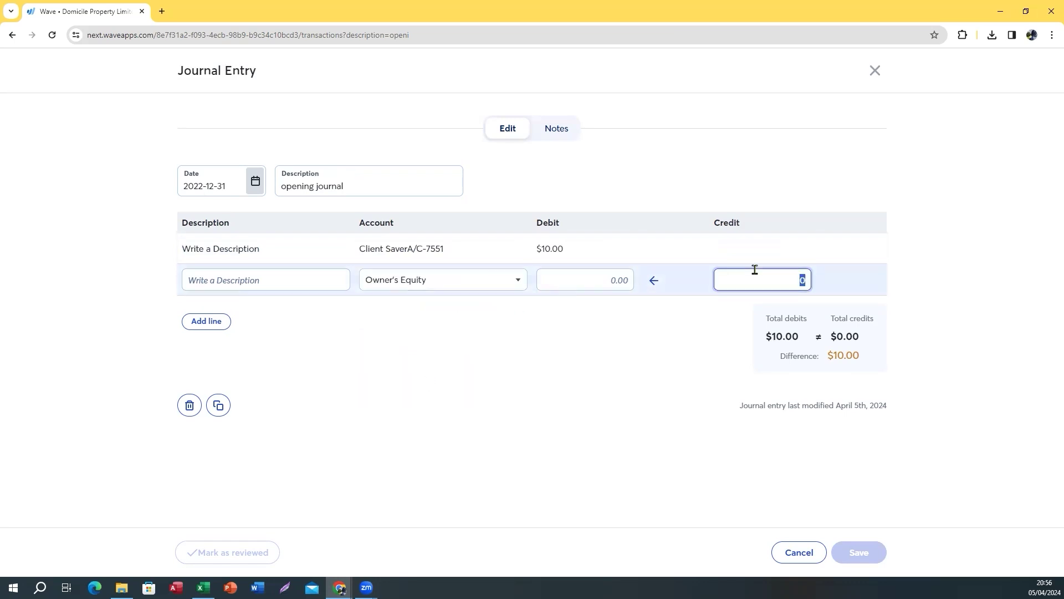
type("10")
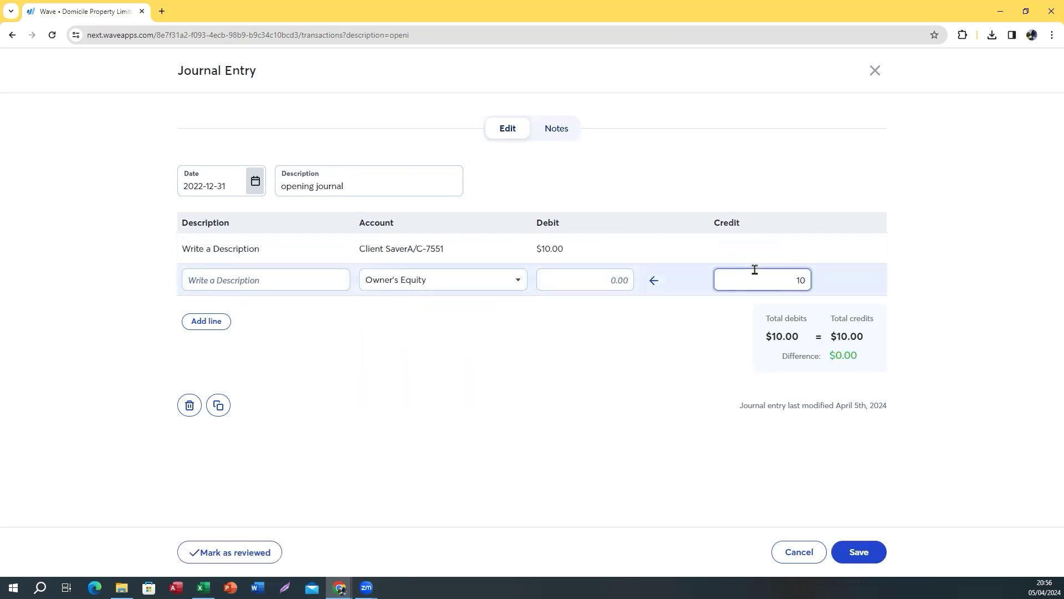
left_click(582, 381)
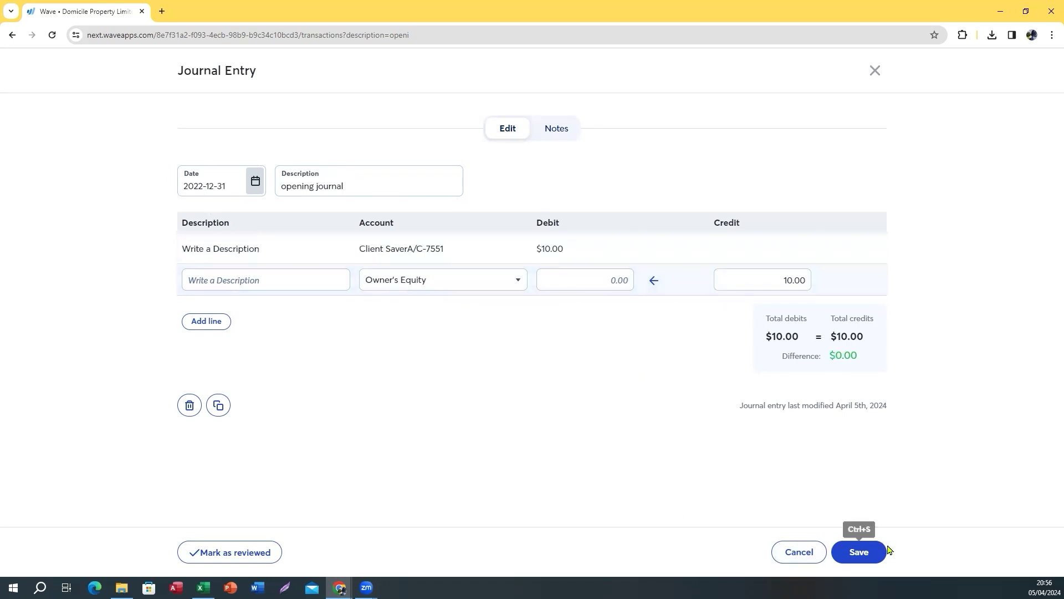
left_click(252, 552)
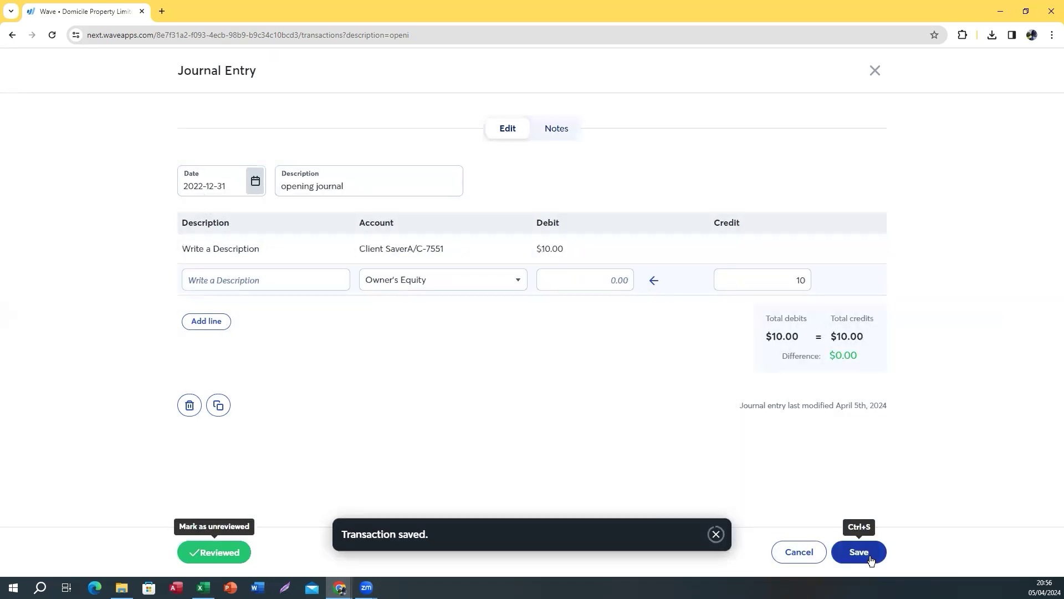
Save the $10 opening journal, reopen and re-save it, then clear the search filter
left_click(869, 552)
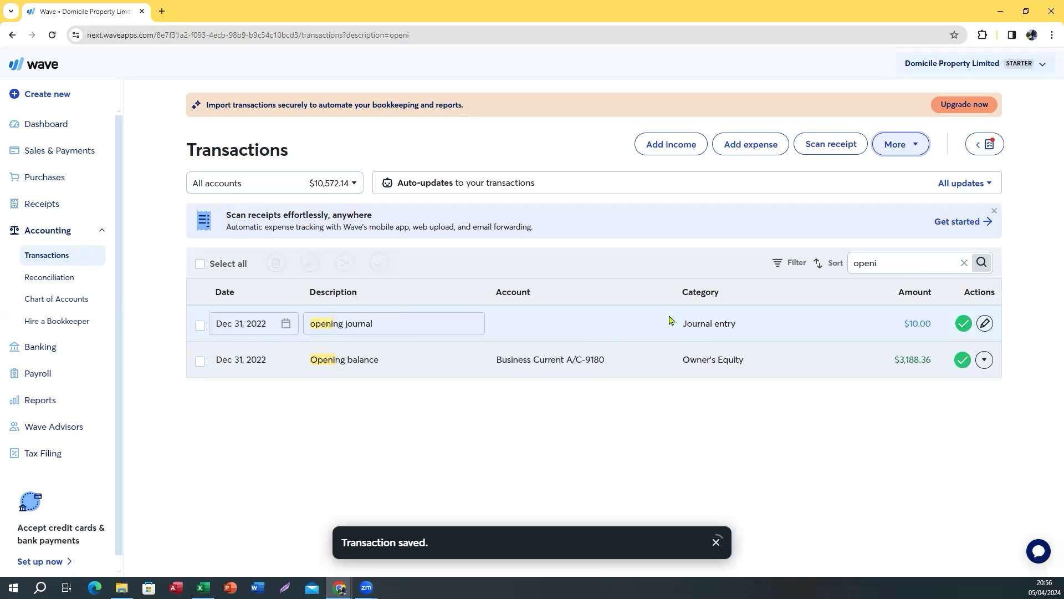
left_click(986, 325)
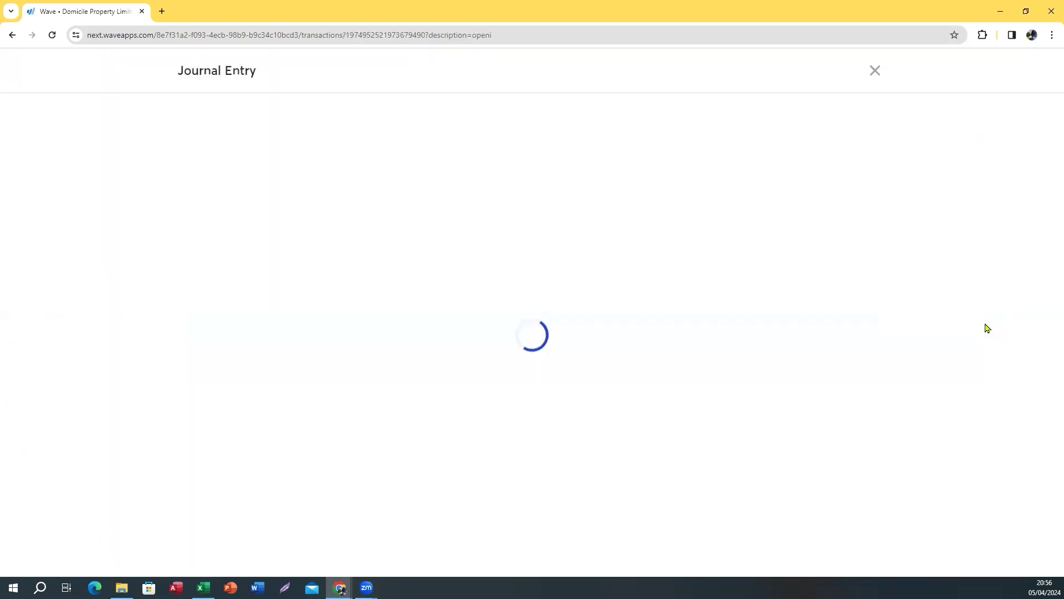
left_click(437, 251)
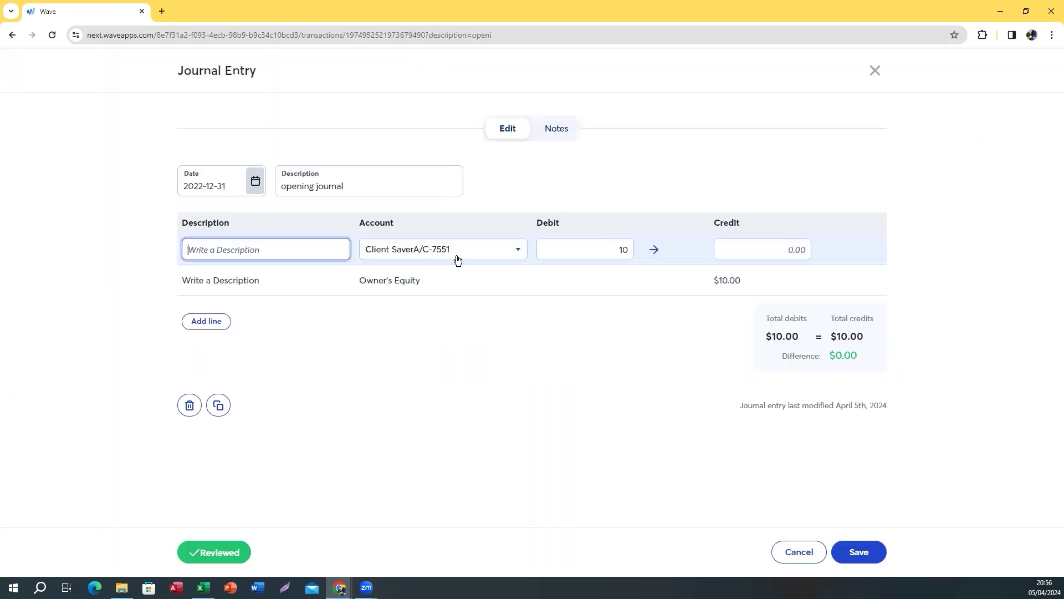
left_click(859, 551)
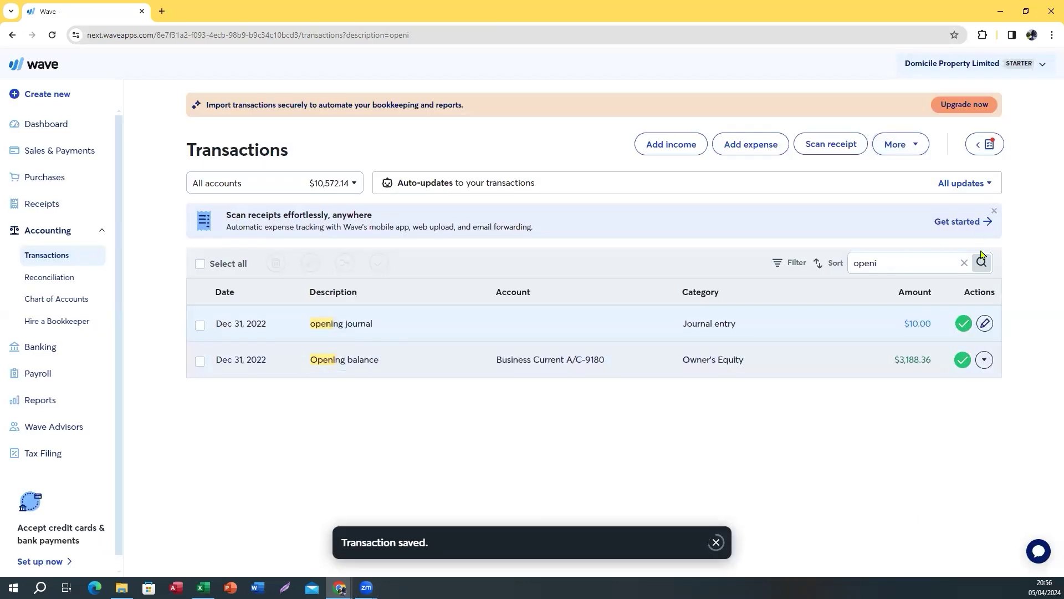
left_click(965, 263)
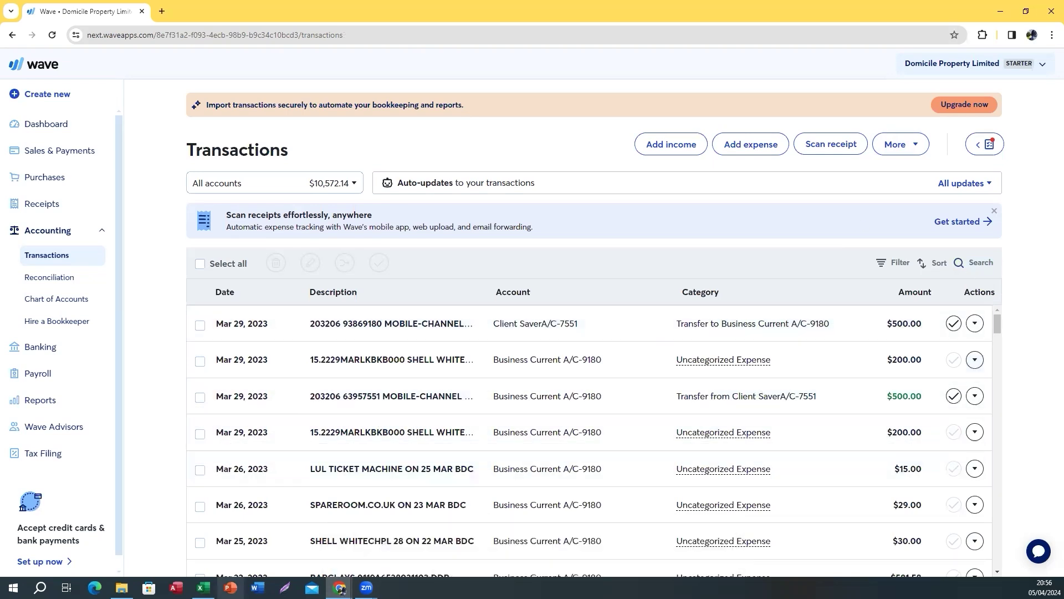
Switch to the Excel working paper's WORKFLOW sheet
mouse_move(203, 586)
left_click(238, 521)
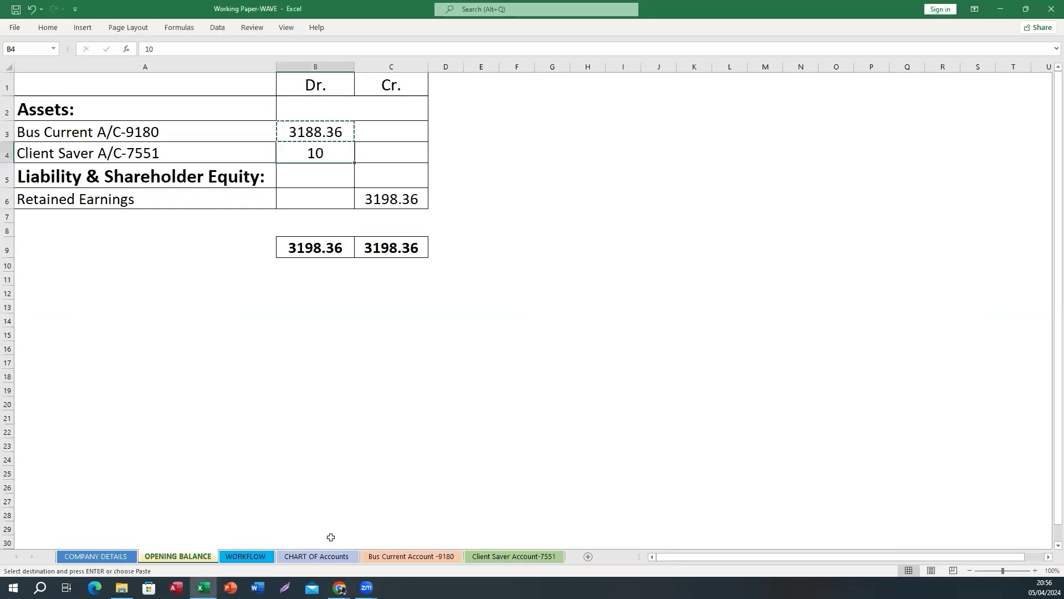
left_click(246, 556)
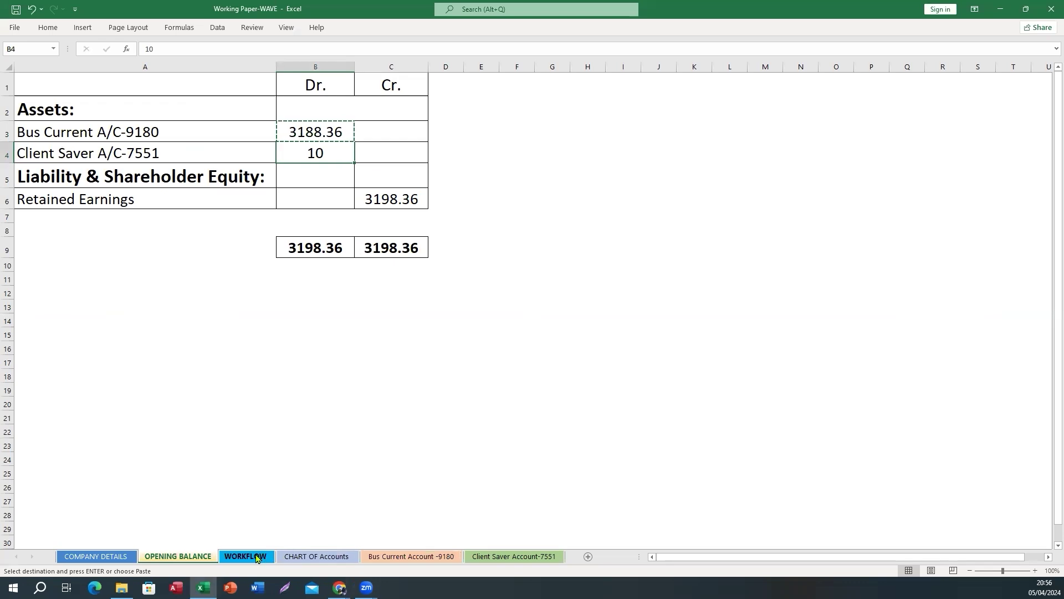
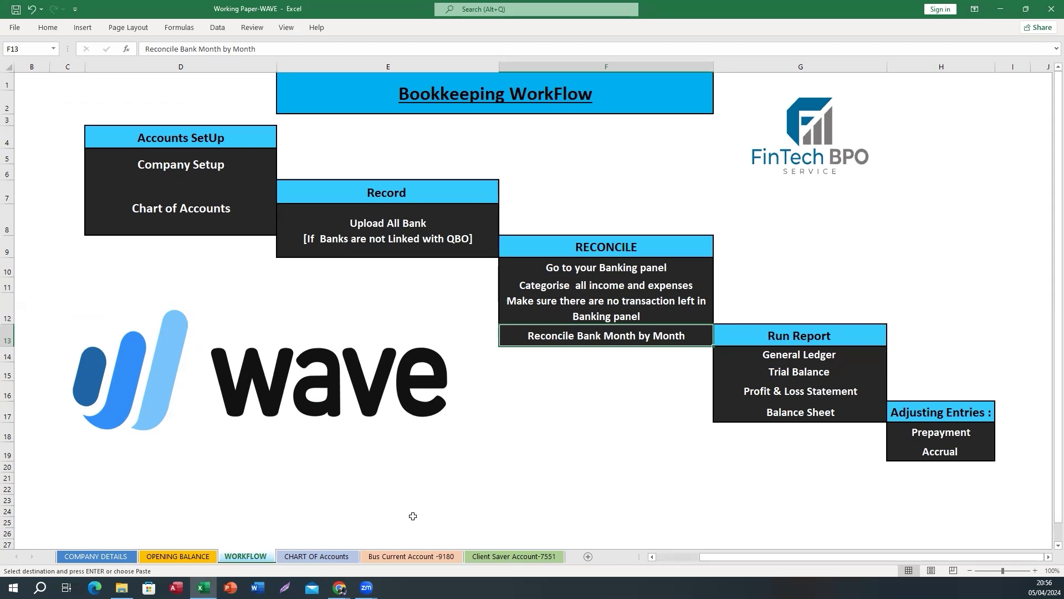
Inspect the D1 opening-balance and D2 running-balance formulas on the Bus Current Account -9180 sheet
left_click(387, 557)
left_click(555, 349)
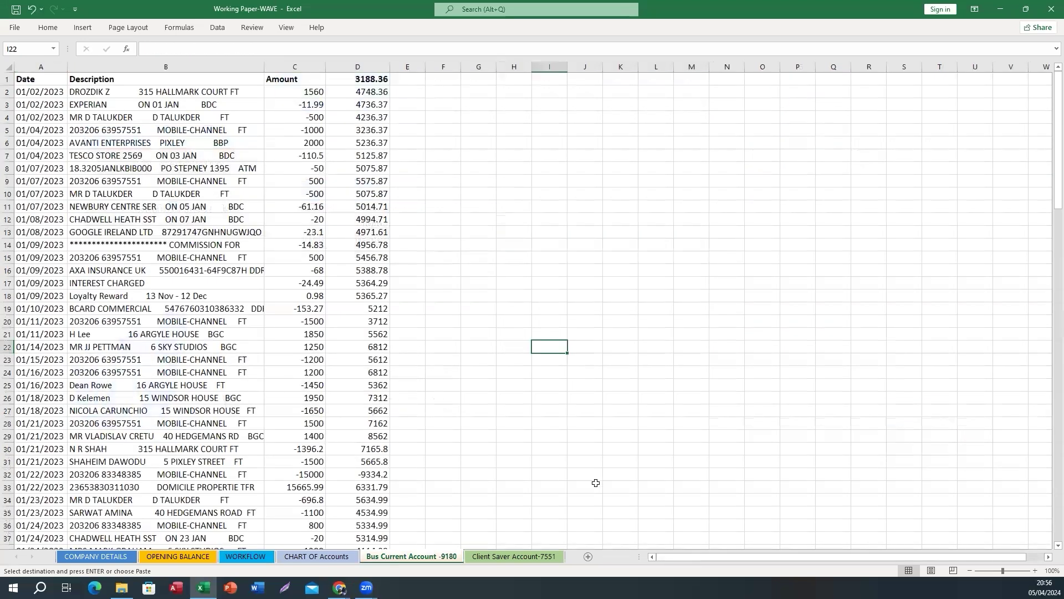
left_click(365, 76)
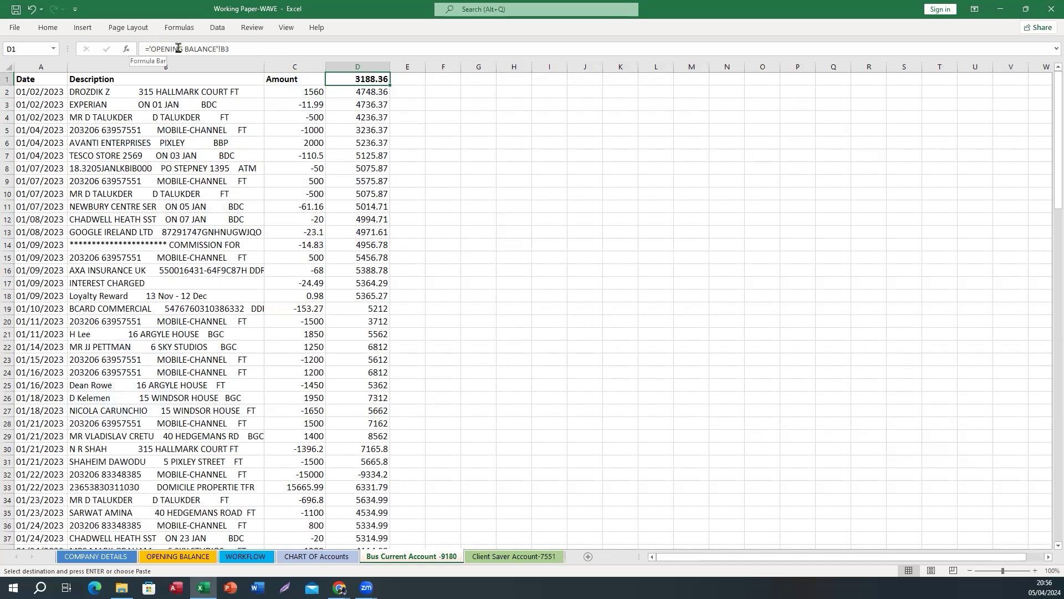
left_click(168, 556)
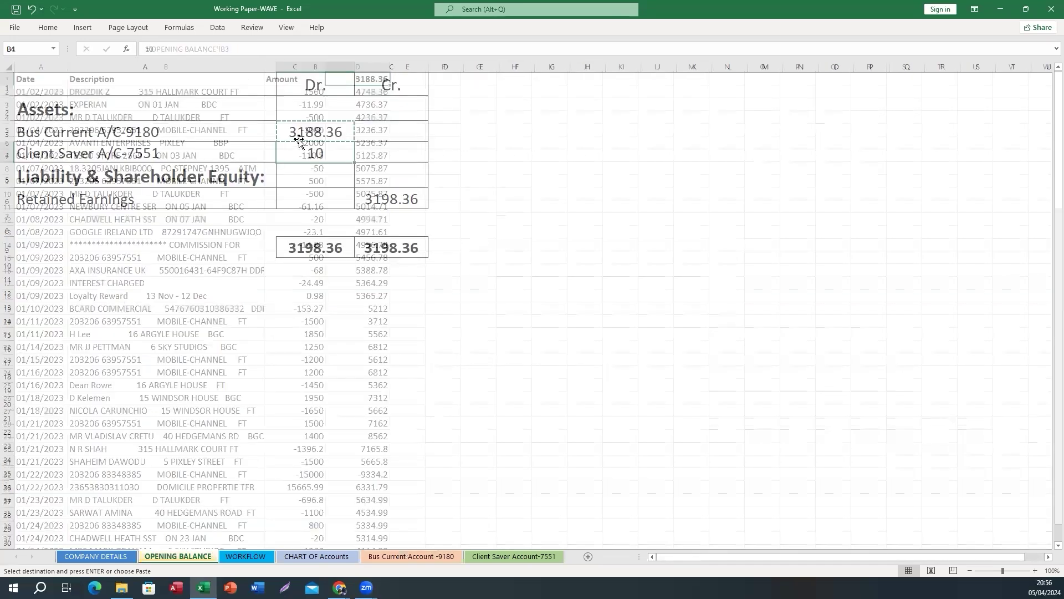
left_click(412, 556)
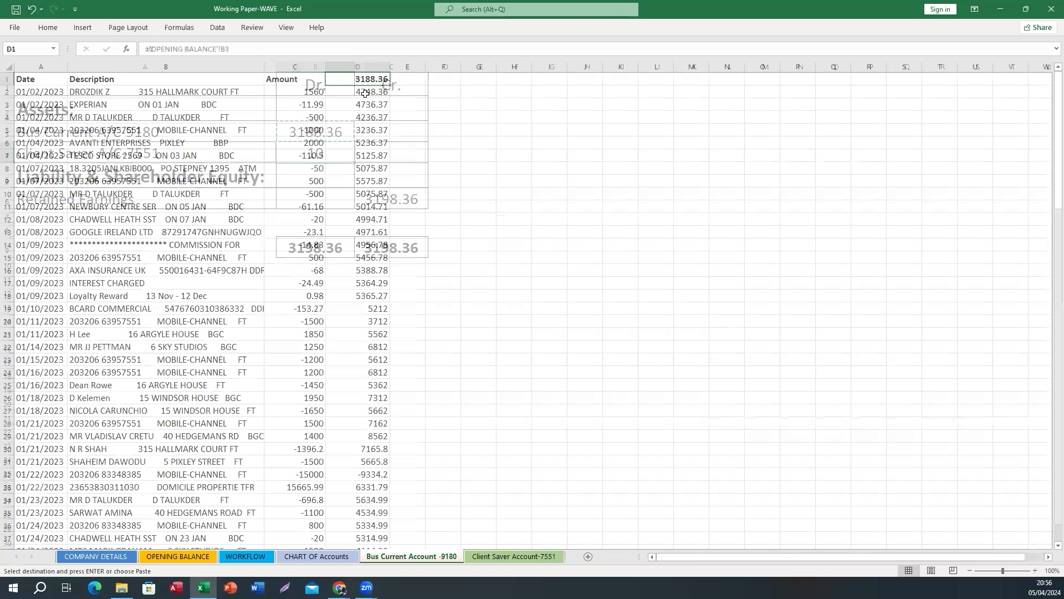
left_click(365, 92)
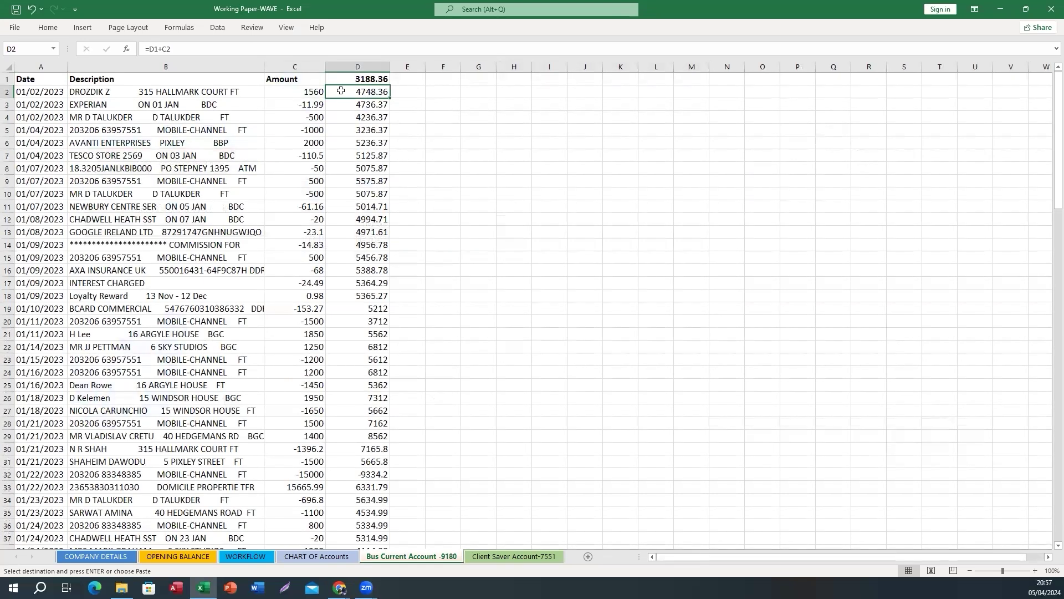
left_click(355, 79)
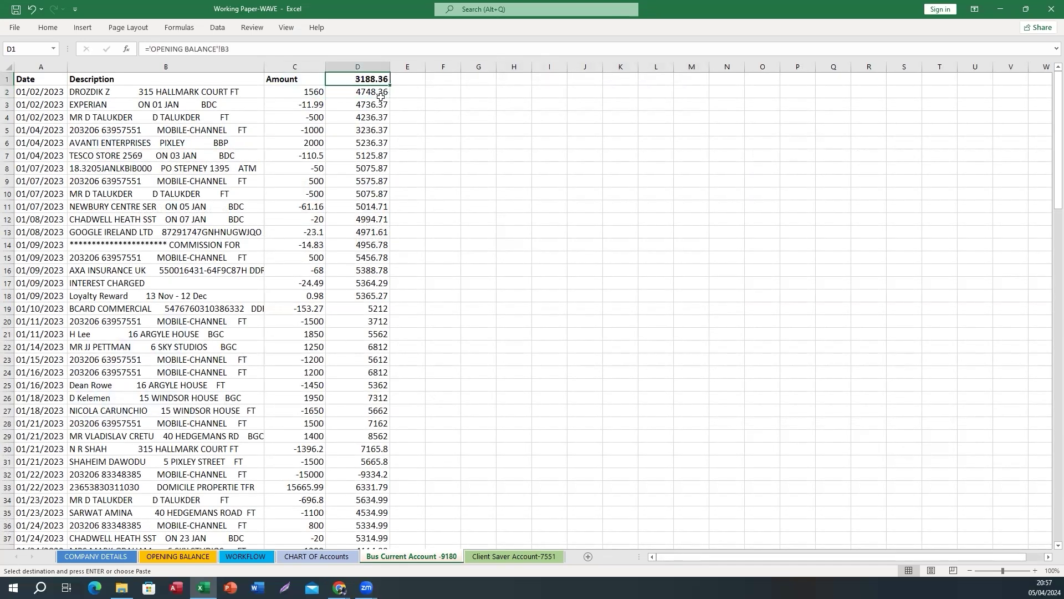
left_click(313, 92)
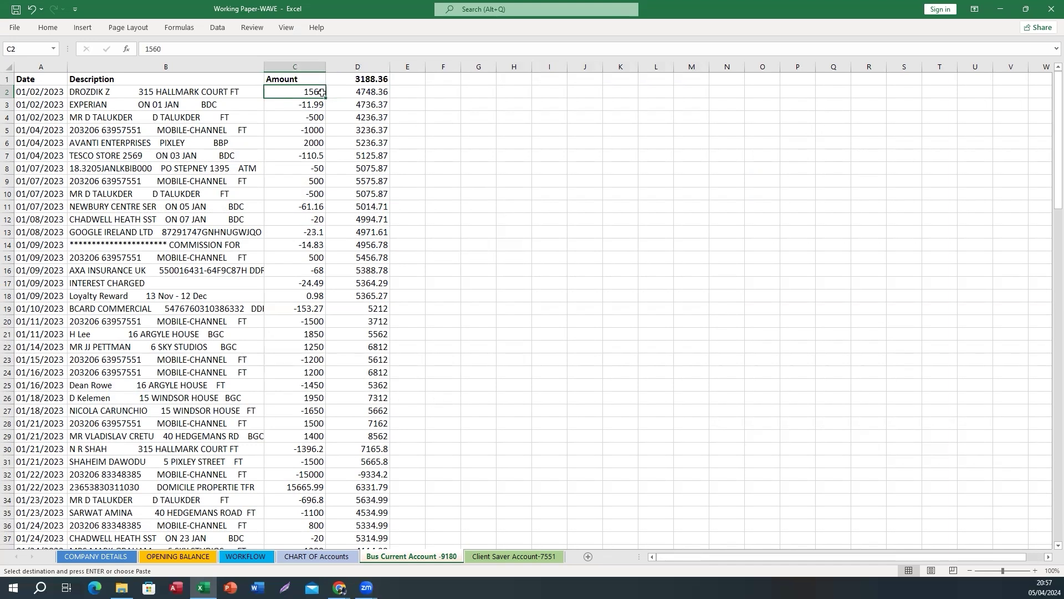
left_click(353, 93)
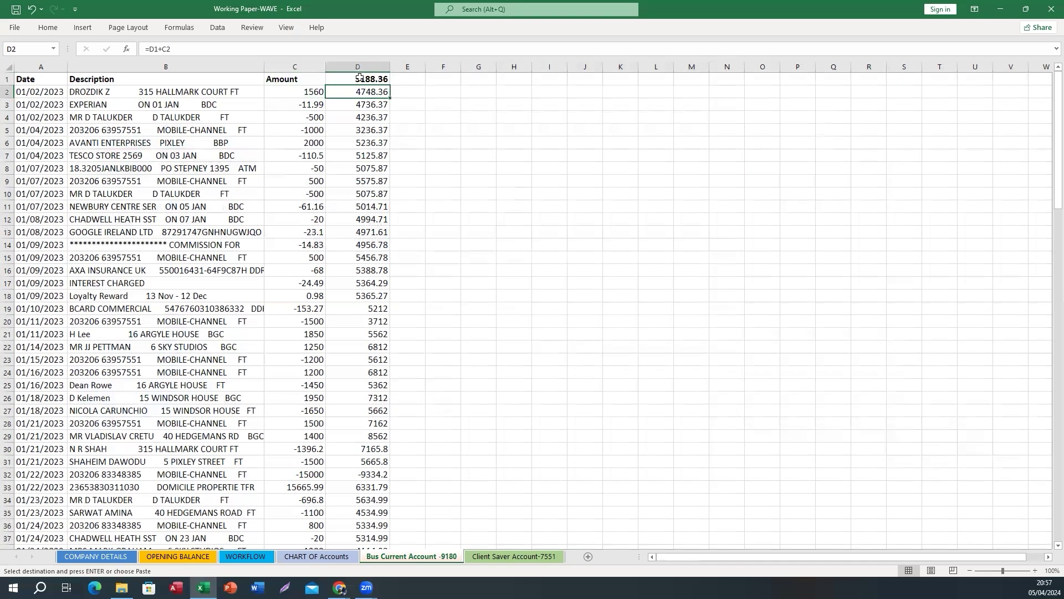
Fill the =D1+C2 running balance formula down column D
left_click(305, 91)
left_click(358, 92)
double_click(391, 98)
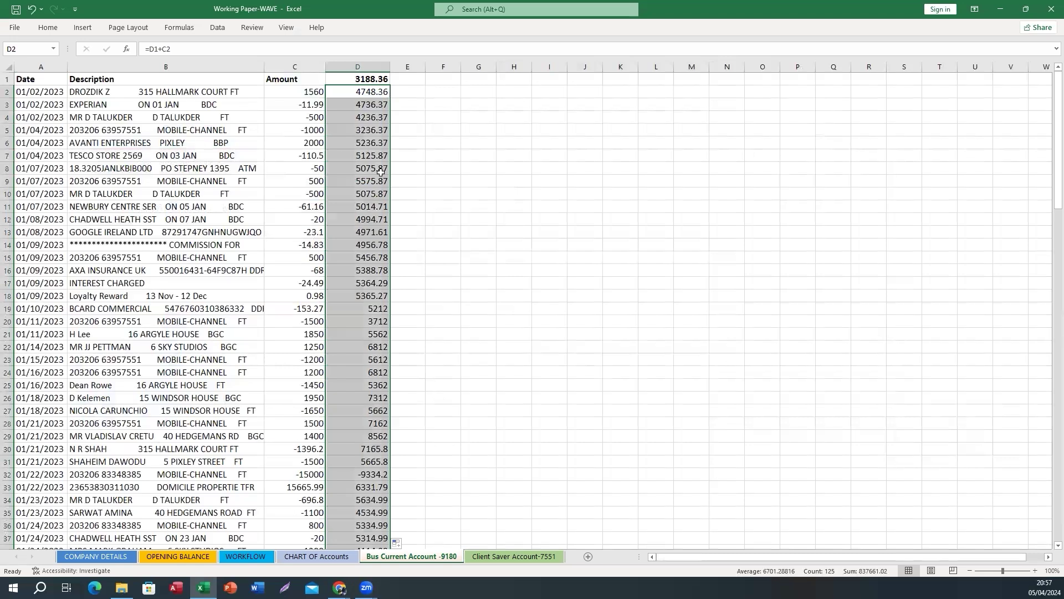
scroll(359, 271, "down", 20)
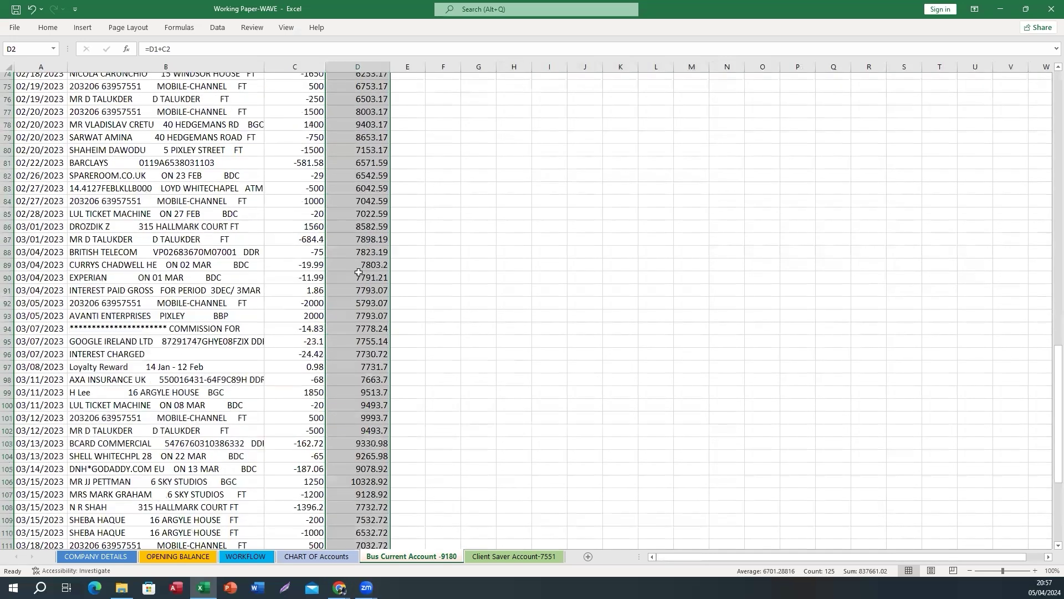
scroll(360, 271, "up", 20)
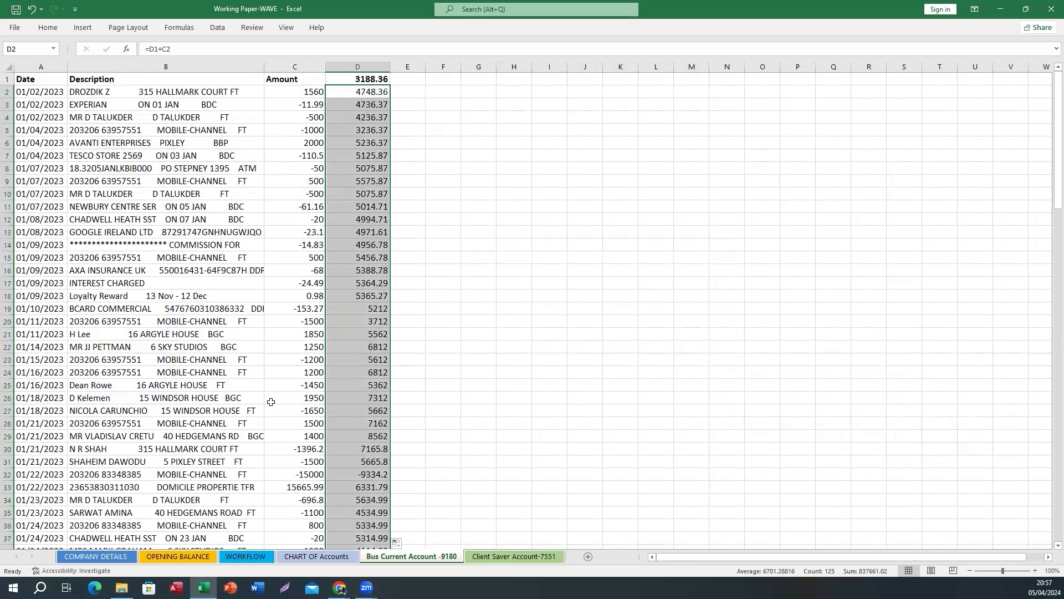
scroll(271, 401, "down", 12)
Copy the 30 January closing balance of 6030.99 from D49
left_click(358, 219)
key("ctrl+space")
scroll(358, 283, "up", 12)
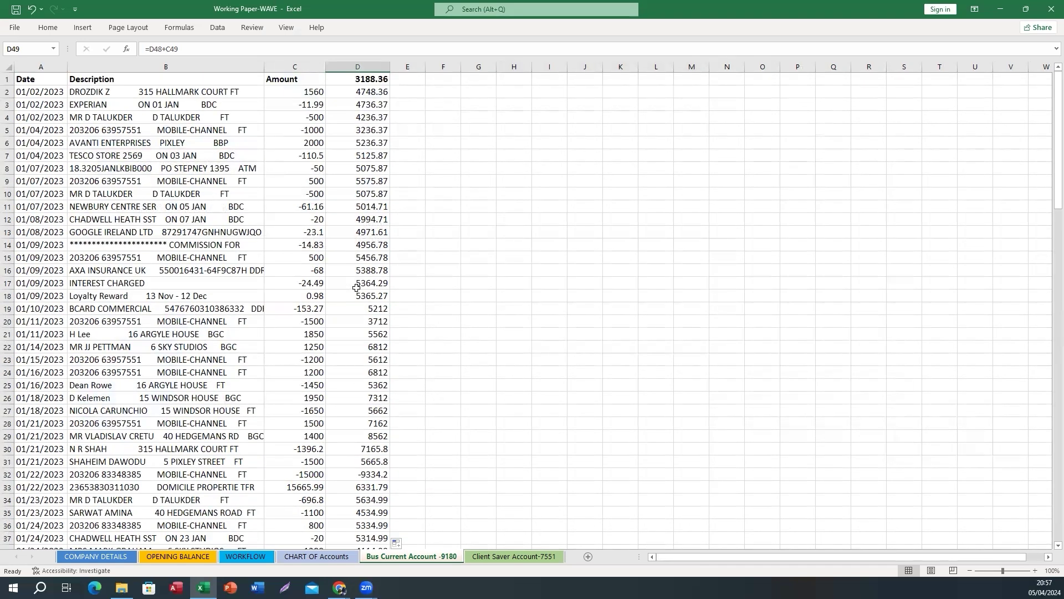
scroll(357, 287, "down", 12)
scroll(1048, 331, "up", 4)
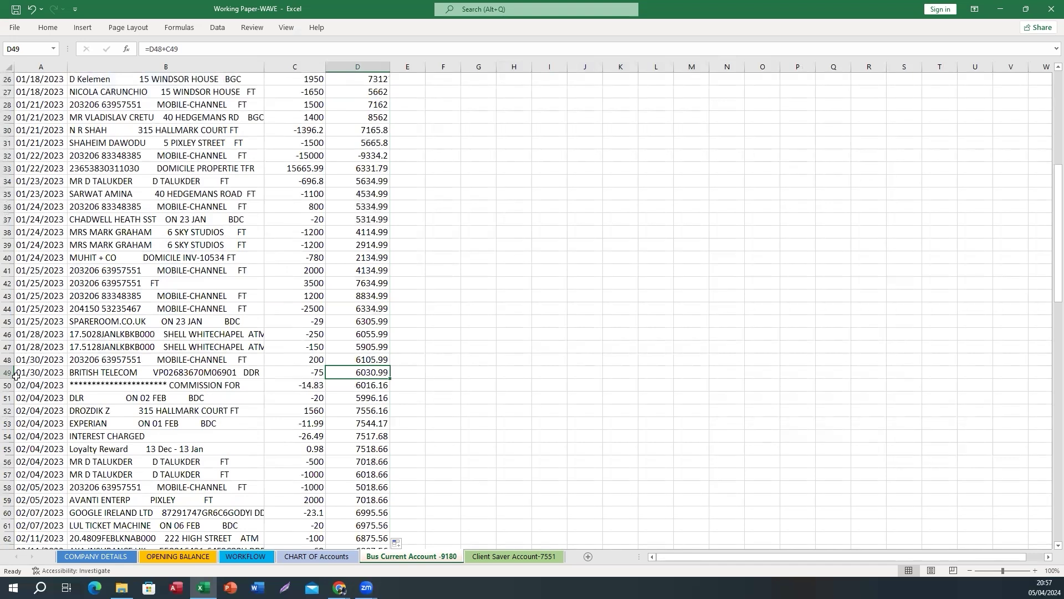
left_click(15, 374)
left_click(343, 371)
key("ctrl+c")
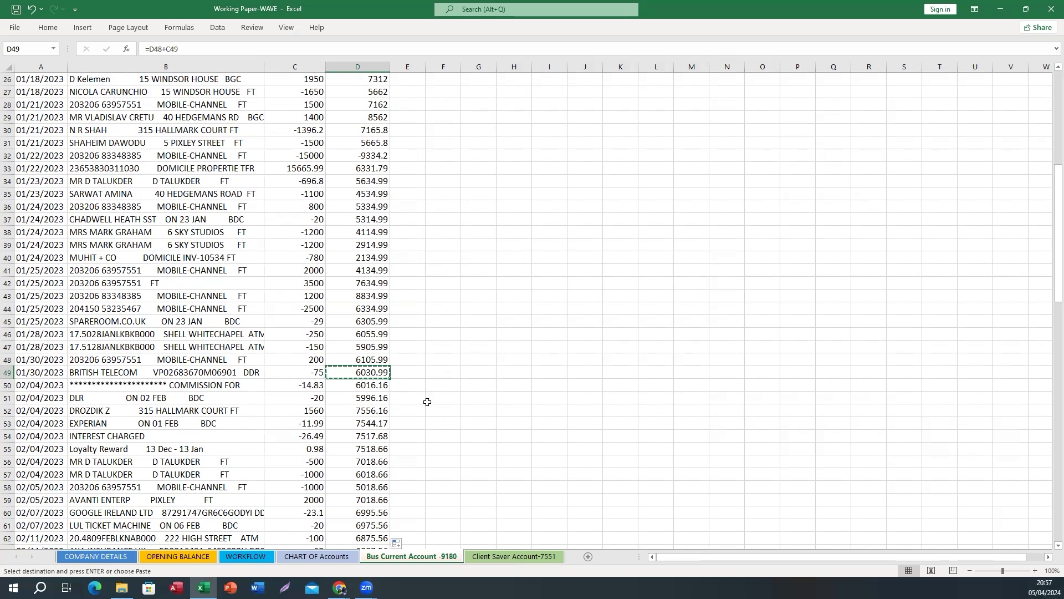
Open Wave's Reconciliation page and start reconciling Business Current A/C-9180
mouse_move(340, 588)
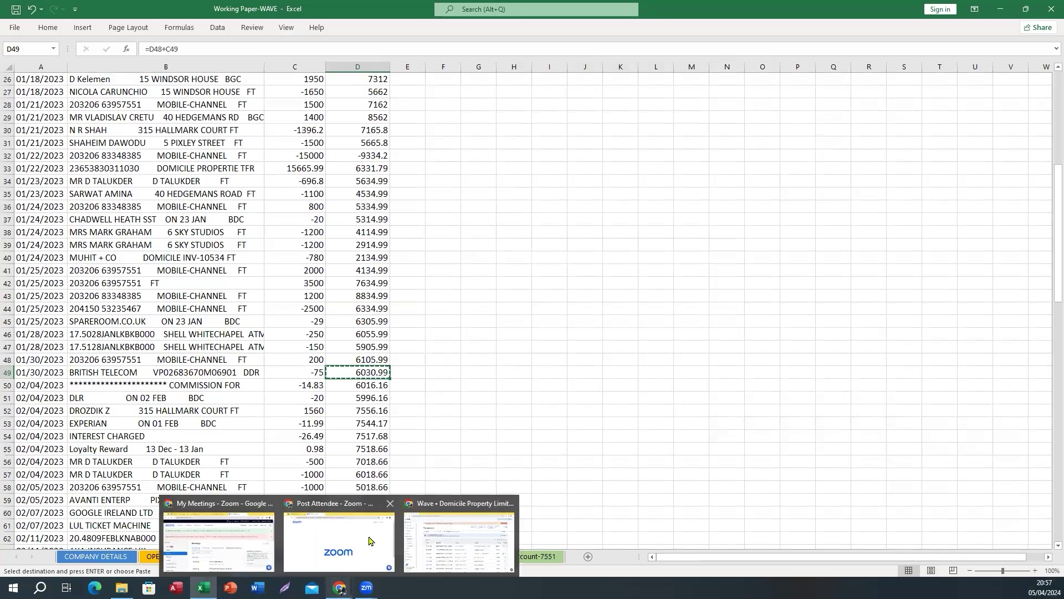
left_click(455, 530)
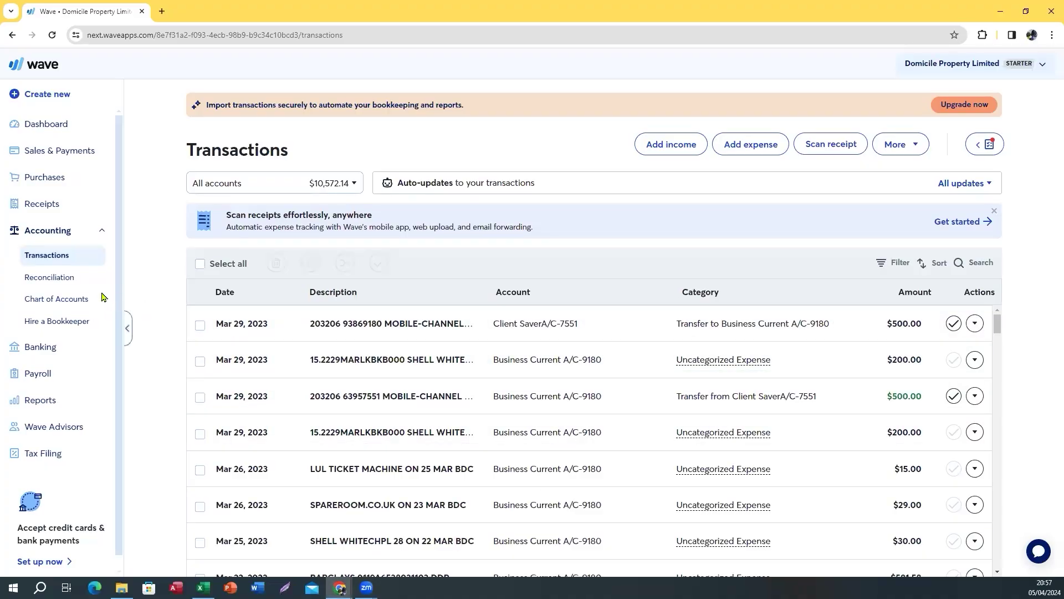
left_click(45, 281)
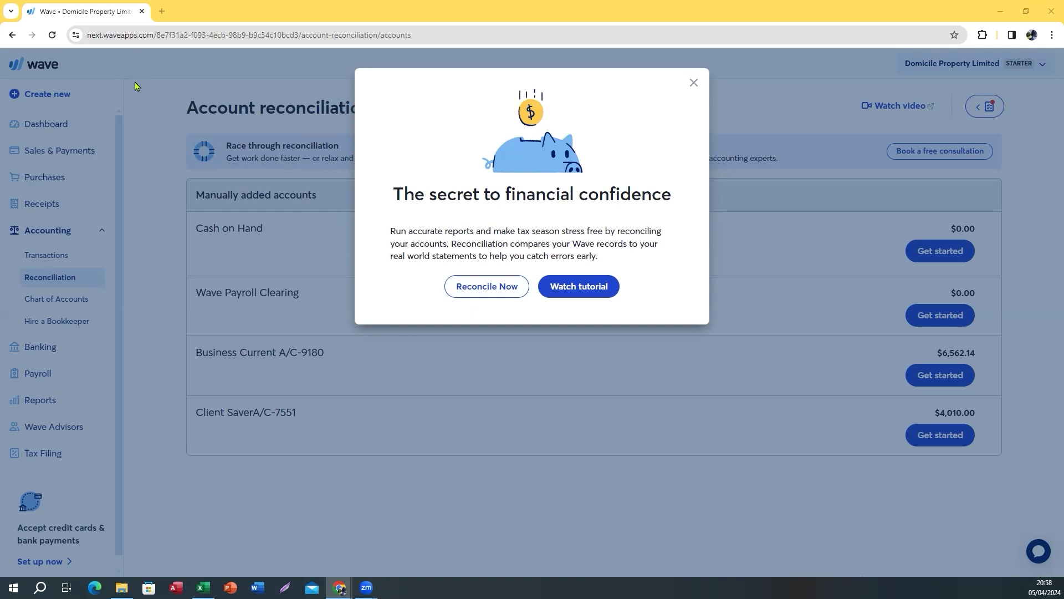
left_click(495, 288)
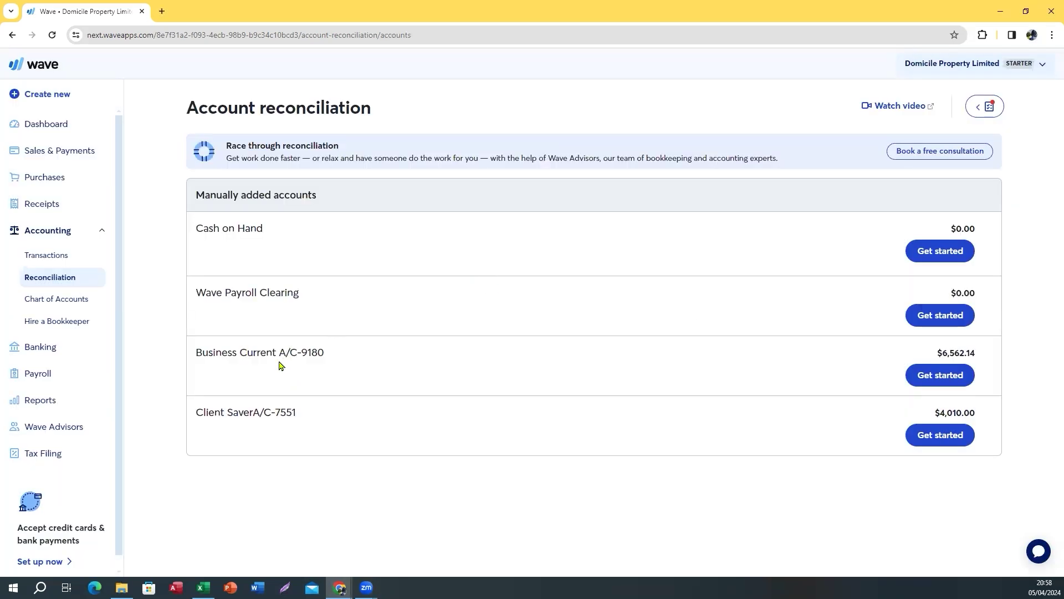
left_click_drag(199, 353, 326, 359)
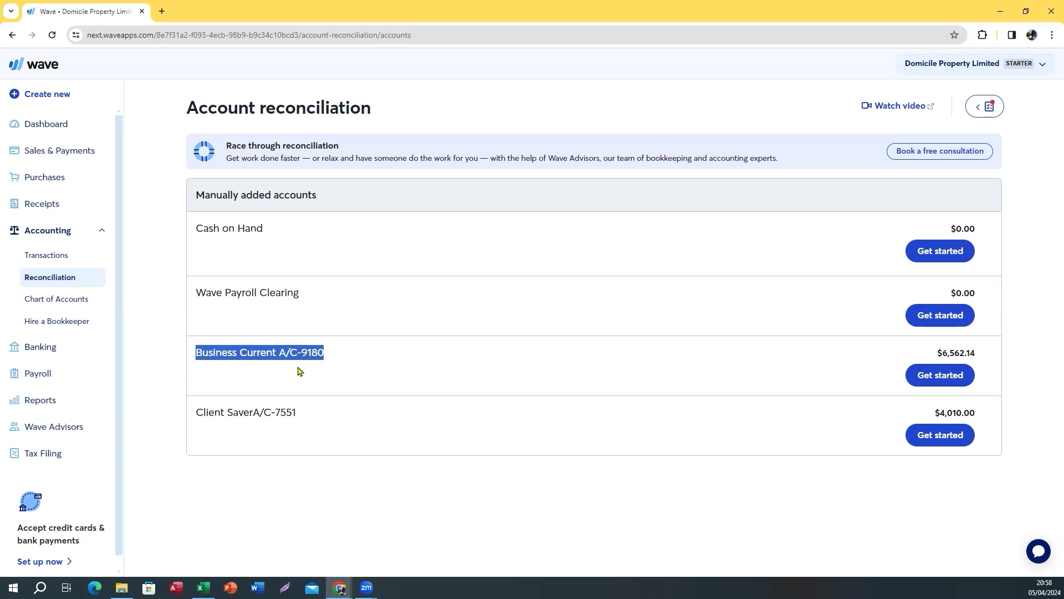
left_click(940, 382)
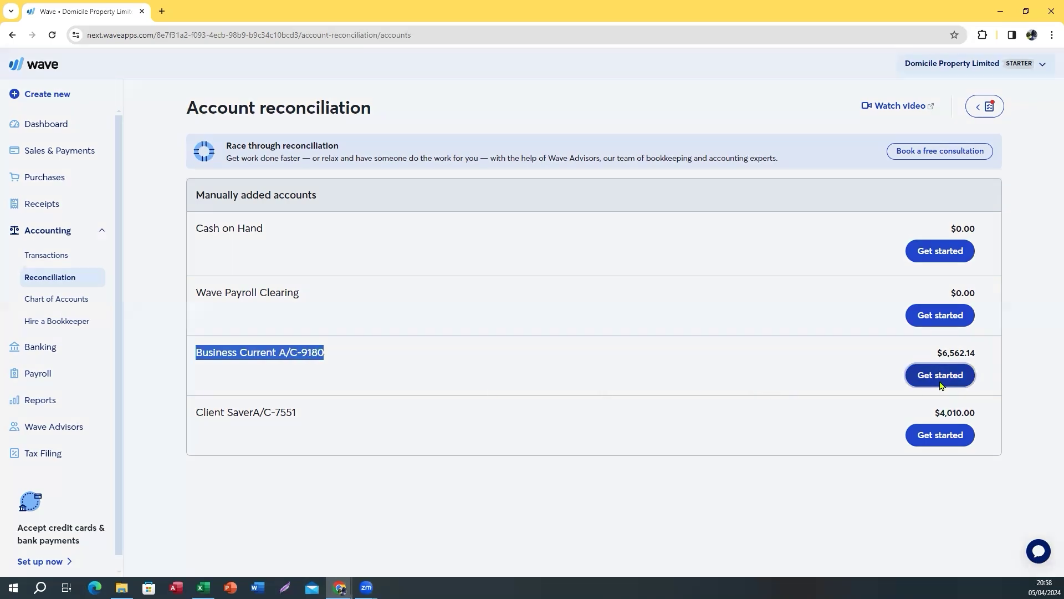
left_click(535, 289)
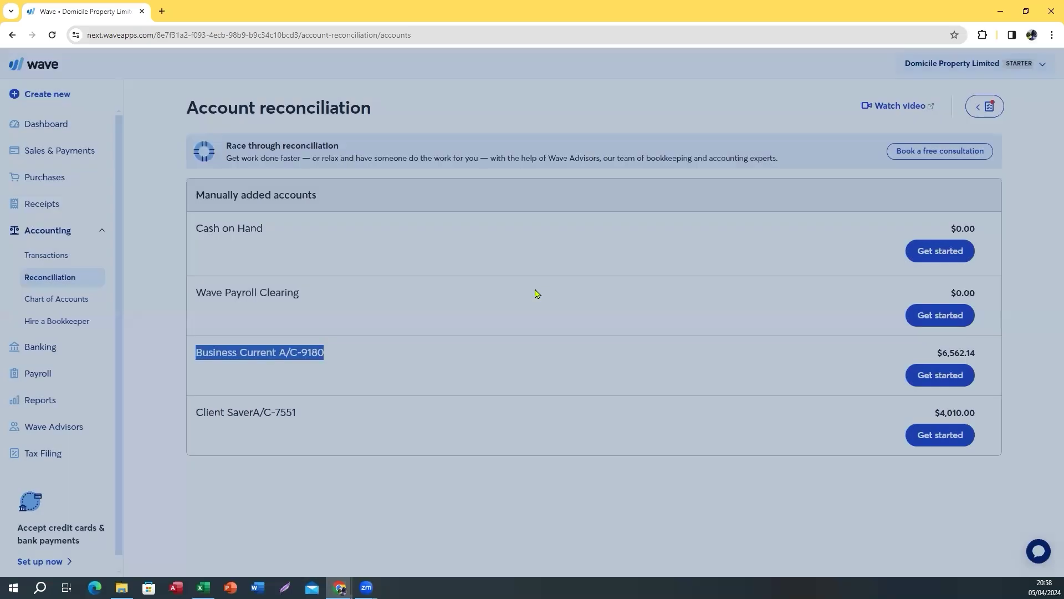
Save a January 31, 2023 ending balance of 6030.99, then go back to Excel
left_click(564, 194)
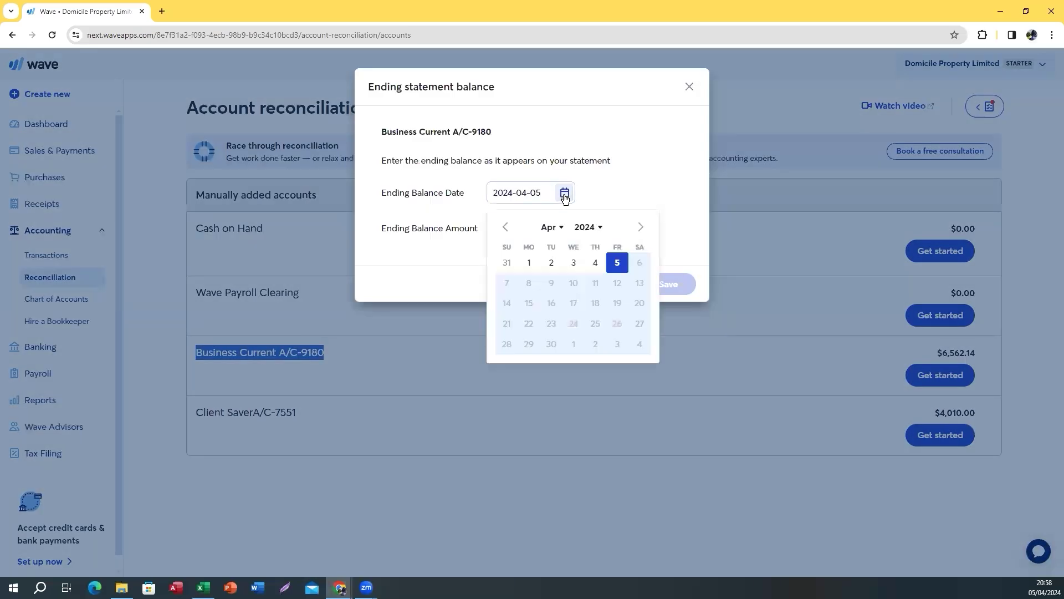
left_click(552, 227)
left_click(552, 222)
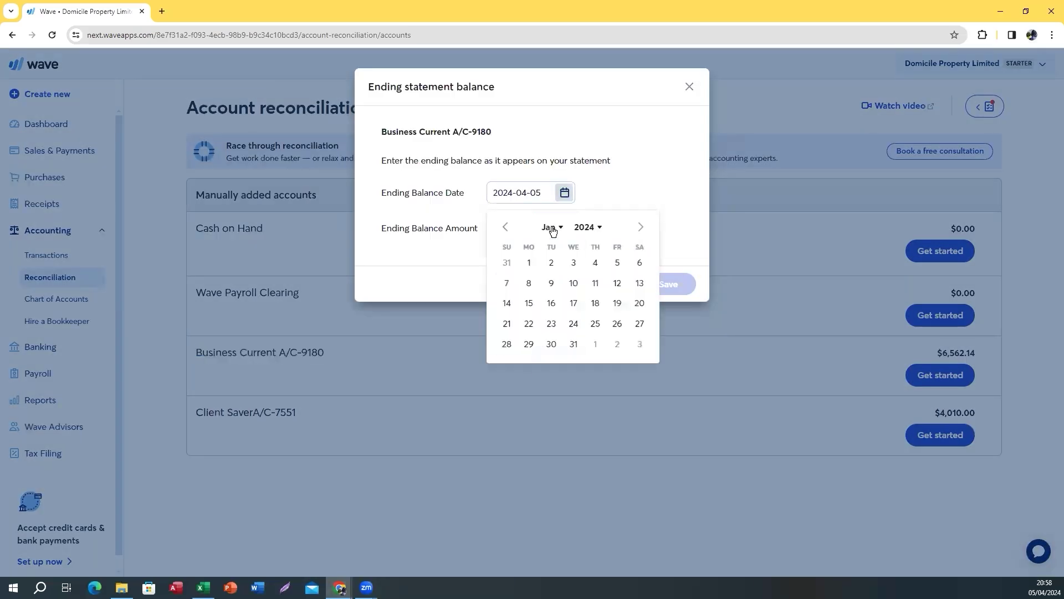
left_click(584, 228)
left_click(589, 293)
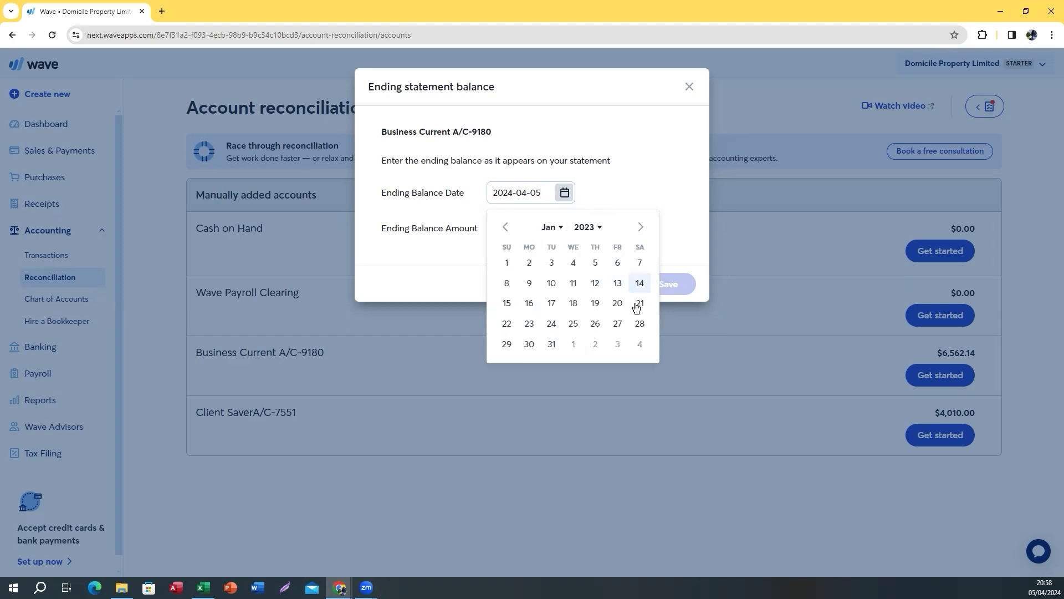
left_click(551, 344)
left_click(538, 229)
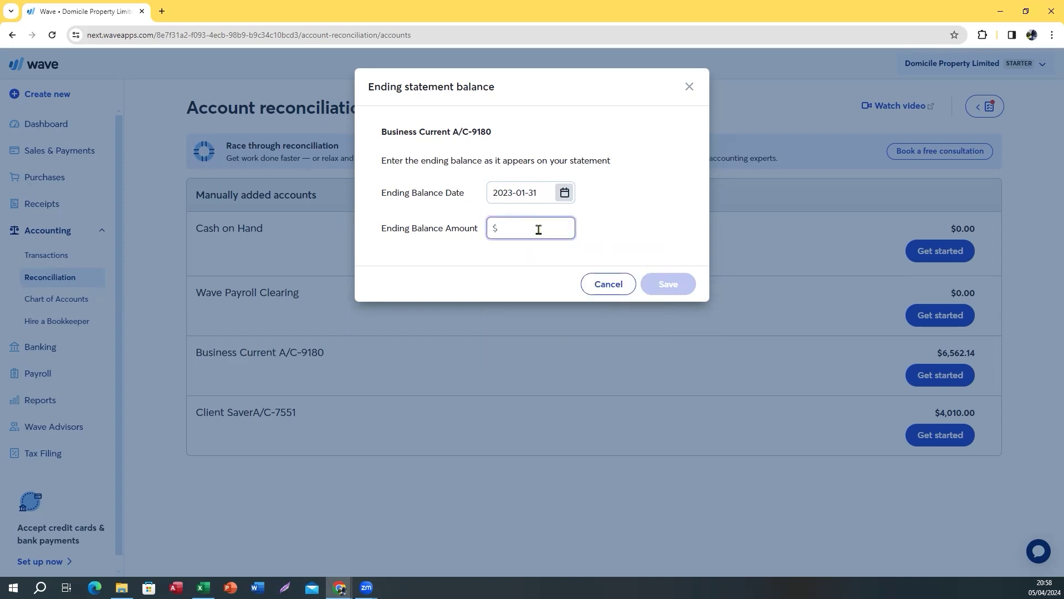
key("ctrl+v")
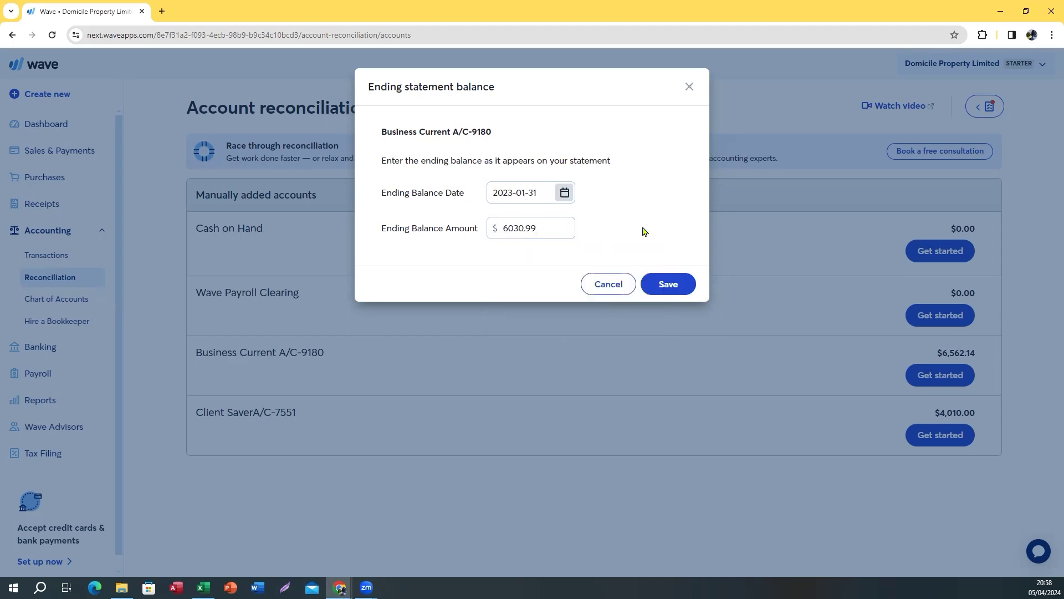
left_click(667, 284)
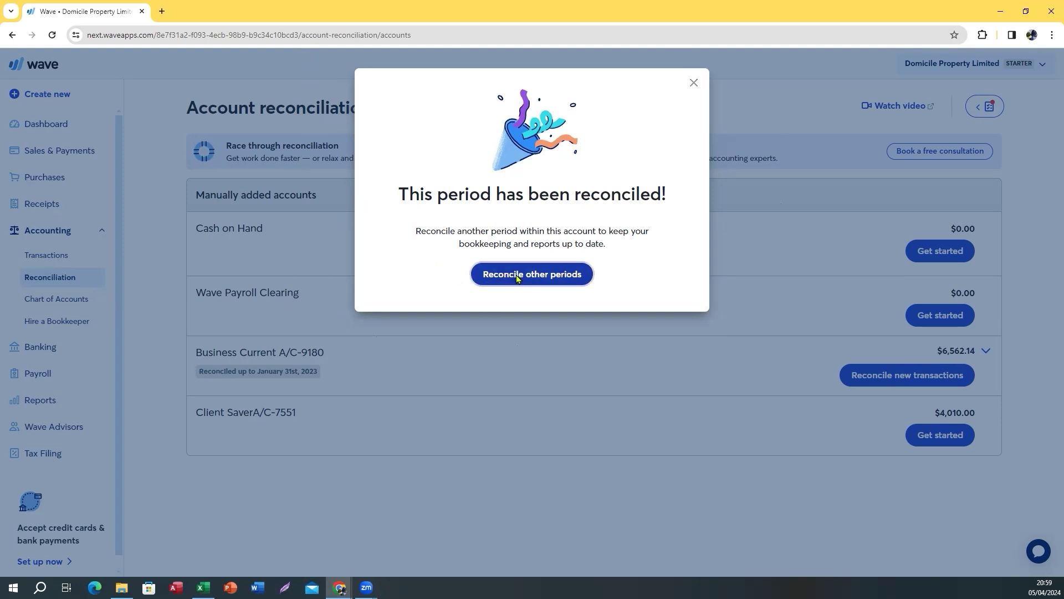
left_click(517, 275)
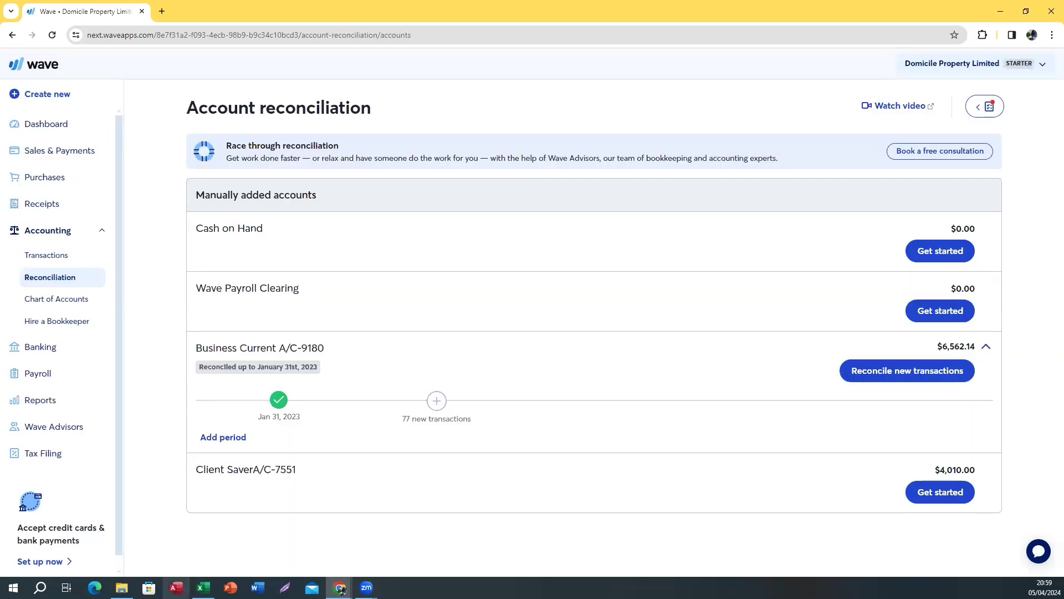
mouse_move(203, 587)
left_click(221, 535)
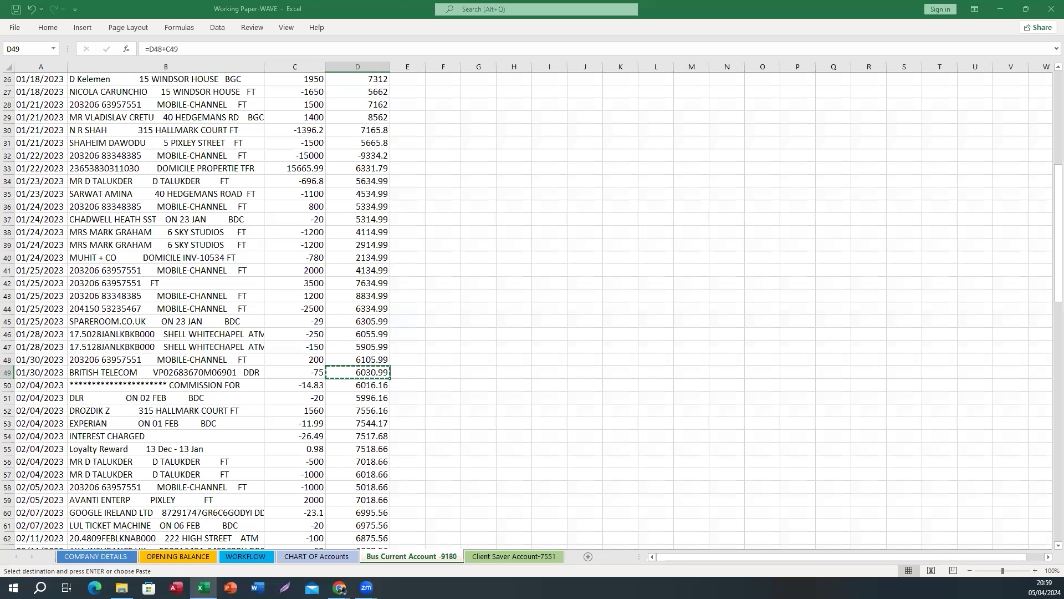
Copy the 28 February running balance of 7022.59 from D85
left_click(75, 499)
scroll(72, 484, "down", 12)
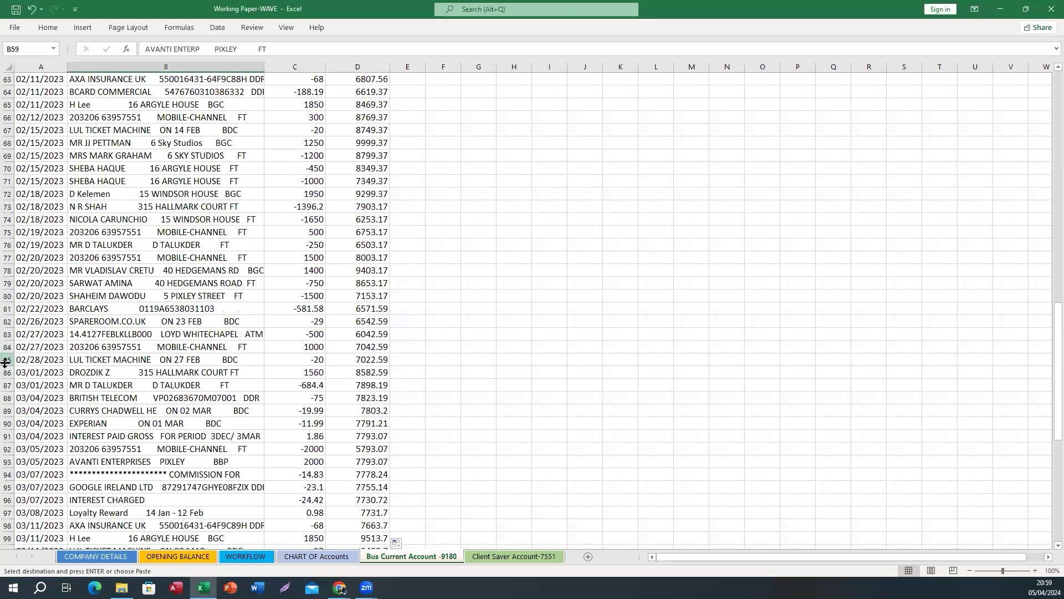
left_click(5, 360)
left_click(348, 359)
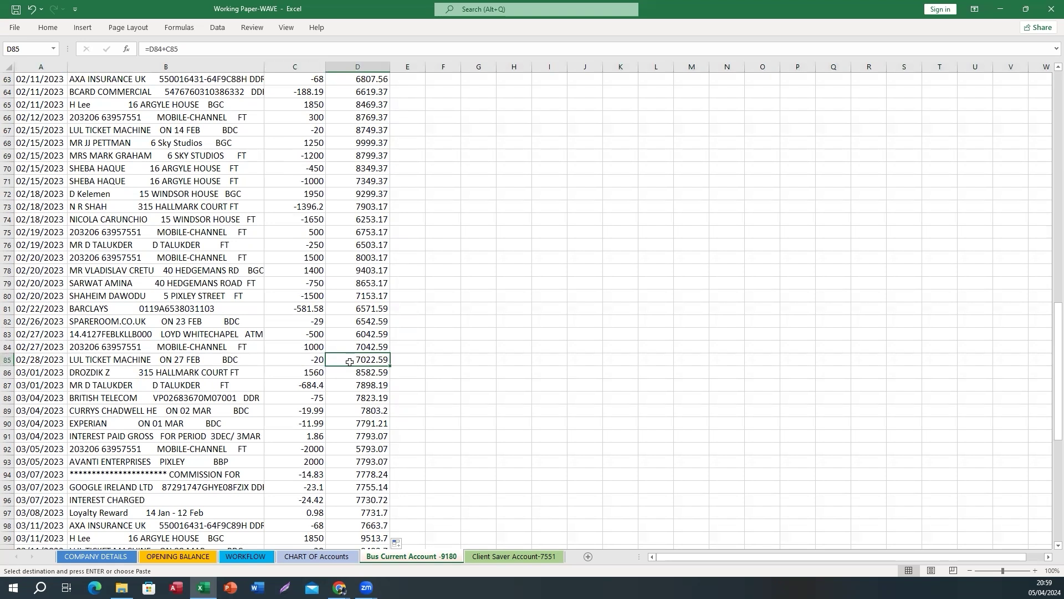
key("ctrl+c")
Start reconciling new Business Current transactions with a February 28 ending date
mouse_move(342, 589)
left_click(459, 534)
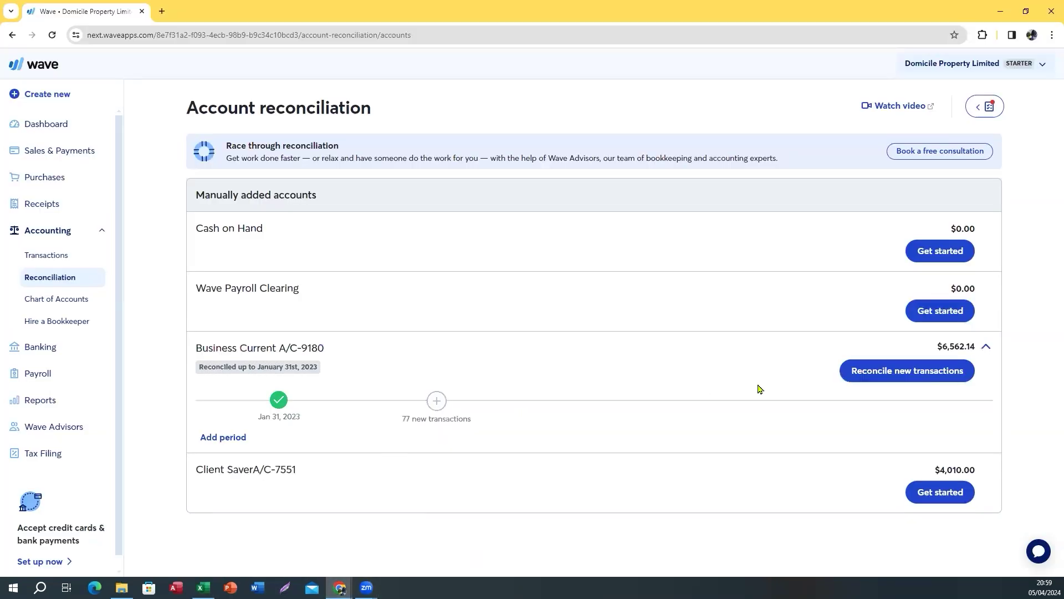
left_click(848, 374)
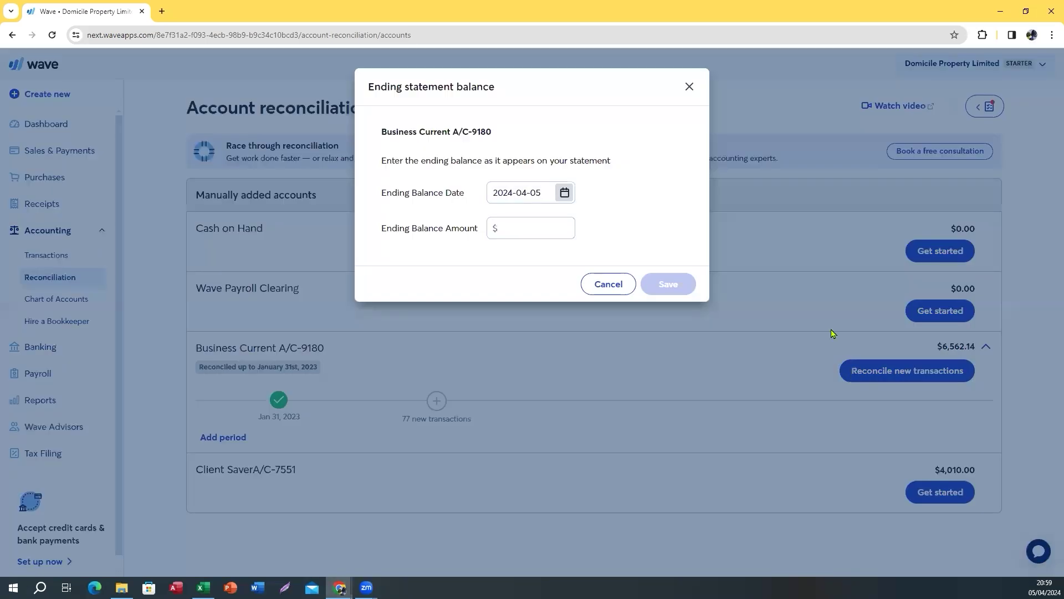
left_click(564, 193)
left_click(551, 226)
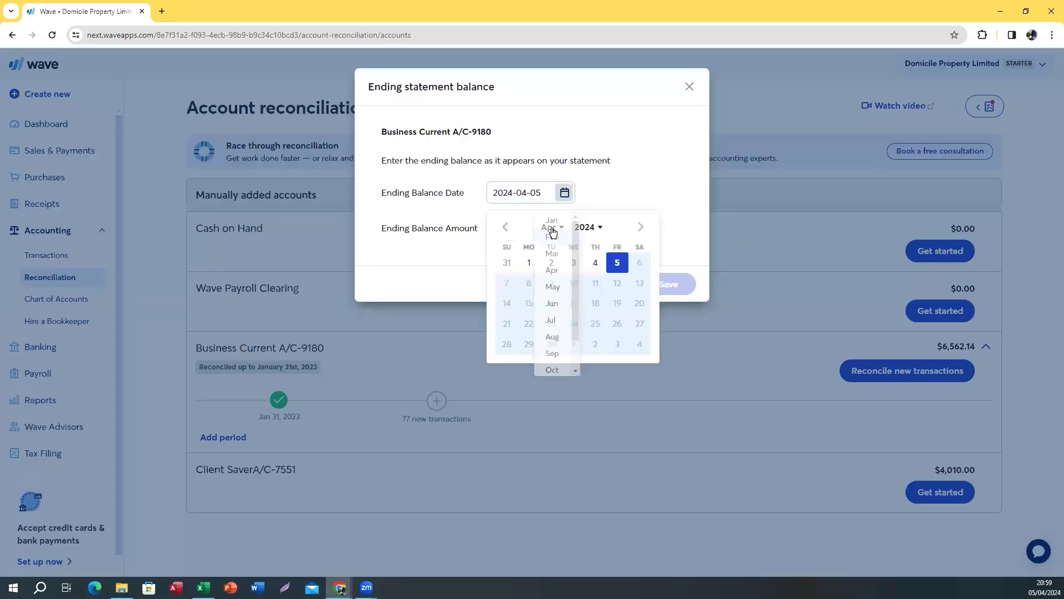
left_click(552, 238)
left_click(585, 227)
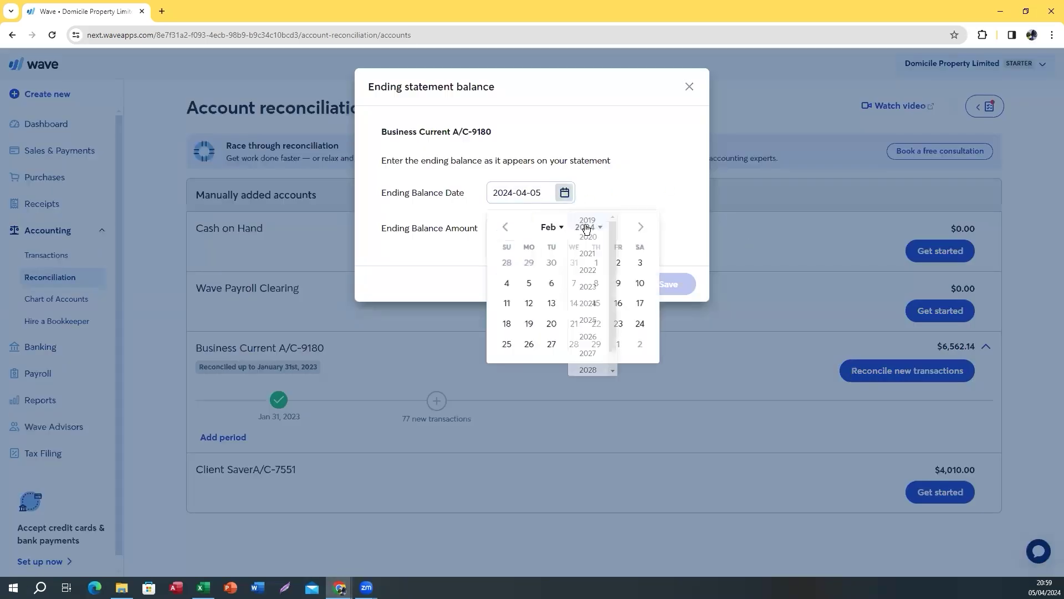
left_click(588, 272)
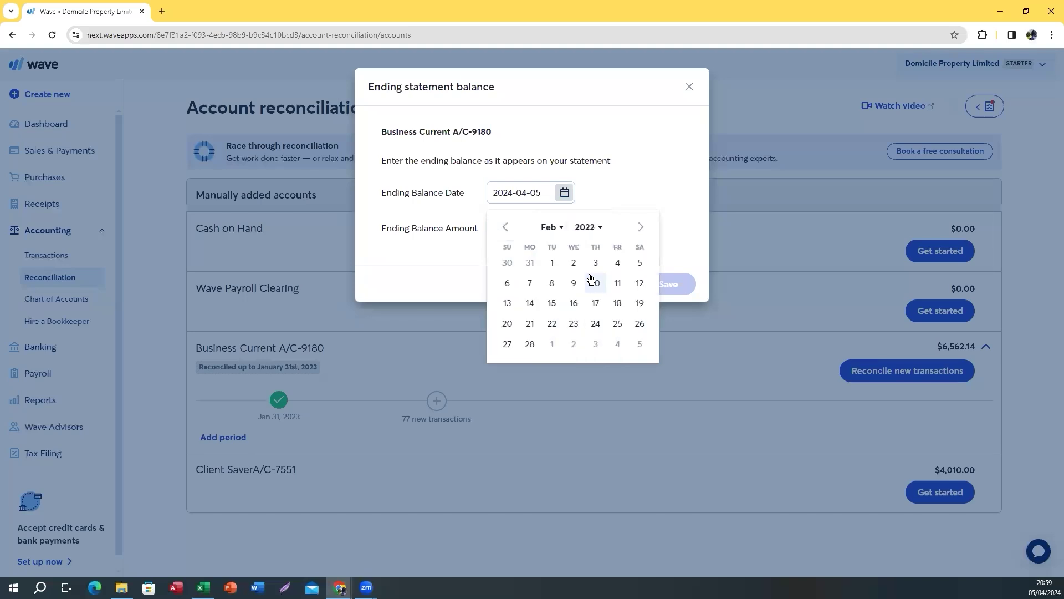
left_click(530, 344)
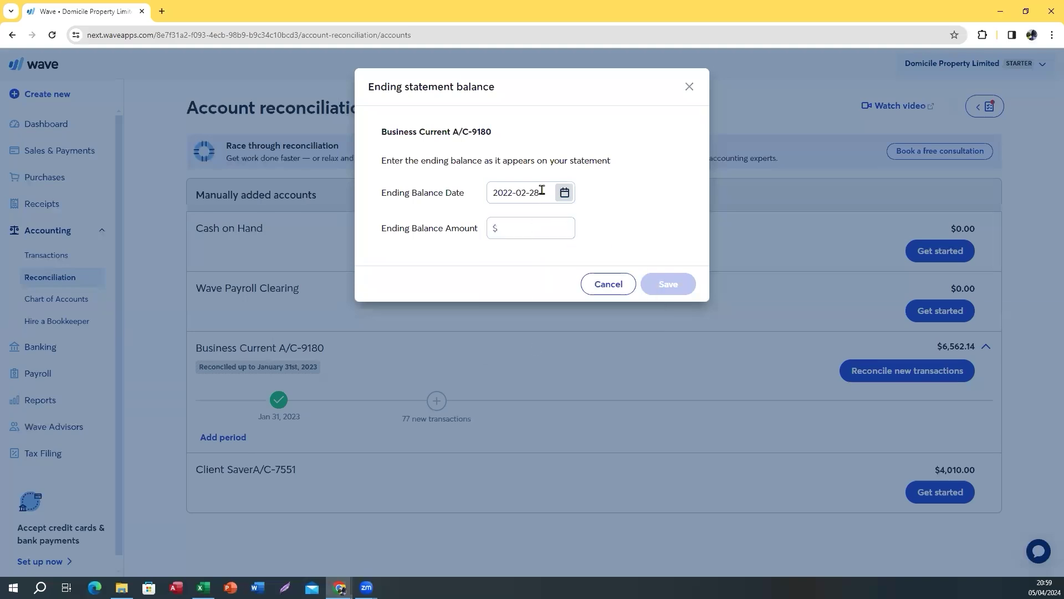
Correct the ending date to February 28, 2023 and save the 7022.59 ending balance
left_click(565, 193)
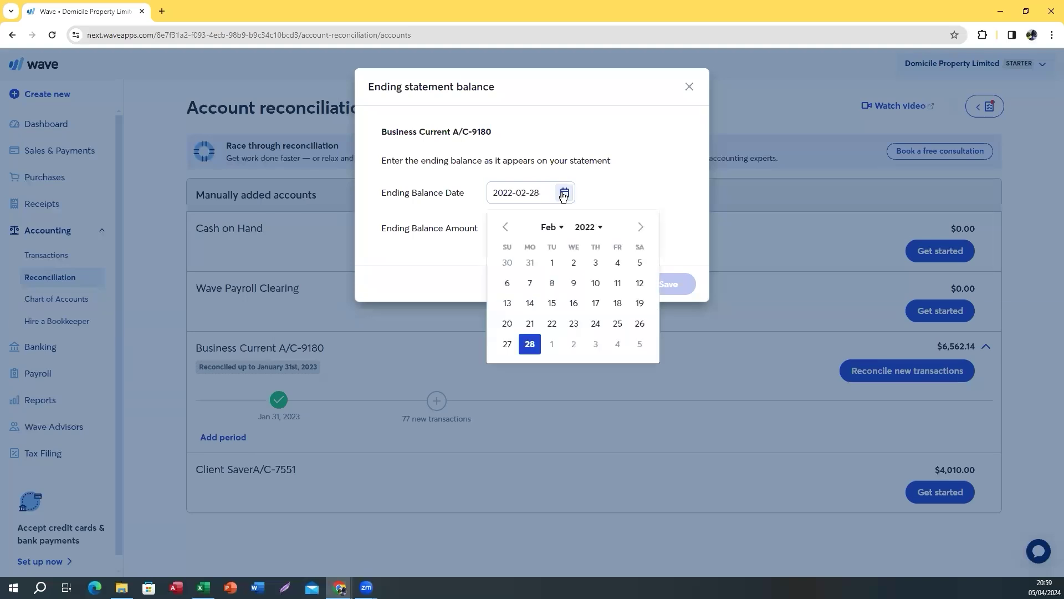
left_click(584, 228)
left_click(587, 325)
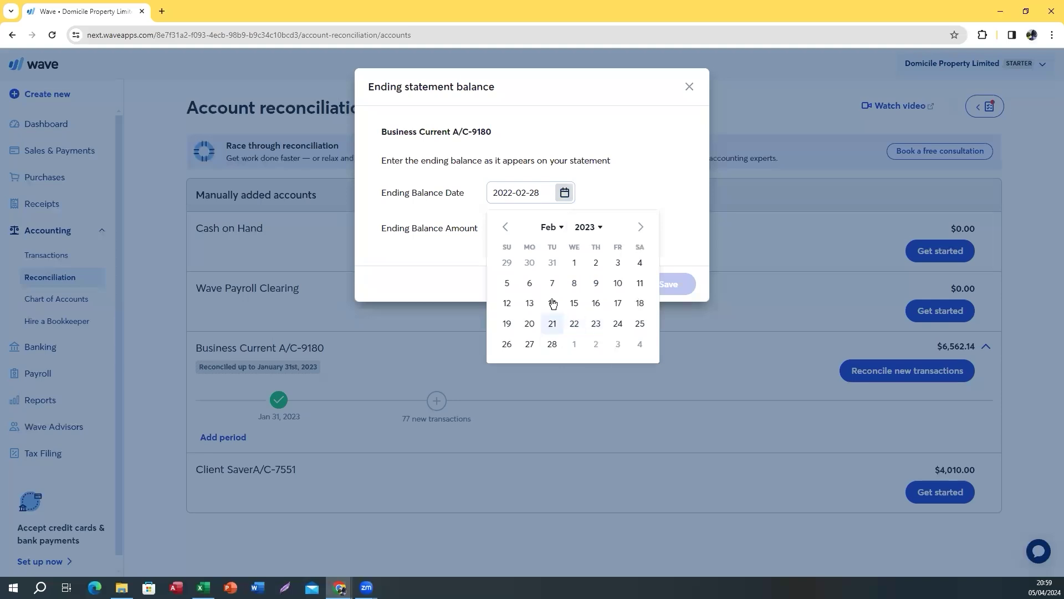
left_click(552, 344)
left_click(526, 233)
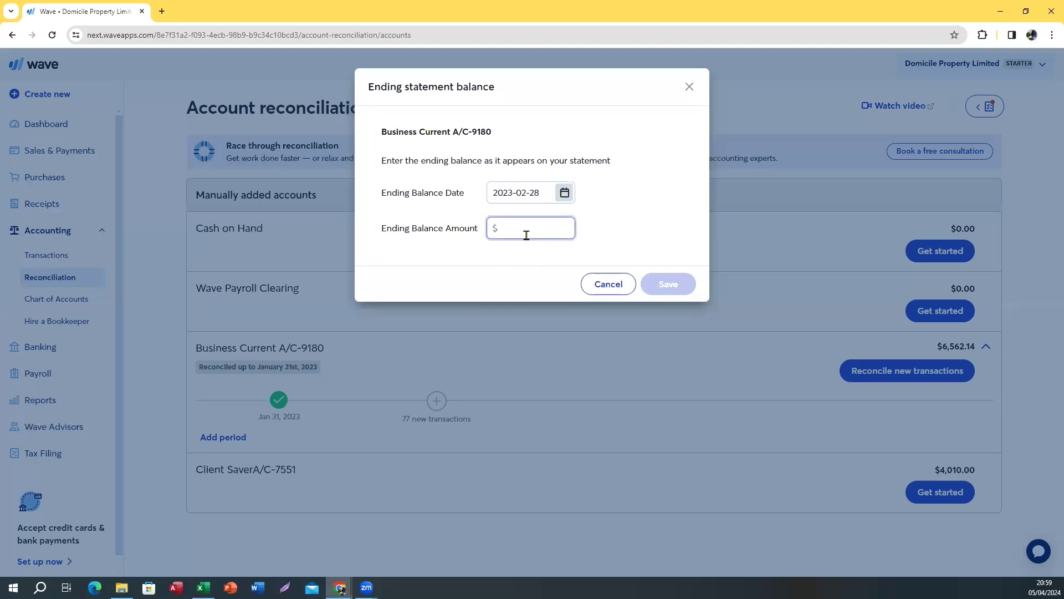
type("7022.59")
left_click(669, 284)
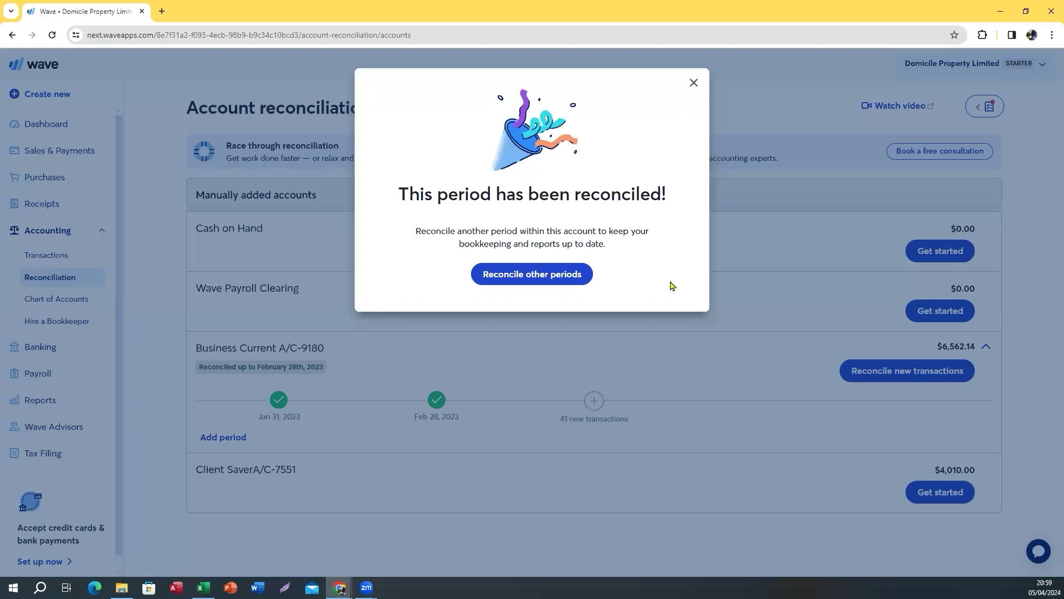
left_click(695, 84)
left_click(879, 375)
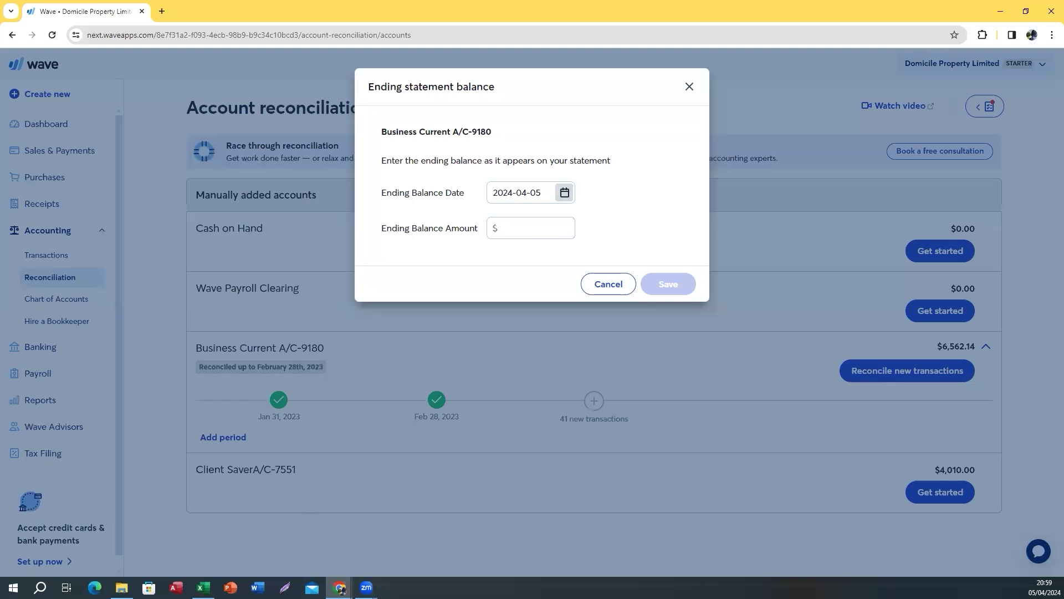
Copy the final March balance of 6562.14 from D126 and return to Wave
left_click(198, 531)
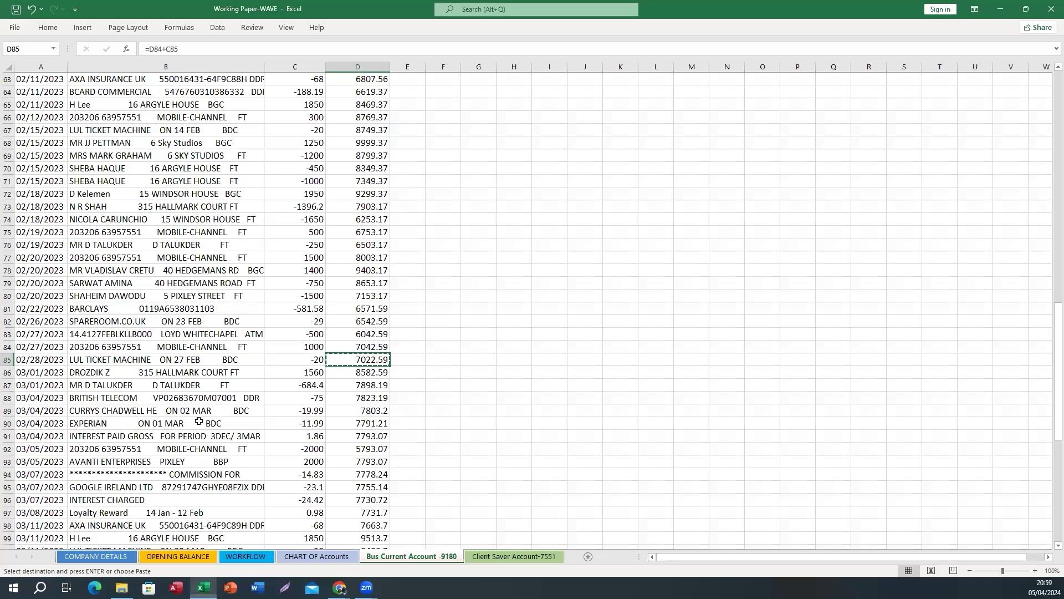
left_click(291, 422)
scroll(354, 410, "down", 12)
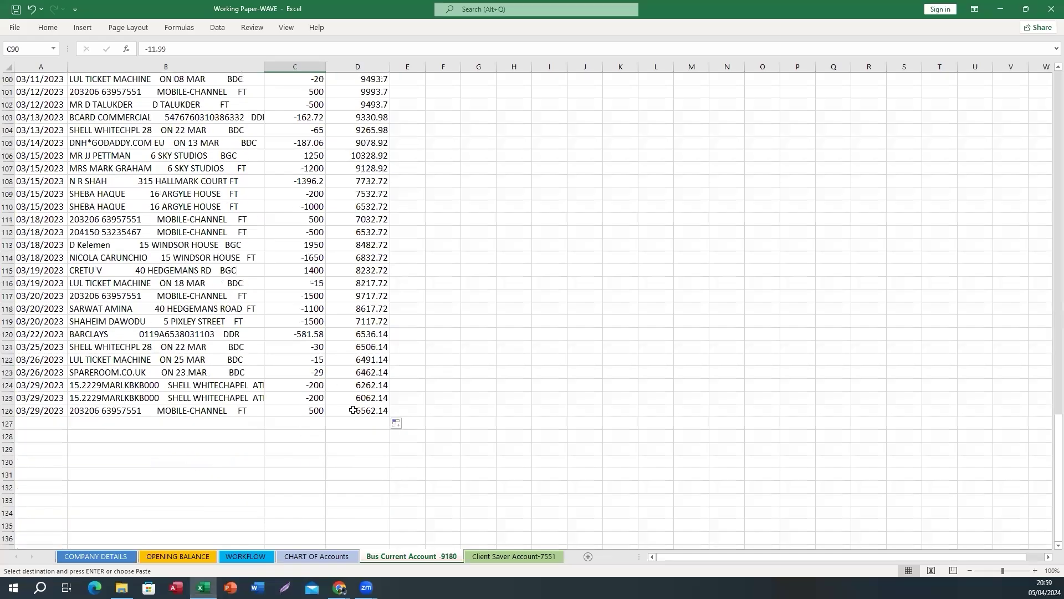
left_click(10, 411)
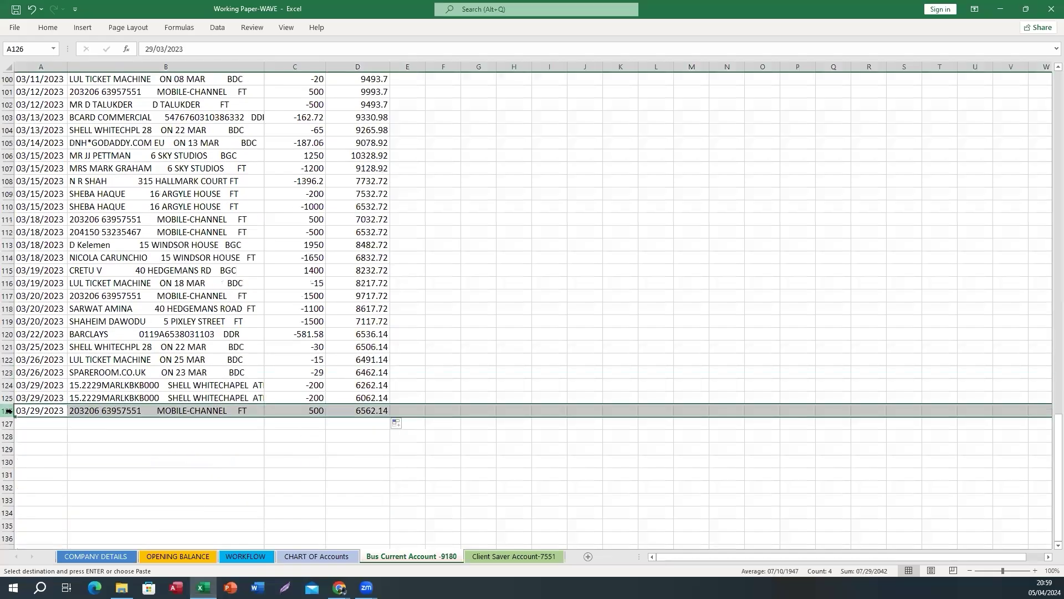
left_click(360, 411)
key("ctrl+c")
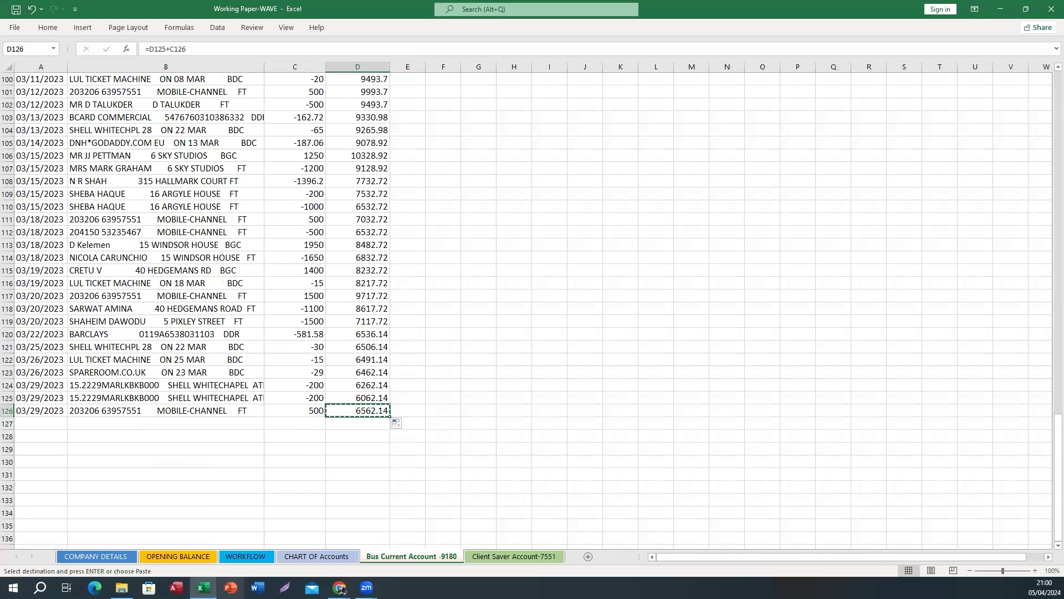
mouse_move(339, 586)
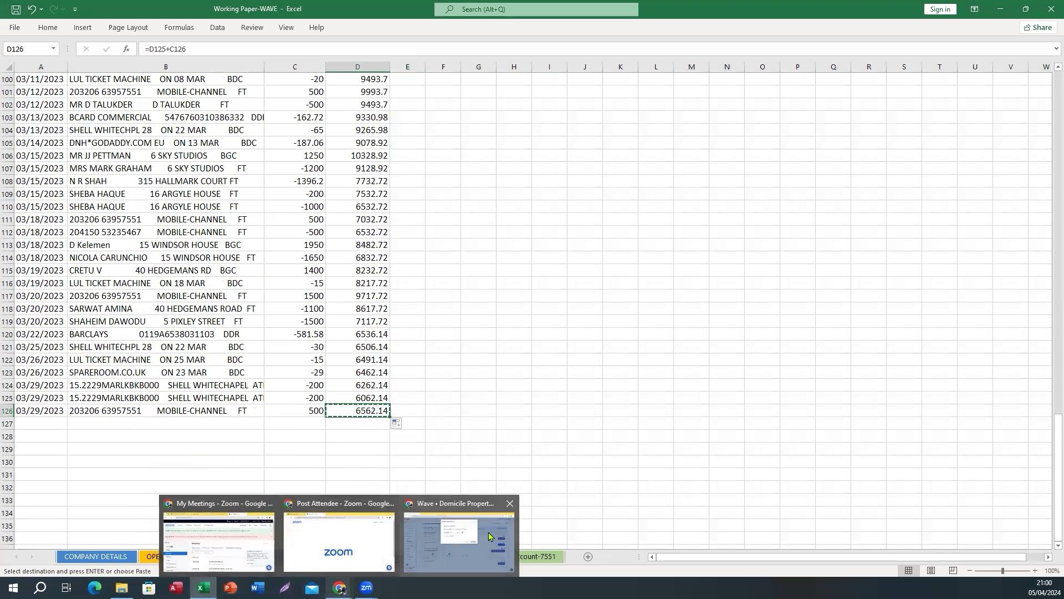
left_click(491, 536)
Save a March 31, 2023 ending balance of 6562.14 for Business Current A/C-9180
left_click(563, 194)
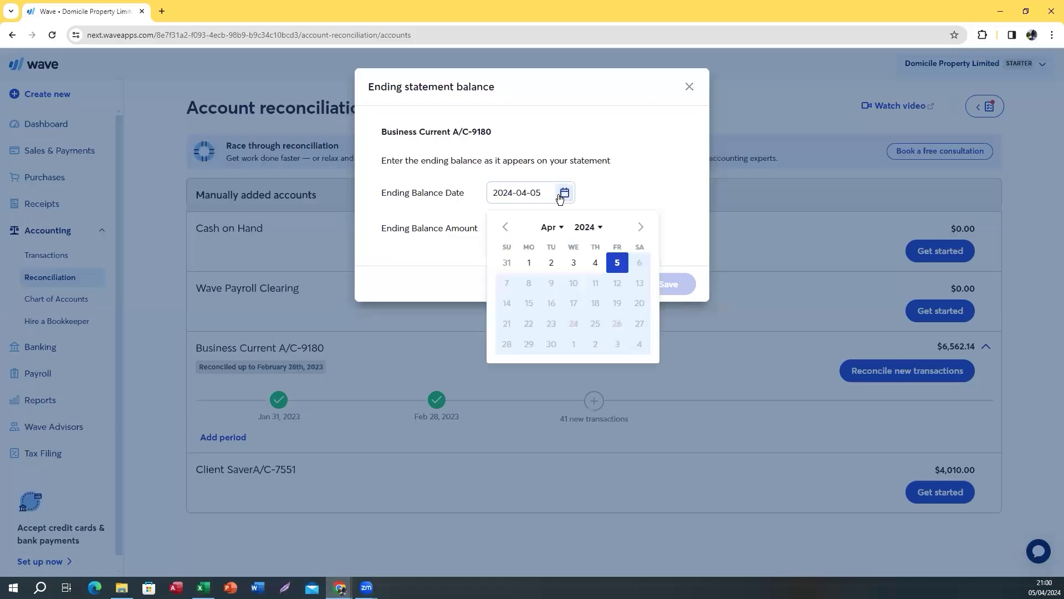
left_click(551, 227)
left_click(552, 256)
left_click(577, 228)
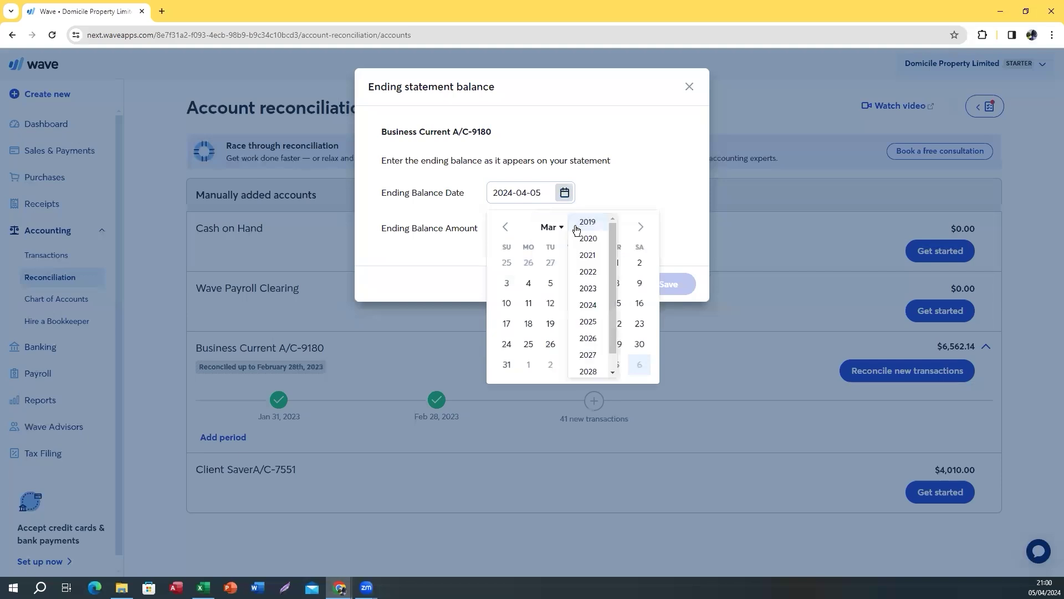
left_click(587, 288)
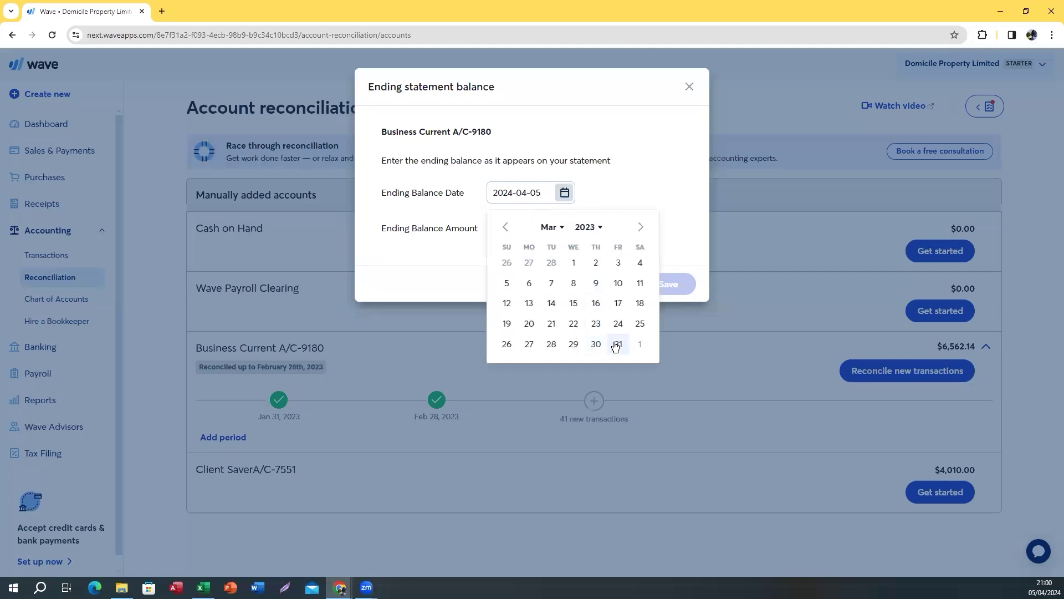
left_click(617, 344)
left_click(521, 228)
type("6562.14")
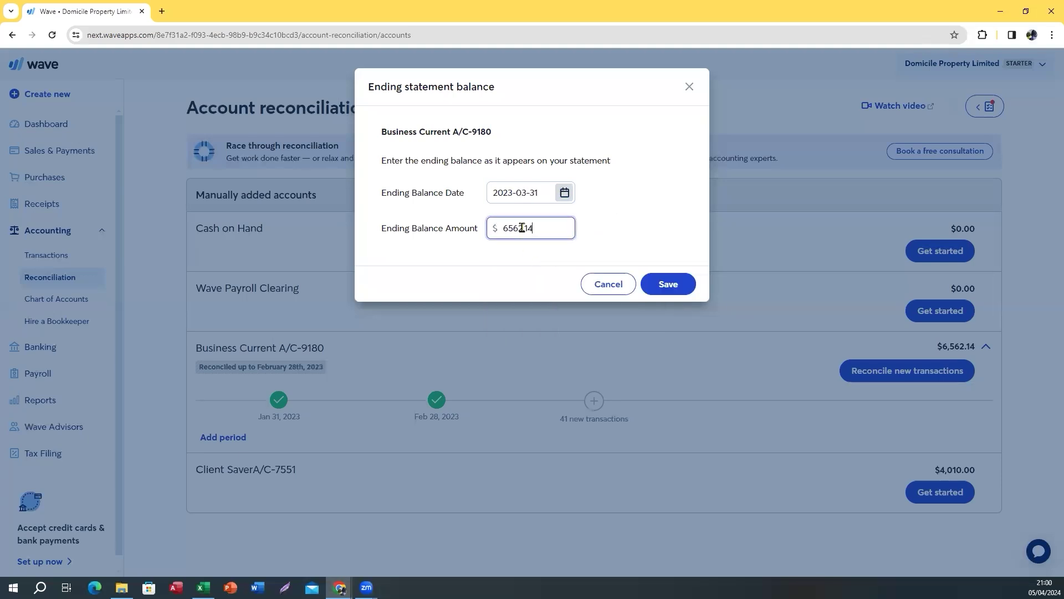
left_click(667, 283)
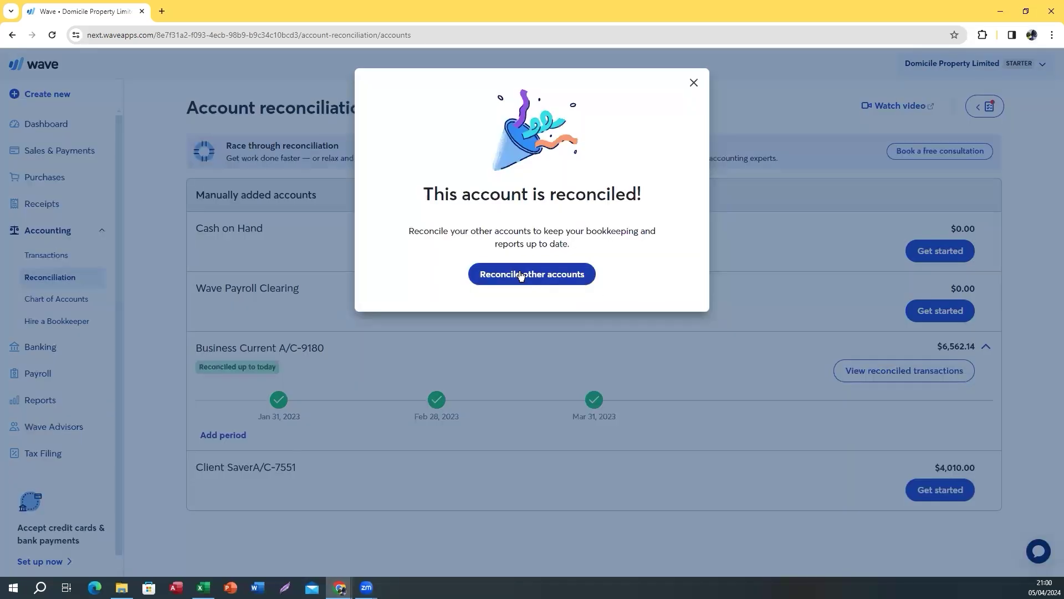
left_click(523, 274)
Review the March statement and Wave balances, then start reconciling Client SaverA/C-7551
left_click(594, 399)
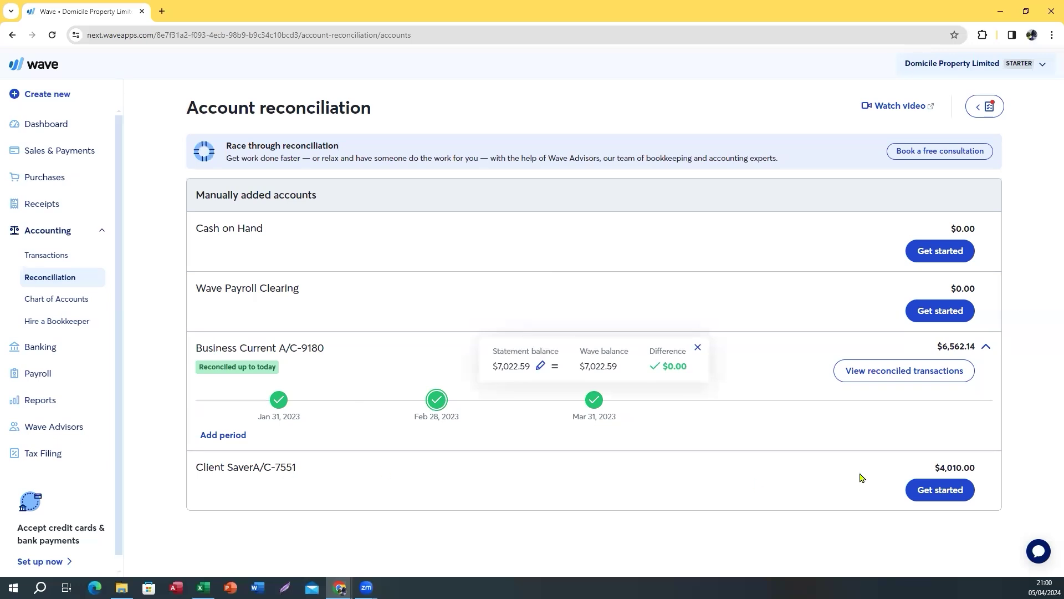
left_click(919, 491)
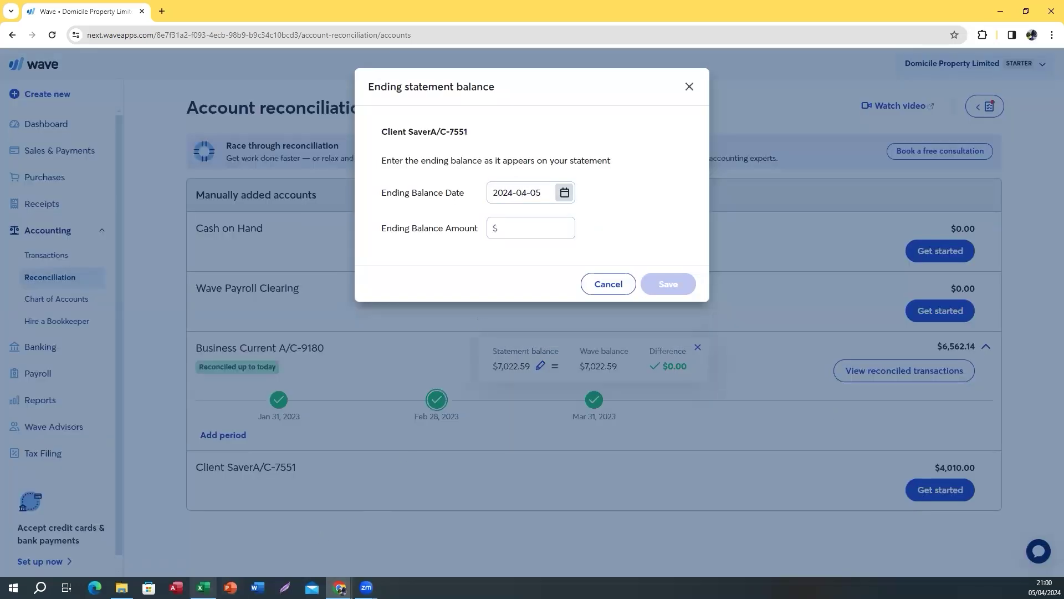
mouse_move(203, 588)
left_click(207, 549)
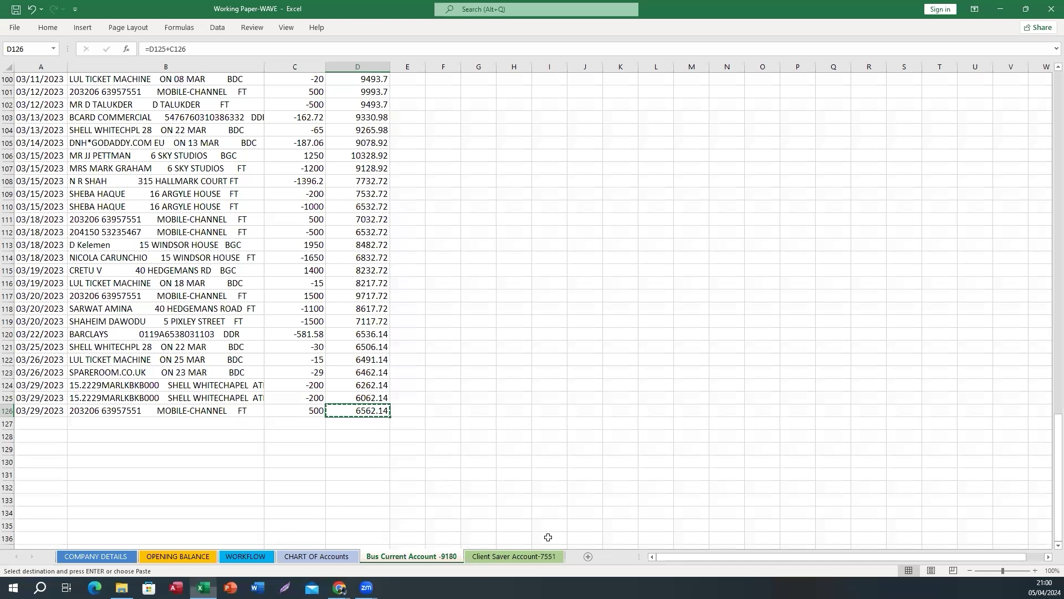
Copy the 30 January balance of 7310 from D12 on the Client Saver Account-7551 sheet
left_click(514, 557)
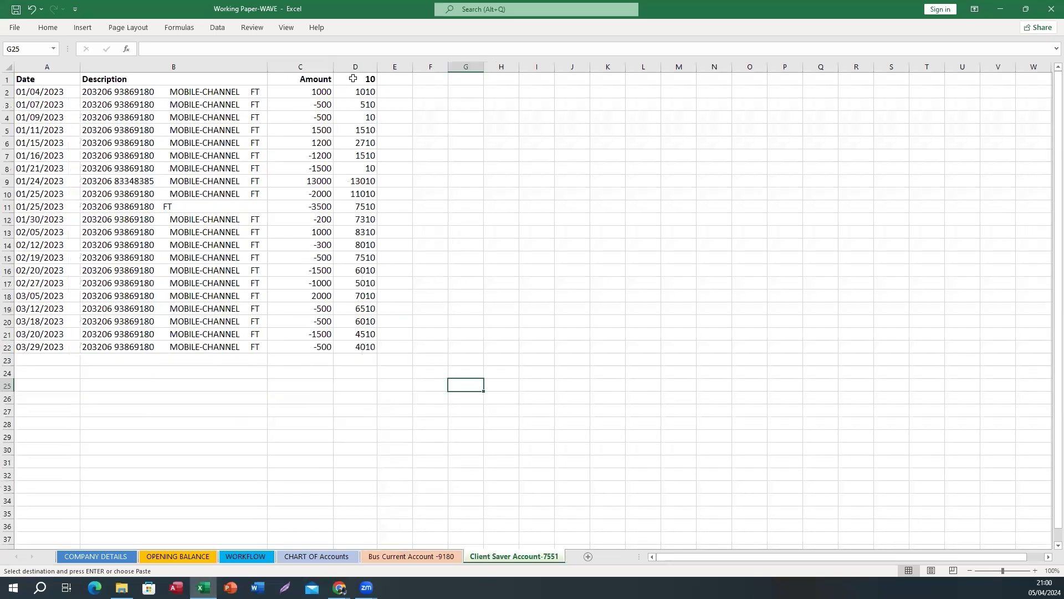
left_click(136, 182)
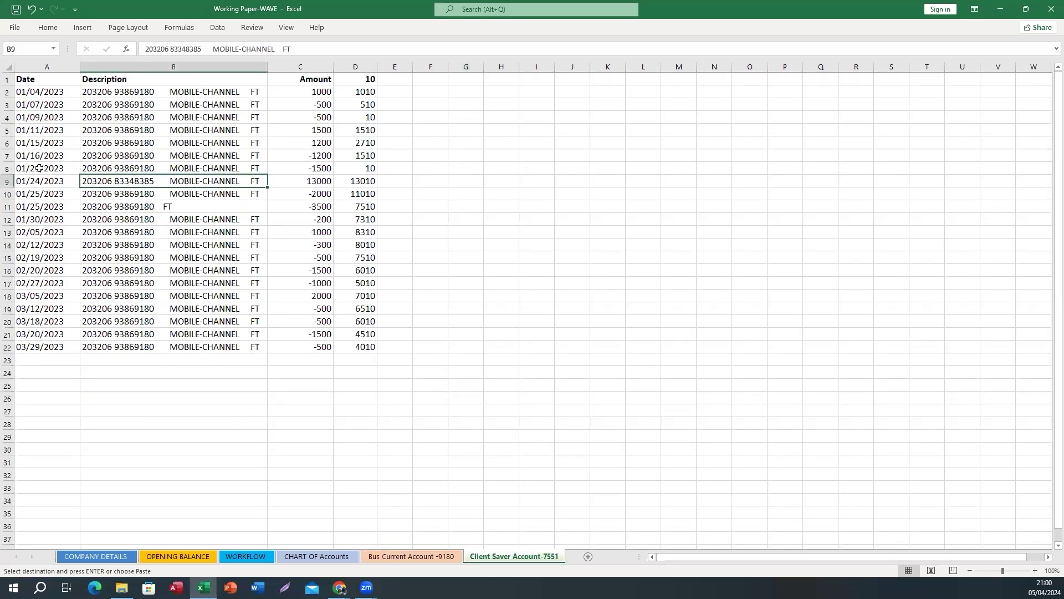
left_click(10, 220)
left_click(352, 219)
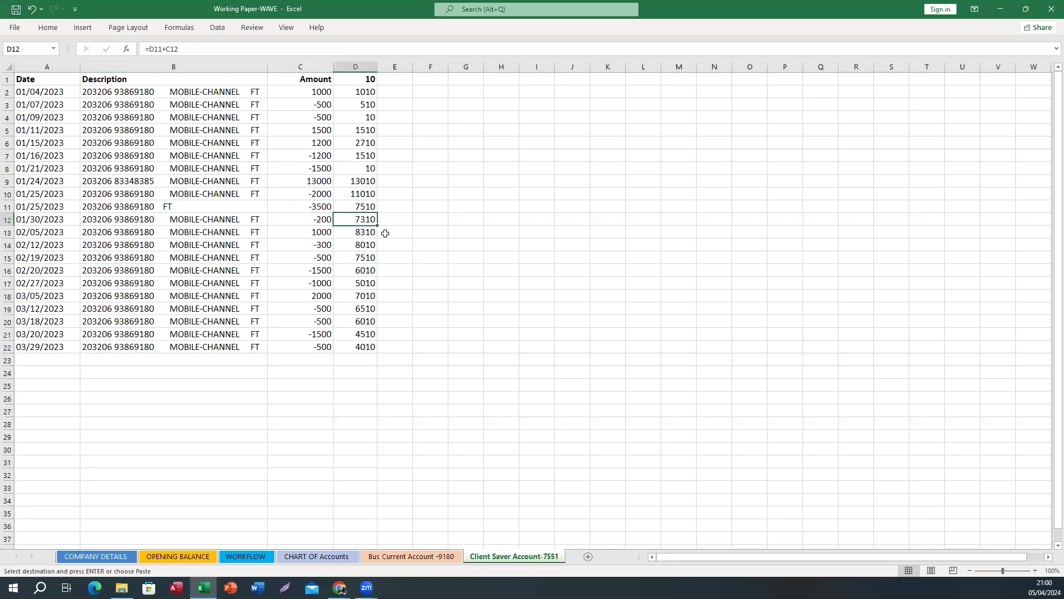
key("ctrl+c")
mouse_move(342, 590)
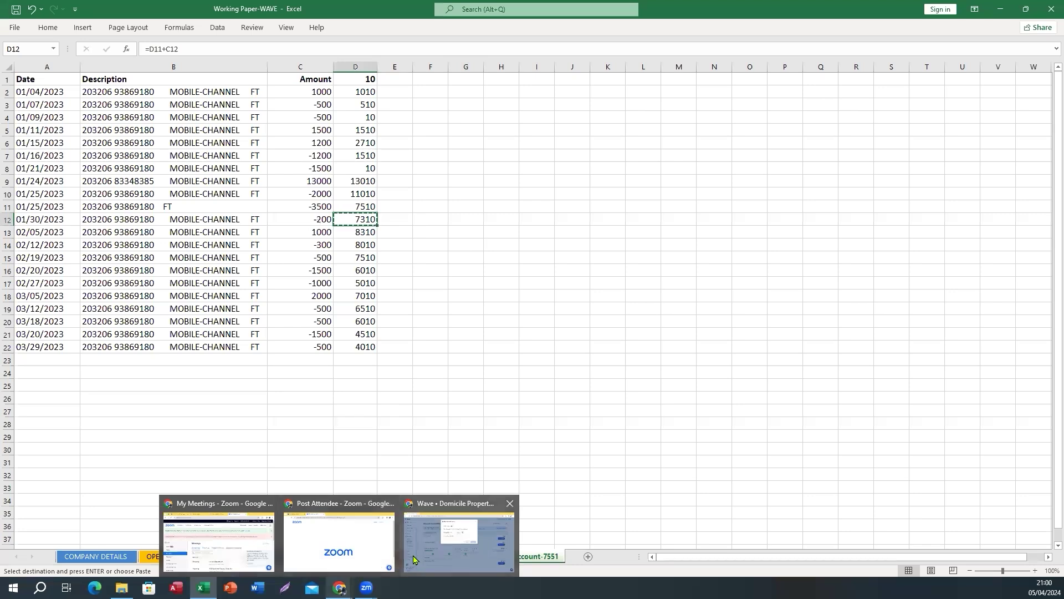
left_click(482, 527)
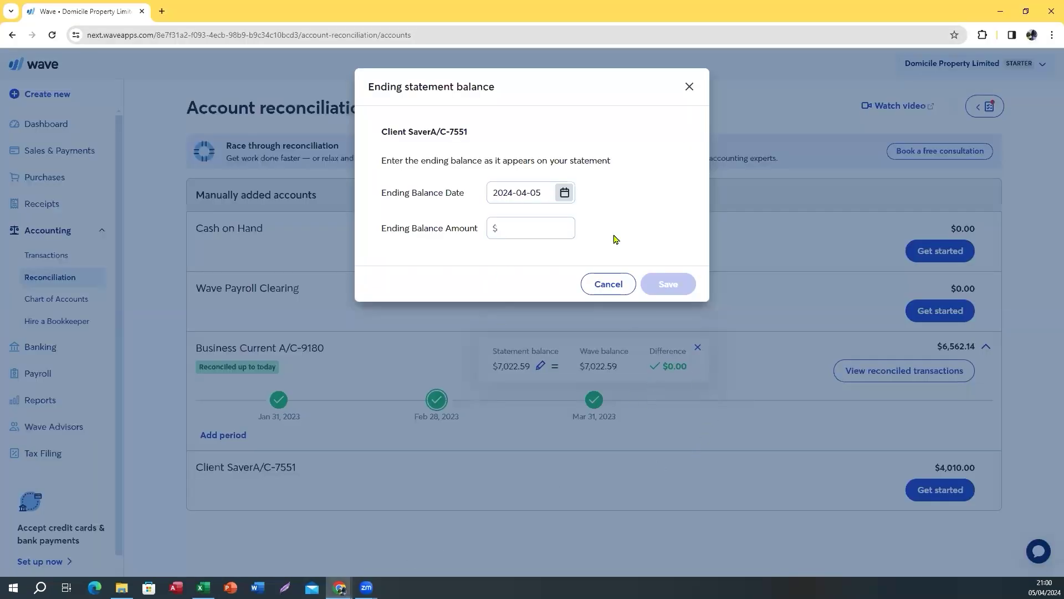
Save a January 31, 2023 ending balance of 7310 for Client SaverA/C-7551
left_click(564, 192)
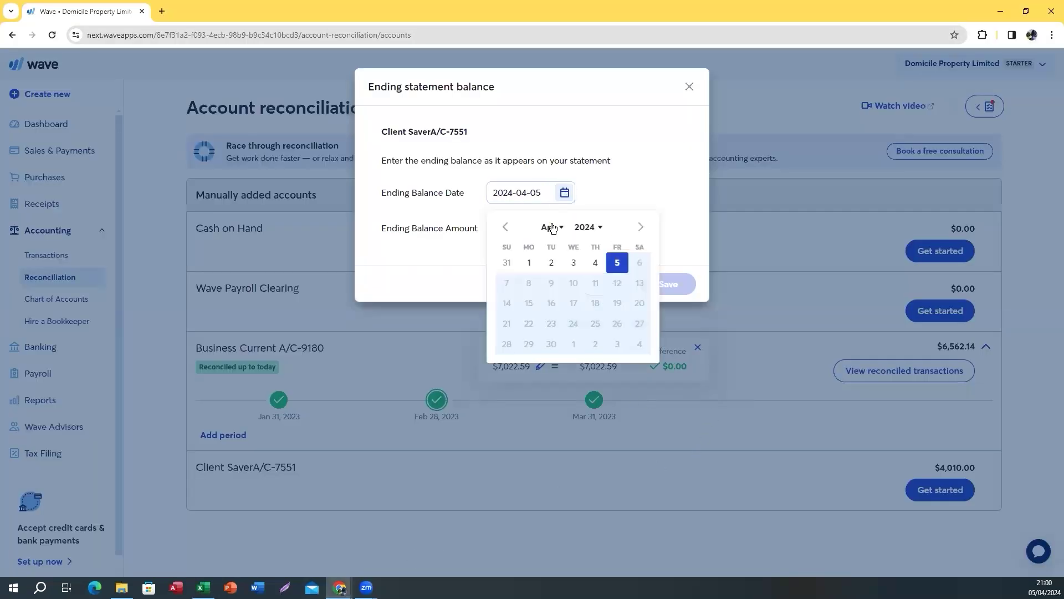
left_click(552, 227)
left_click(550, 222)
left_click(597, 229)
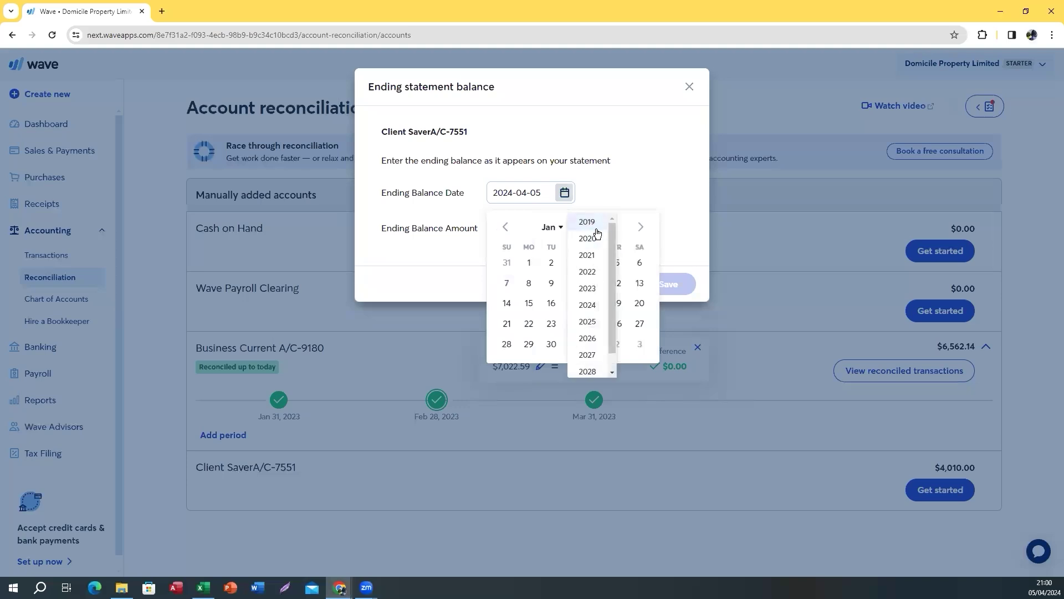
left_click(590, 288)
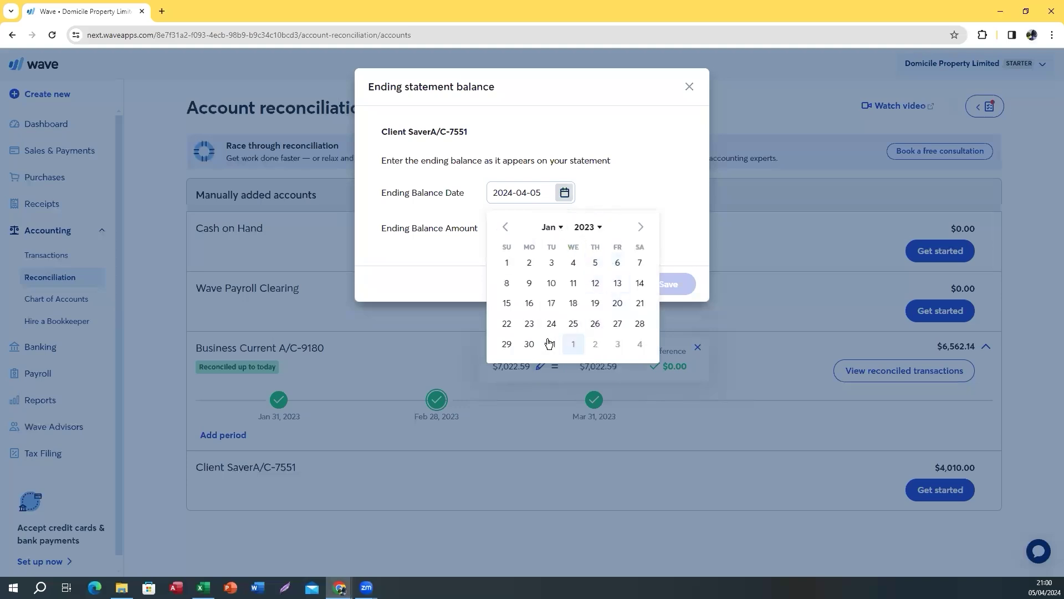
left_click(549, 344)
left_click(529, 232)
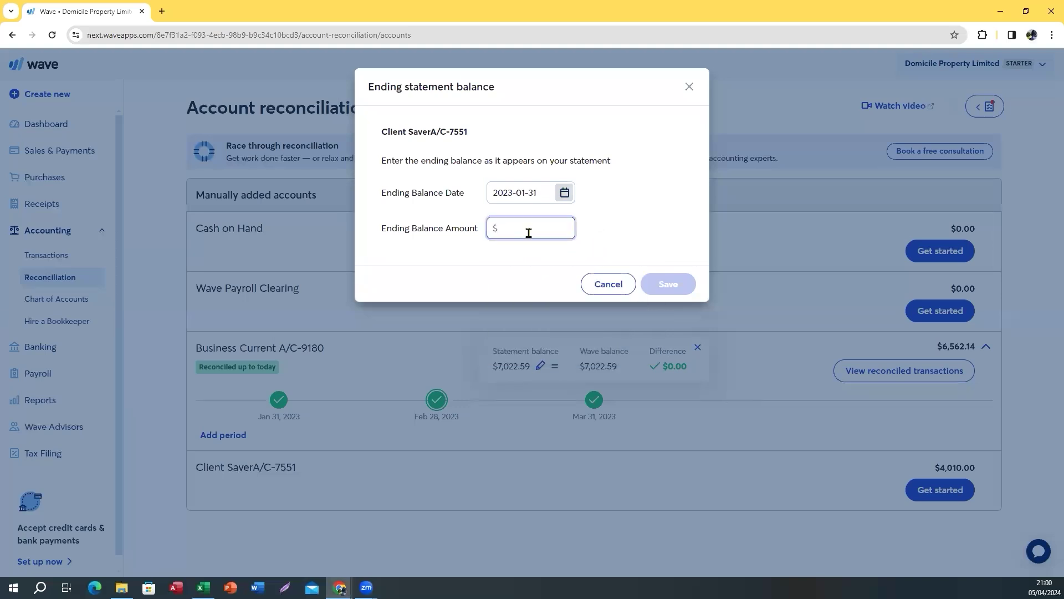
type("7310")
left_click(669, 285)
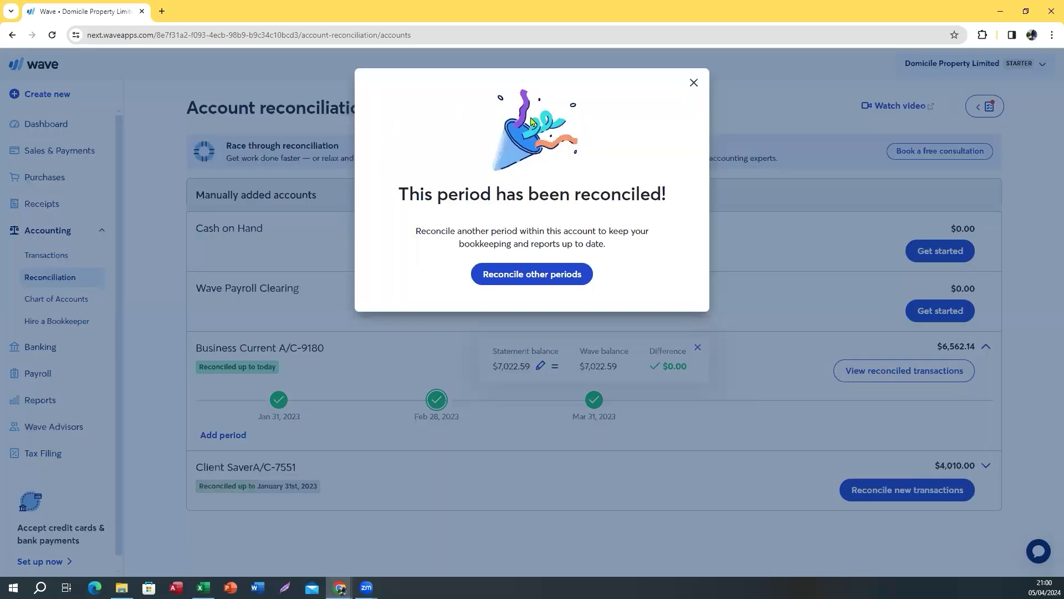
left_click(693, 83)
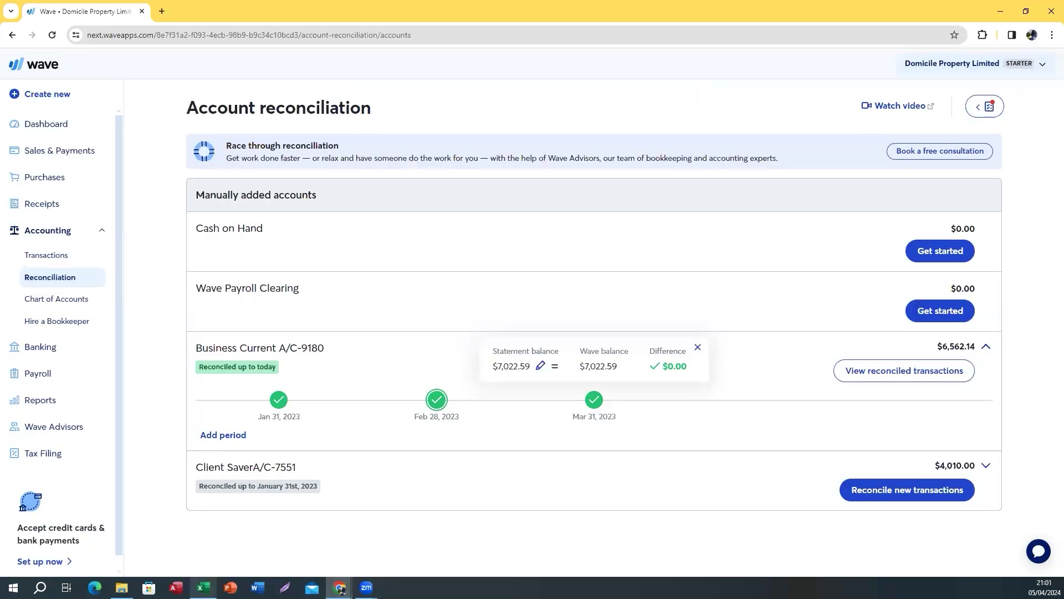
Open the WORKFLOW sheet and review the Company Setup, Chart of Accounts and Upload All Bank steps
left_click(202, 587)
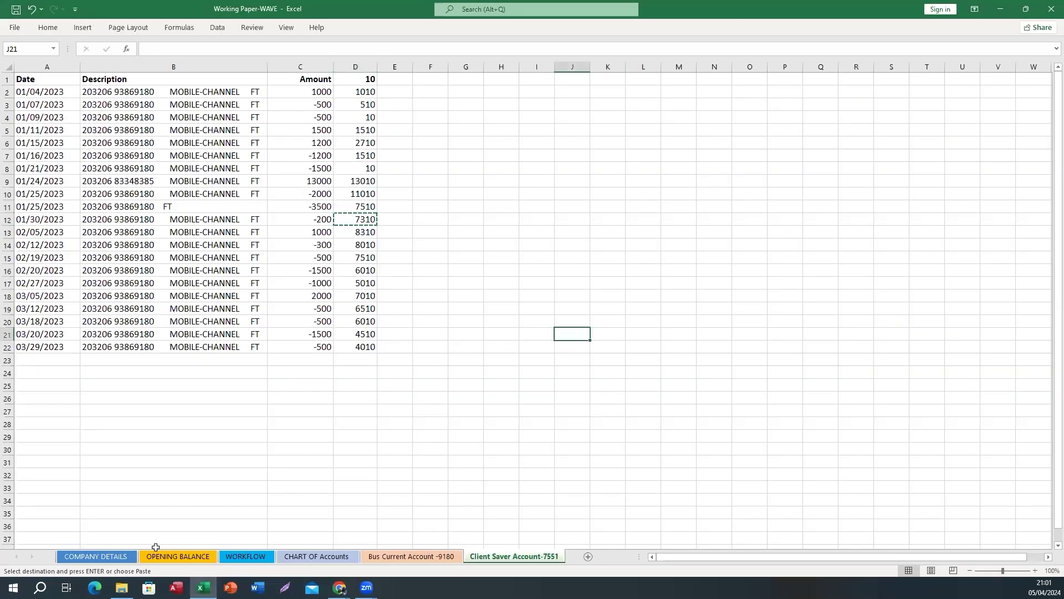
left_click(173, 557)
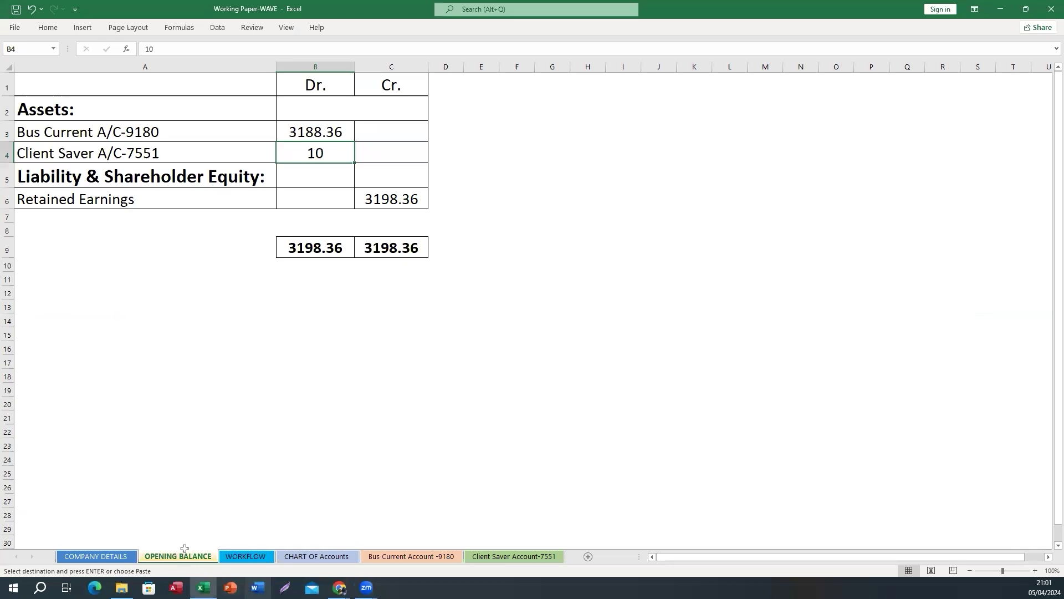
left_click(232, 557)
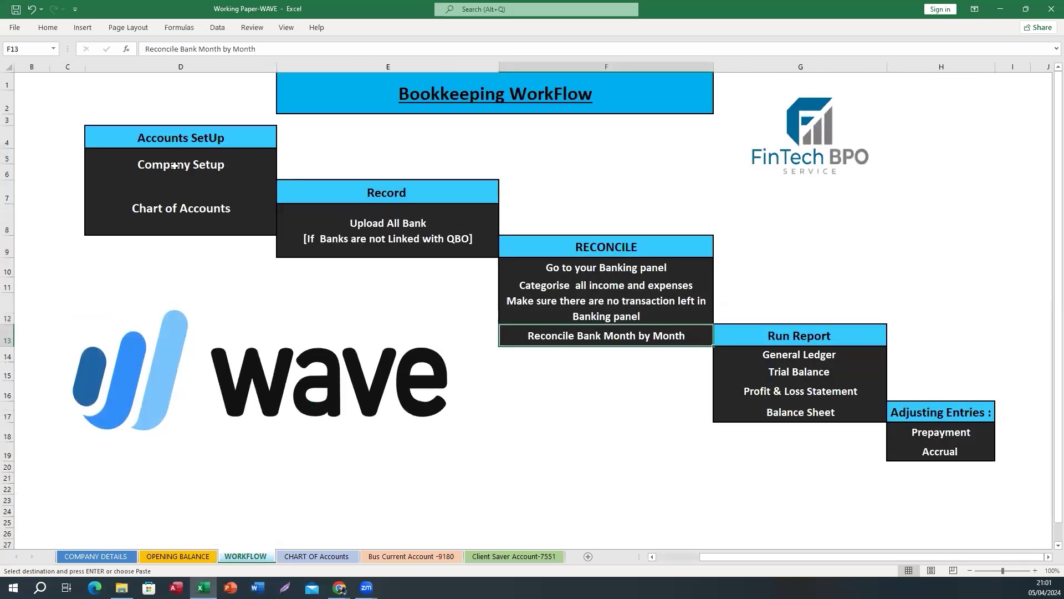
left_click(175, 166)
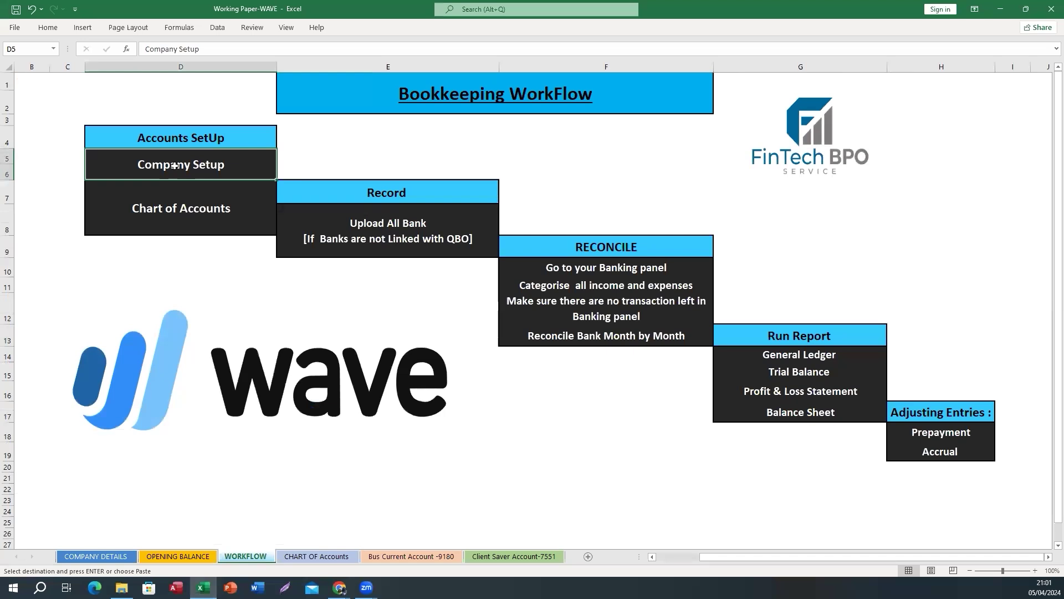
left_click(177, 208)
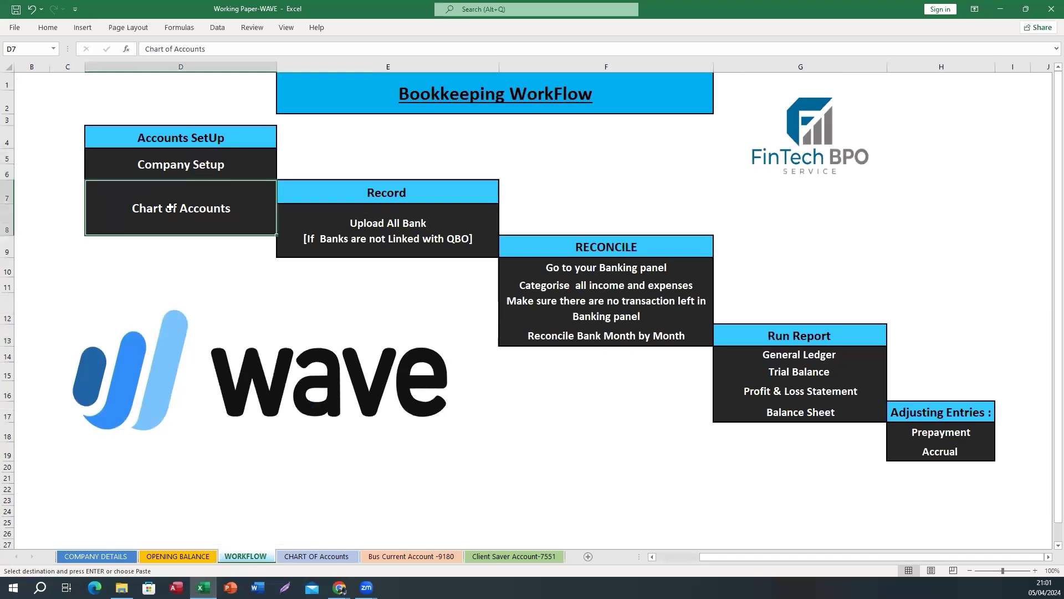
left_click(337, 222)
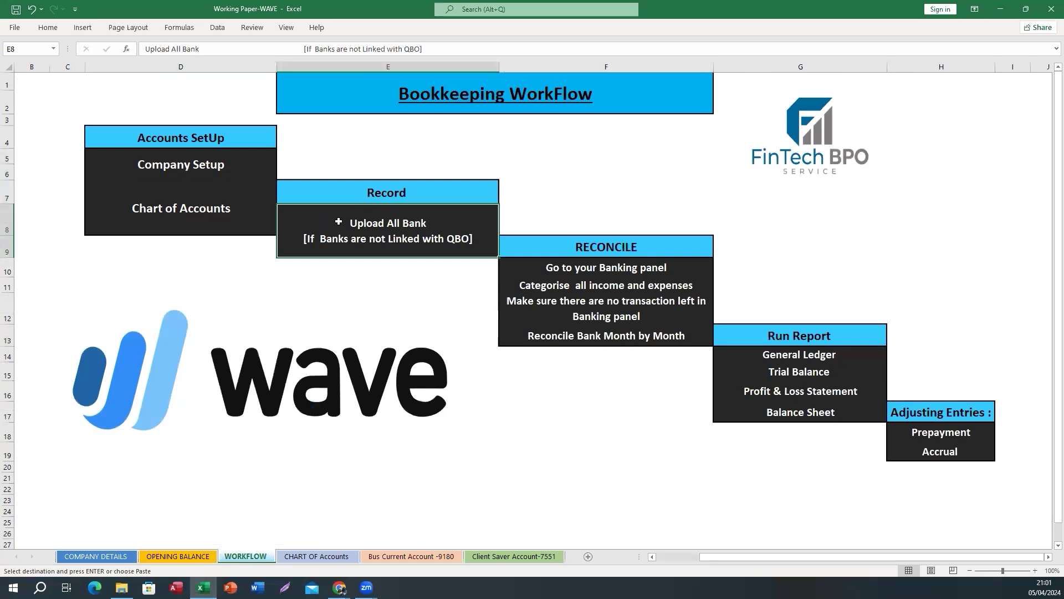
Review the banking, monthly reconcile and General Ledger, Trial Balance and Profit & Loss steps
left_click(588, 269)
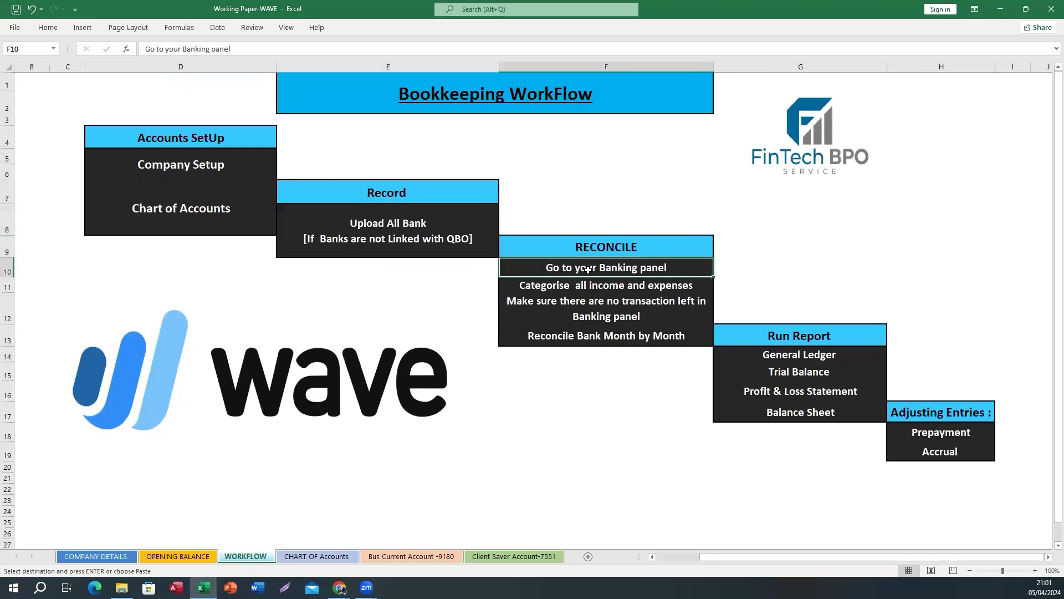
left_click(596, 318)
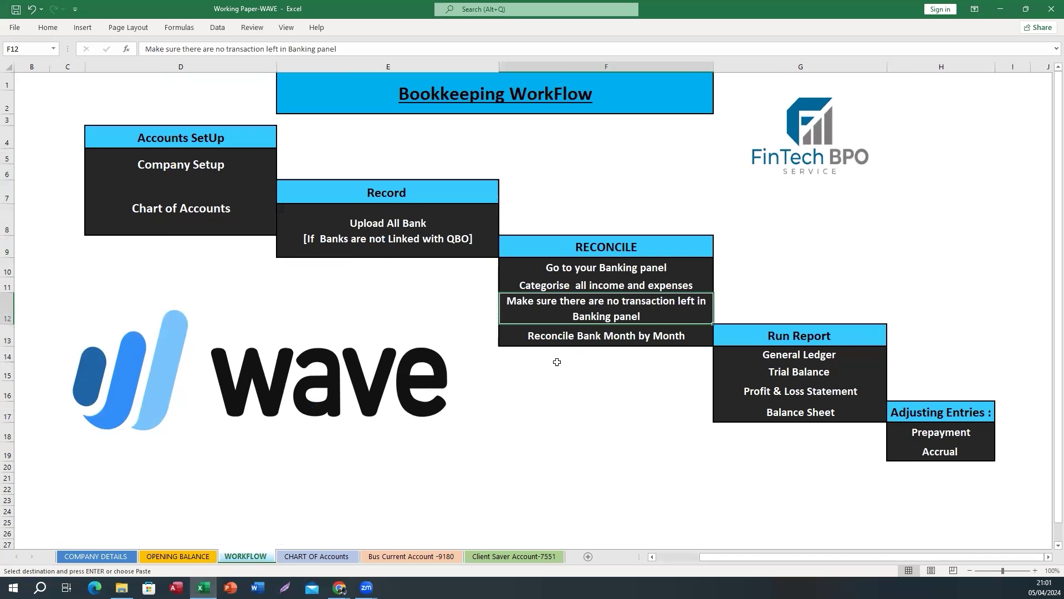
left_click(567, 339)
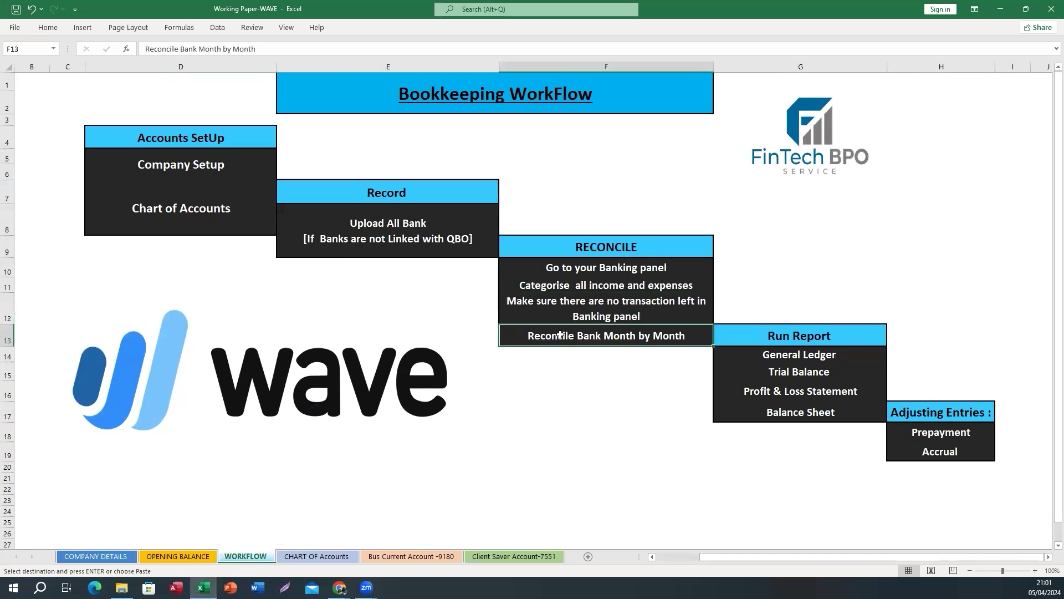
left_click(764, 353)
left_click(768, 371)
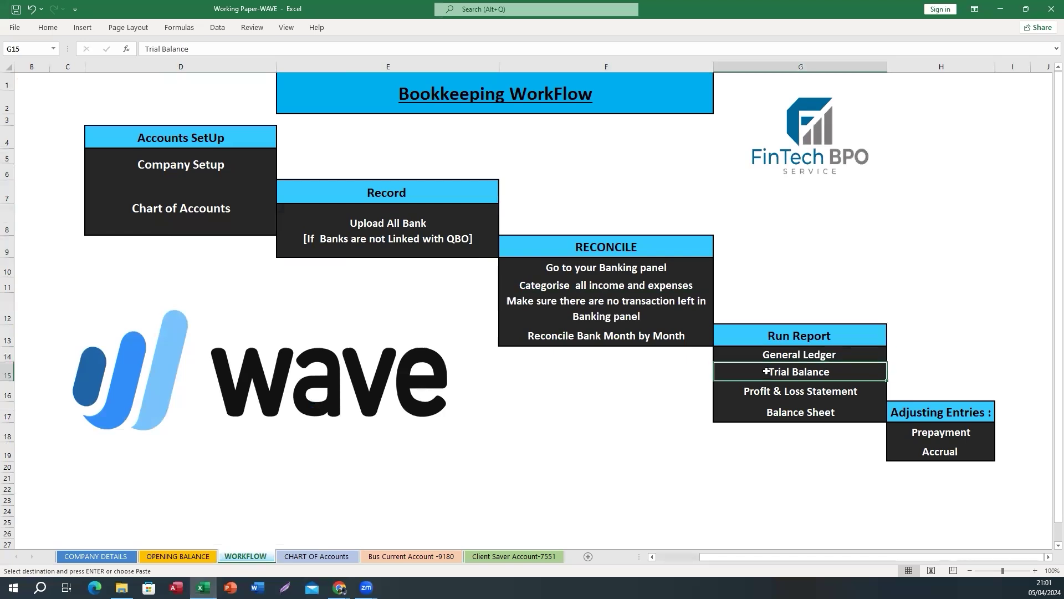
left_click(764, 390)
left_click(766, 358)
left_click(749, 373)
left_click(608, 399)
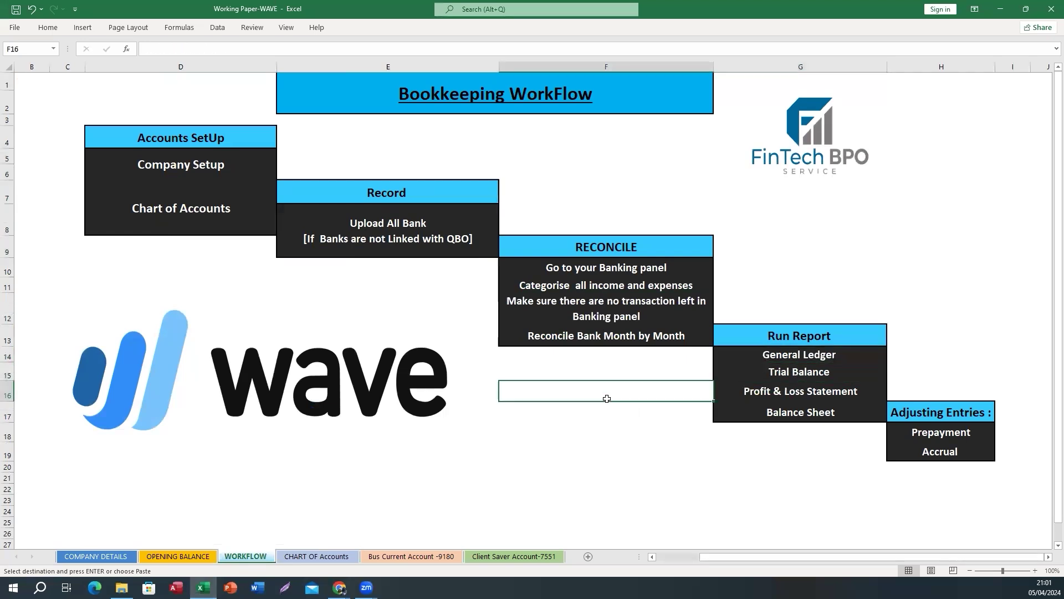